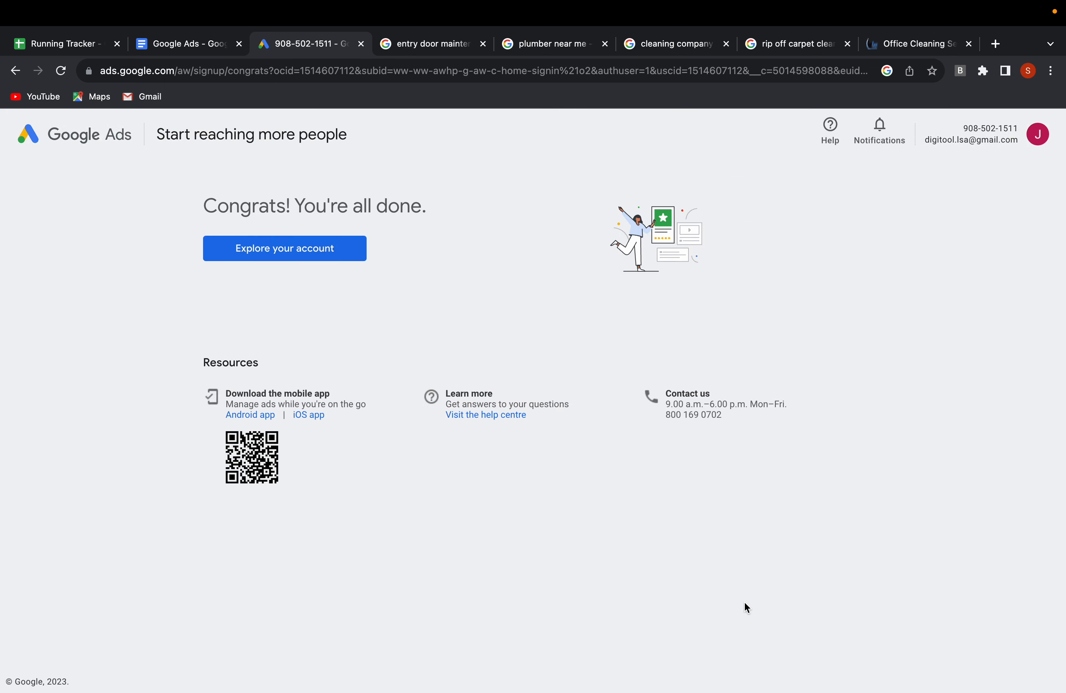
# Open the new account and start a new campaign with Leads as the objective.
pyautogui.click(296, 248)
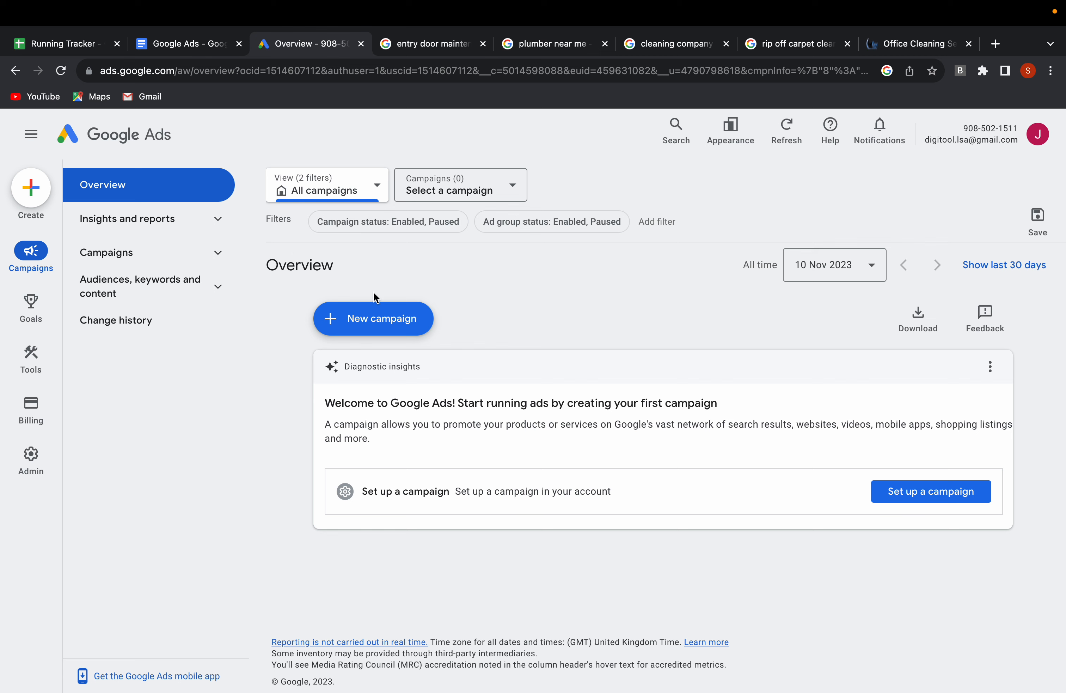
pyautogui.click(376, 320)
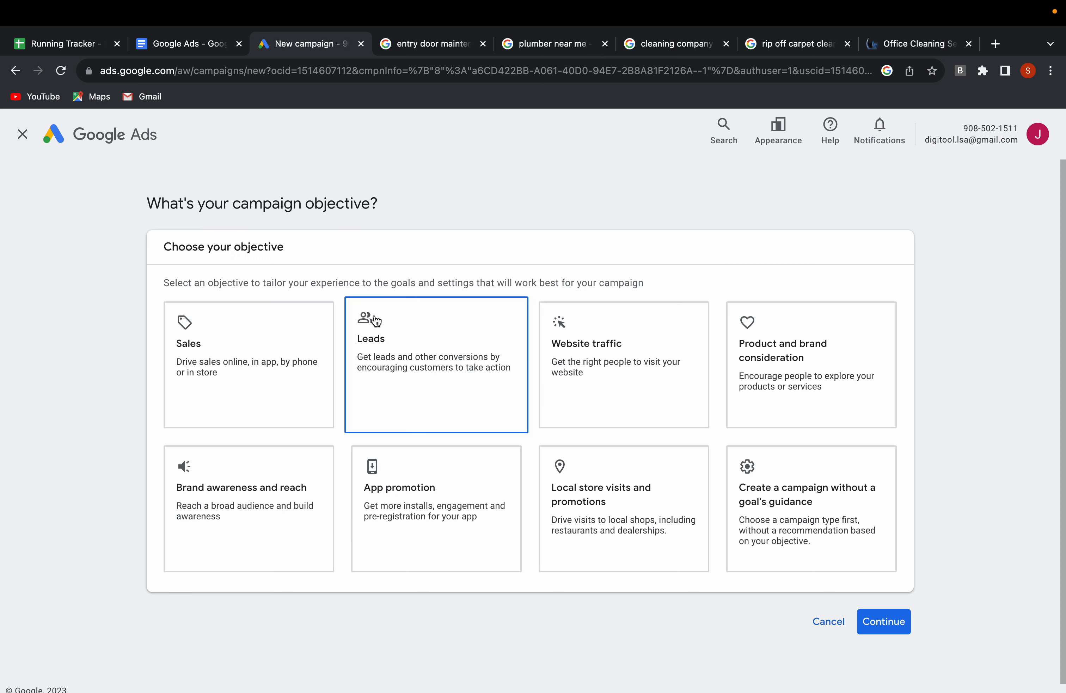
pyautogui.click(397, 337)
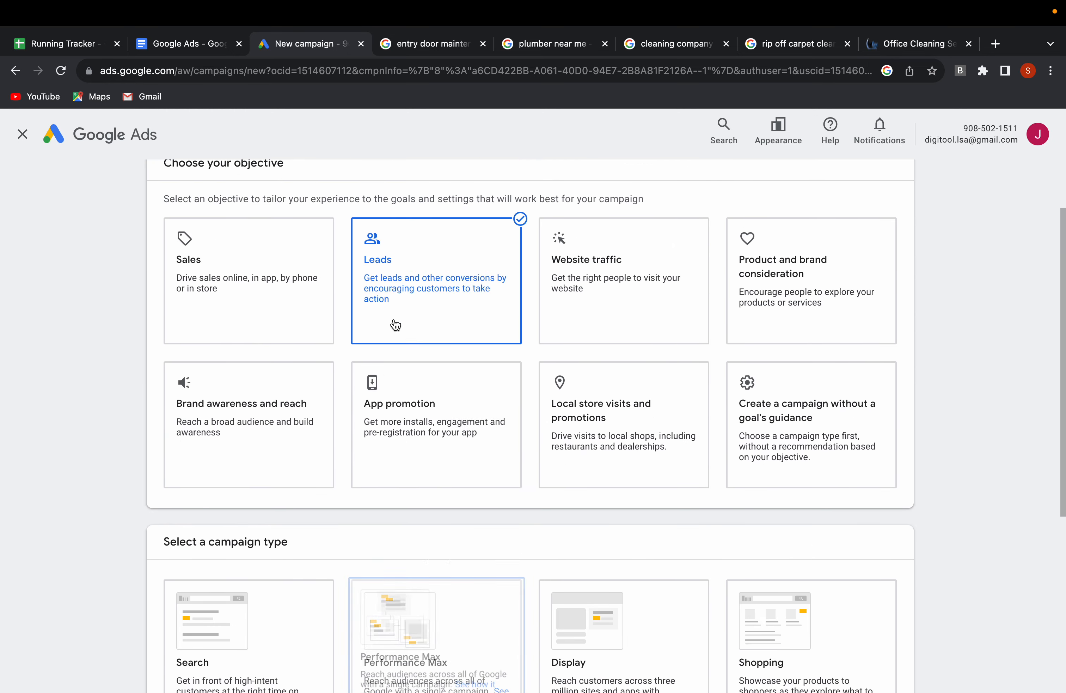
pyautogui.scroll(3, 396, 325)
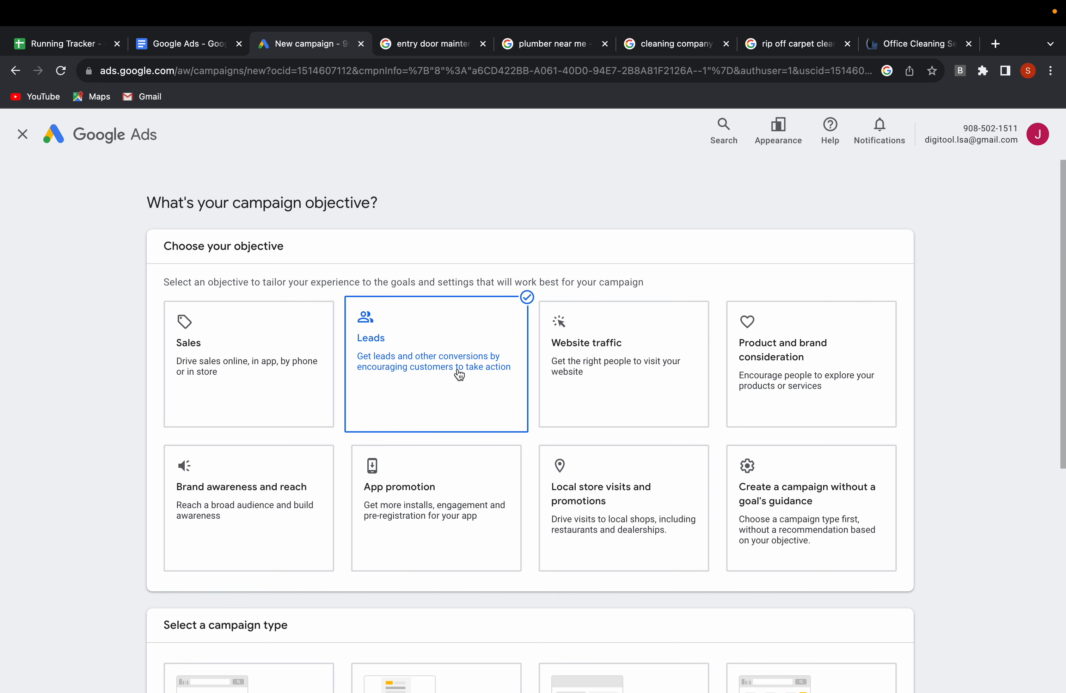
# Choose Search as the campaign type.
pyautogui.scroll(-3, 454, 373)
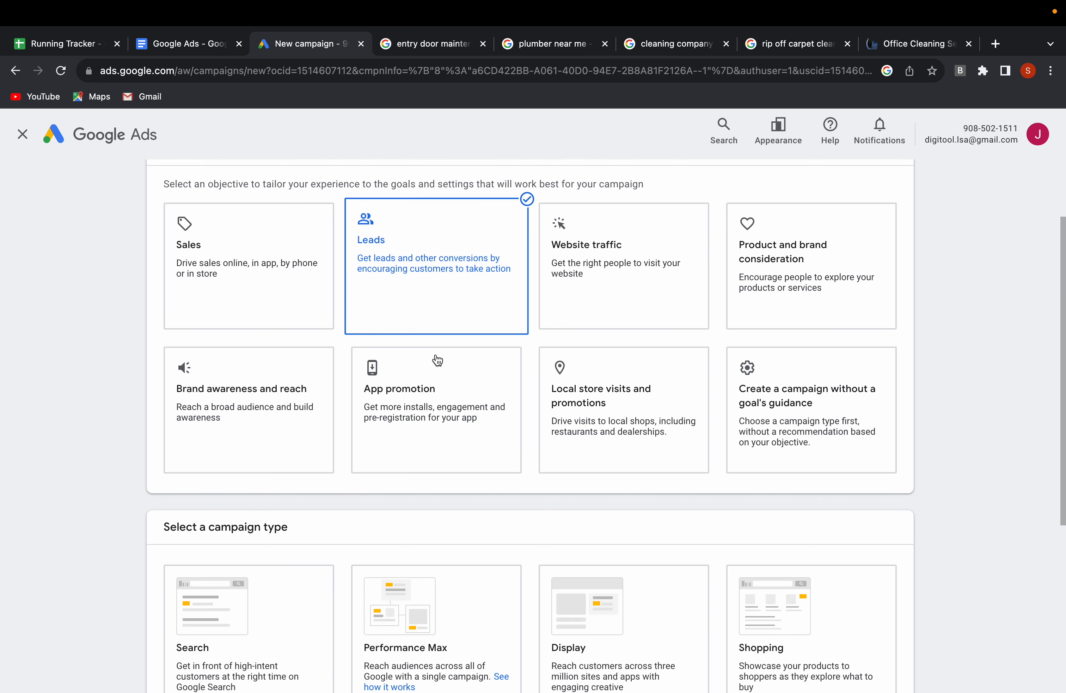
pyautogui.scroll(-5, 437, 360)
pyautogui.click(304, 402)
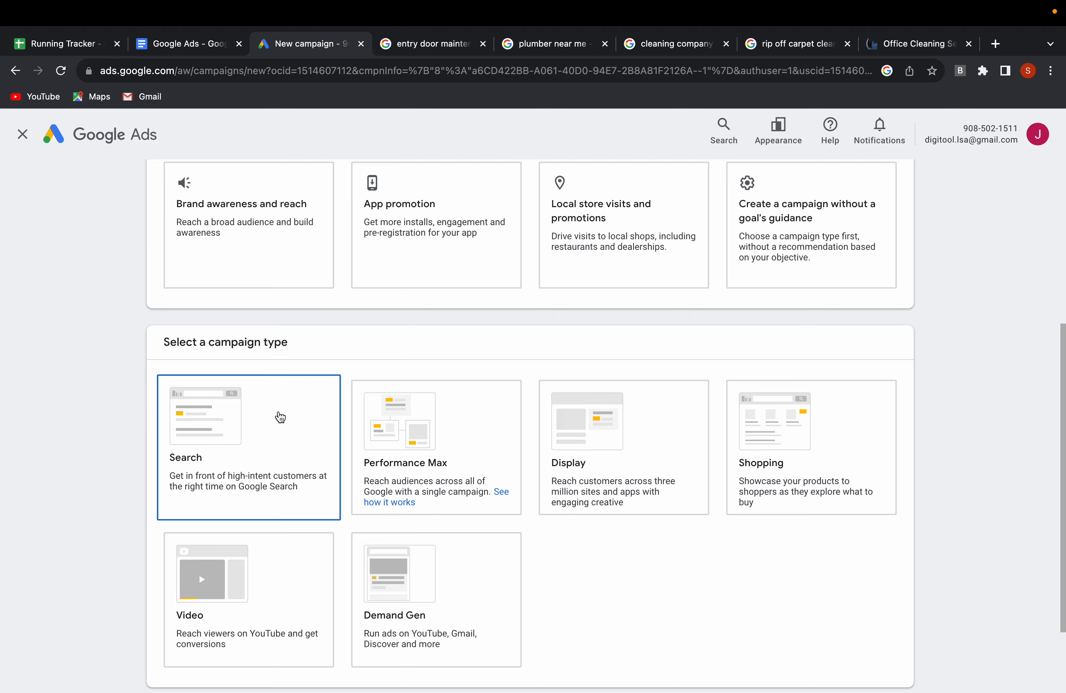
pyautogui.scroll(-10, 348, 376)
pyautogui.scroll(9, 348, 376)
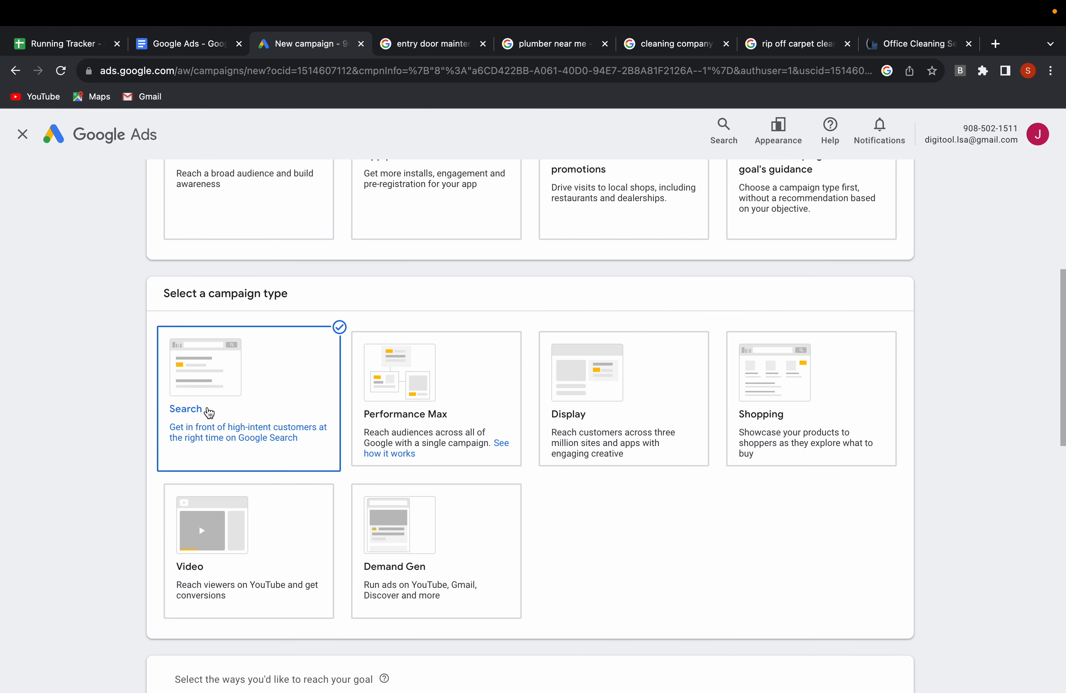
# Select website visits as the way to reach the campaign goal.
pyautogui.scroll(-7, 211, 411)
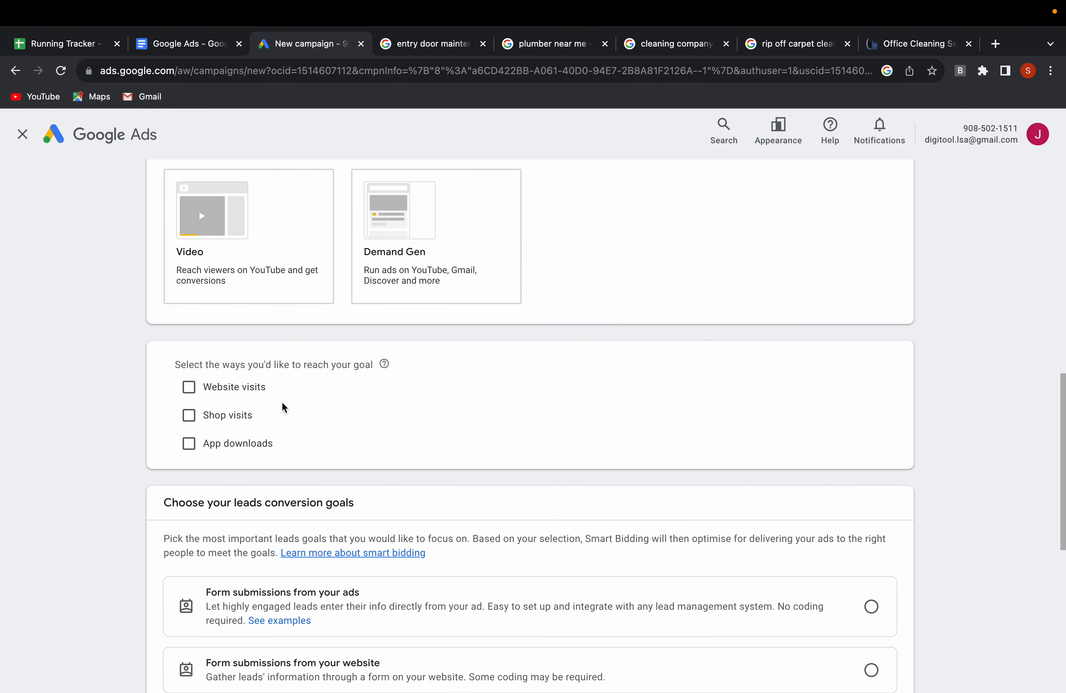
pyautogui.scroll(-2, 283, 407)
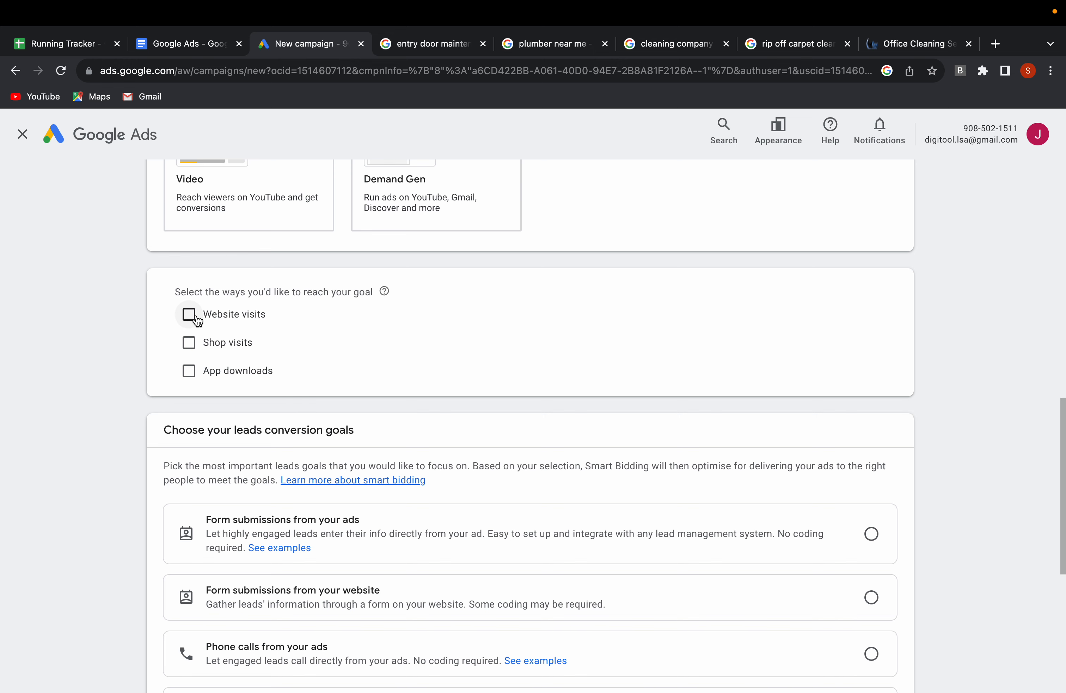
pyautogui.click(198, 320)
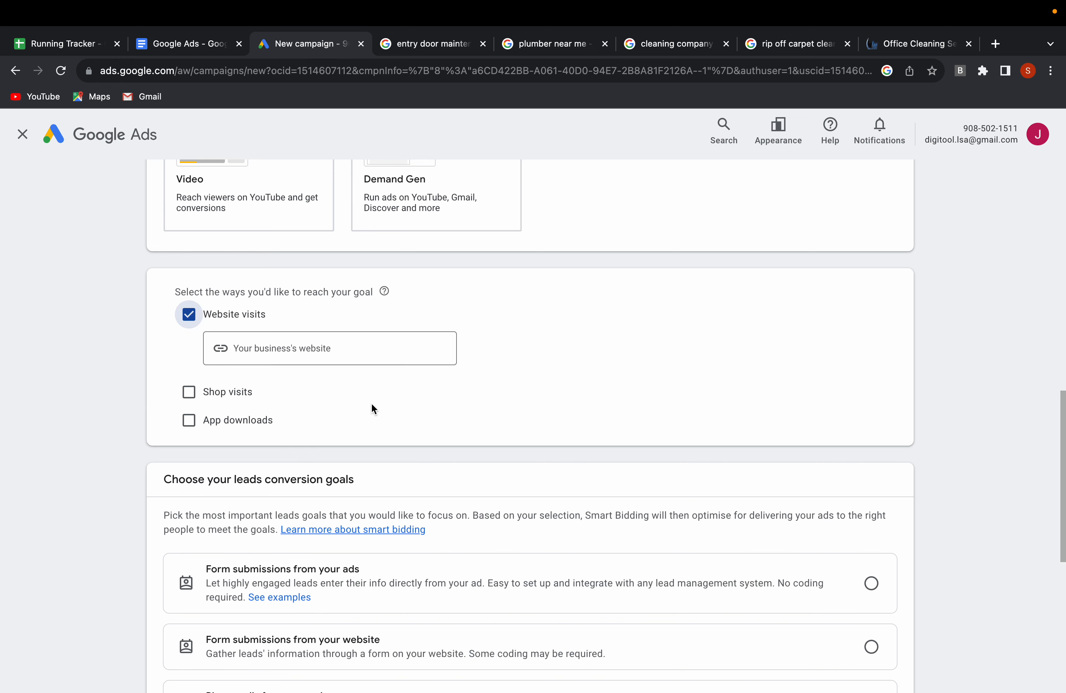
# Choose phone calls from ads as the leads conversion goal.
pyautogui.scroll(-3, 416, 421)
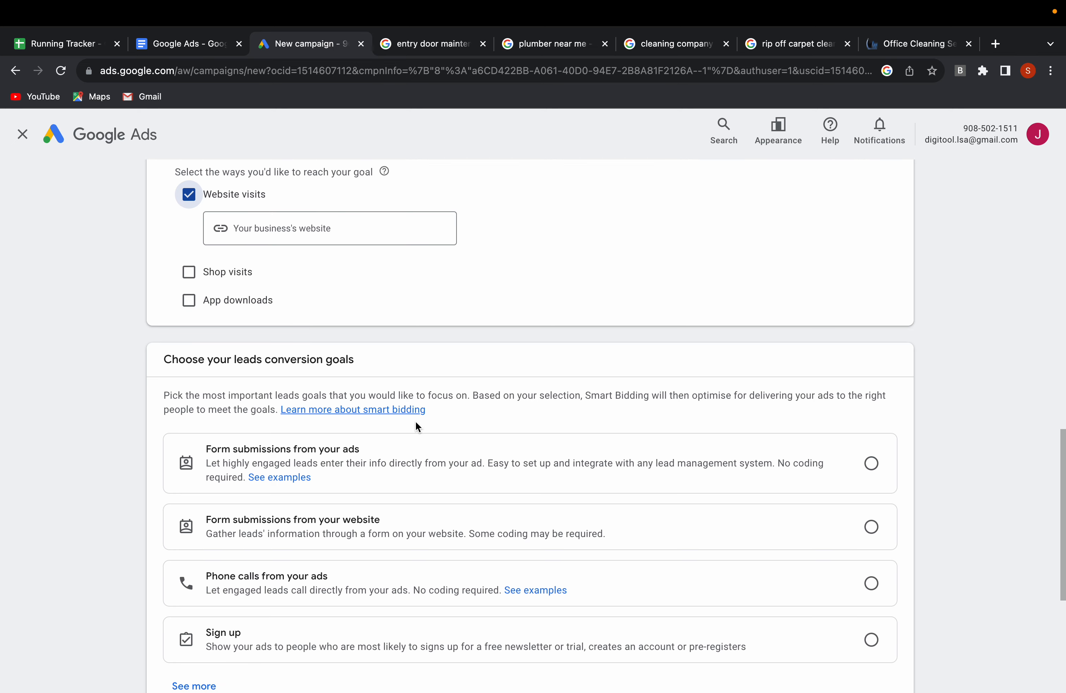
pyautogui.scroll(-3, 416, 421)
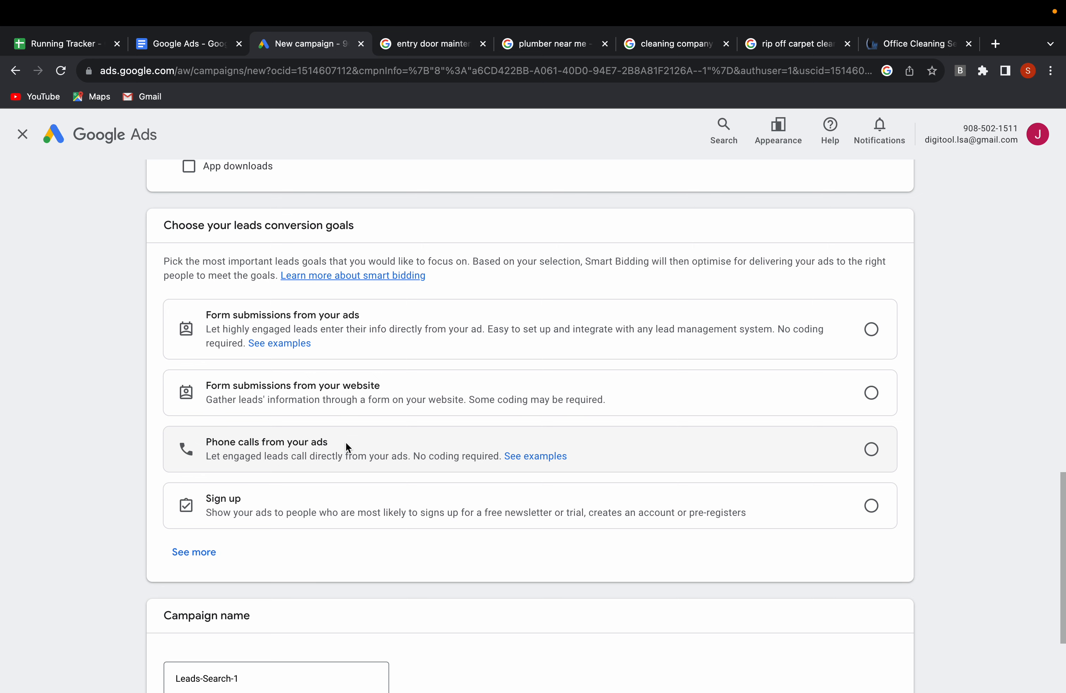
pyautogui.click(870, 450)
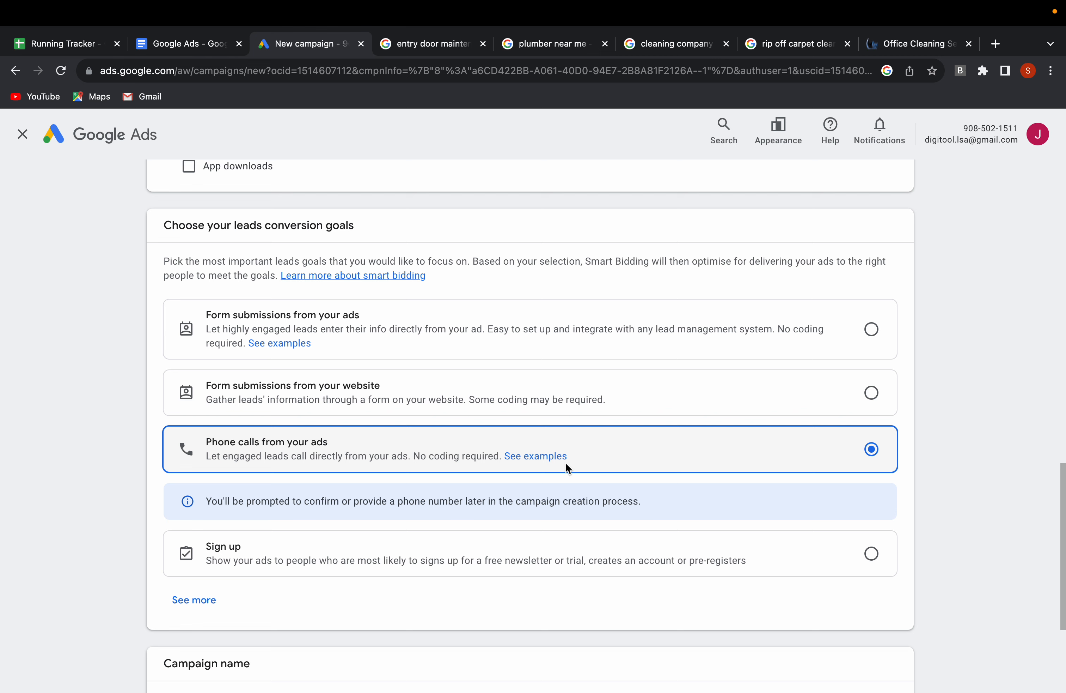
# Name the campaign "Office Cleaning - London".
pyautogui.scroll(-3, 519, 471)
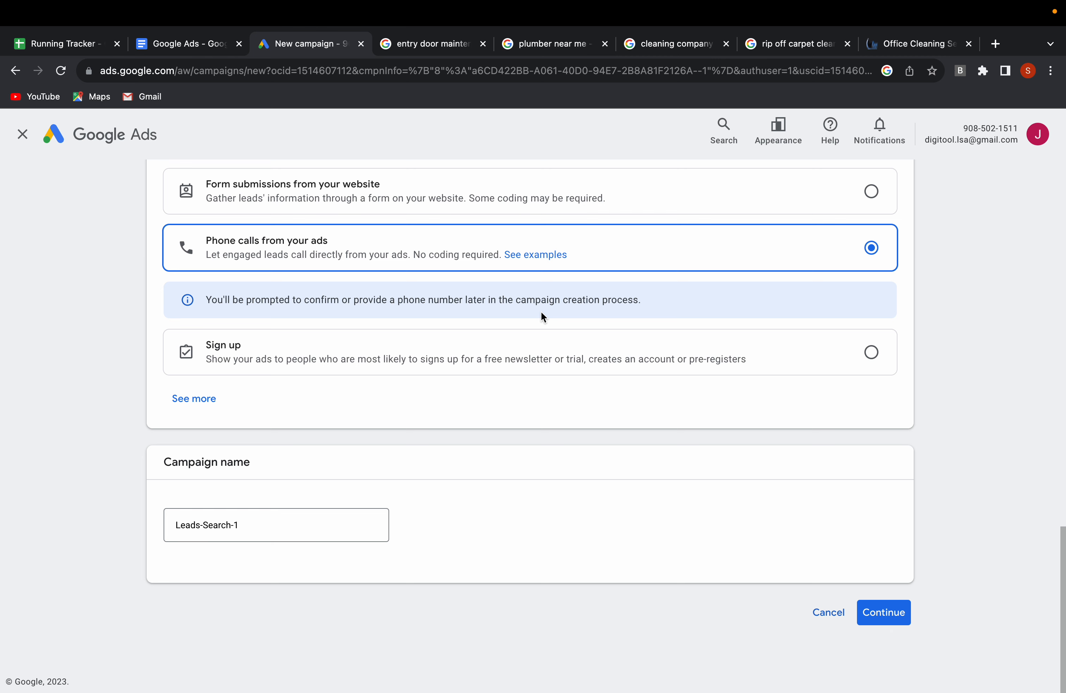
pyautogui.click(251, 524)
pyautogui.press('super+a')
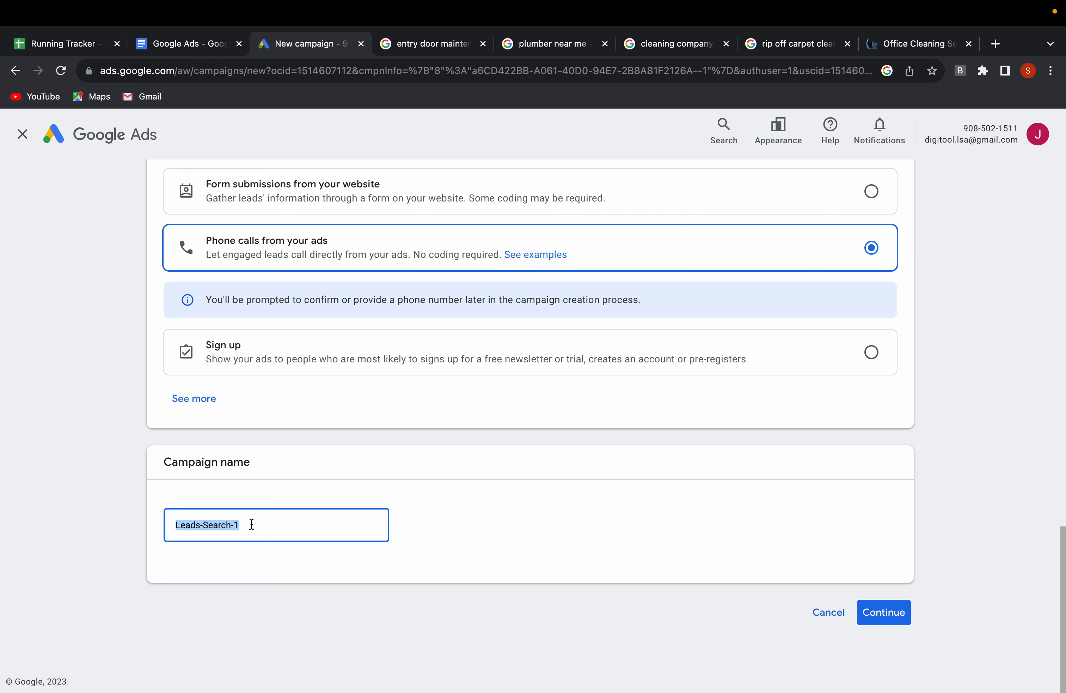
pyautogui.write('Office')
pyautogui.write('Cleaning')
pyautogui.press('BackSpace')
pyautogui.write('g - ')
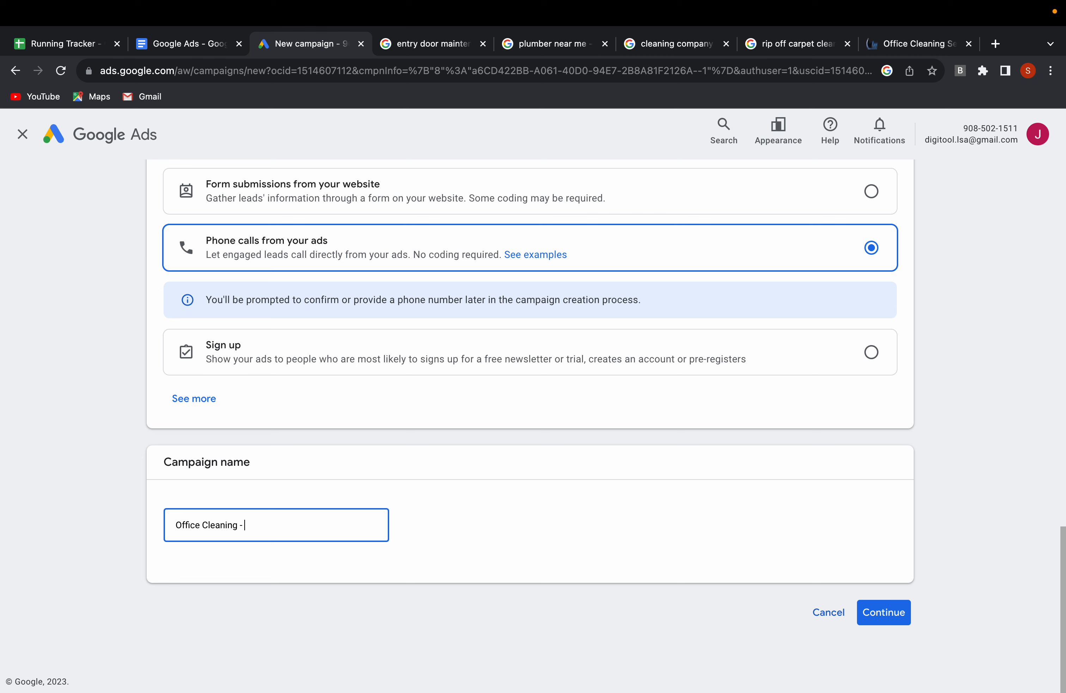
pyautogui.write('London')
# Get the web address of the FastKlean London office-cleaning page and return to the campaign setup.
pyautogui.click(904, 65)
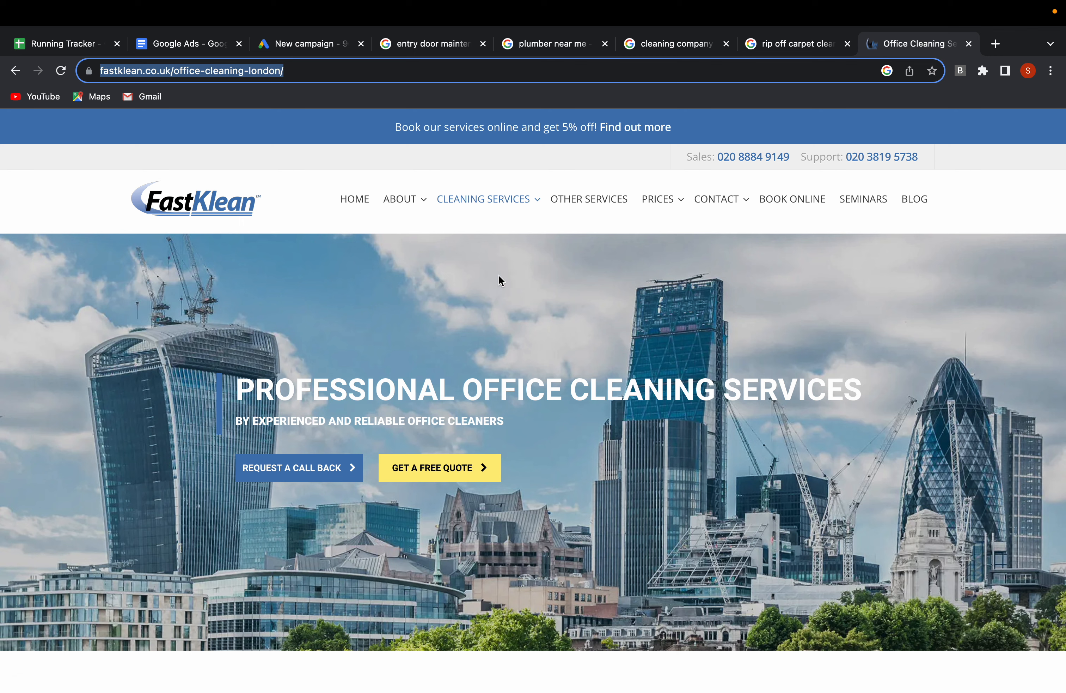
pyautogui.click(293, 43)
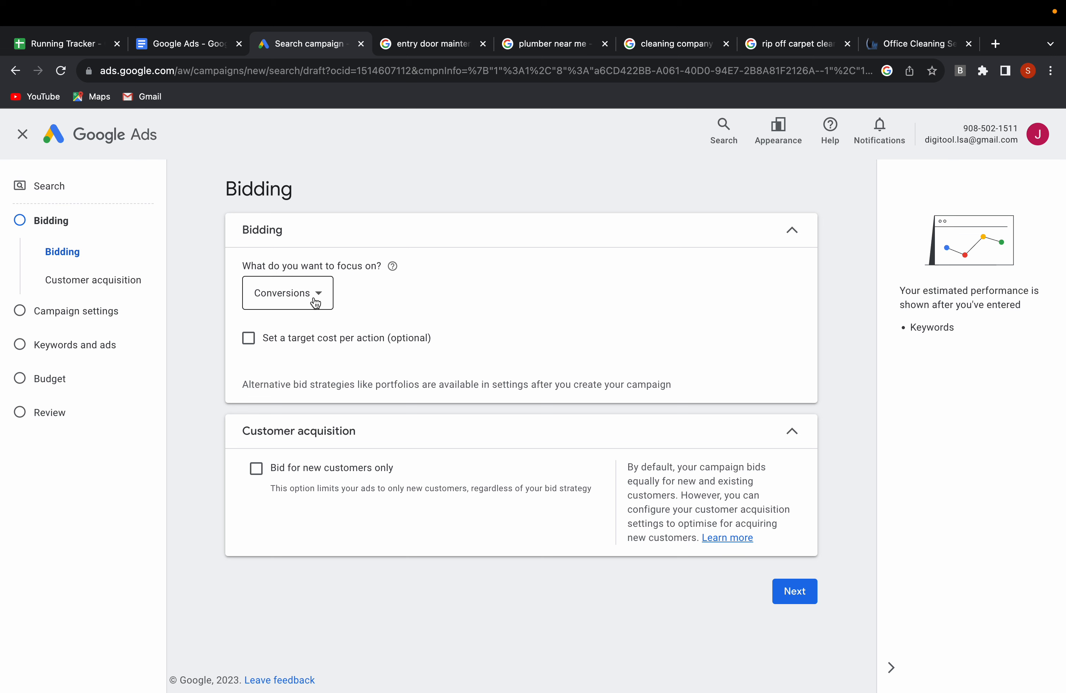
# Focus the bidding on Clicks and set a maximum CPC bid limit of £3.
pyautogui.click(320, 294)
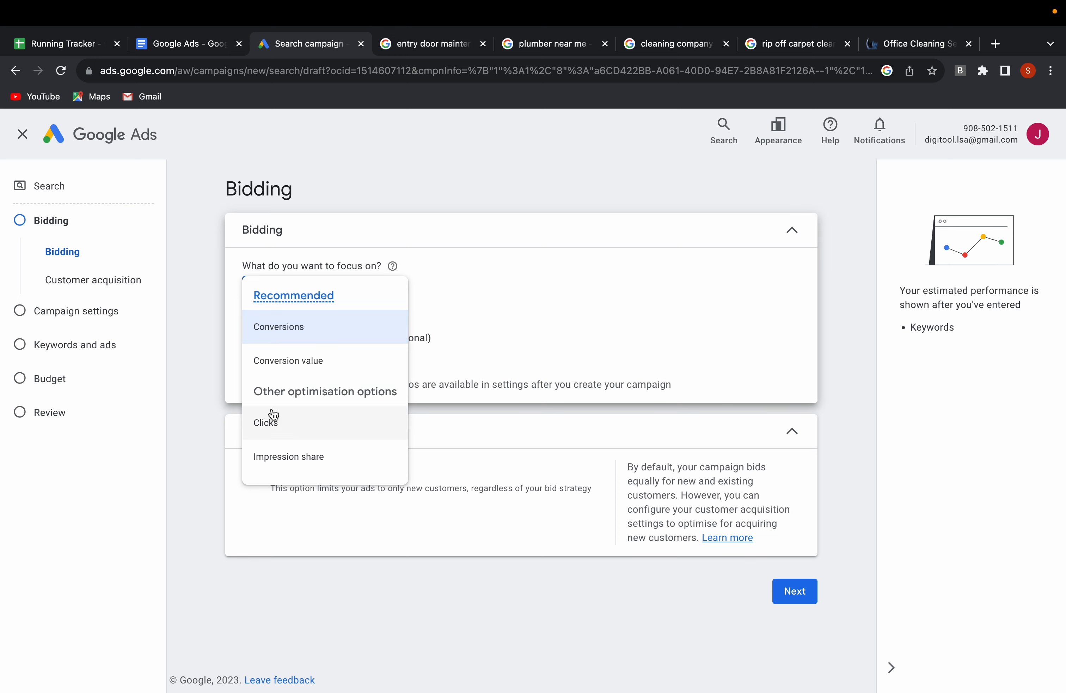
pyautogui.click(279, 425)
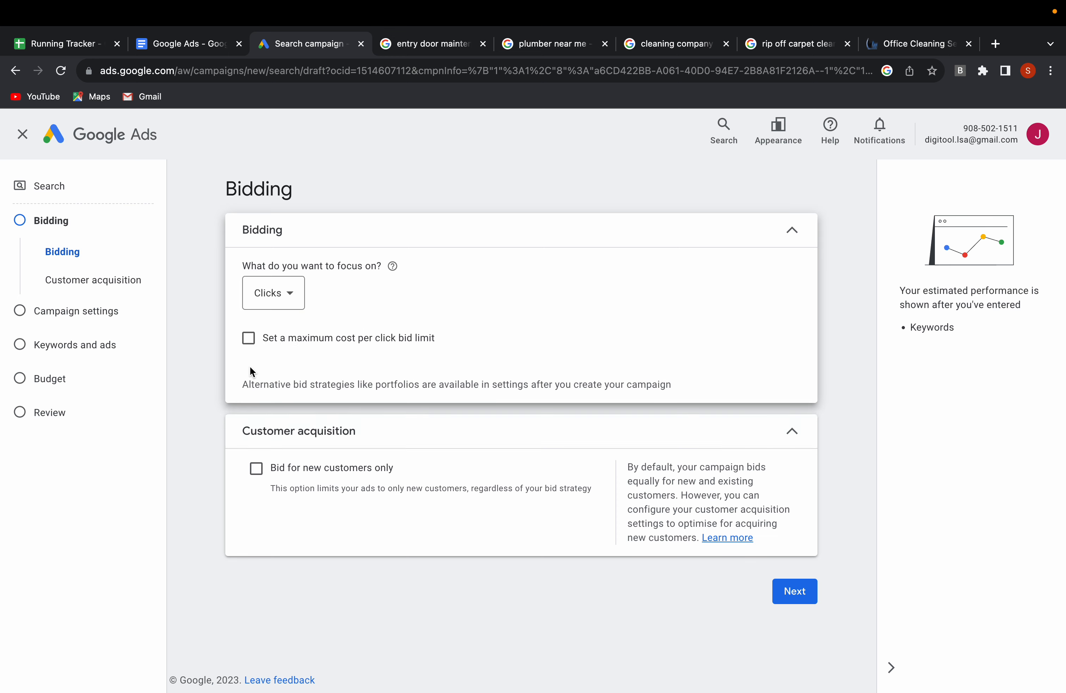
pyautogui.click(249, 342)
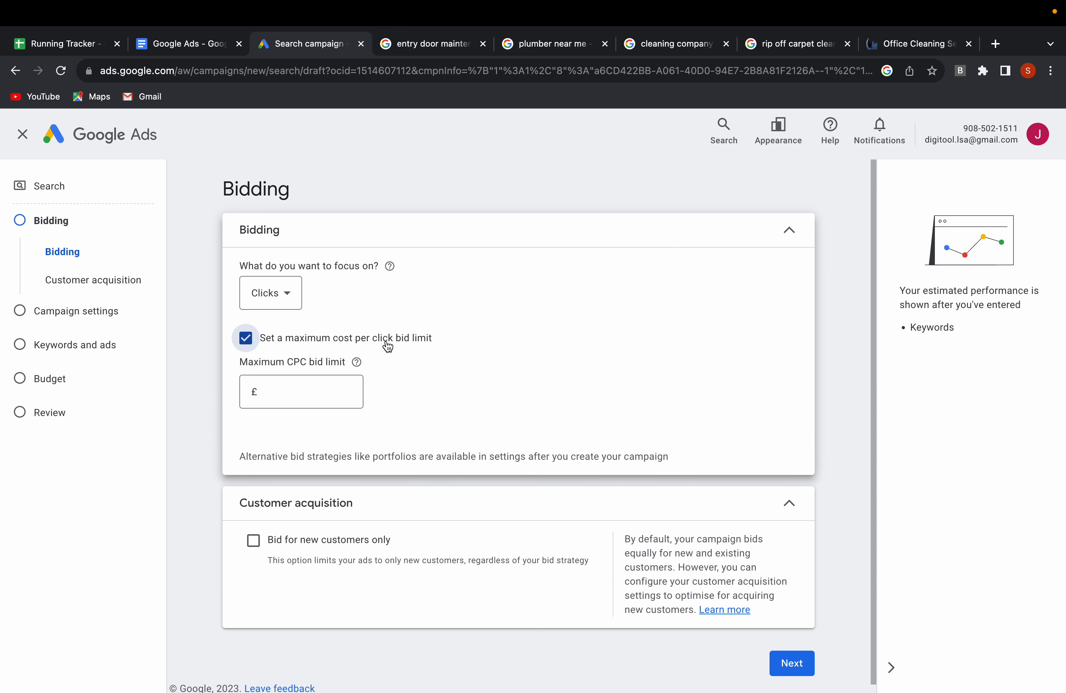
pyautogui.click(297, 390)
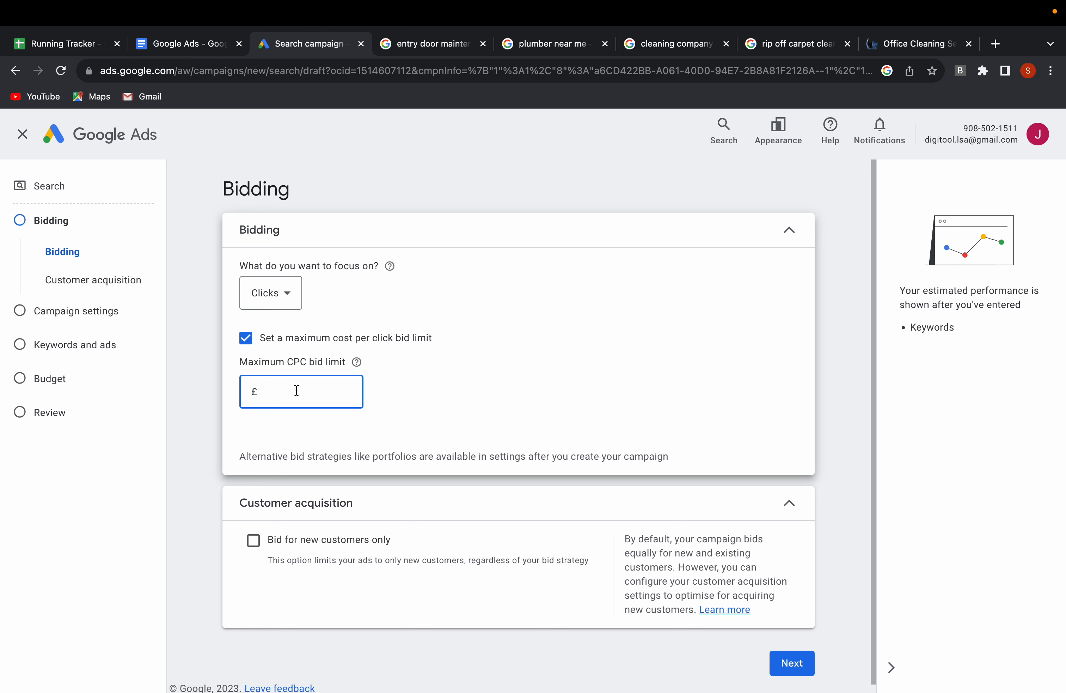
pyautogui.write('3')
pyautogui.scroll(-1, 427, 380)
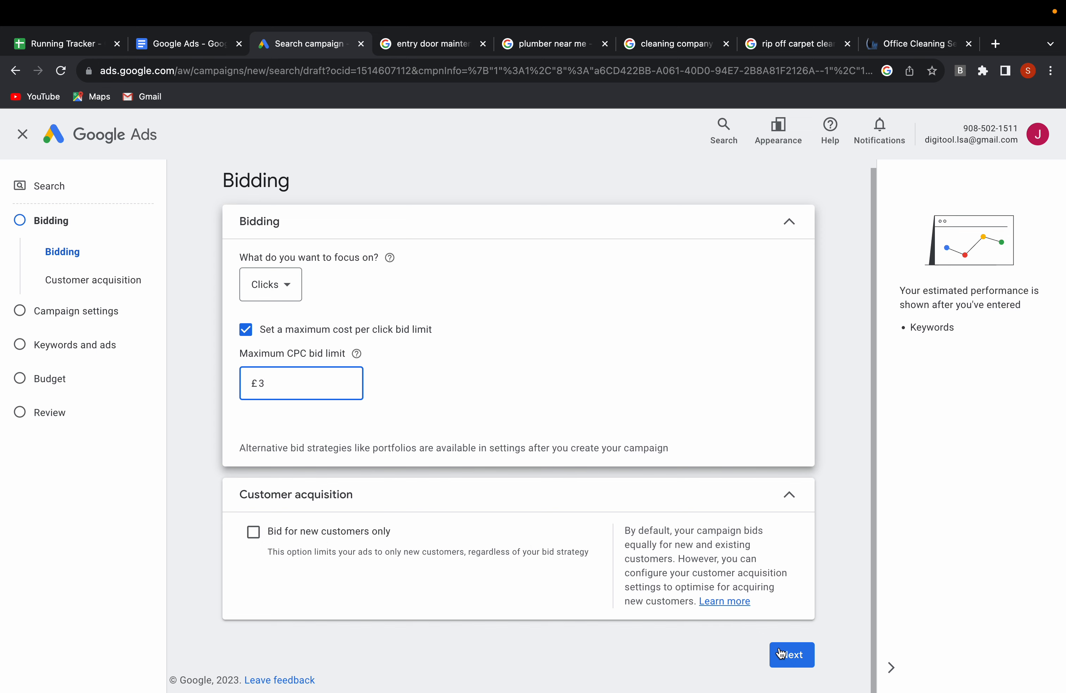
# Continue to the campaign settings and exclude Google search partners and the Google Display Network.
pyautogui.click(792, 655)
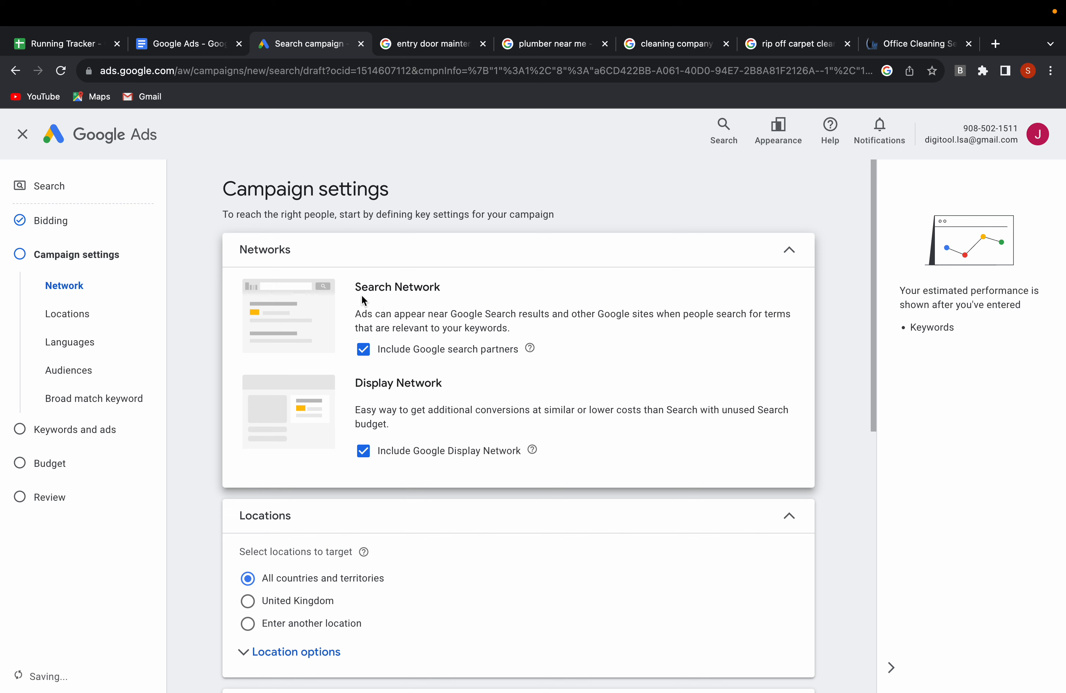
pyautogui.click(363, 349)
pyautogui.click(363, 515)
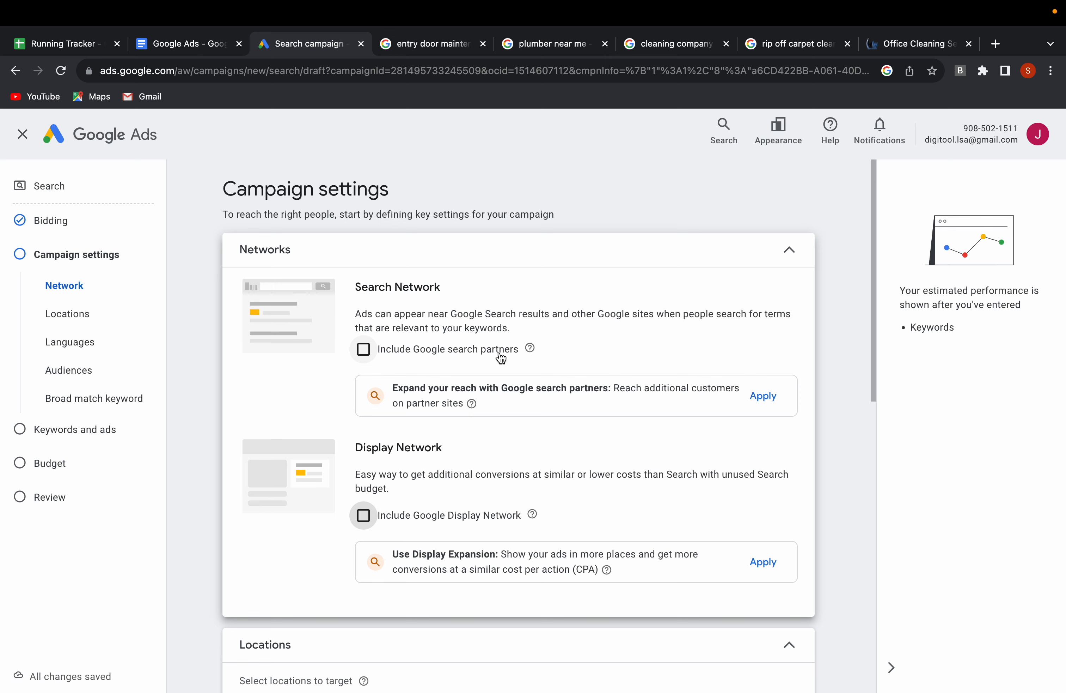
# Set the location targeting to a custom entered location instead of all countries and territories.
pyautogui.scroll(-5, 369, 488)
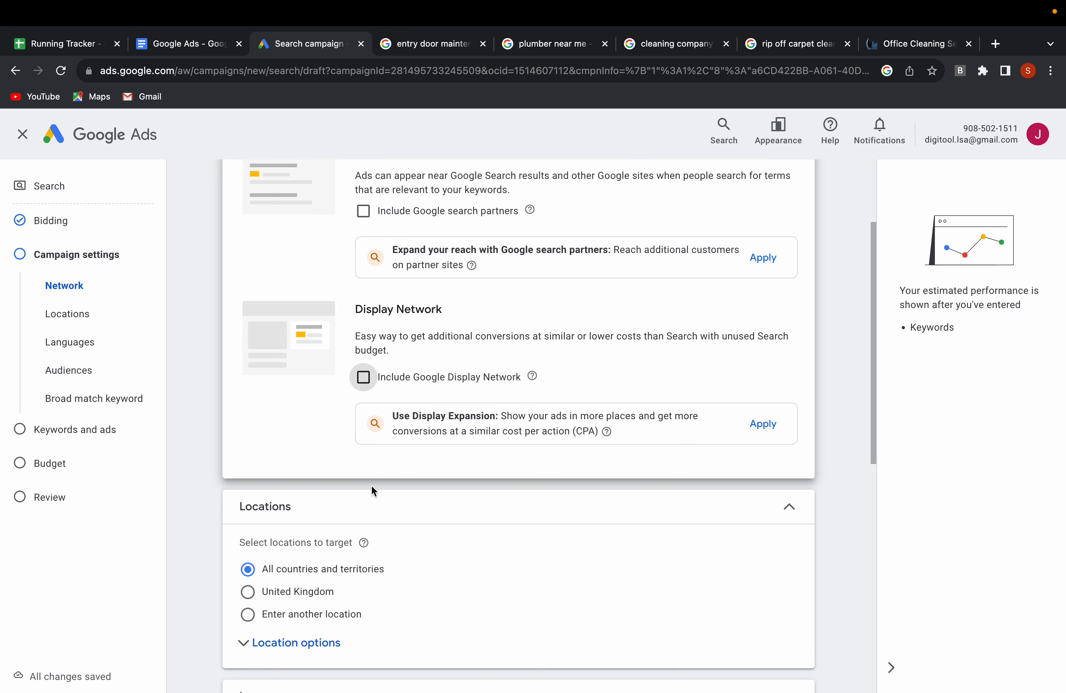
pyautogui.scroll(-3, 457, 473)
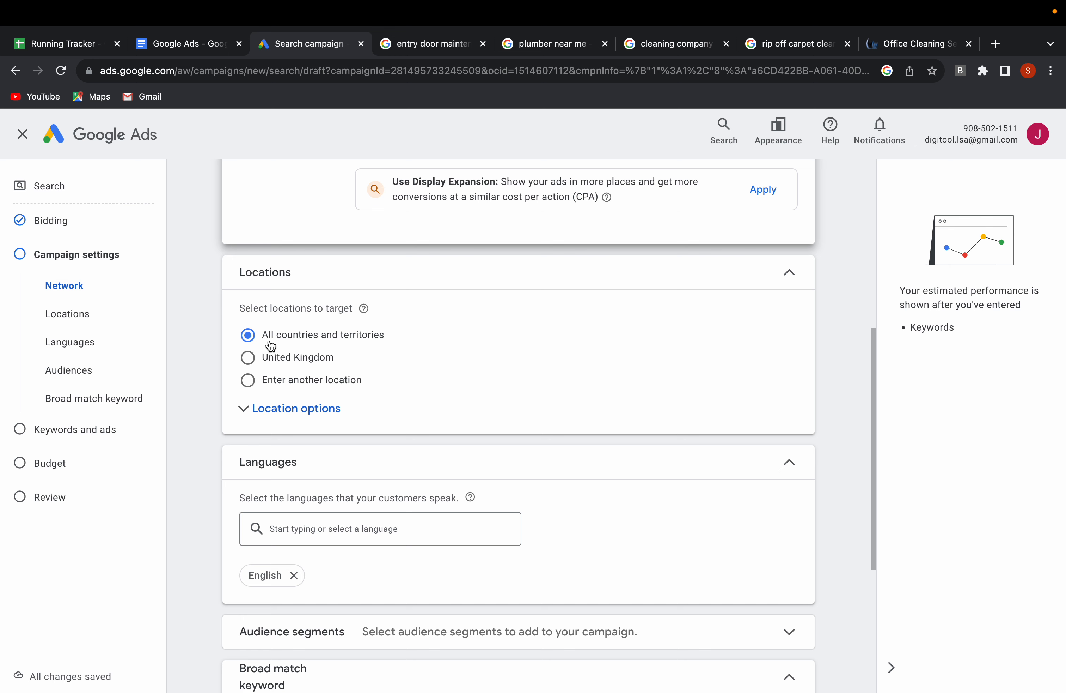
pyautogui.click(247, 380)
pyautogui.click(332, 424)
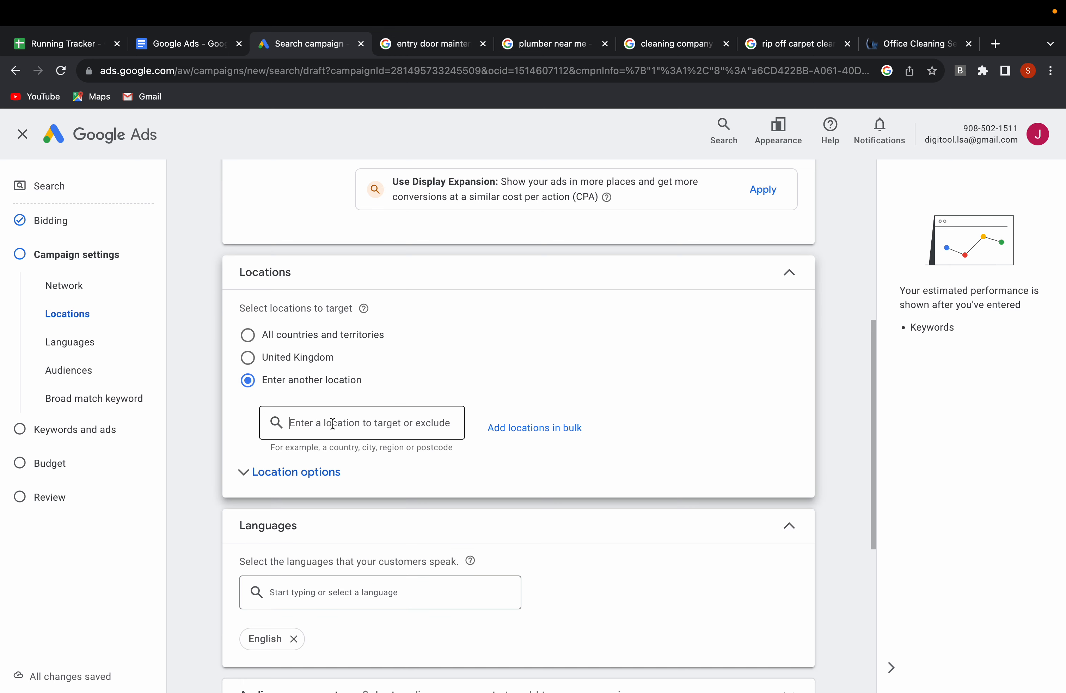
pyautogui.write('london')
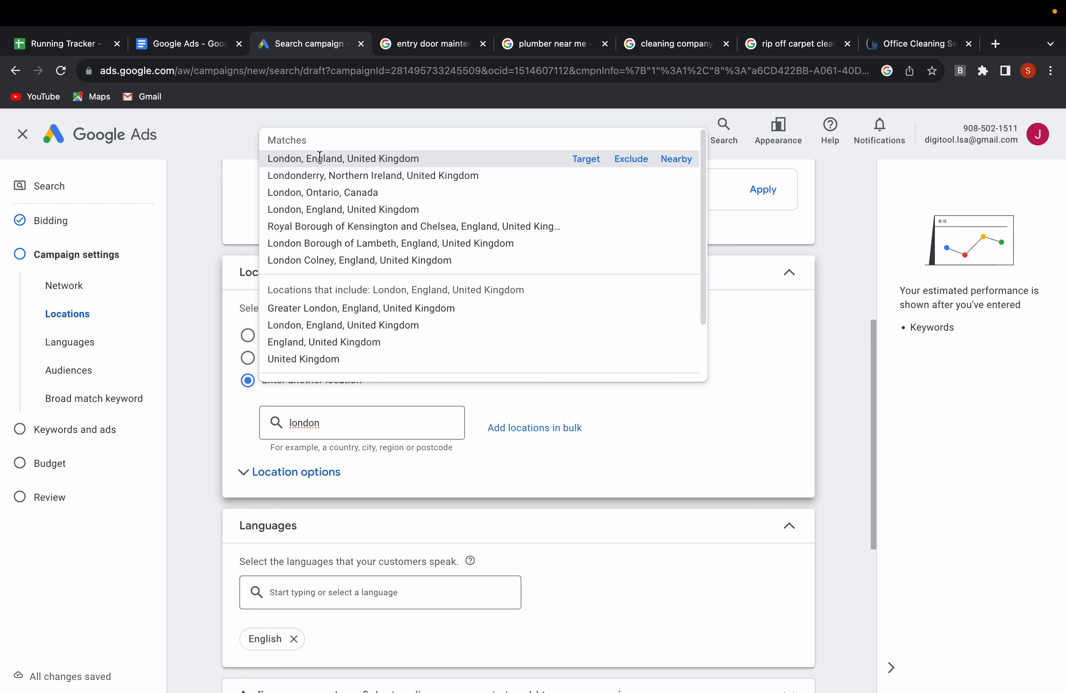
pyautogui.click(570, 159)
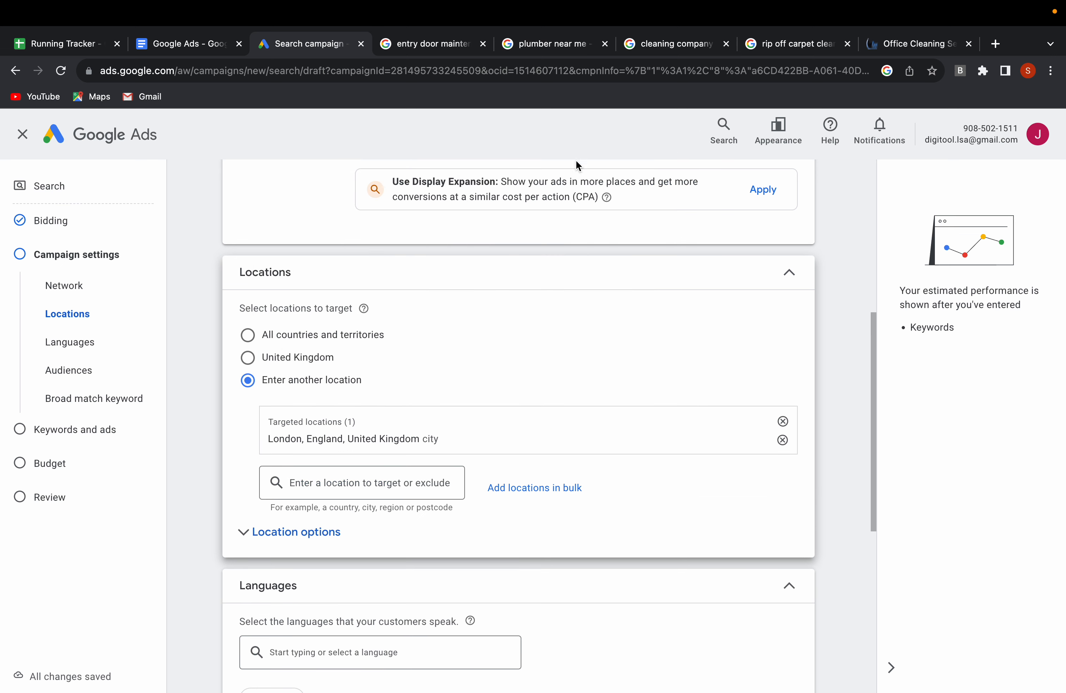
pyautogui.click(783, 442)
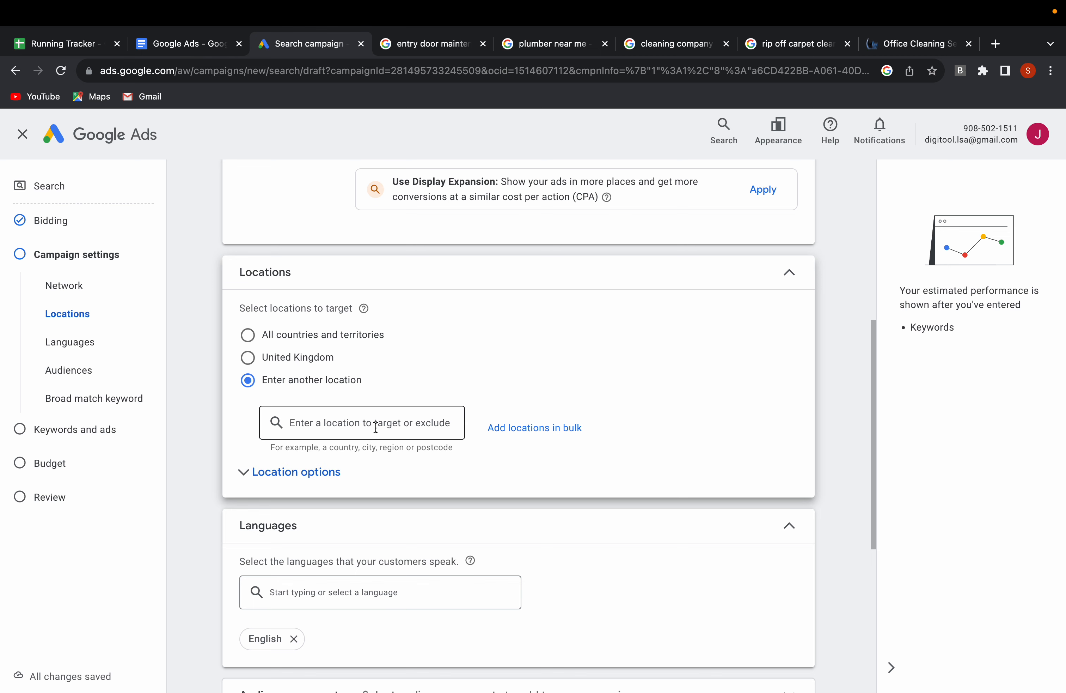
pyautogui.click(502, 427)
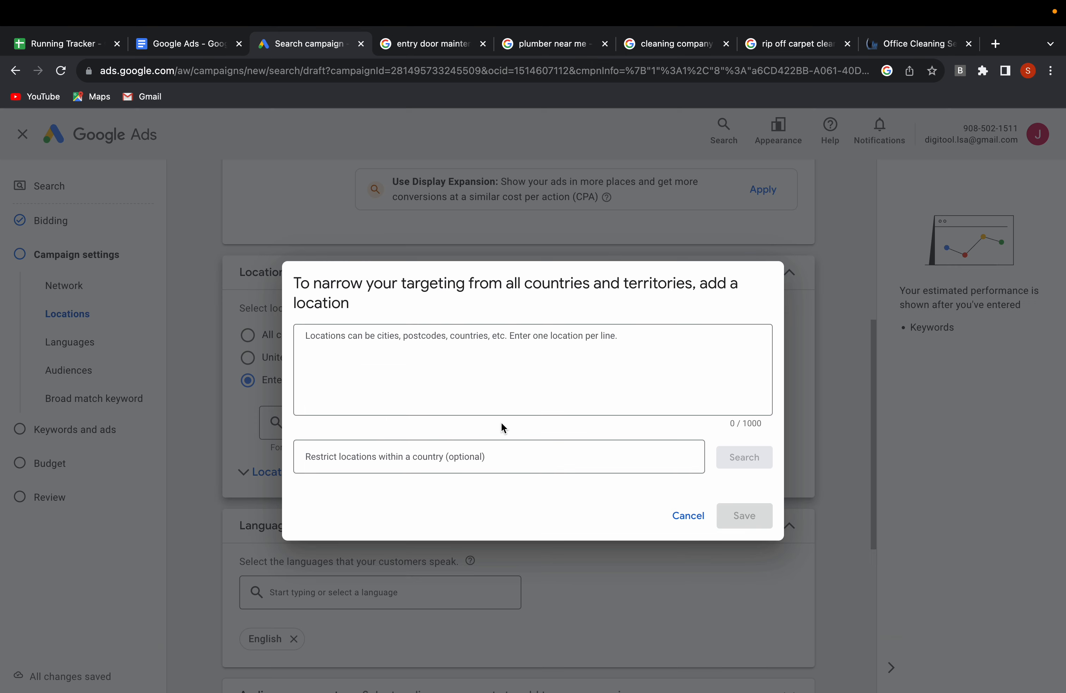
pyautogui.click(687, 516)
# Show the location options and add London, England, United Kingdom as the targeted city.
pyautogui.click(293, 471)
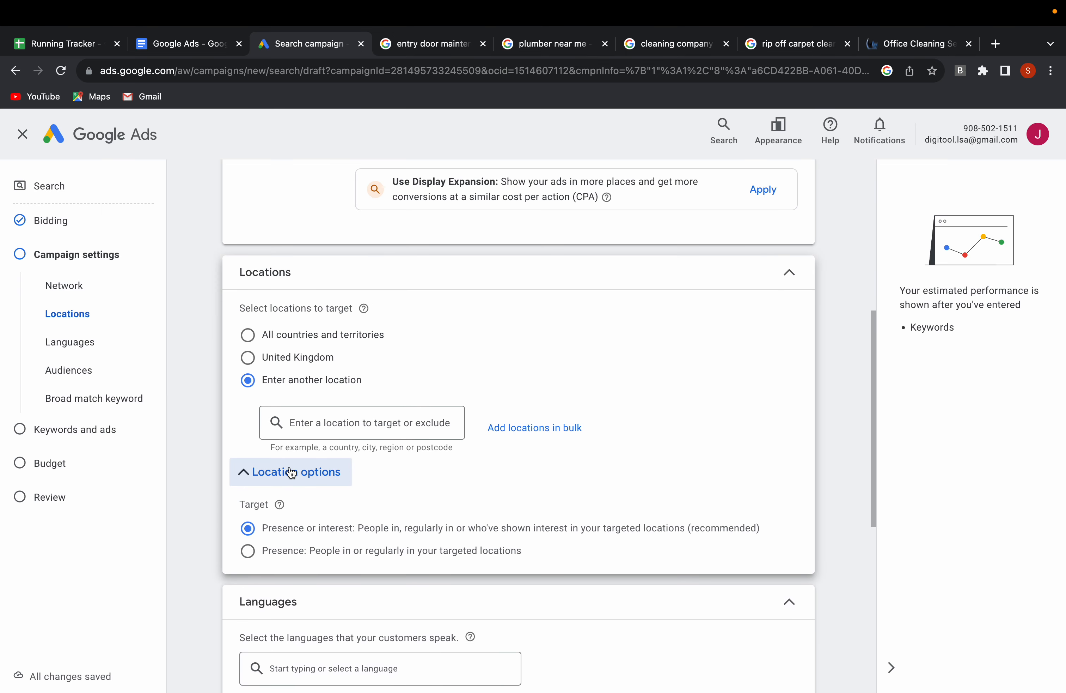
pyautogui.click(305, 421)
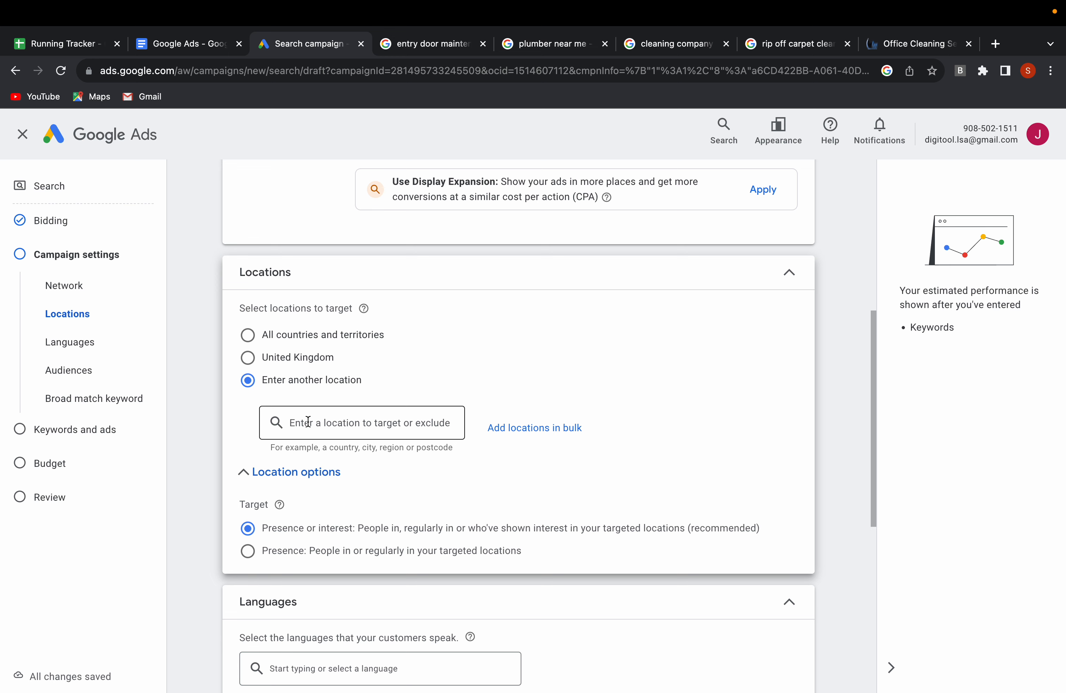
pyautogui.write('londoj')
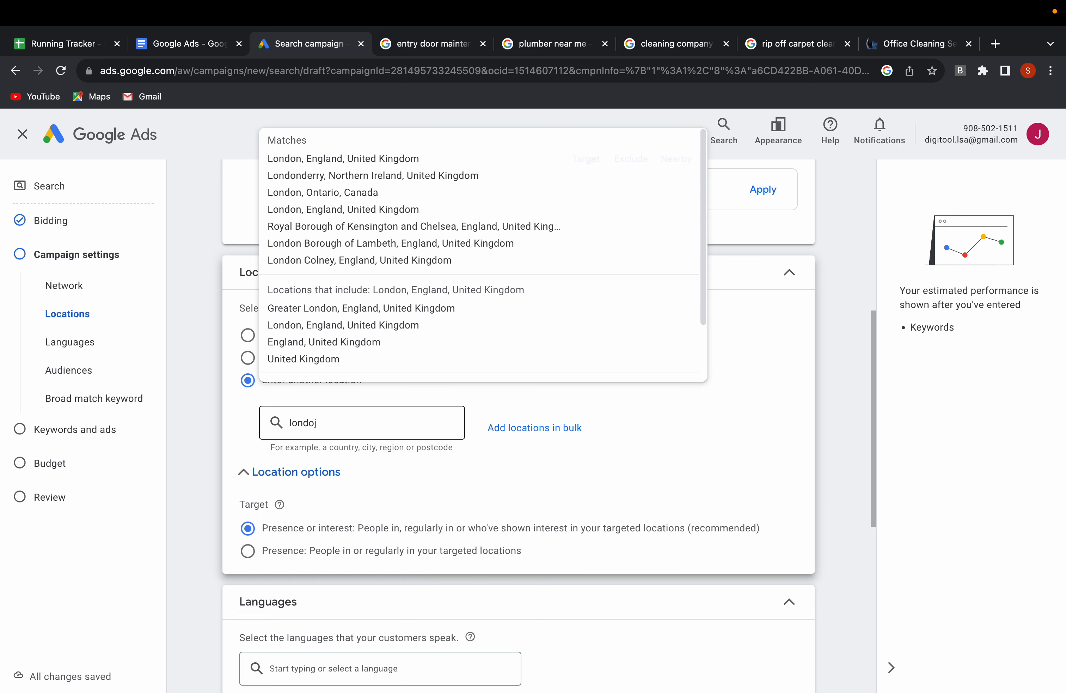
pyautogui.press('BackSpace')
pyautogui.write('n')
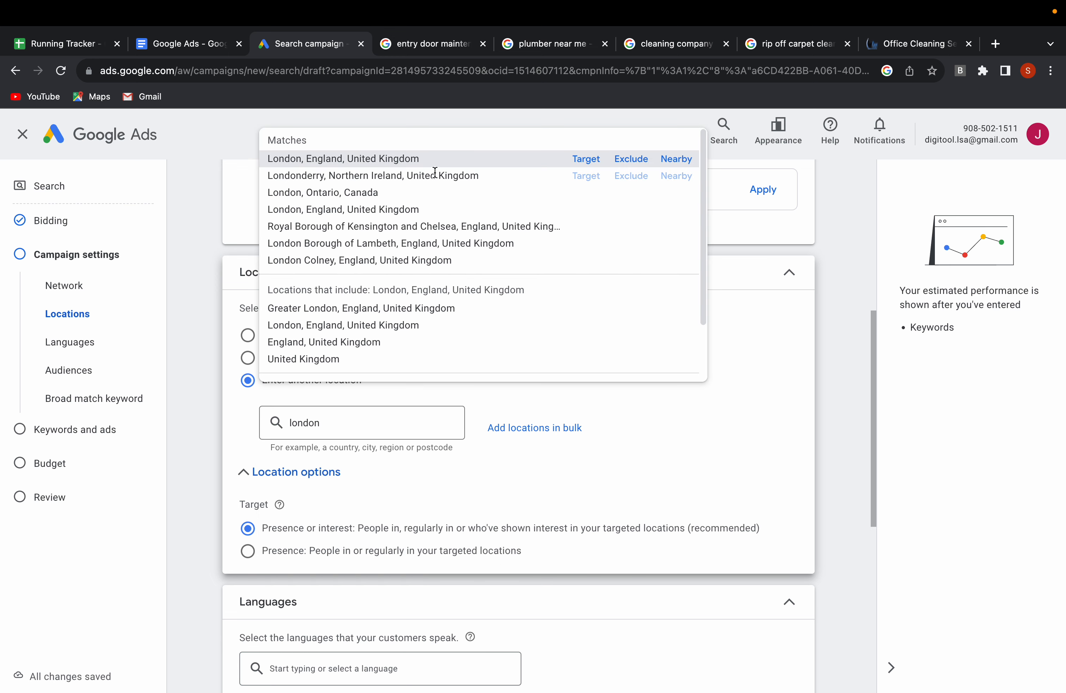
pyautogui.click(584, 159)
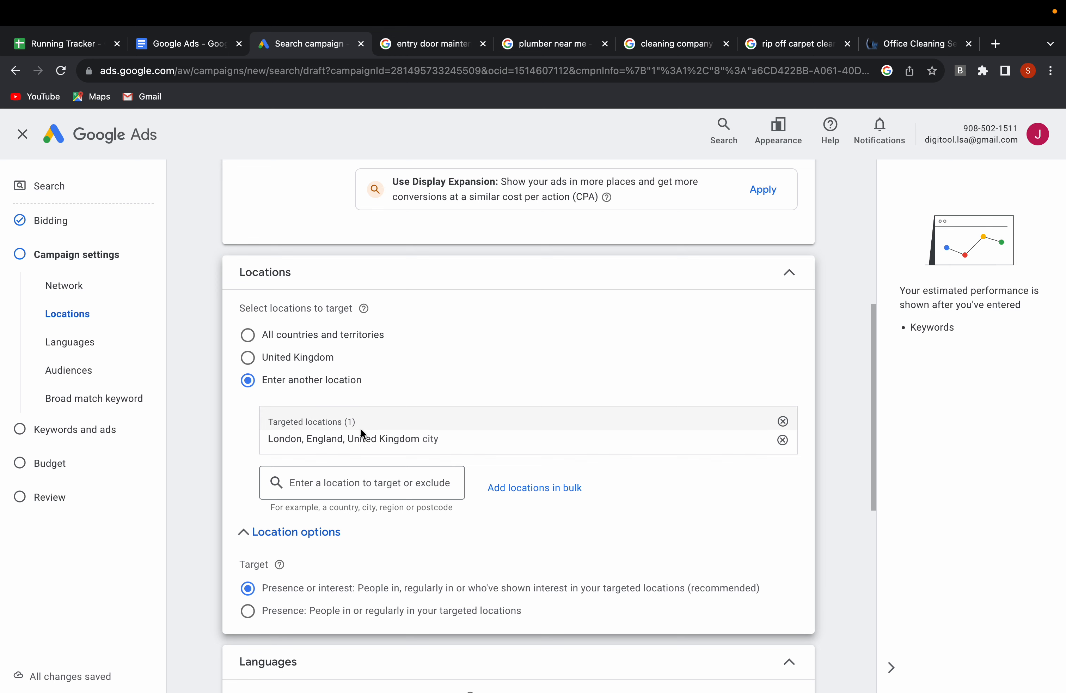
# Limit the location targeting to Presence: people in or regularly in the targeted locations.
pyautogui.scroll(-3, 315, 486)
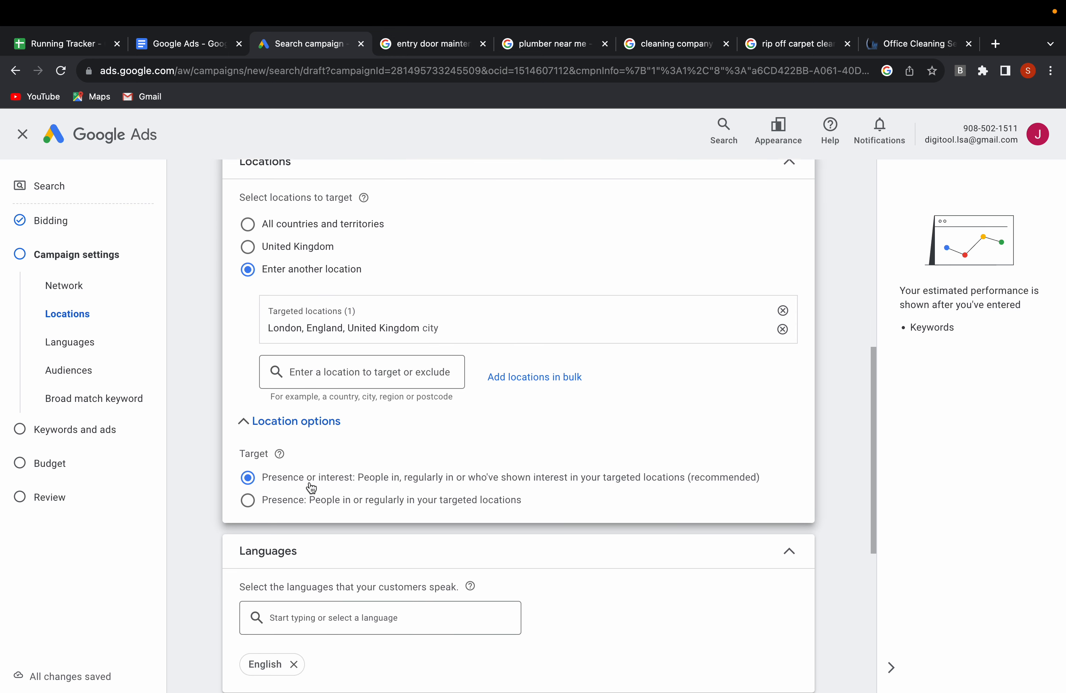
pyautogui.click(247, 503)
pyautogui.scroll(-3, 336, 500)
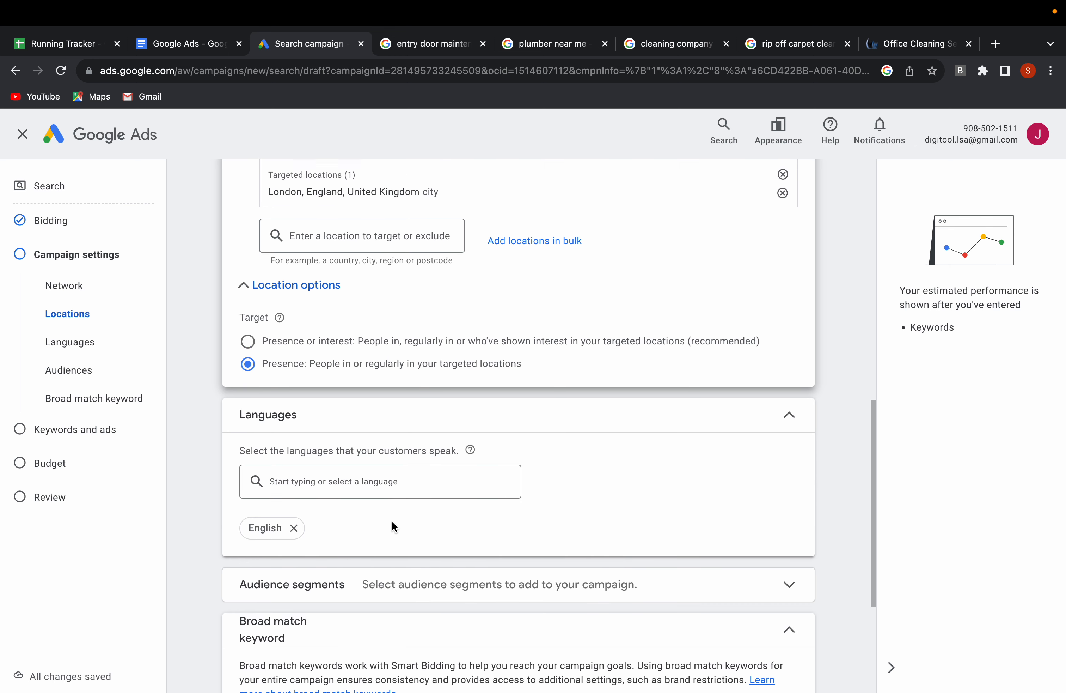
# Keep English as the language and keyword match types as they are, and continue to the keywords and ads stage.
pyautogui.scroll(-3, 392, 526)
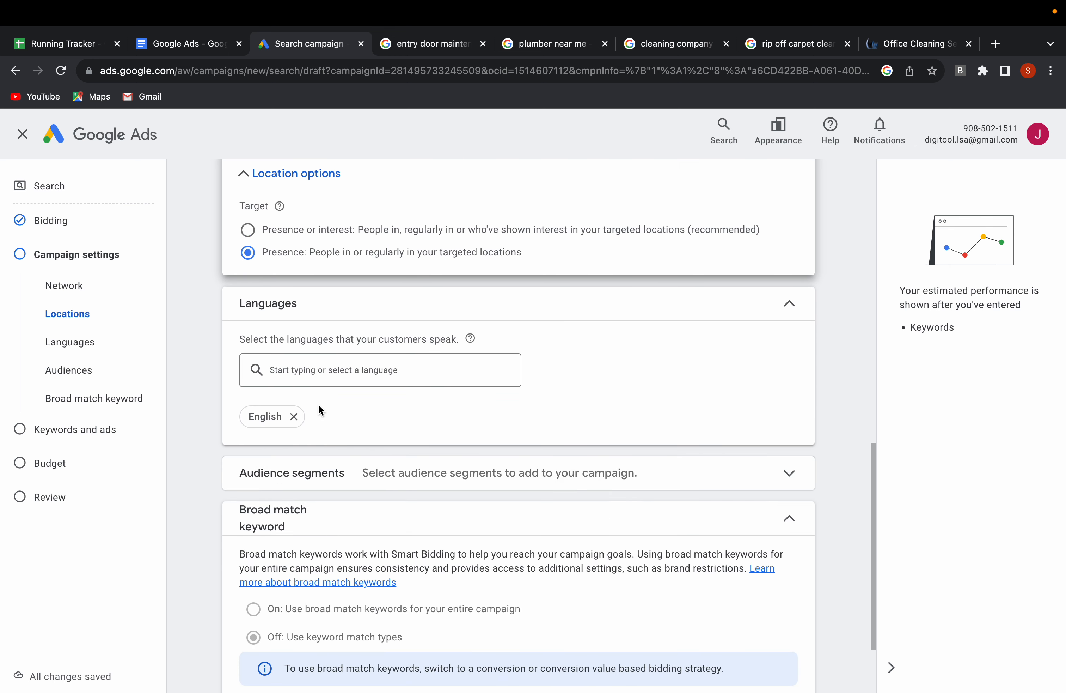
pyautogui.scroll(2, 318, 405)
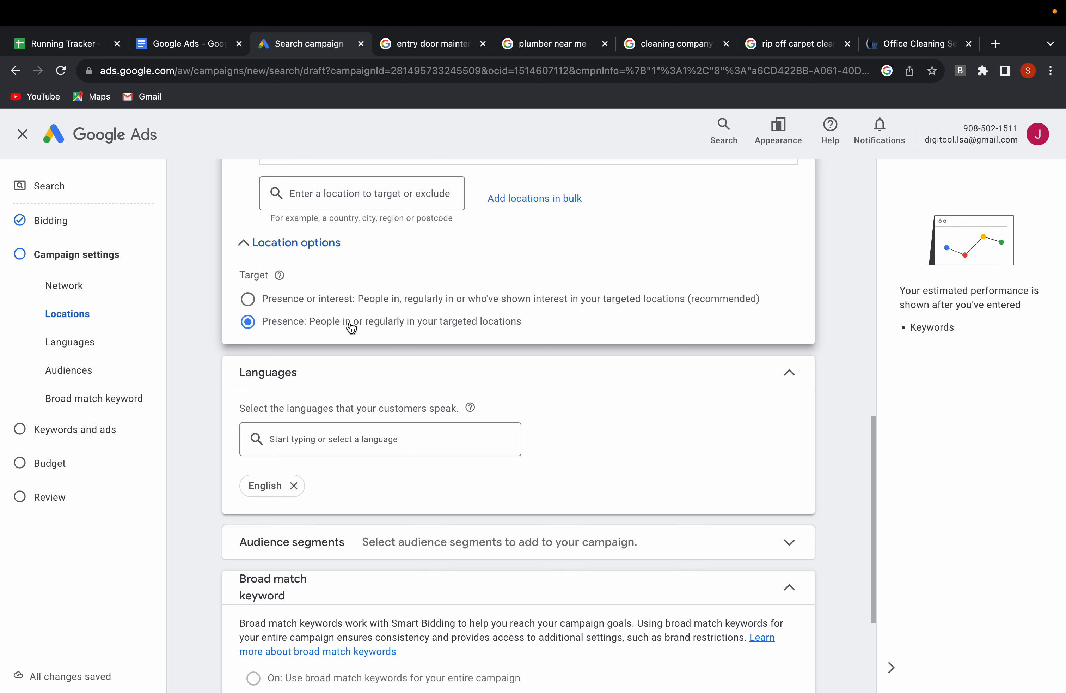
pyautogui.scroll(-3, 356, 386)
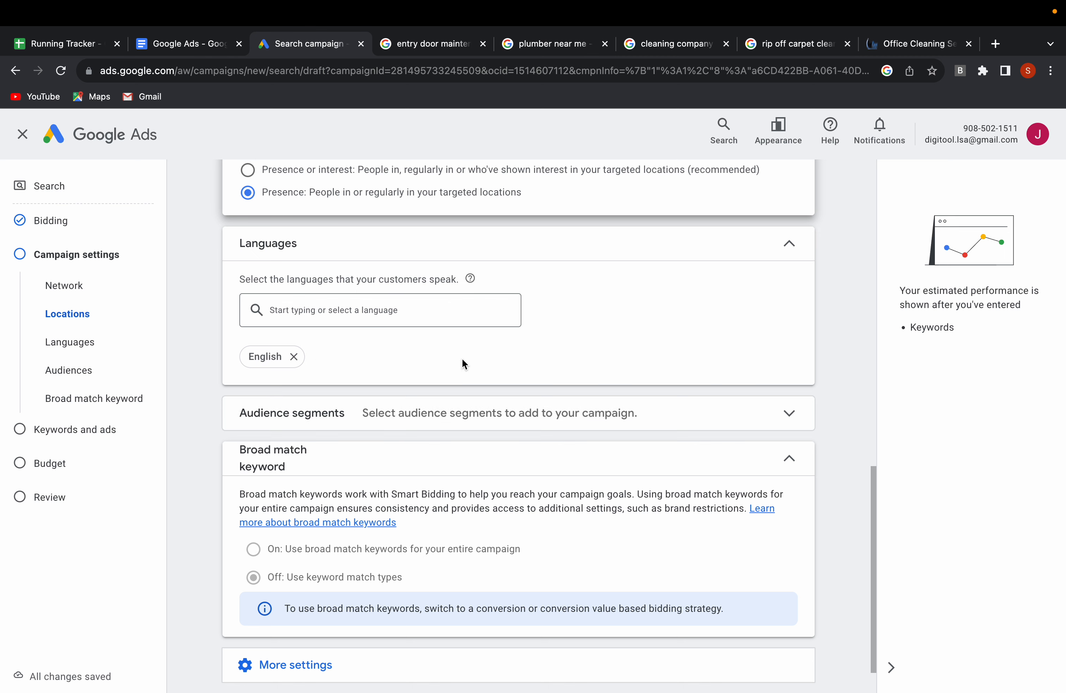
pyautogui.scroll(-1, 445, 371)
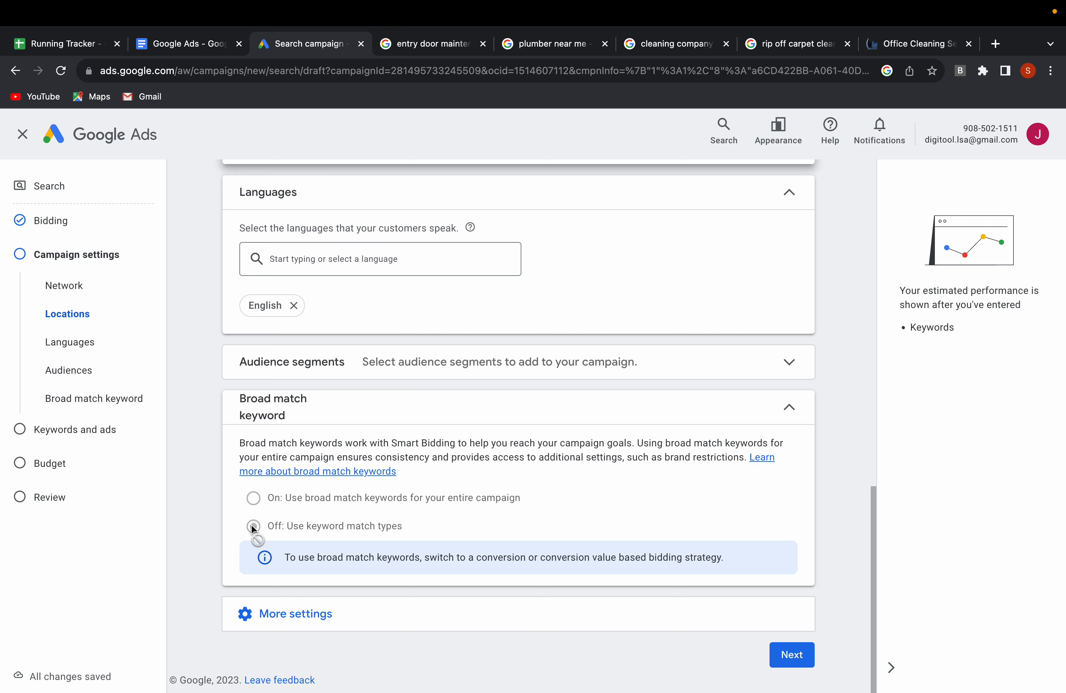
pyautogui.click(792, 653)
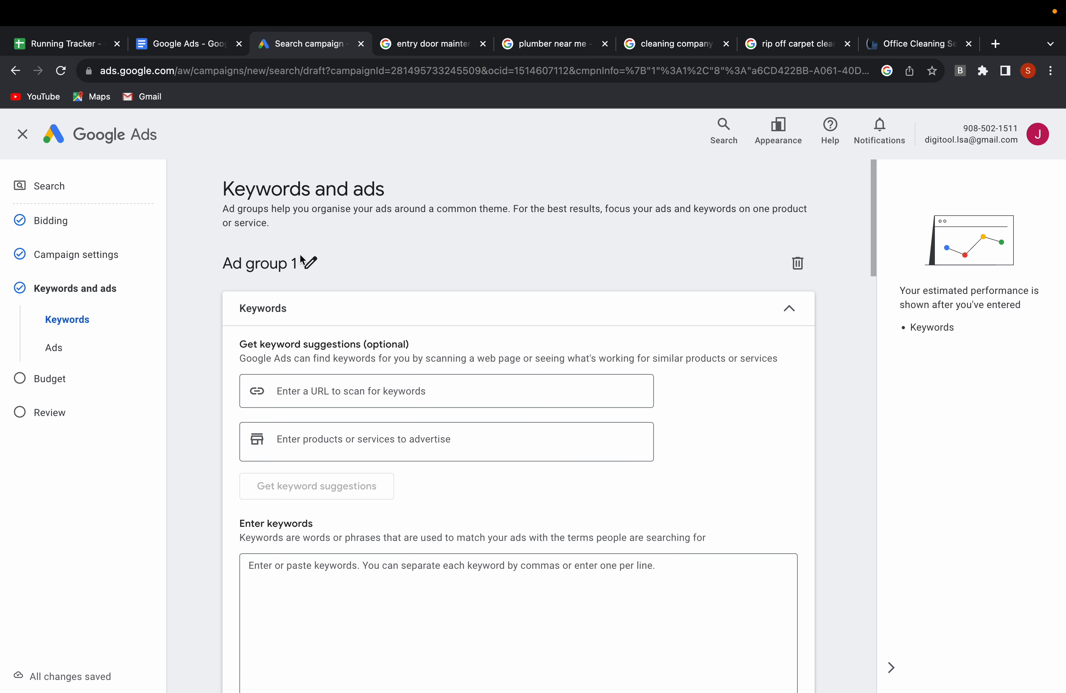
# Rename the ad group as office carpet cleaning.
pyautogui.click(311, 263)
pyautogui.press('super+a')
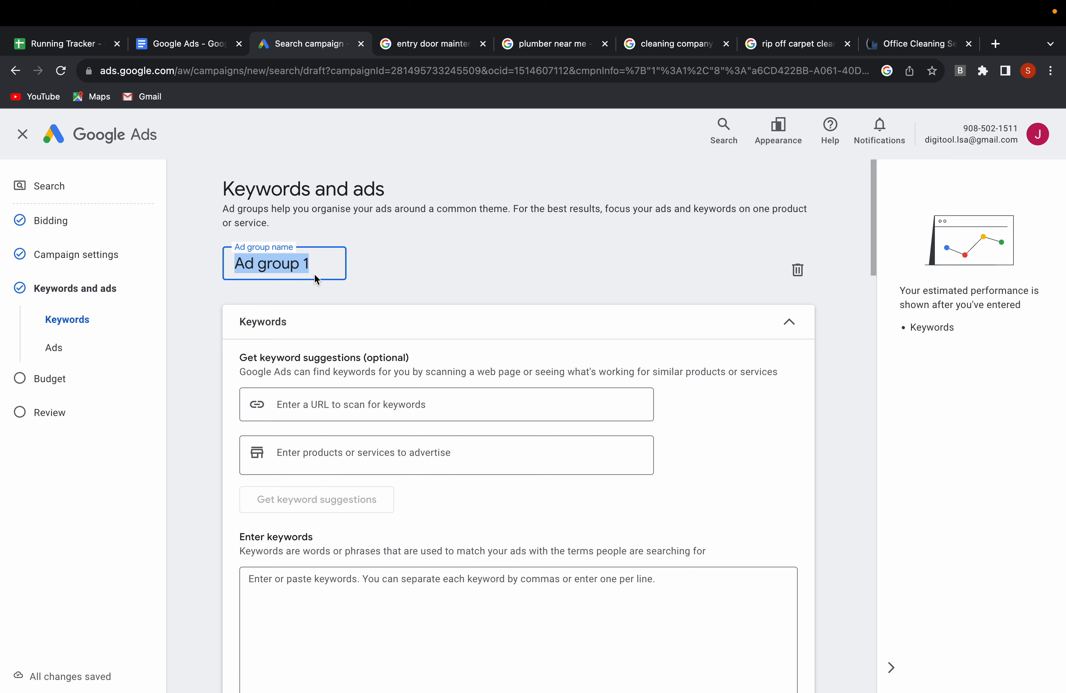
pyautogui.write('office car')
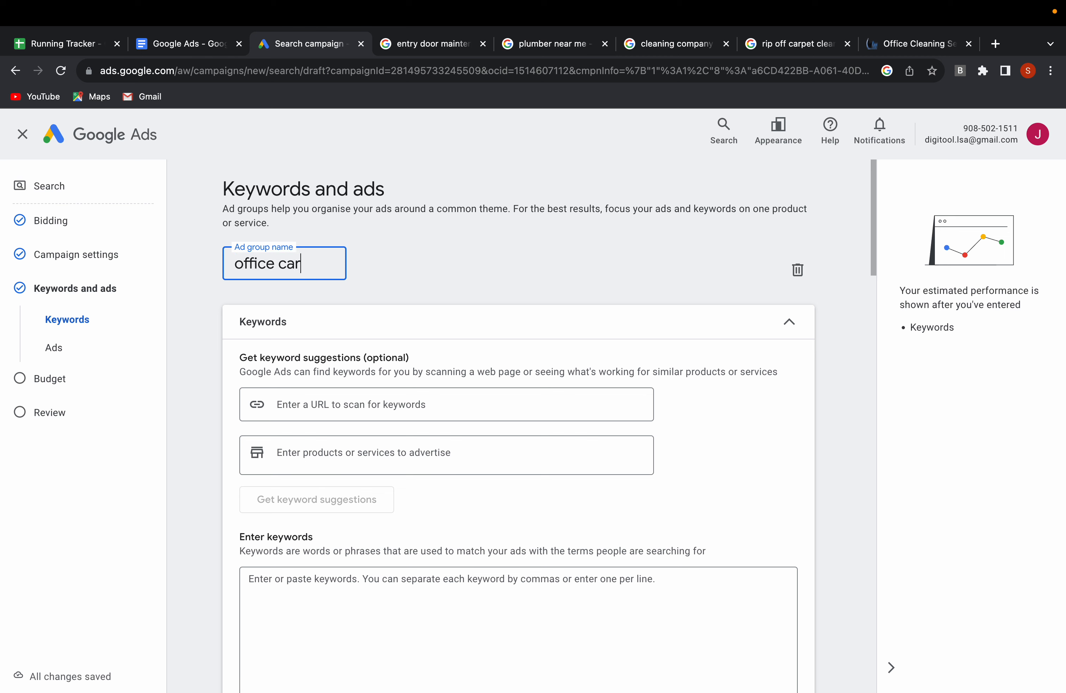
pyautogui.write('pet cleaning')
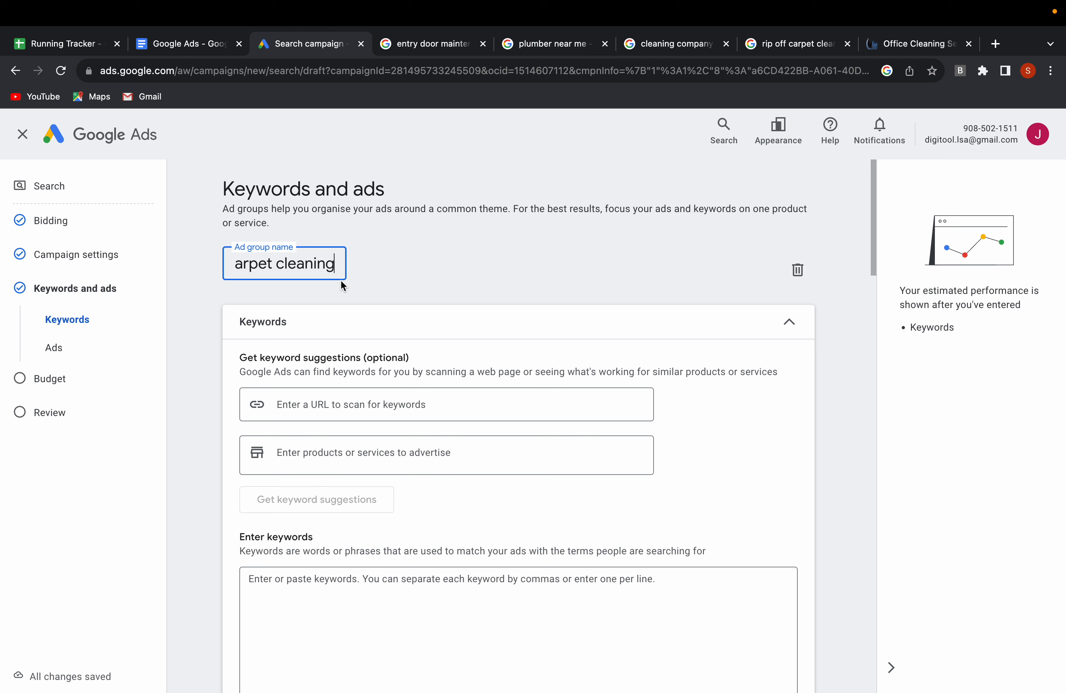
pyautogui.hscroll(-2, 304, 263)
pyautogui.scroll(-1, 314, 289)
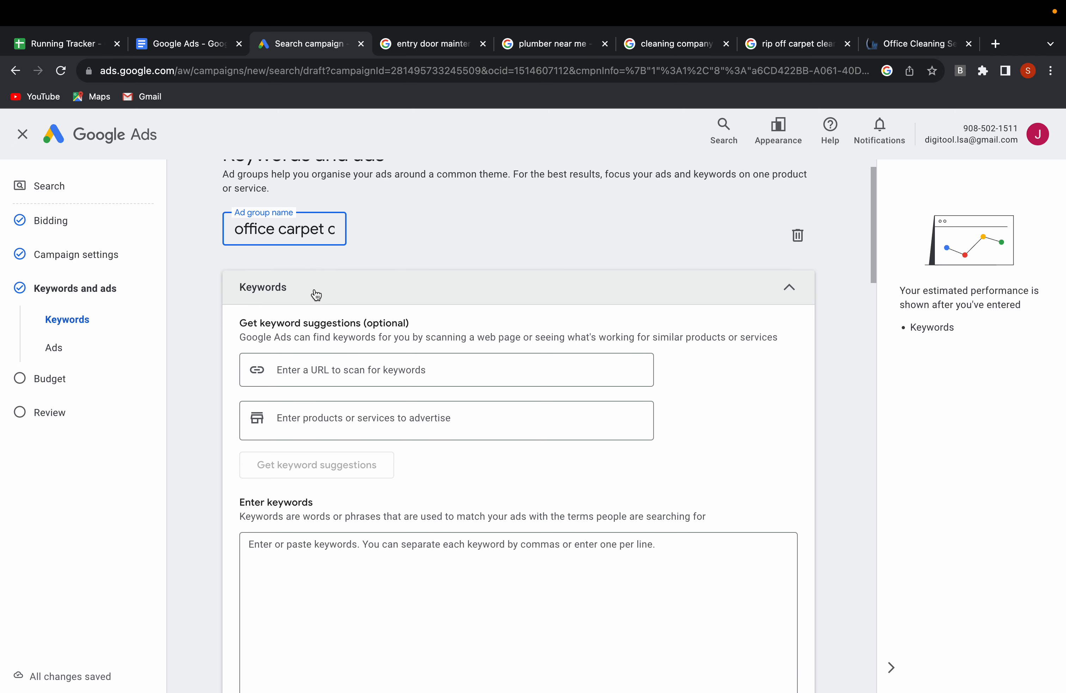
pyautogui.scroll(-1, 329, 462)
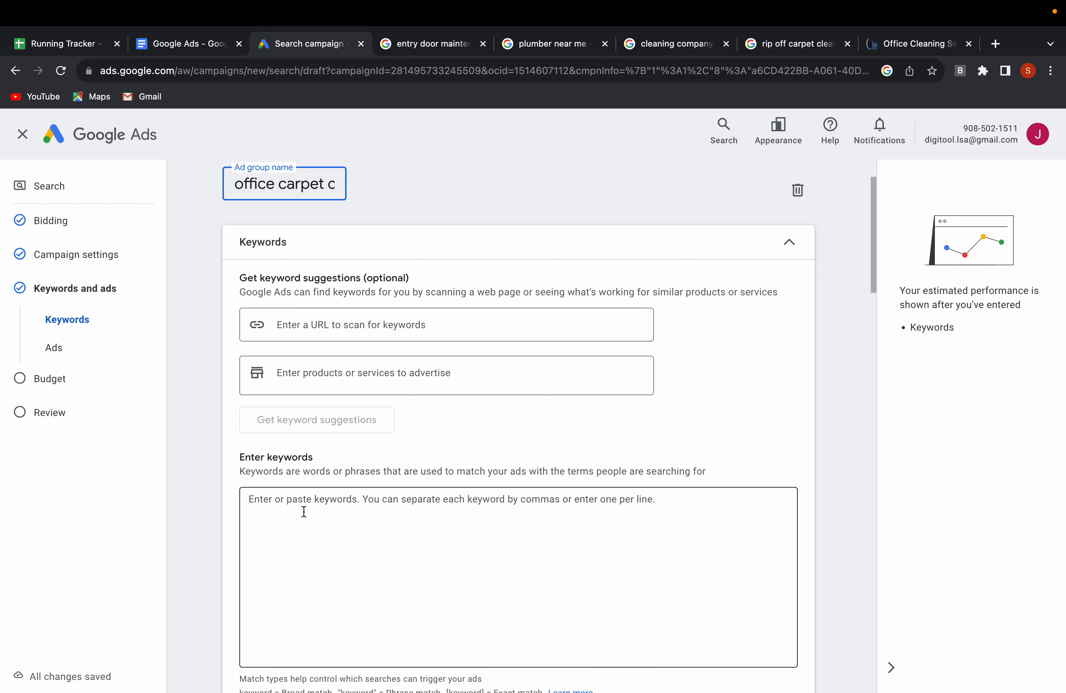
pyautogui.click(914, 42)
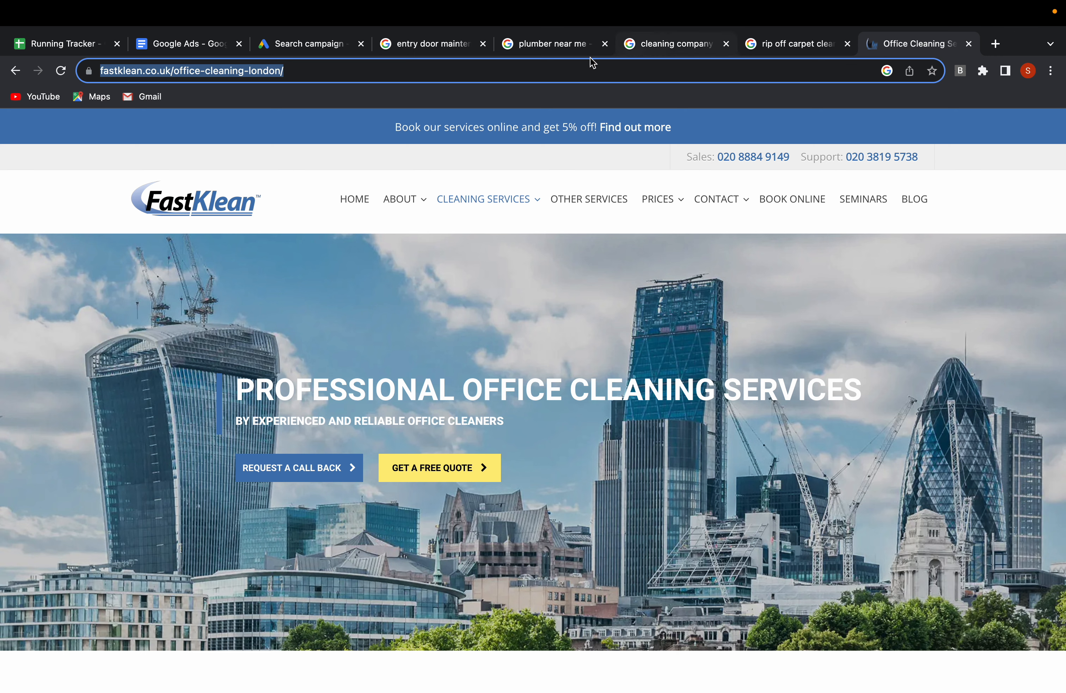
pyautogui.click(305, 48)
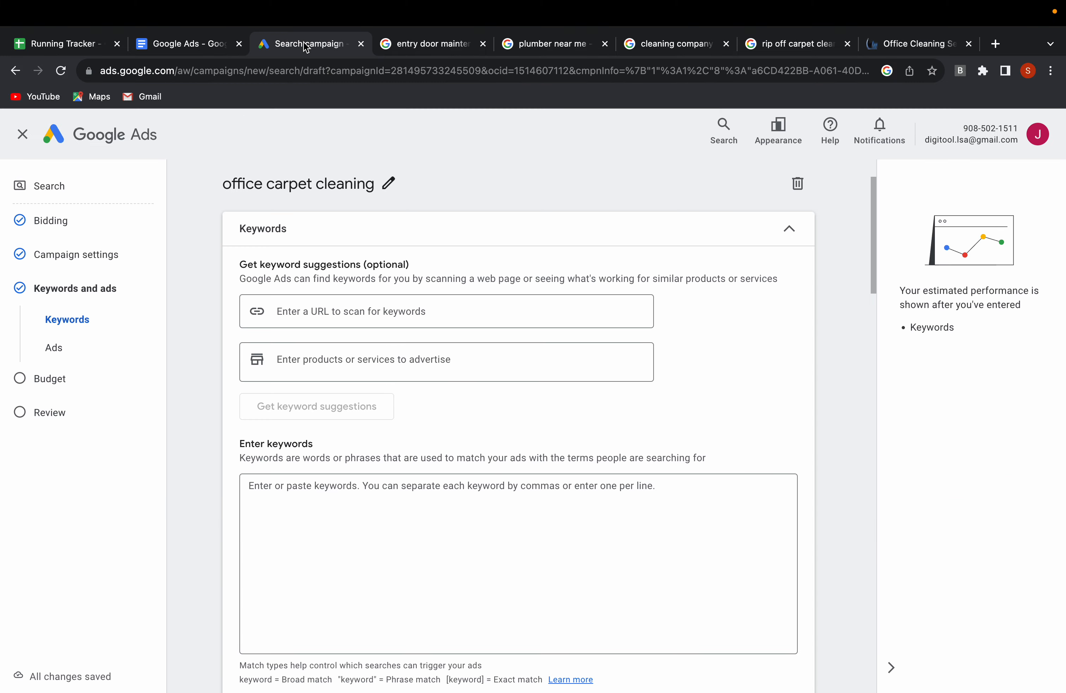
pyautogui.click(326, 315)
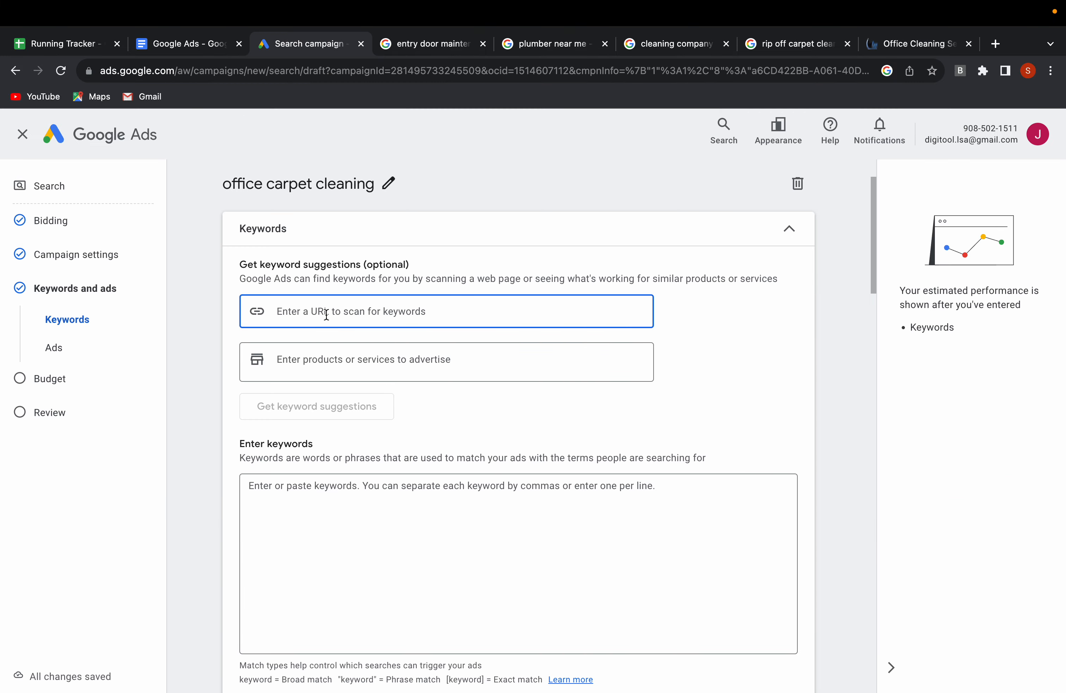
pyautogui.write('https://www.fastklean.co.uk/office-cleaning-london/')
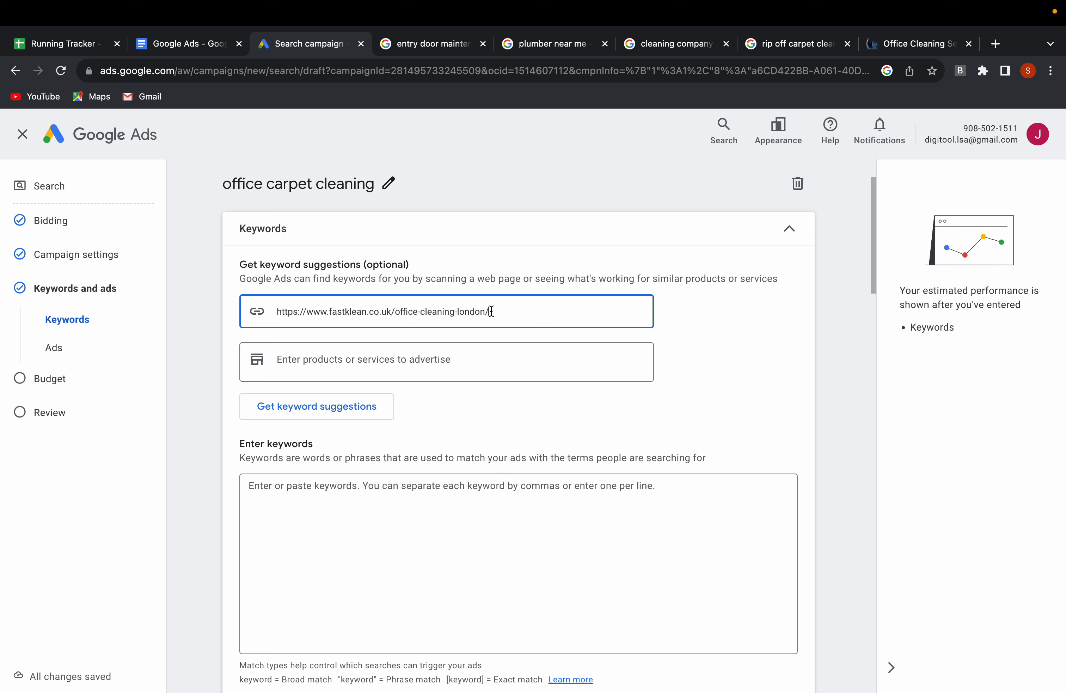
pyautogui.press('Return')
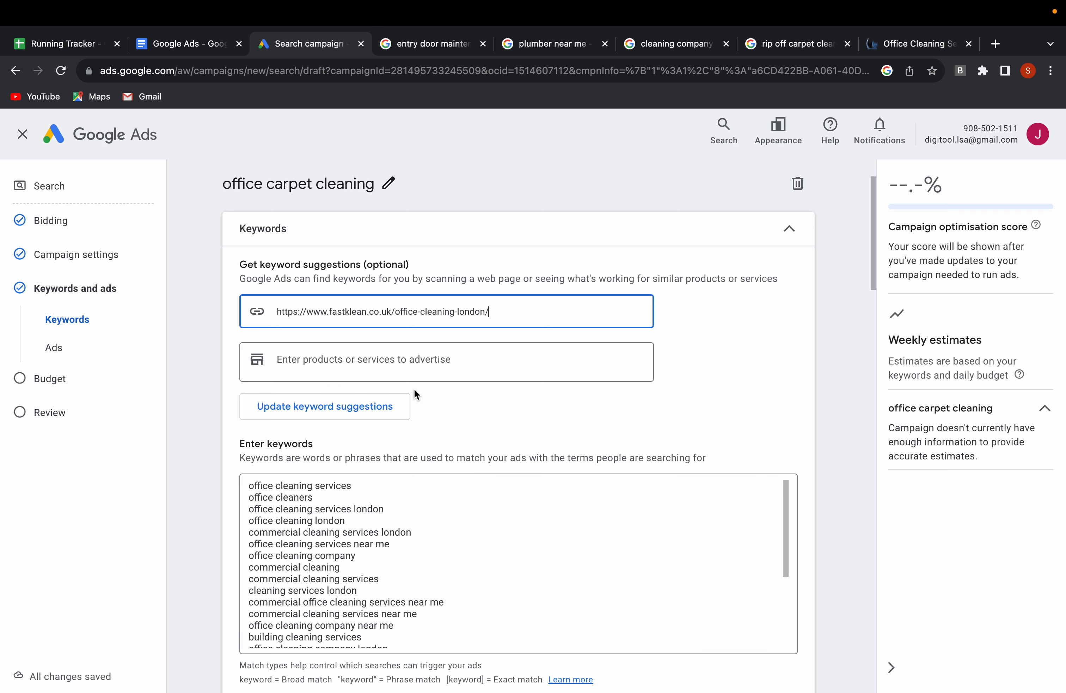
# Examine the full list of suggested keywords for relevance to the office carpet cleaning ad group.
pyautogui.scroll(-5, 411, 407)
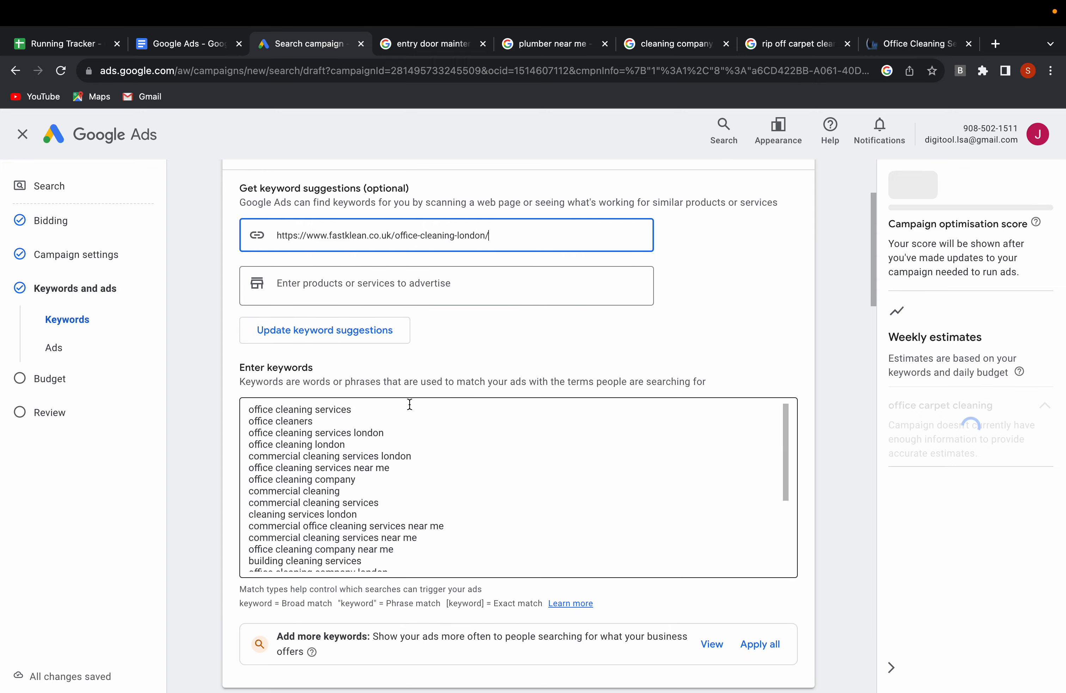
pyautogui.scroll(5, 396, 427)
pyautogui.scroll(-2, 379, 450)
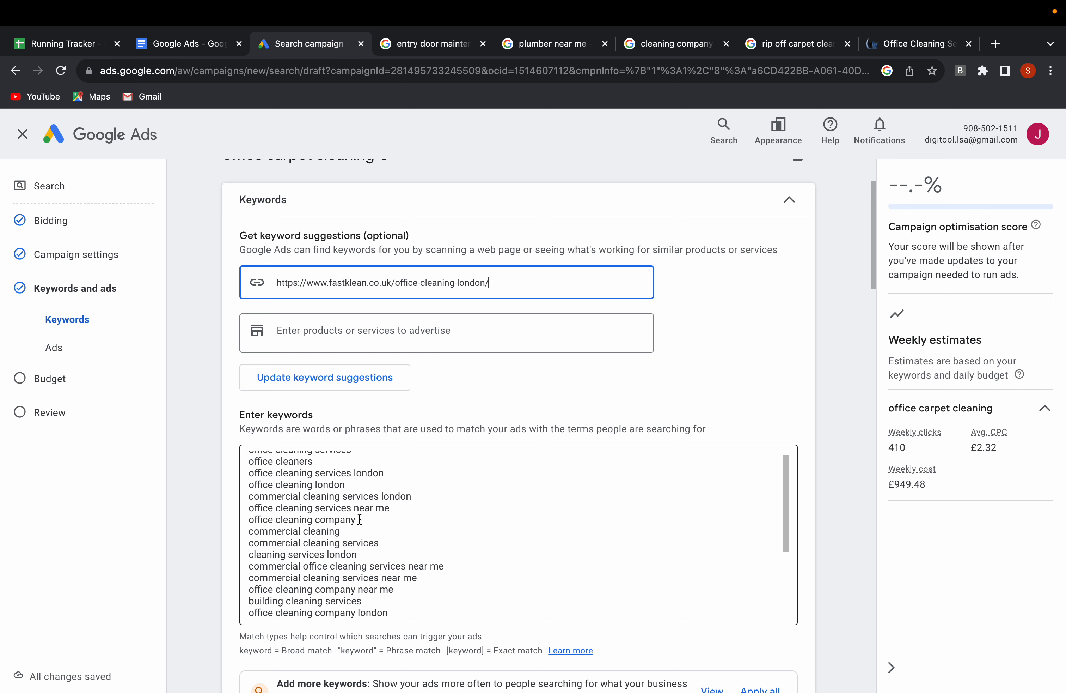
pyautogui.scroll(3, 360, 518)
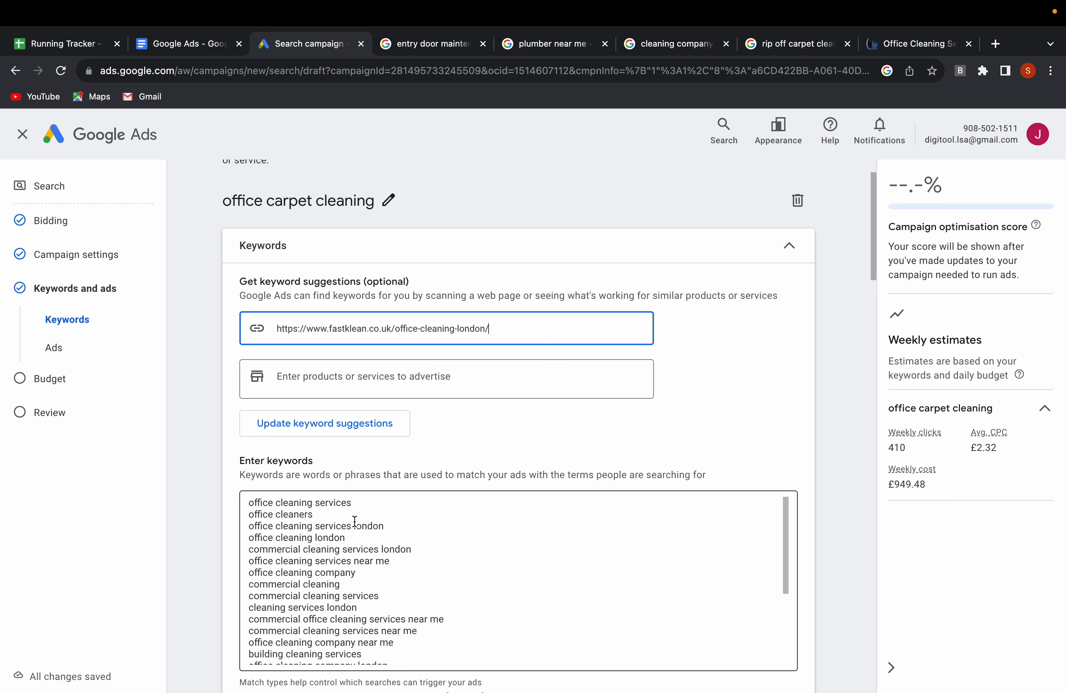
pyautogui.scroll(-1, 354, 521)
pyautogui.scroll(2, 378, 509)
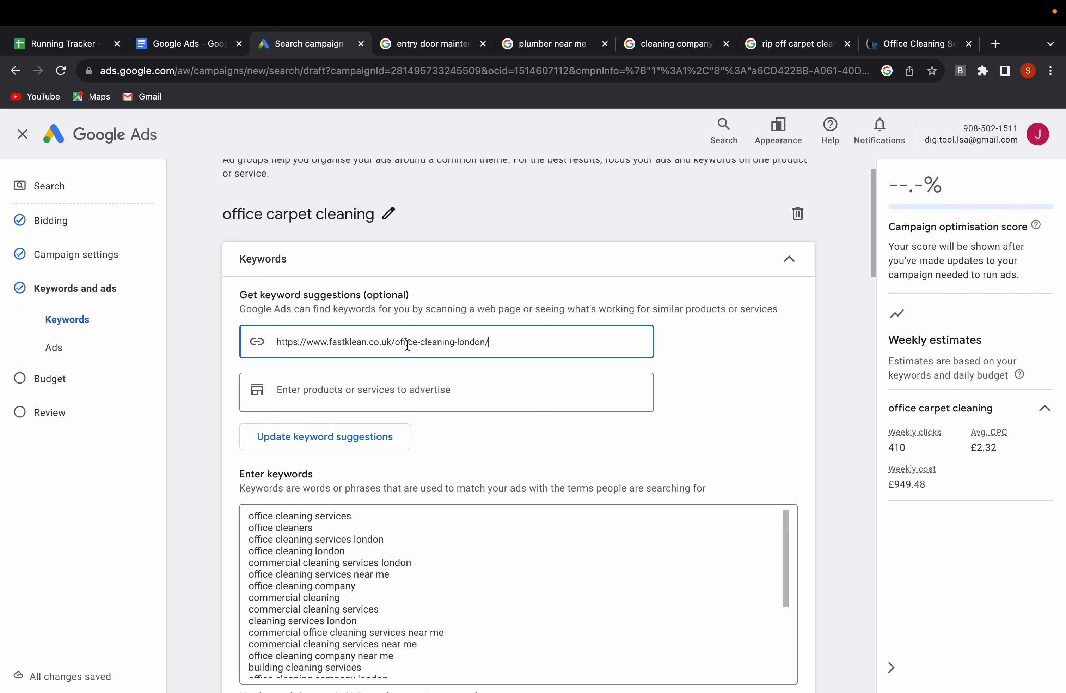
pyautogui.scroll(-1, 370, 441)
pyautogui.scroll(-1, 369, 440)
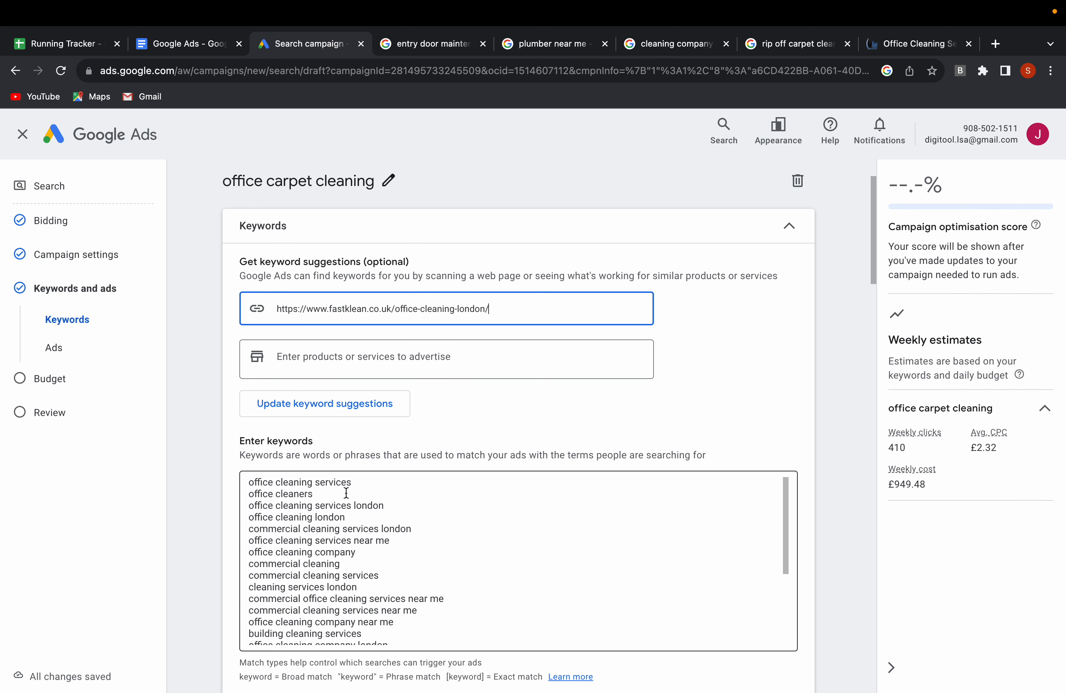
pyautogui.scroll(-3, 332, 536)
pyautogui.scroll(-1, 332, 536)
pyautogui.scroll(-4, 332, 536)
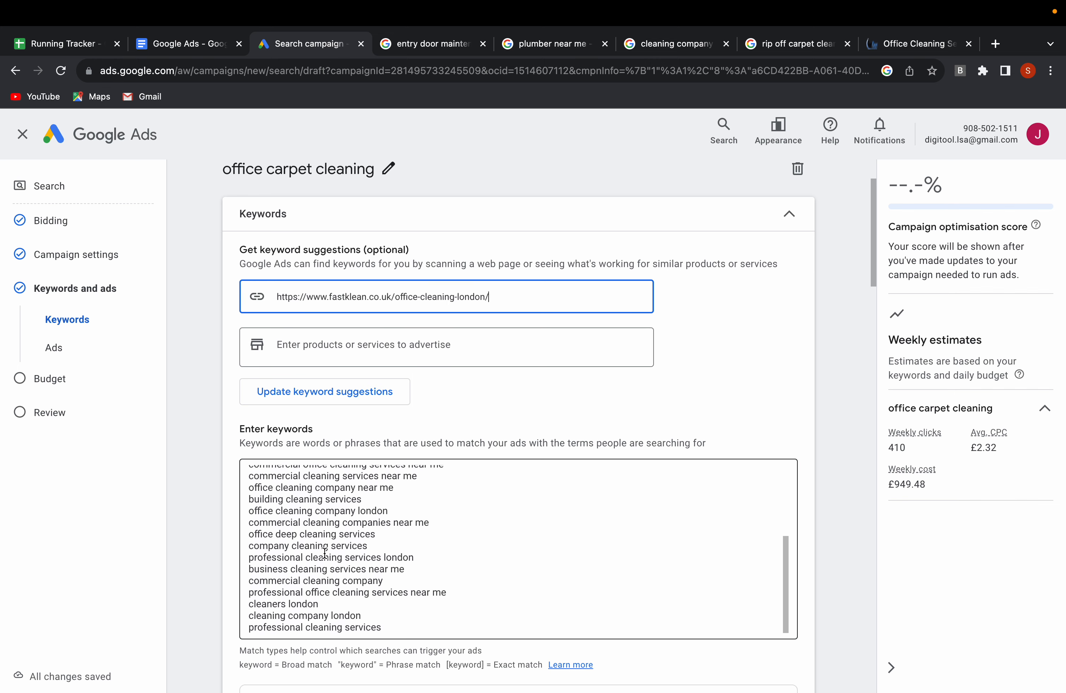
pyautogui.scroll(10, 359, 523)
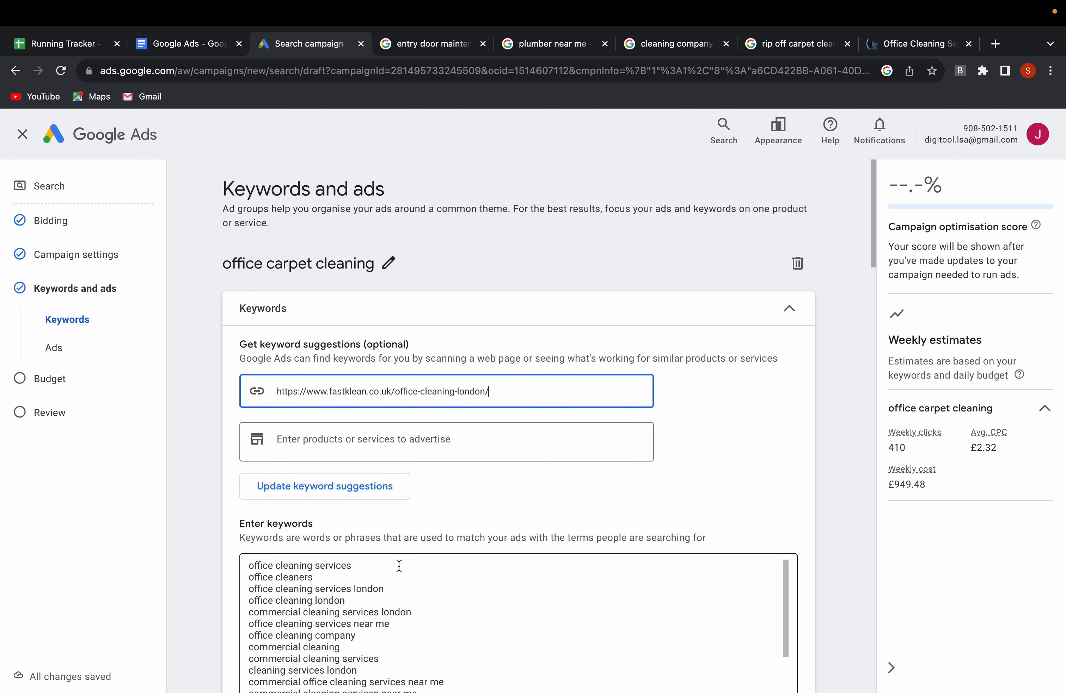
# Delete all suggested keywords from the ad group's keyword list.
pyautogui.click(393, 587)
pyautogui.hotkey('ctrl', 'a')
pyautogui.press('BackSpace')
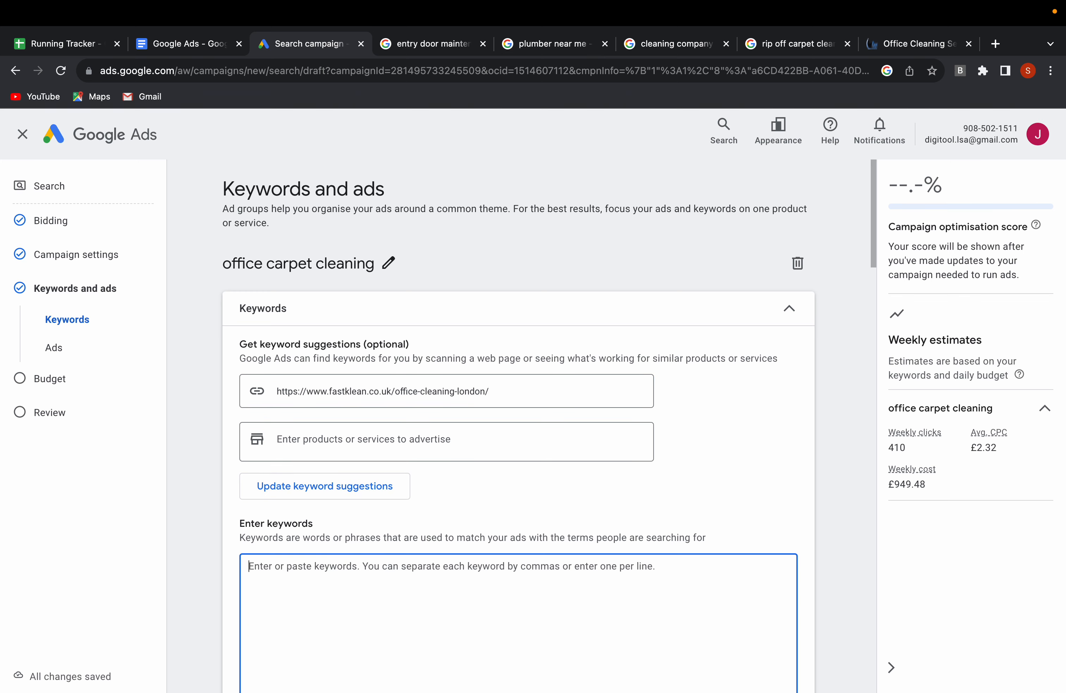
# Switch to the FastKlean website, open its carpet cleaning page and look through the service description.
pyautogui.click(911, 45)
pyautogui.moveTo(454, 209)
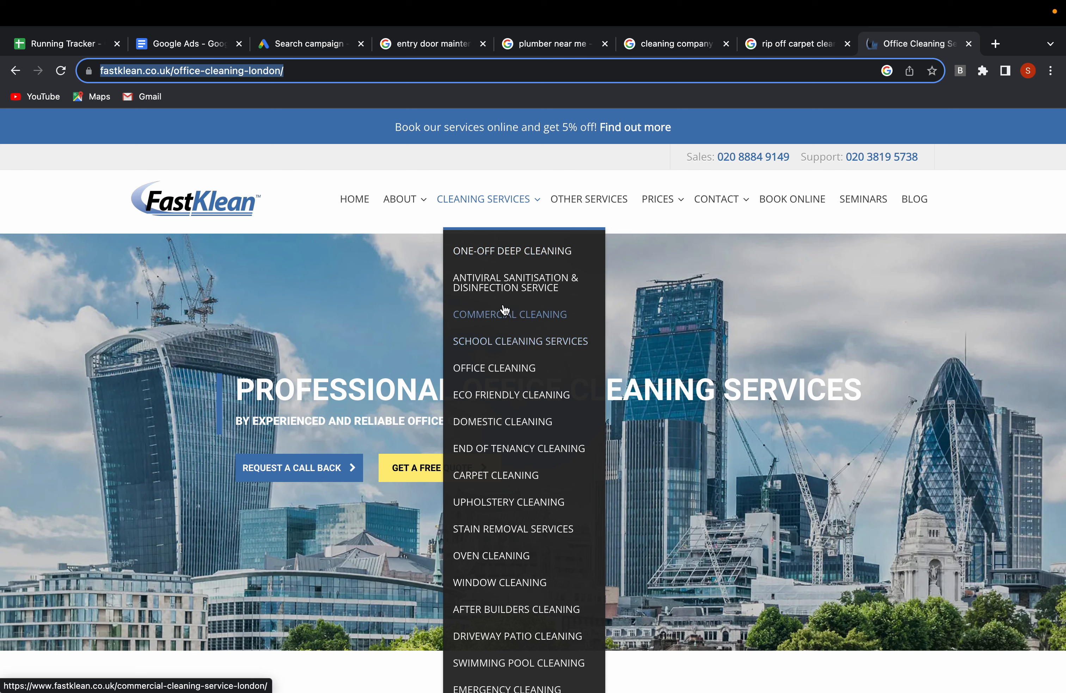
pyautogui.moveTo(486, 476)
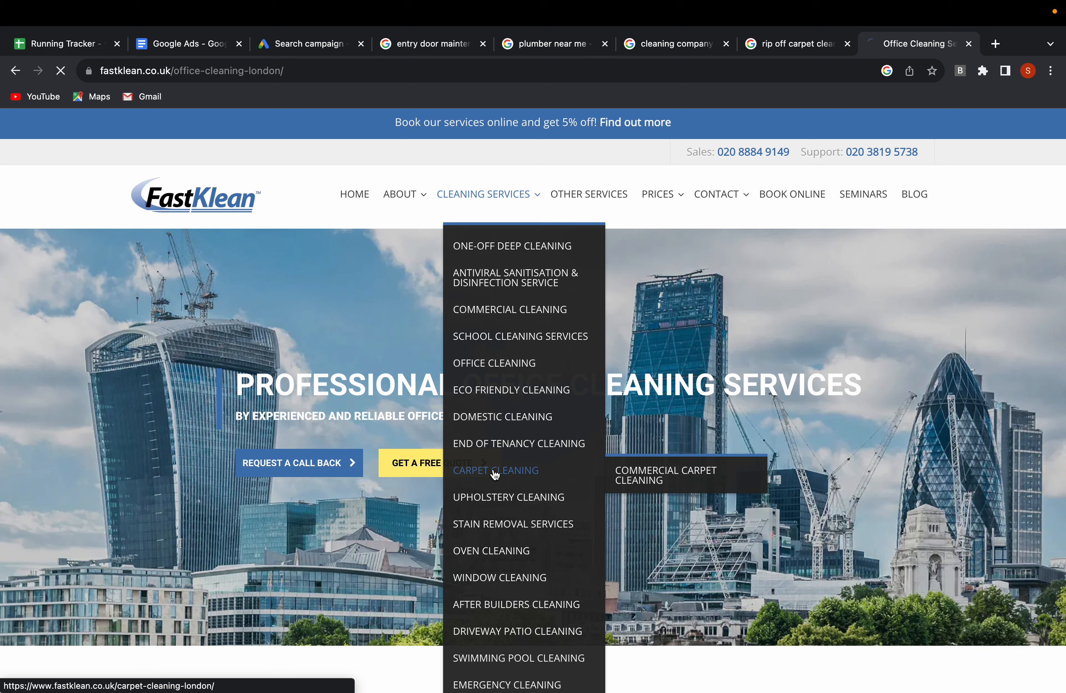
pyautogui.click(485, 476)
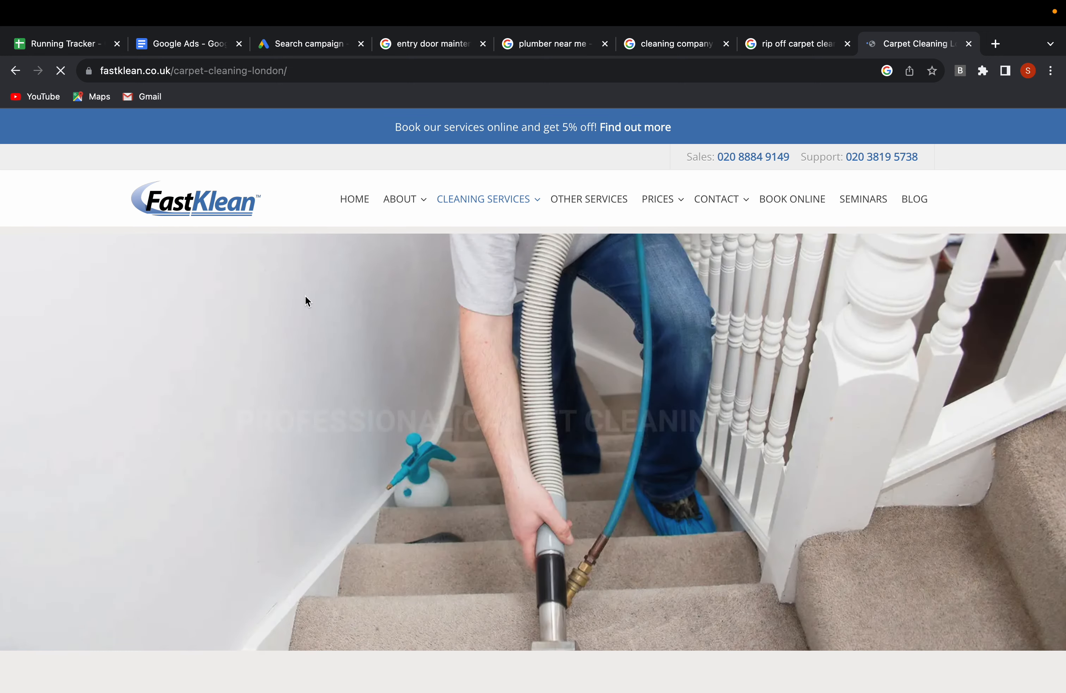
pyautogui.scroll(-20, 388, 330)
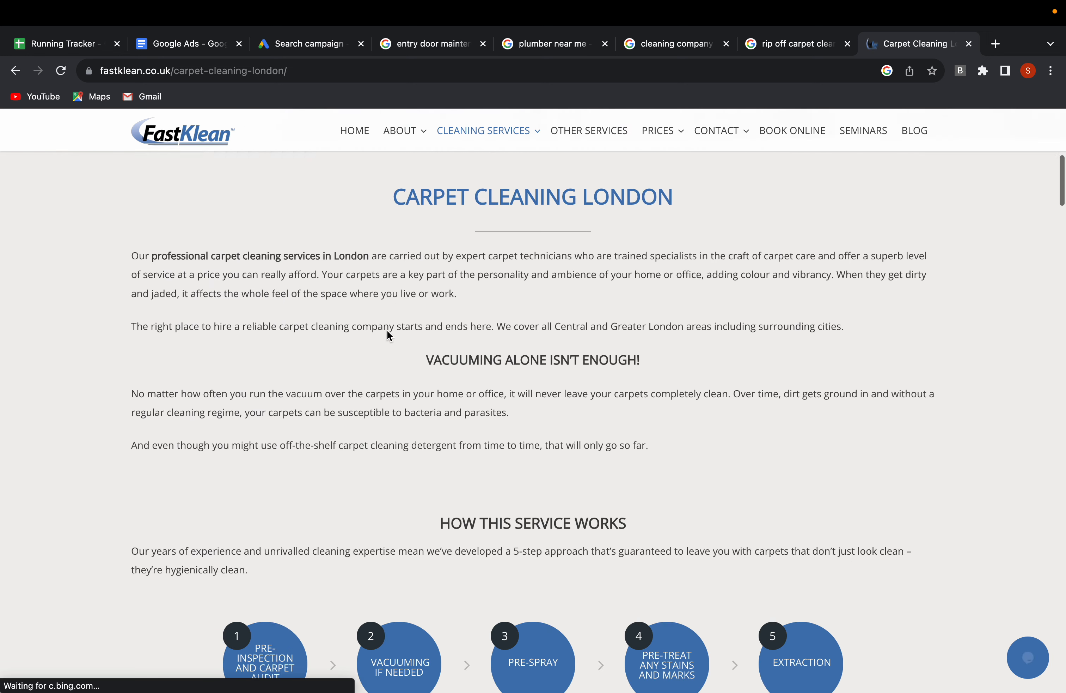
pyautogui.scroll(-3, 386, 330)
pyautogui.scroll(20, 386, 330)
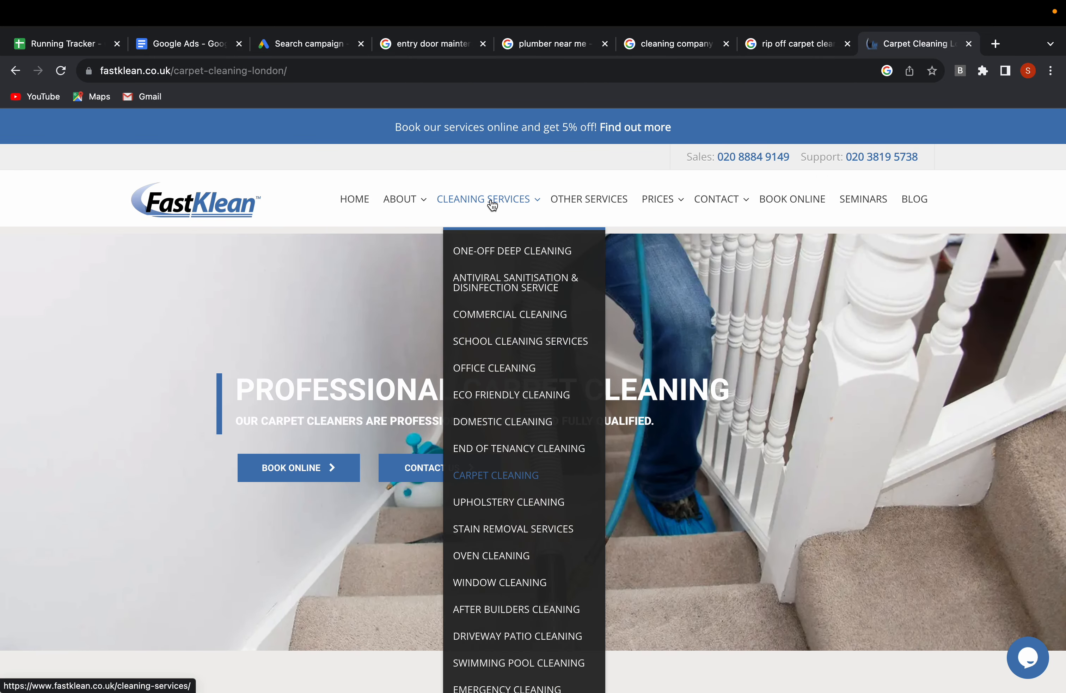
# Open the office cleaning service page on the FastKlean website and select its web address.
pyautogui.moveTo(518, 202)
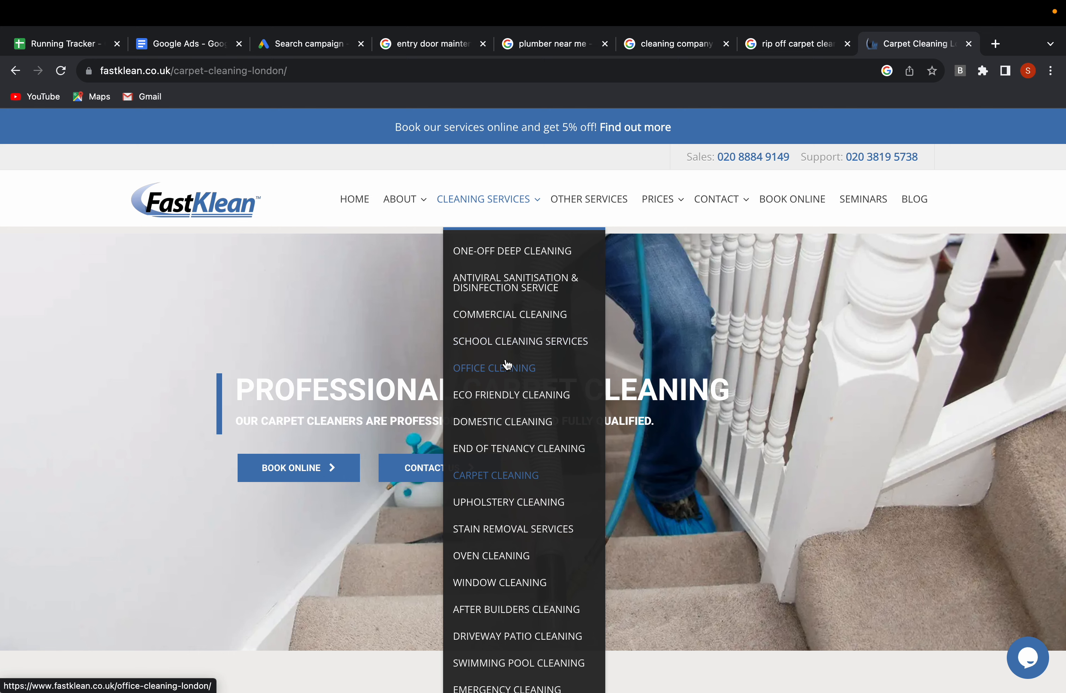
pyautogui.scroll(-3, 496, 400)
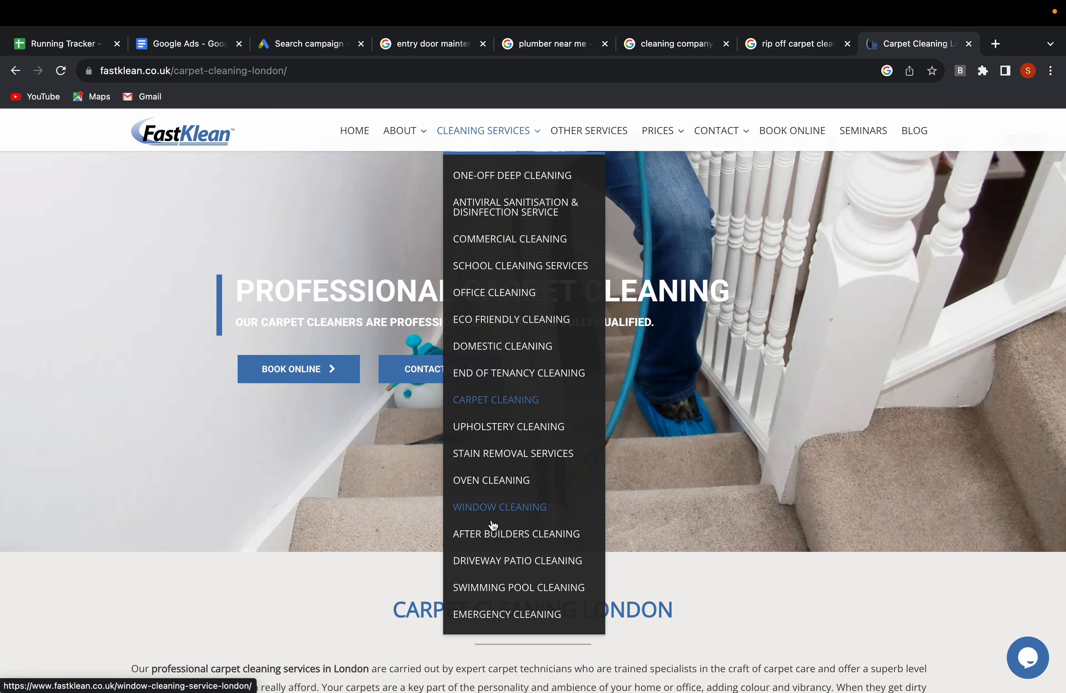
pyautogui.scroll(3, 494, 477)
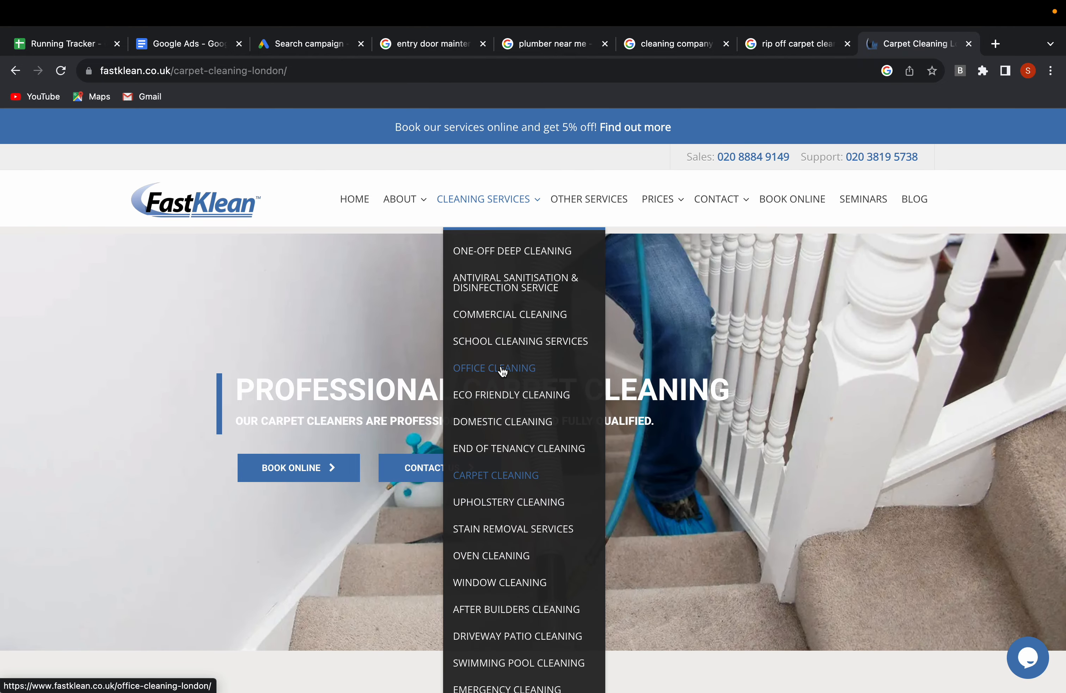
pyautogui.click(502, 370)
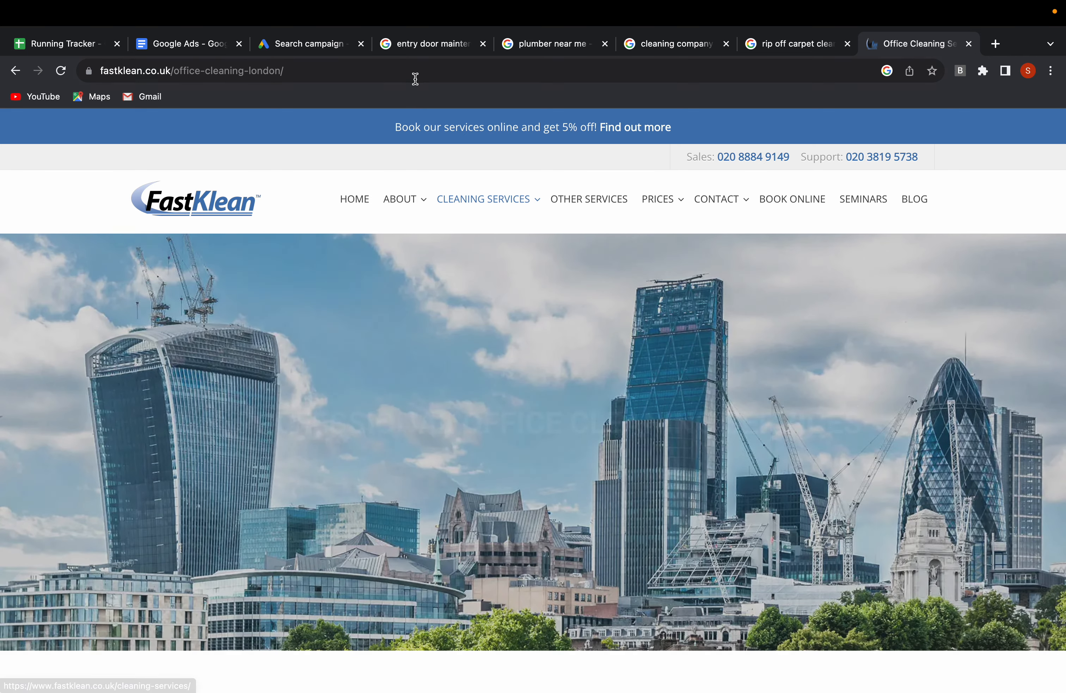
pyautogui.click(398, 72)
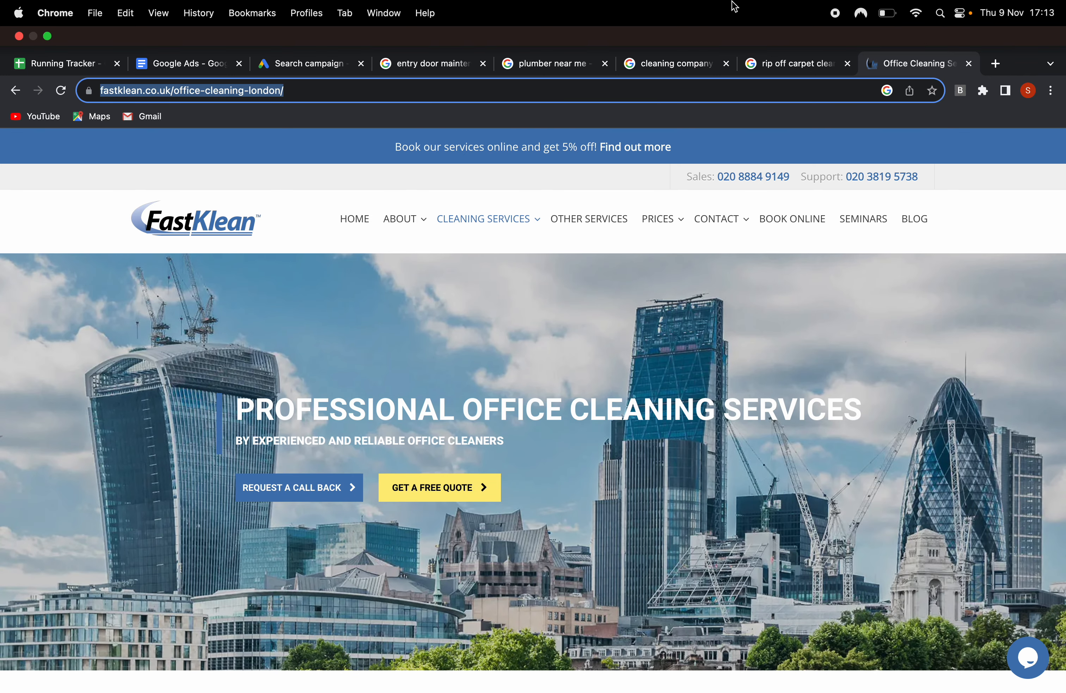
# Switch back to the Google Ads campaign and rename the ad group as office cleaning.
pyautogui.click(290, 65)
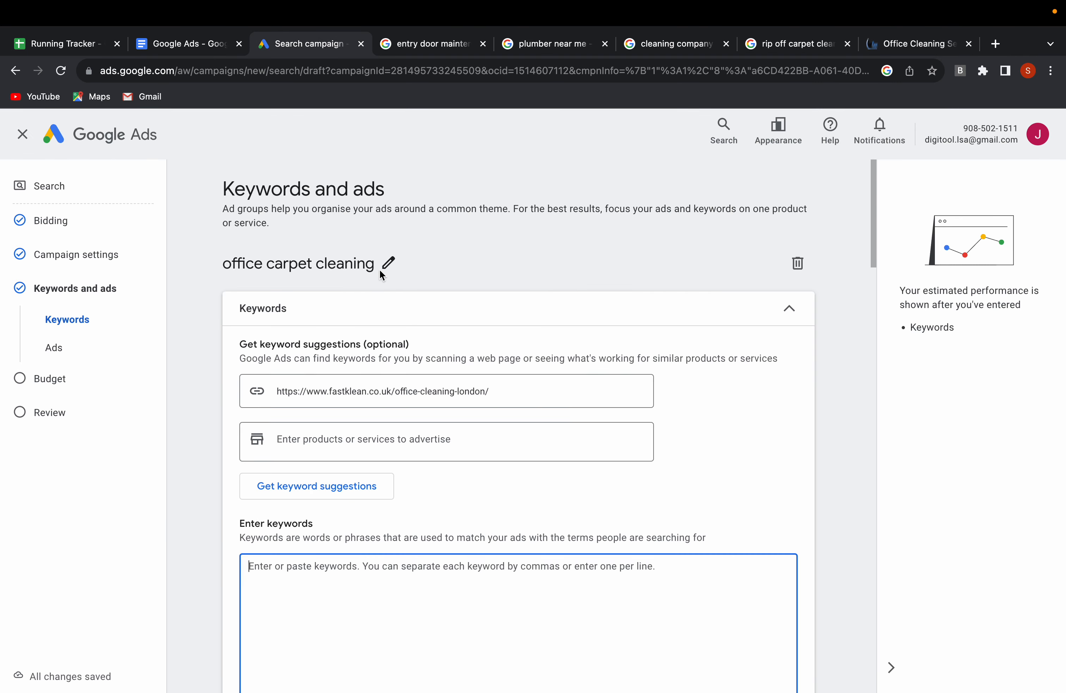
pyautogui.click(390, 264)
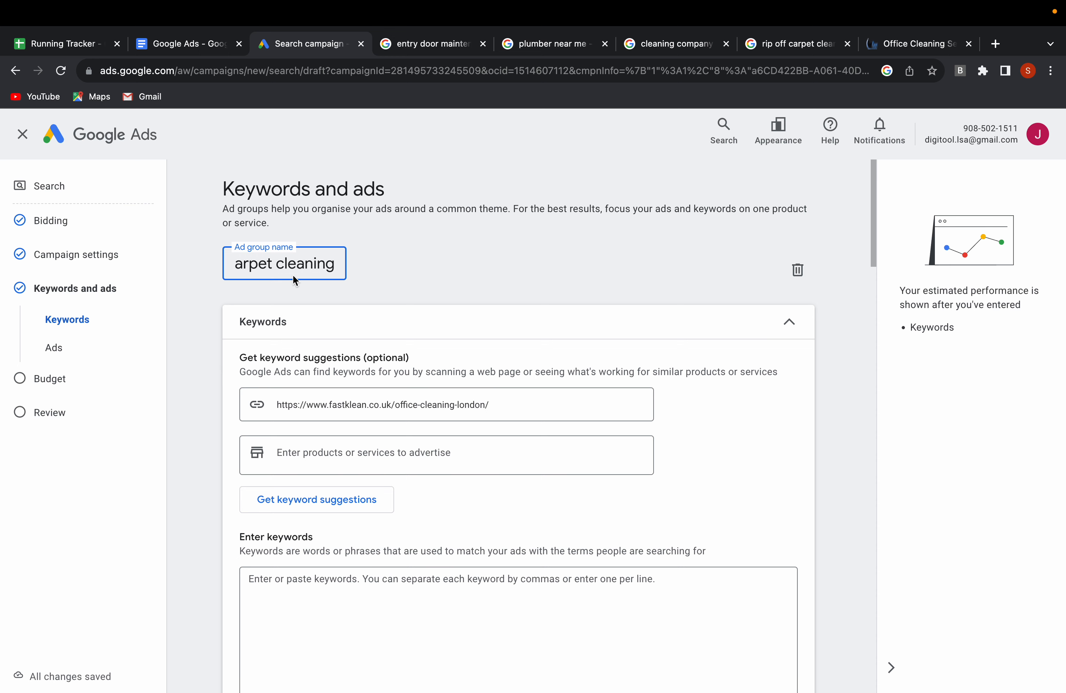
pyautogui.doubleClick(256, 265)
pyautogui.write('office')
pyautogui.click(433, 405)
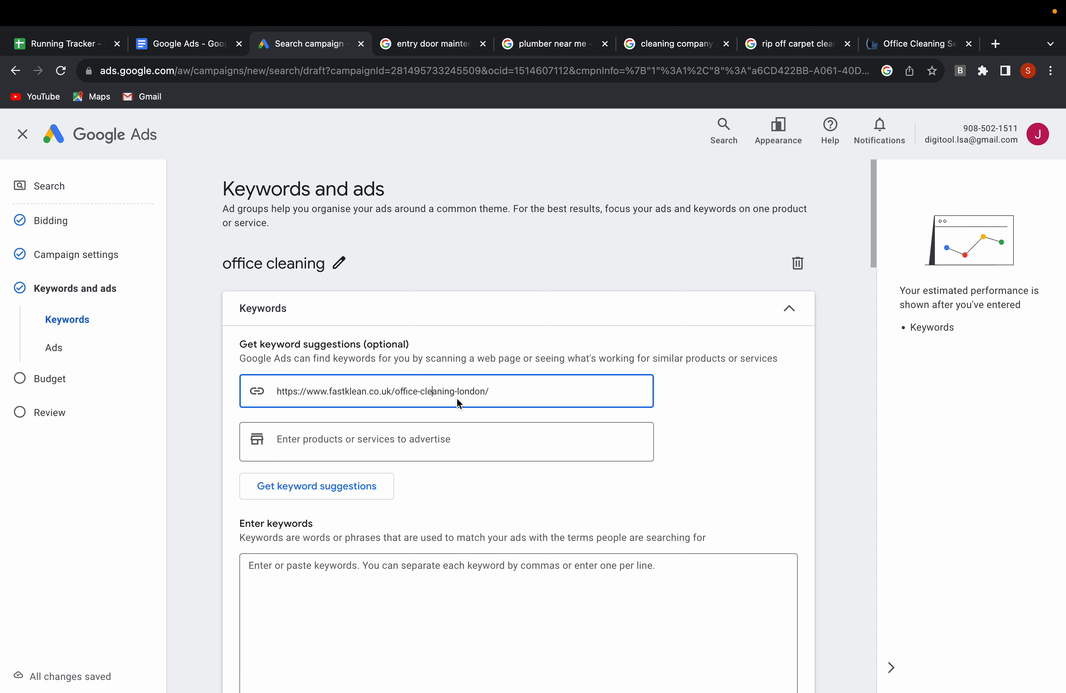
pyautogui.click(317, 485)
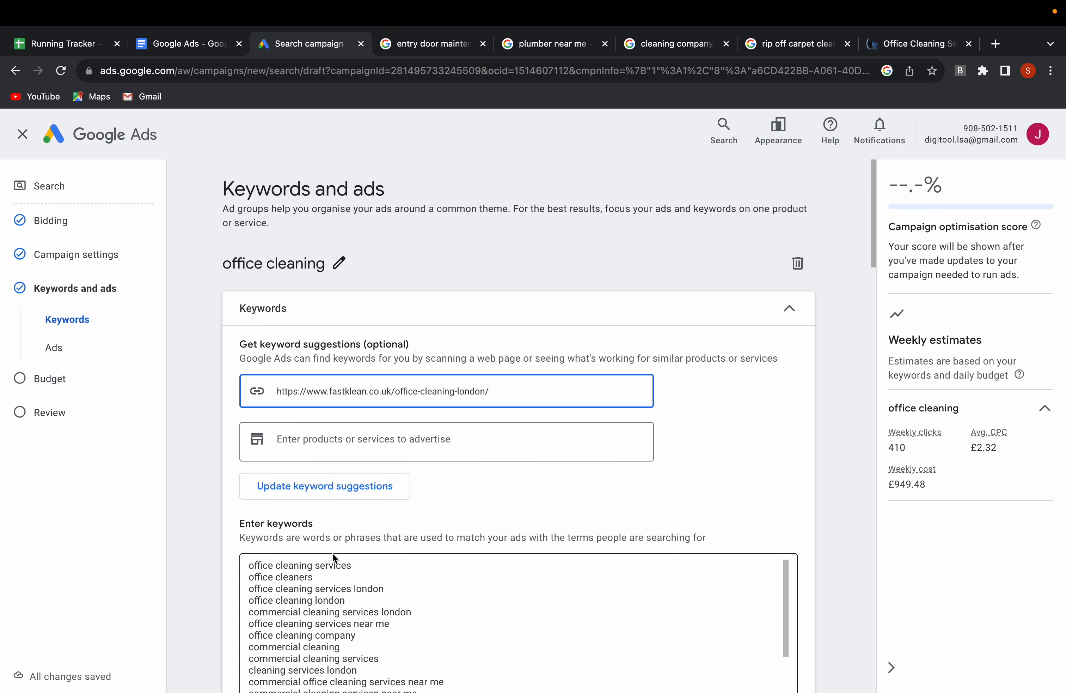
pyautogui.scroll(-3, 460, 510)
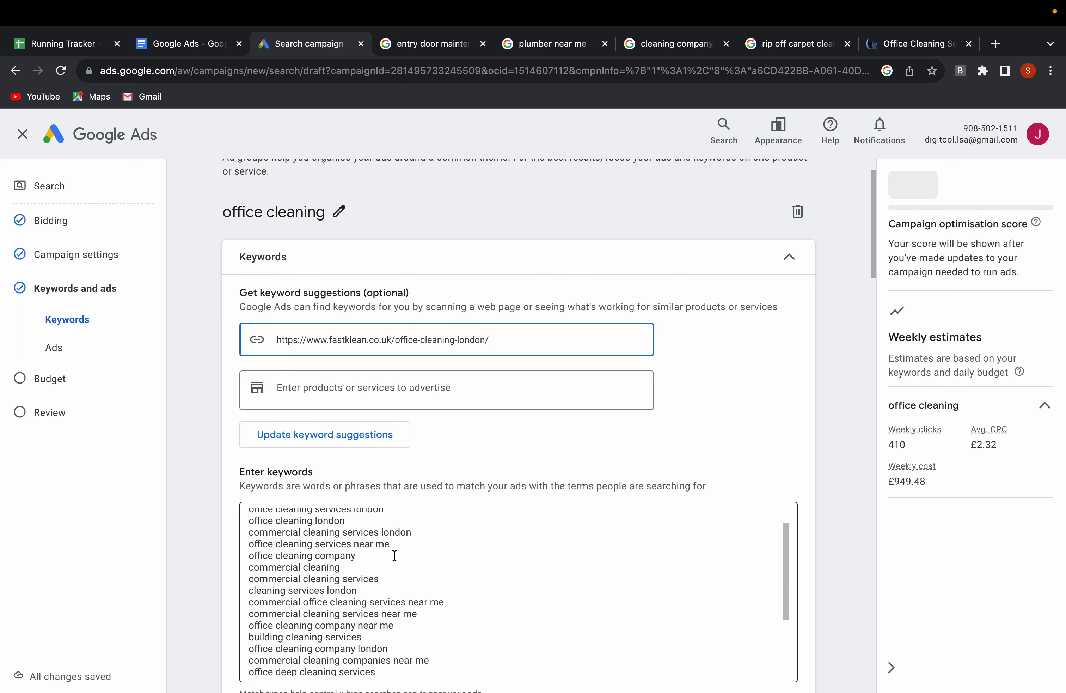
pyautogui.scroll(-4, 394, 556)
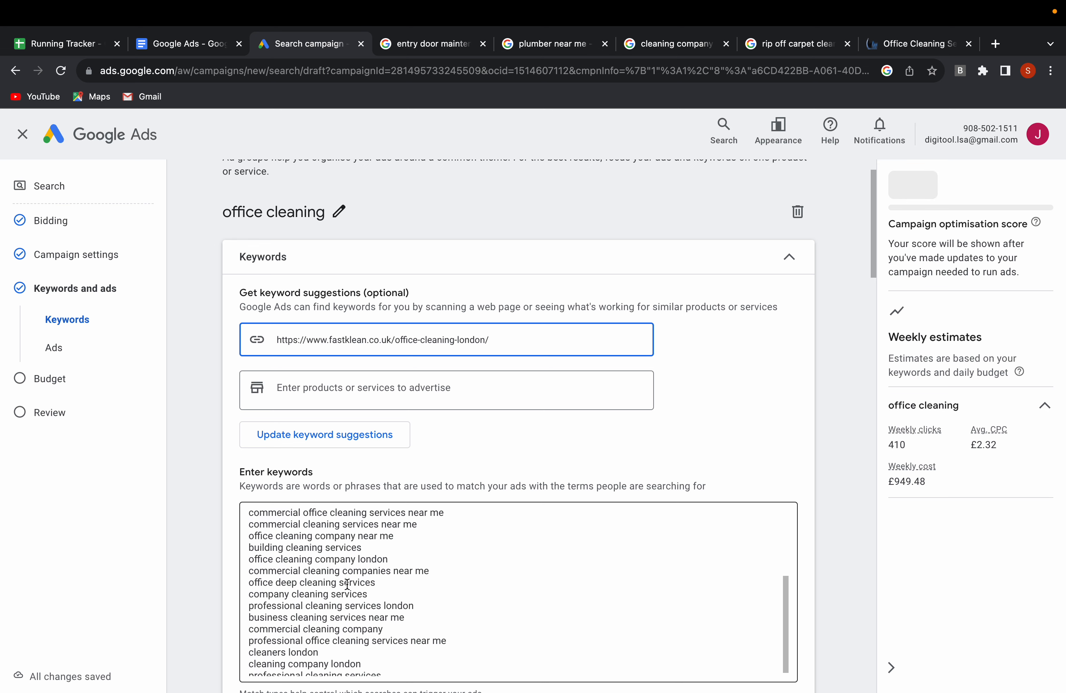
pyautogui.scroll(-3, 347, 584)
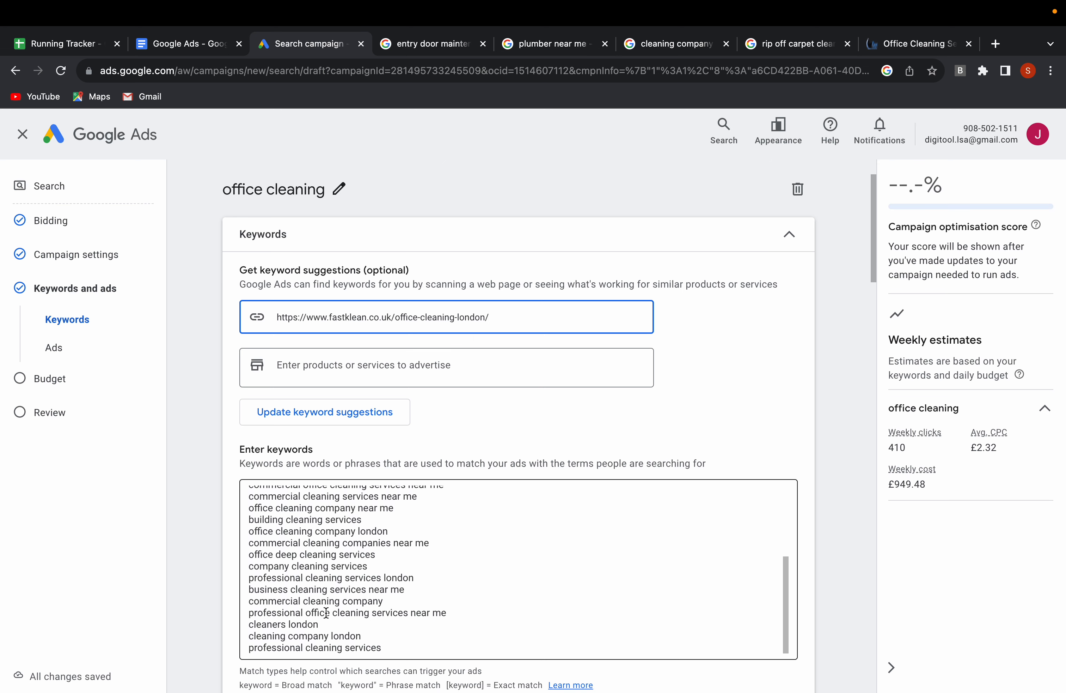
pyautogui.scroll(5, 341, 580)
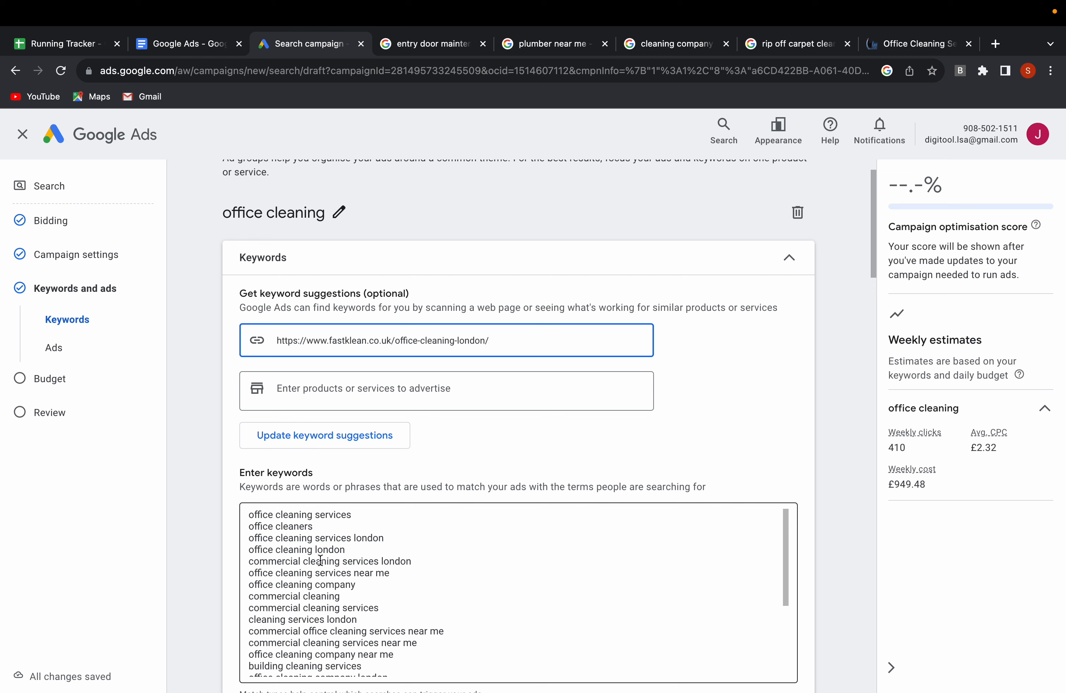
# Delete the keyword "cleaning services london" and its line from the keyword list.
pyautogui.scroll(-2, 325, 579)
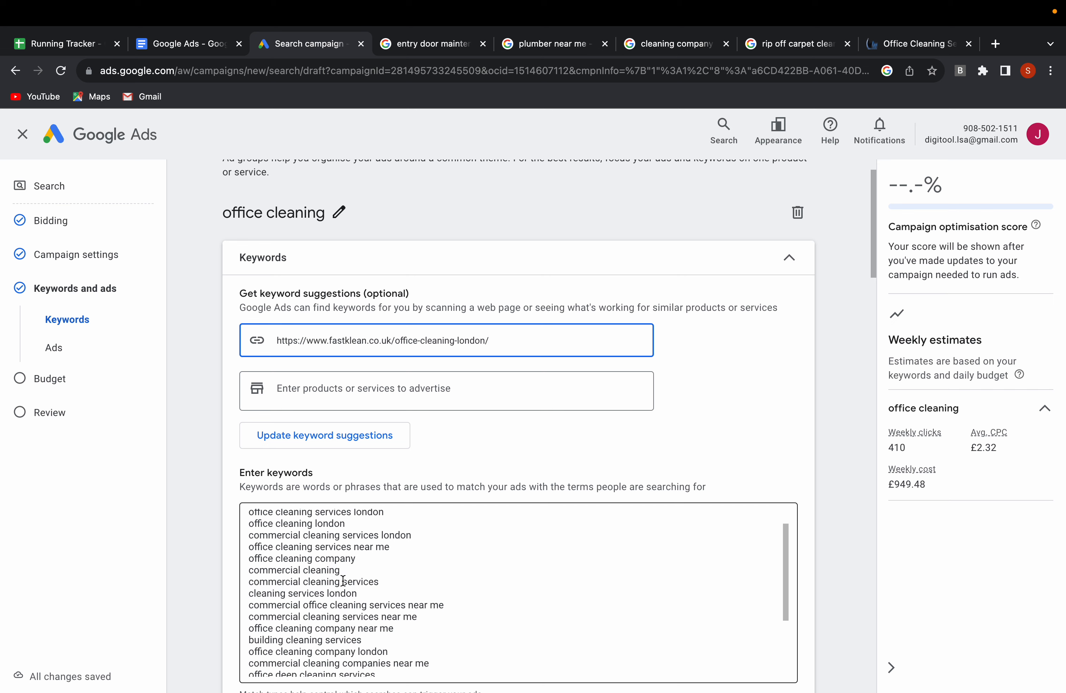
pyautogui.scroll(-1, 324, 592)
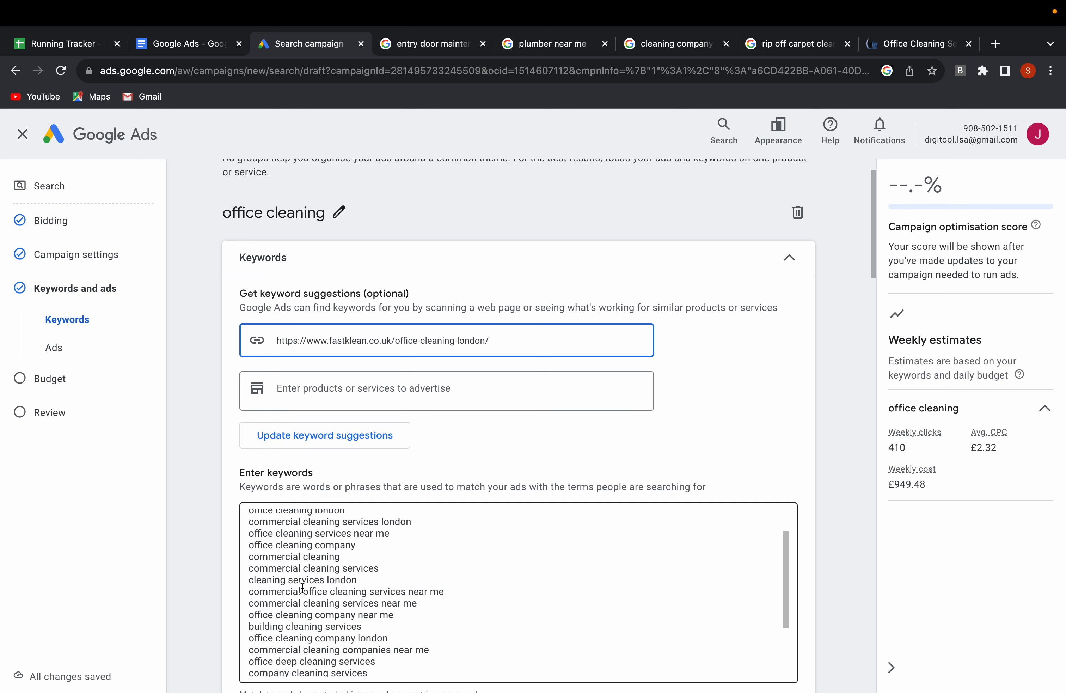
pyautogui.scroll(-1, 323, 593)
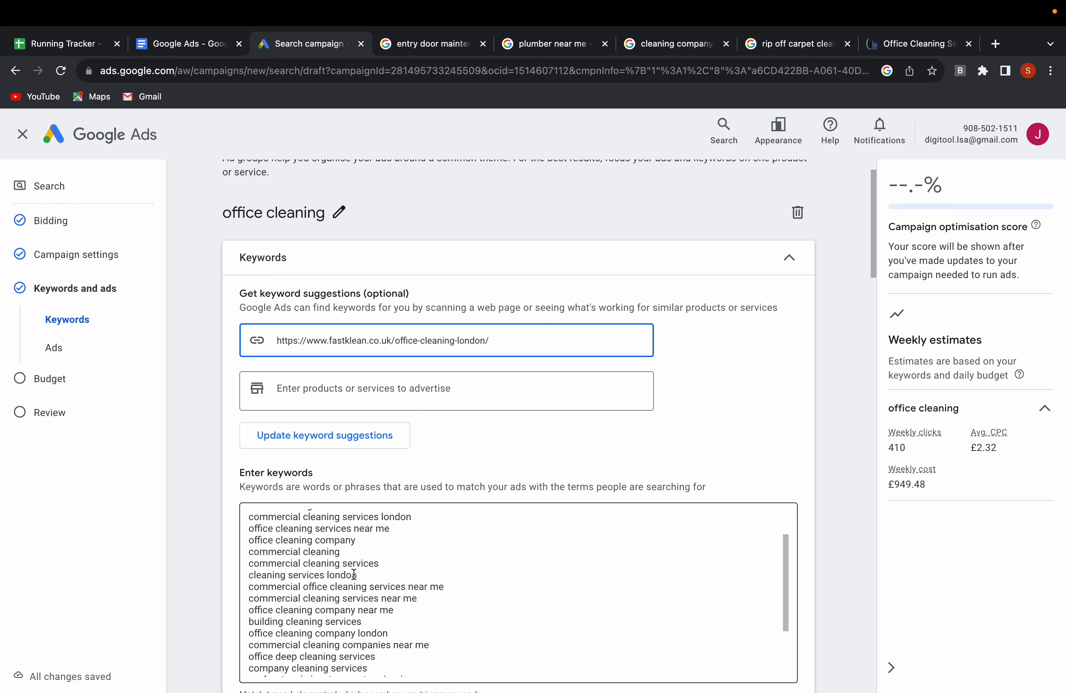
pyautogui.moveTo(361, 575); pyautogui.dragTo(247, 575)
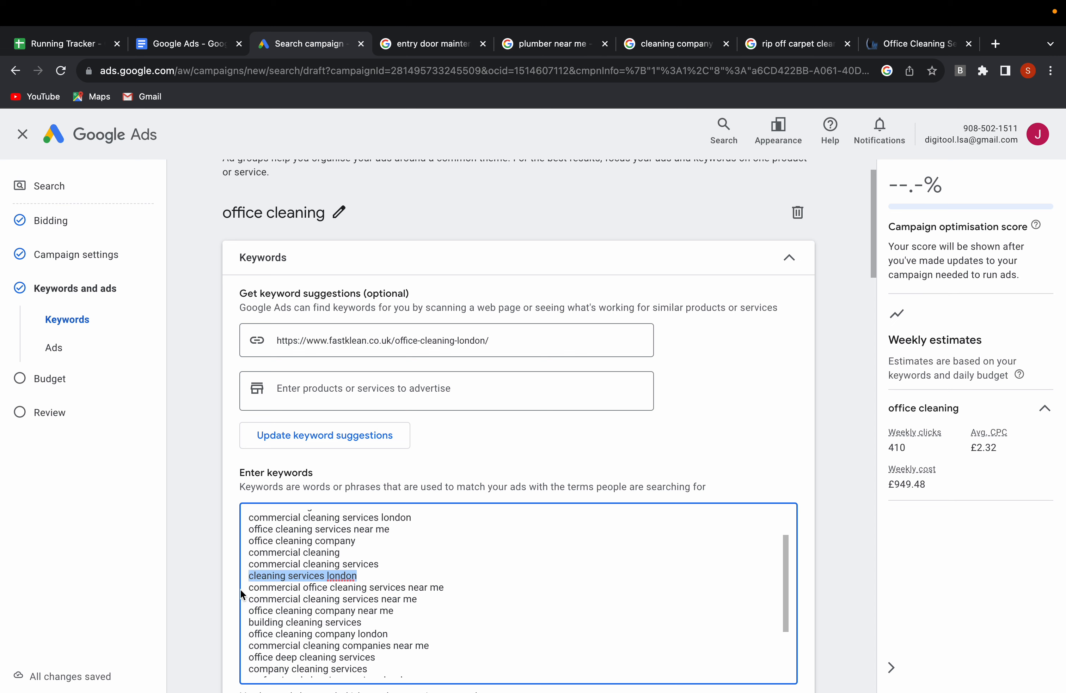
pyautogui.press('BackSpace')
pyautogui.press('BackSpace')
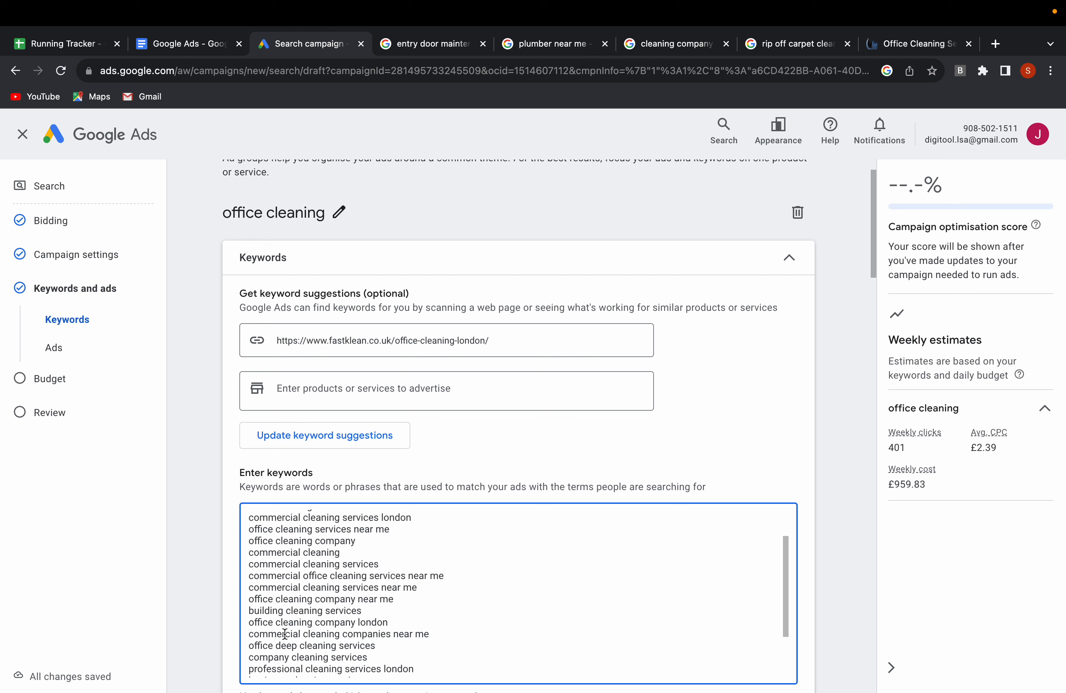
# Delete the keyword "professional cleaning services london" and its line from the keyword list.
pyautogui.scroll(-2, 436, 614)
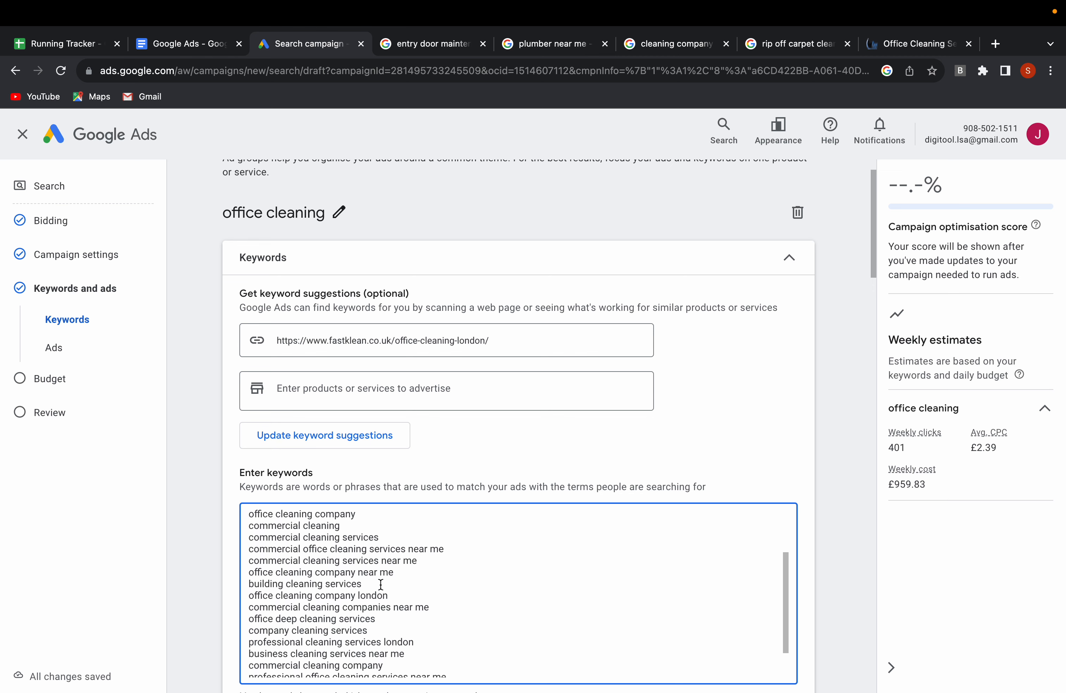
pyautogui.scroll(-1, 380, 584)
pyautogui.scroll(-1, 336, 609)
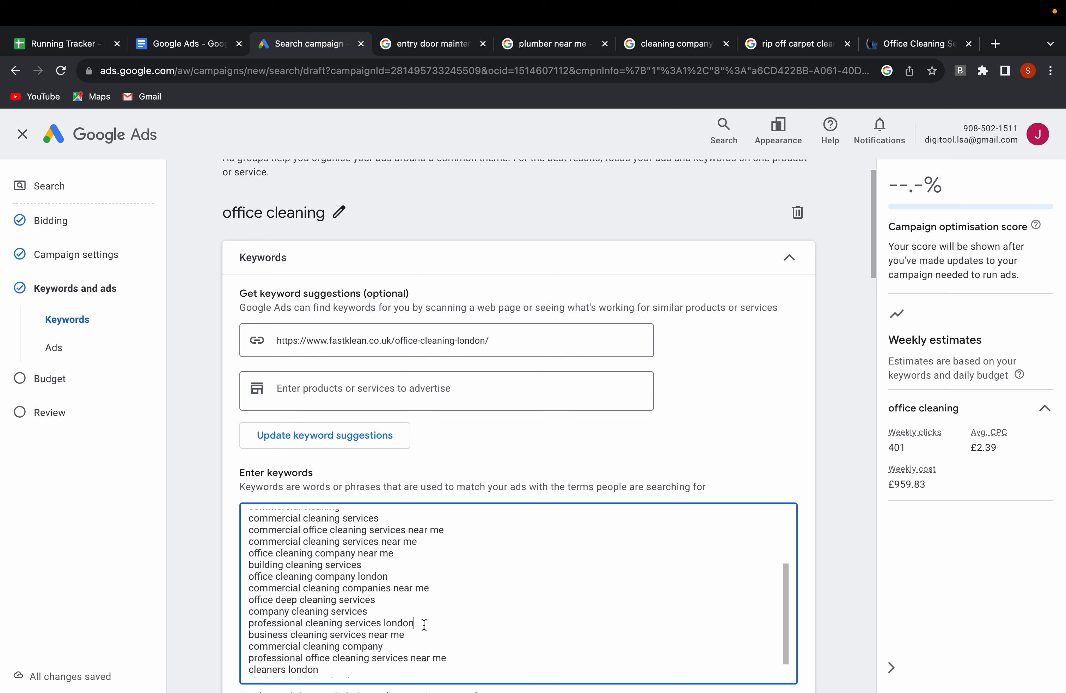
pyautogui.moveTo(424, 624); pyautogui.dragTo(247, 621)
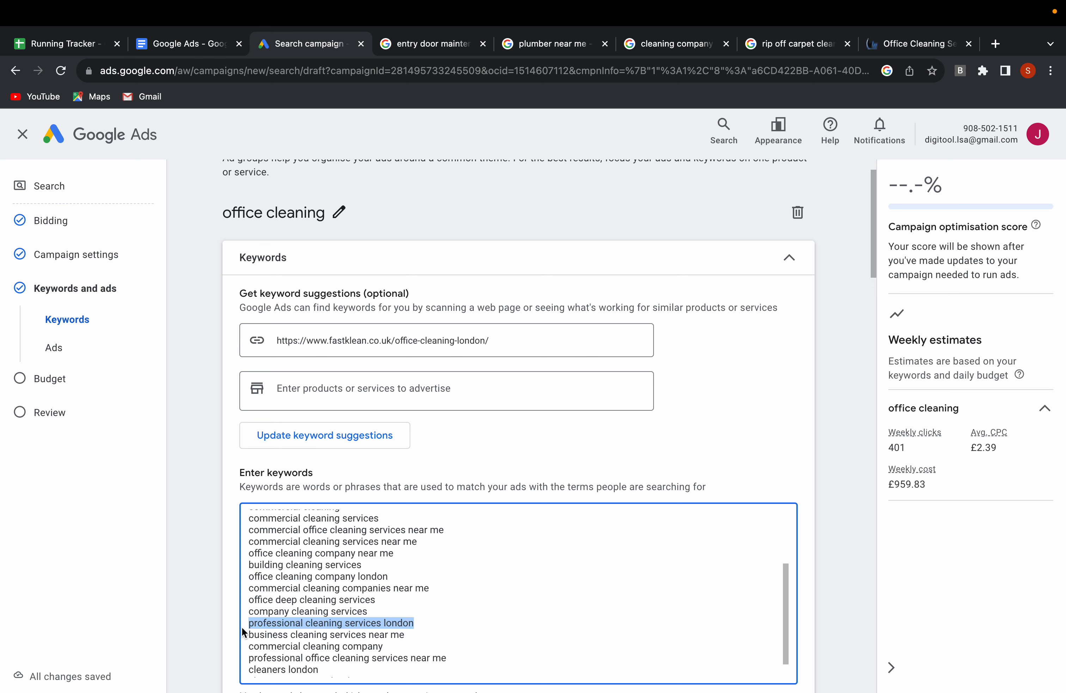
pyautogui.press('BackSpace')
pyautogui.press('BackSpace')
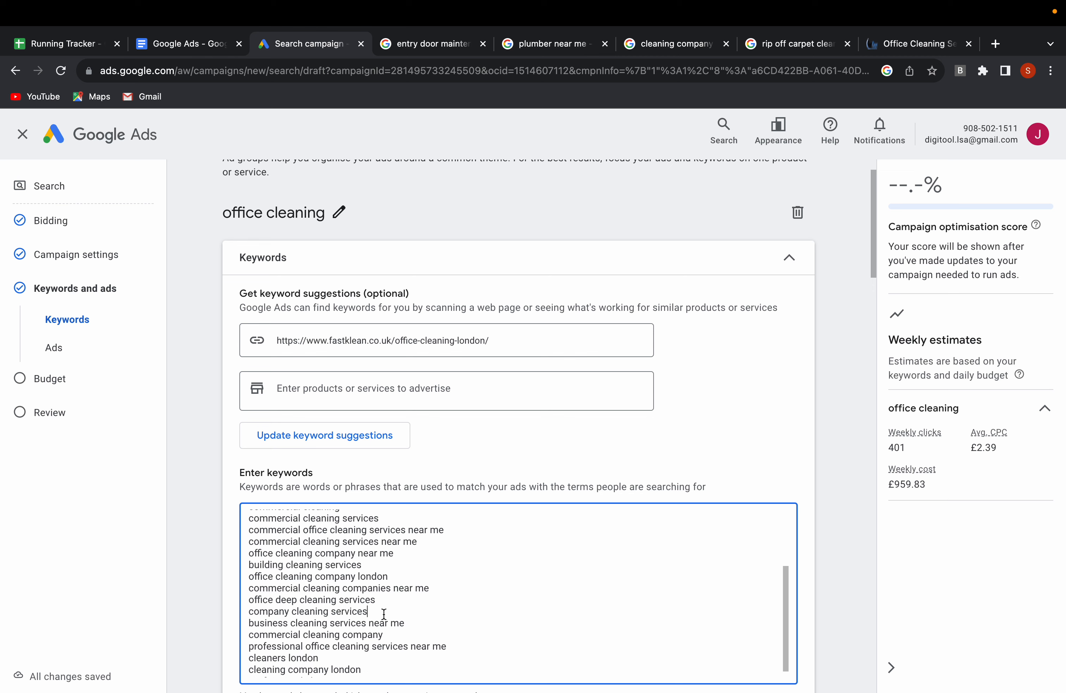
# Delete the keyword "cleaners london" near the end of the list, keeping "company cleaning services".
pyautogui.moveTo(368, 612); pyautogui.dragTo(260, 612)
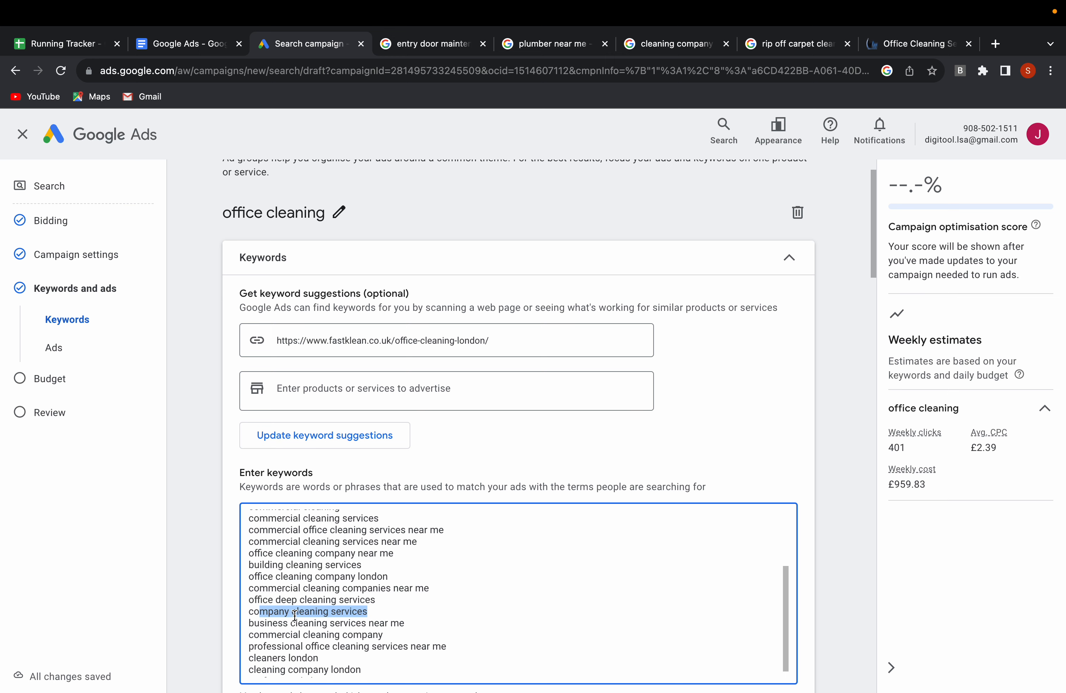
pyautogui.click(294, 620)
pyautogui.scroll(-2, 294, 623)
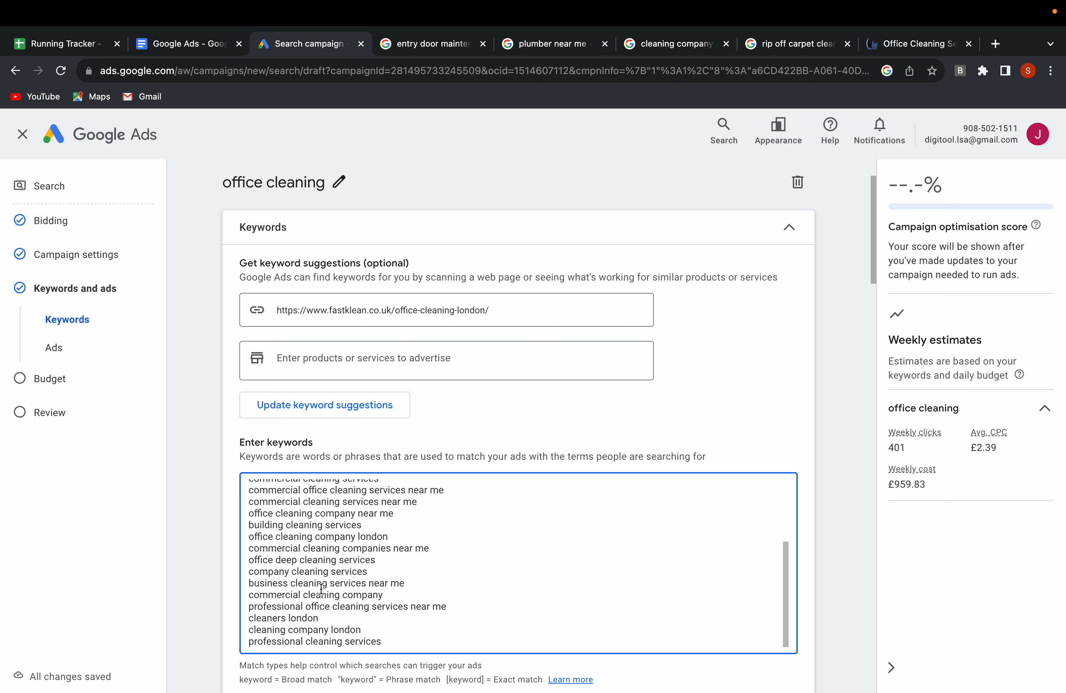
pyautogui.scroll(-1, 320, 587)
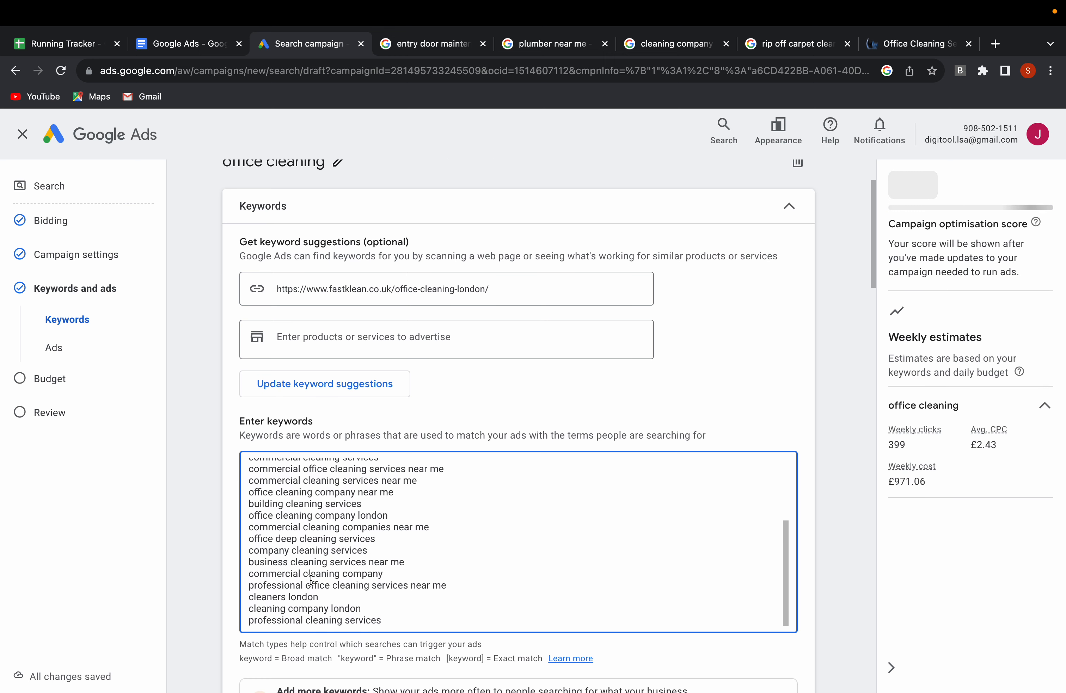
pyautogui.moveTo(319, 597); pyautogui.dragTo(248, 596)
pyautogui.press('BackSpace')
pyautogui.press('BackSpace')
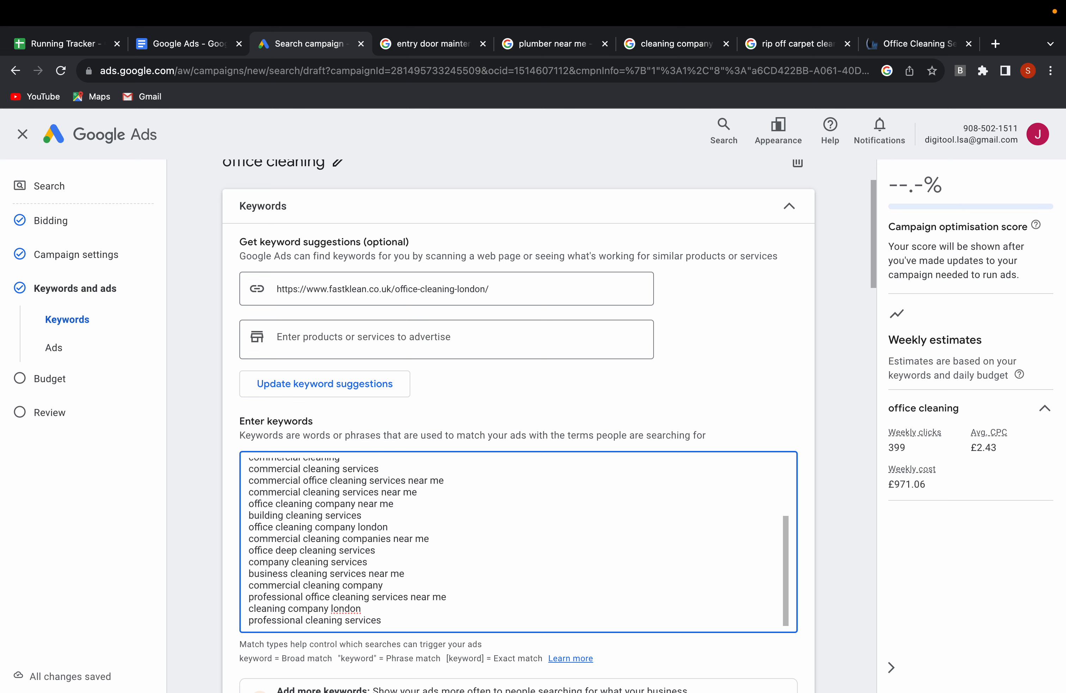
# Delete the last two keywords, "cleaning company london" and "professional cleaning services", from the list.
pyautogui.scroll(-1, 405, 585)
pyautogui.moveTo(362, 597); pyautogui.dragTo(249, 598)
pyautogui.write('c')
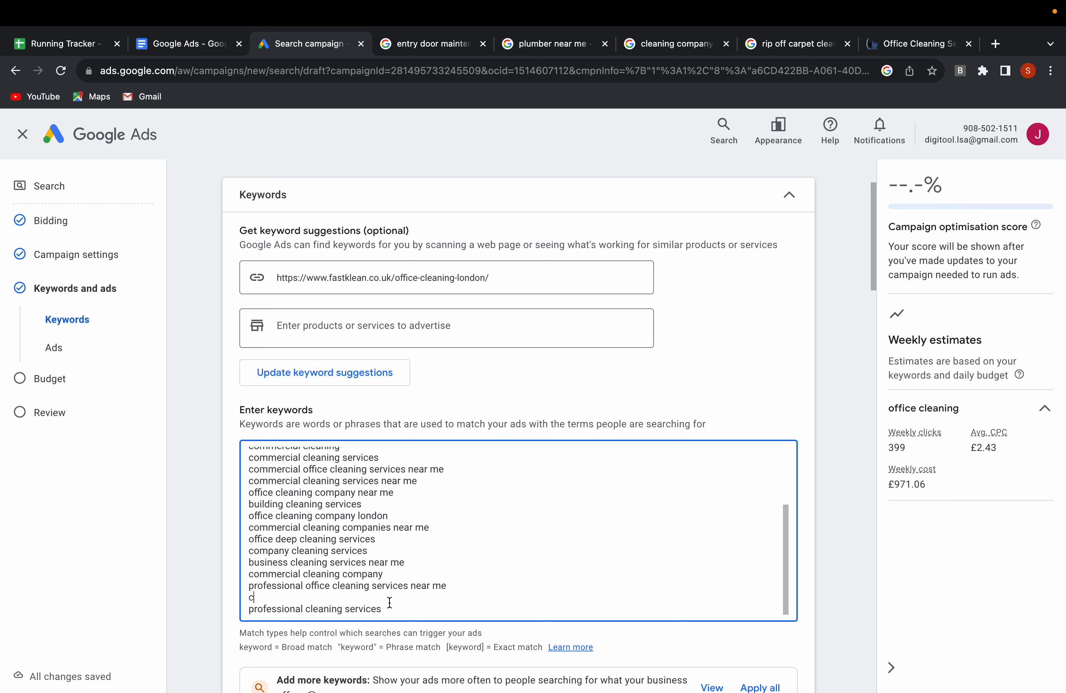
pyautogui.moveTo(382, 609); pyautogui.dragTo(249, 609)
pyautogui.press('BackSpace')
pyautogui.press('BackSpace')
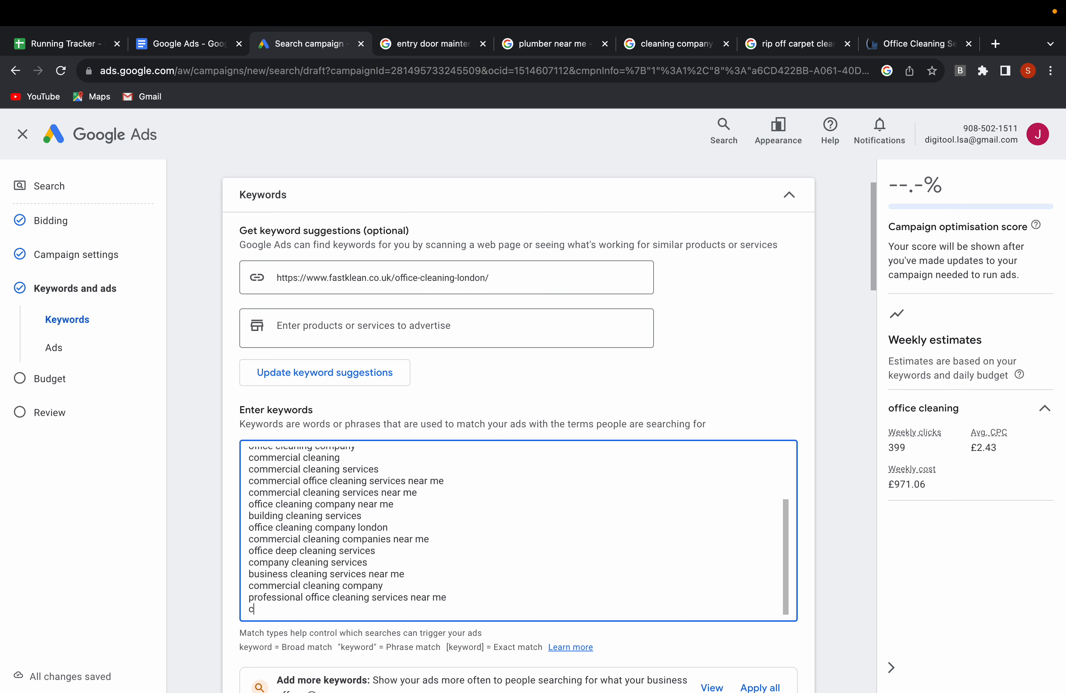
pyautogui.press('BackSpace')
# Review the remaining keywords in the list for relevance to the office cleaning ad group.
pyautogui.scroll(5, 311, 582)
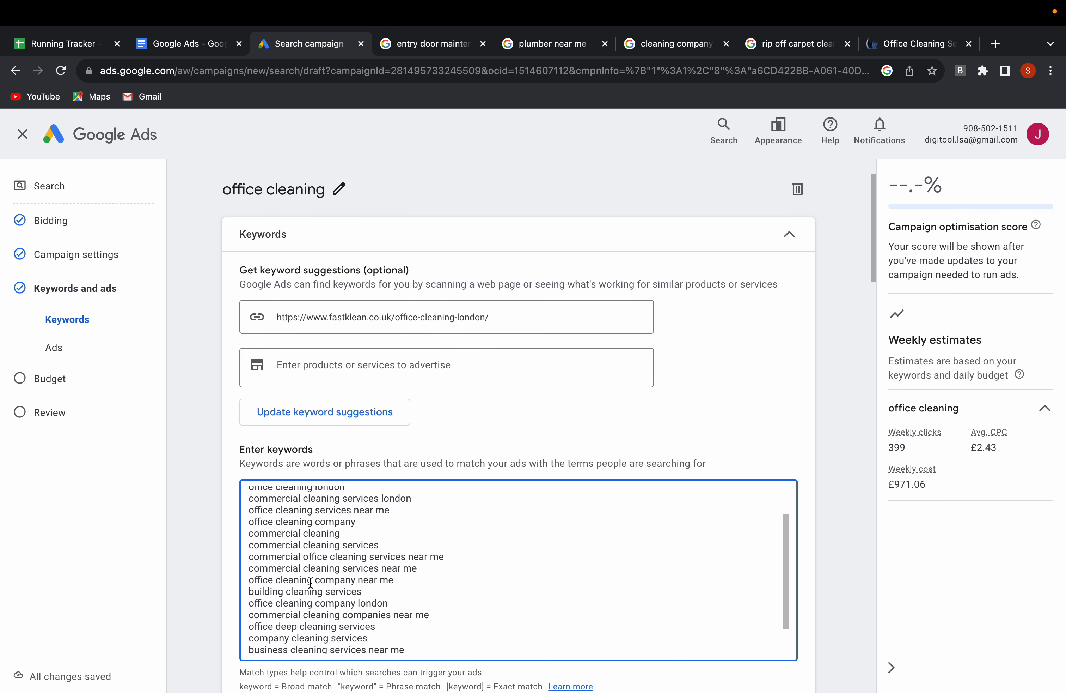
pyautogui.scroll(5, 310, 583)
pyautogui.scroll(-6, 461, 492)
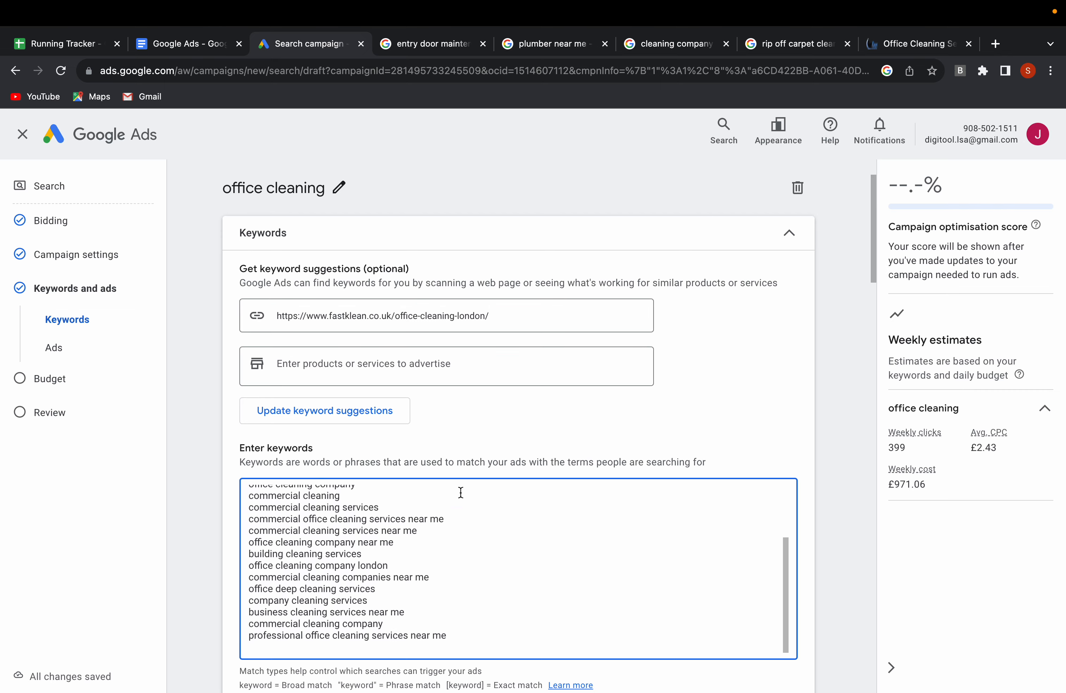
pyautogui.scroll(8, 450, 517)
pyautogui.scroll(-1, 388, 555)
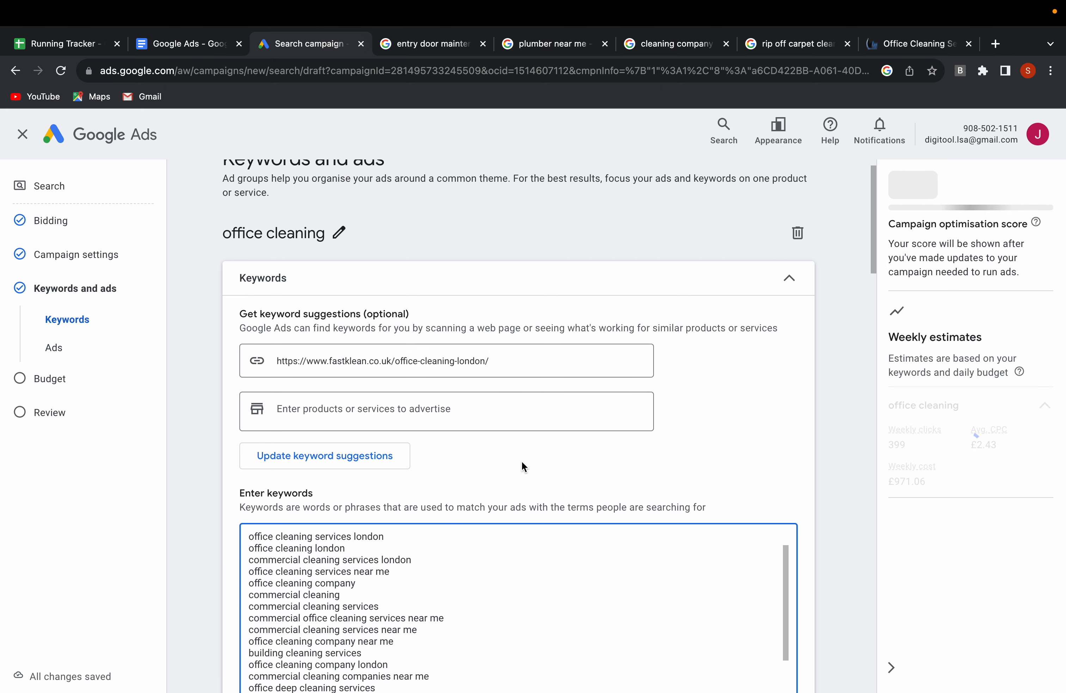
pyautogui.scroll(-3, 522, 461)
pyautogui.scroll(4, 434, 517)
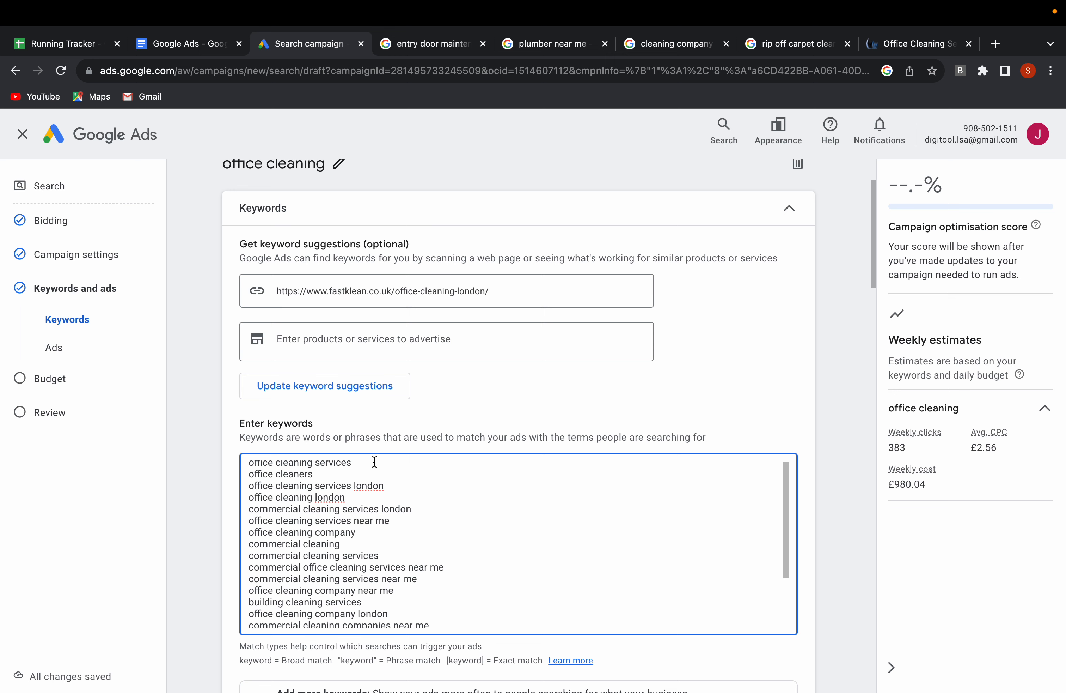
# Make the first three keywords exact match with square brackets: [office cleaning services], [office cleaners] and [office cleaning services london].
pyautogui.scroll(1, 374, 461)
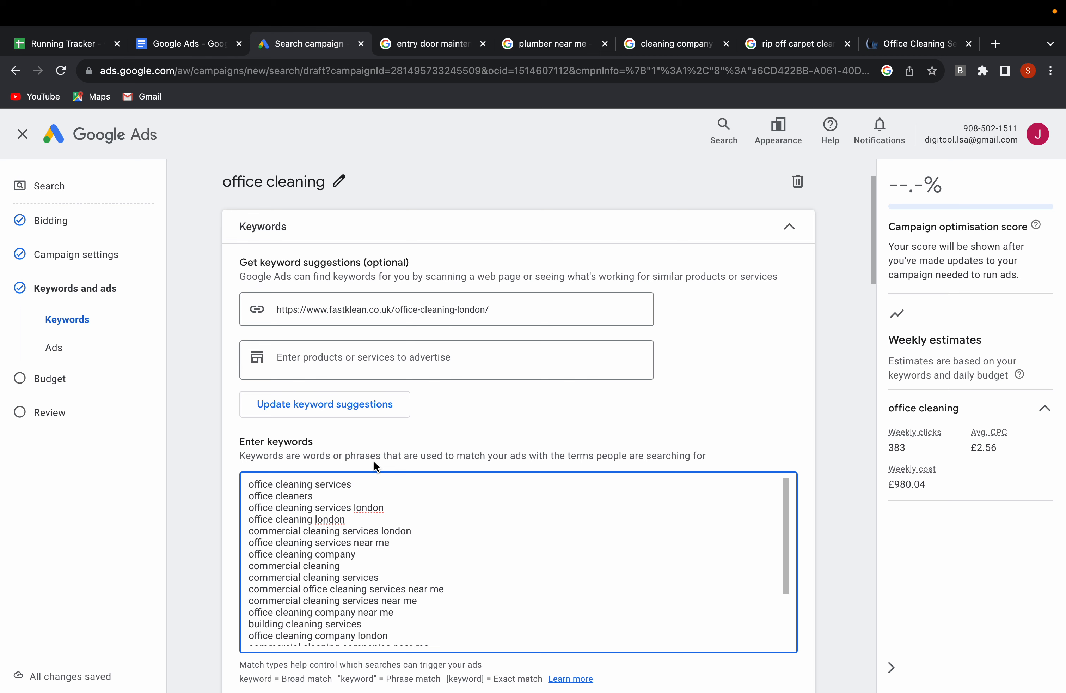
pyautogui.write(']')
pyautogui.click(250, 485)
pyautogui.write('[')
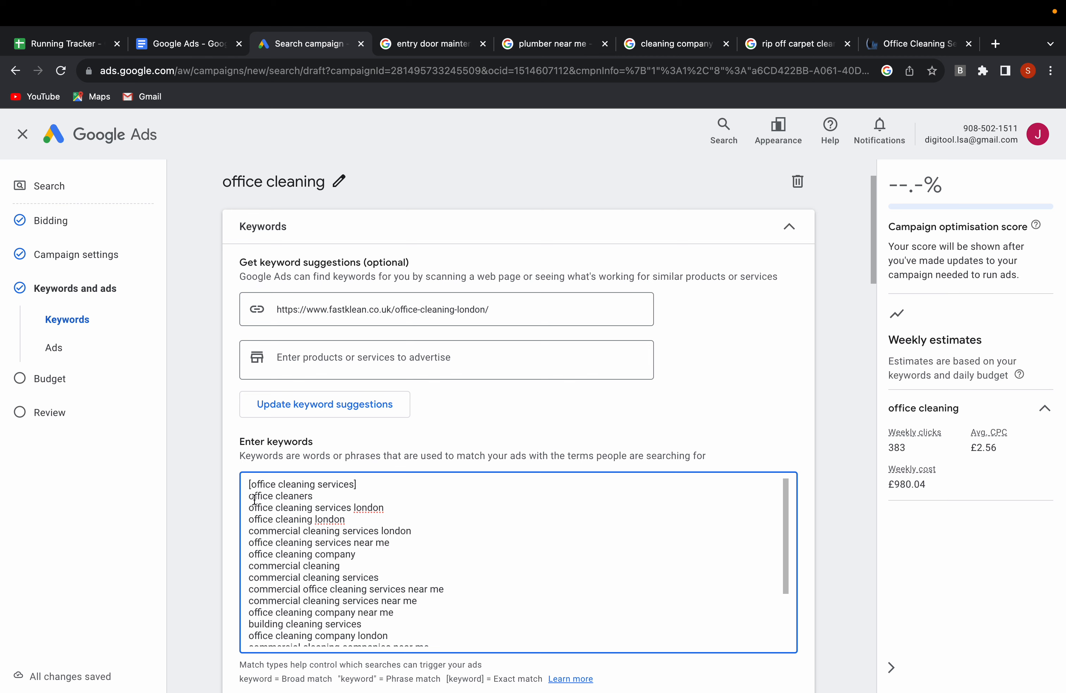
pyautogui.click(250, 496)
pyautogui.write('[')
pyautogui.write(']')
pyautogui.click(411, 505)
pyautogui.write(']')
pyautogui.click(250, 508)
pyautogui.write('[')
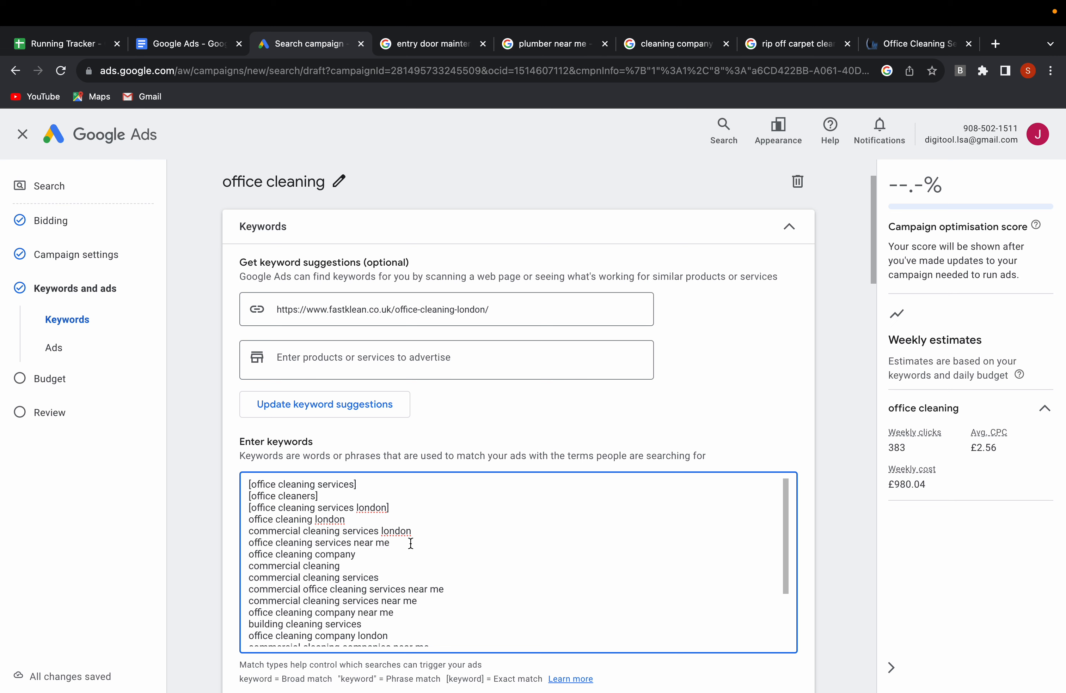
# Make the fourth and fifth keywords exact match with square brackets: [office cleaning london] and [commercial cleaning services london].
pyautogui.click(373, 519)
pyautogui.write(']')
pyautogui.click(250, 519)
pyautogui.write('[')
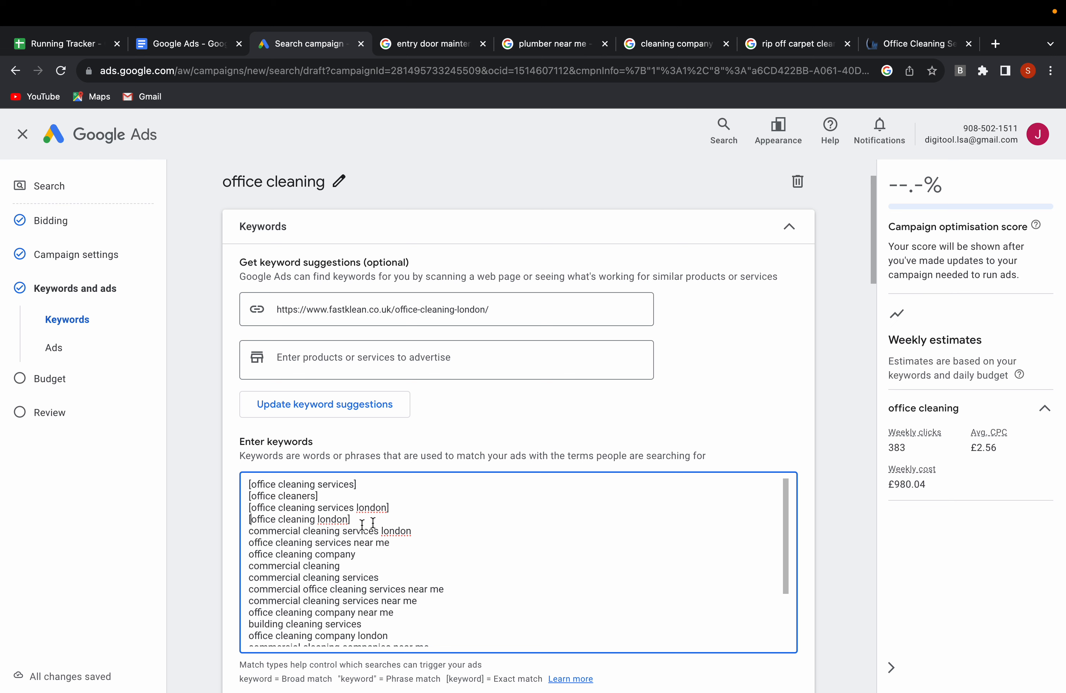
pyautogui.click(421, 530)
pyautogui.write(']')
pyautogui.click(251, 531)
pyautogui.click(248, 537)
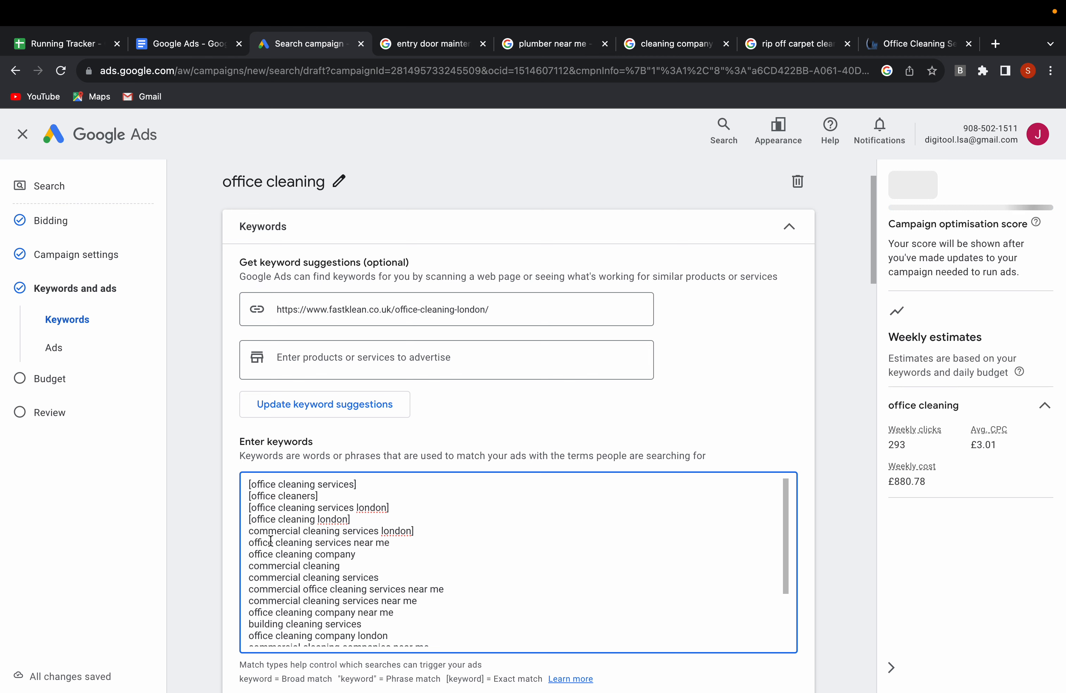
pyautogui.write('[')
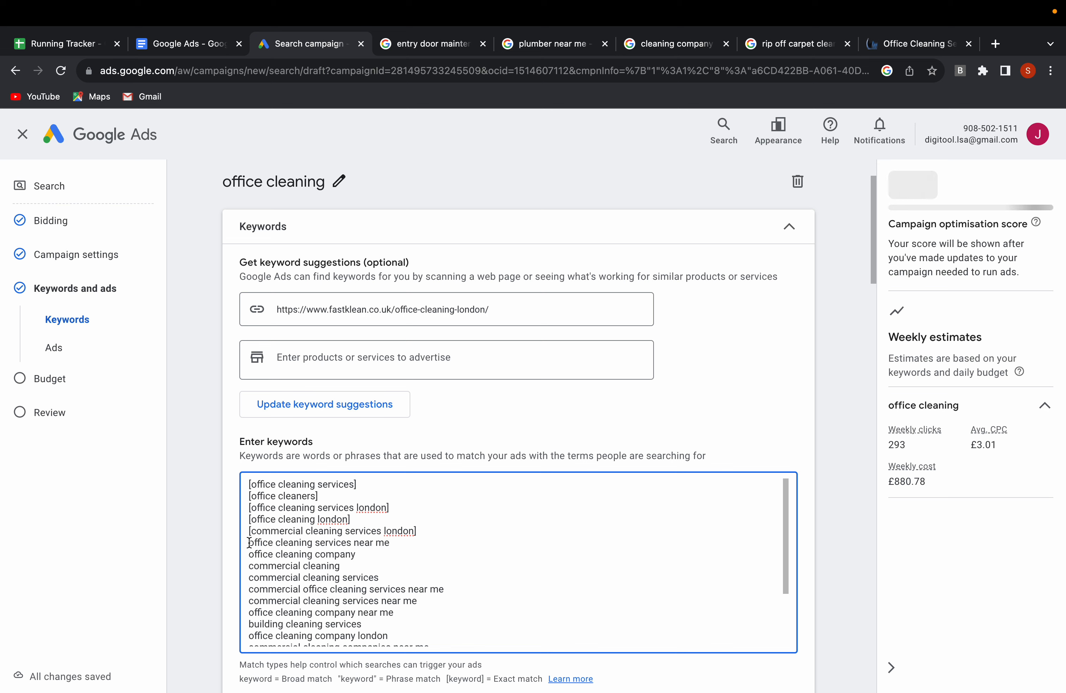
# Delete all keywords below [commercial cleaning services london], from "office cleaning services near me" to the end of the list.
pyautogui.moveTo(249, 542); pyautogui.dragTo(443, 663)
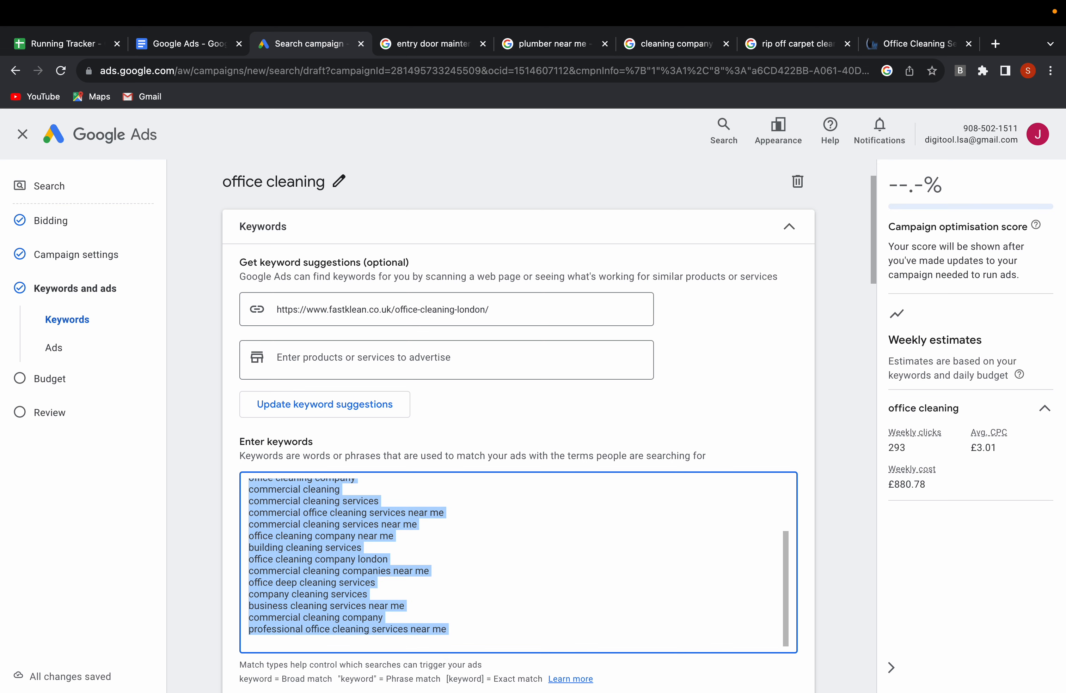
pyautogui.press('BackSpace')
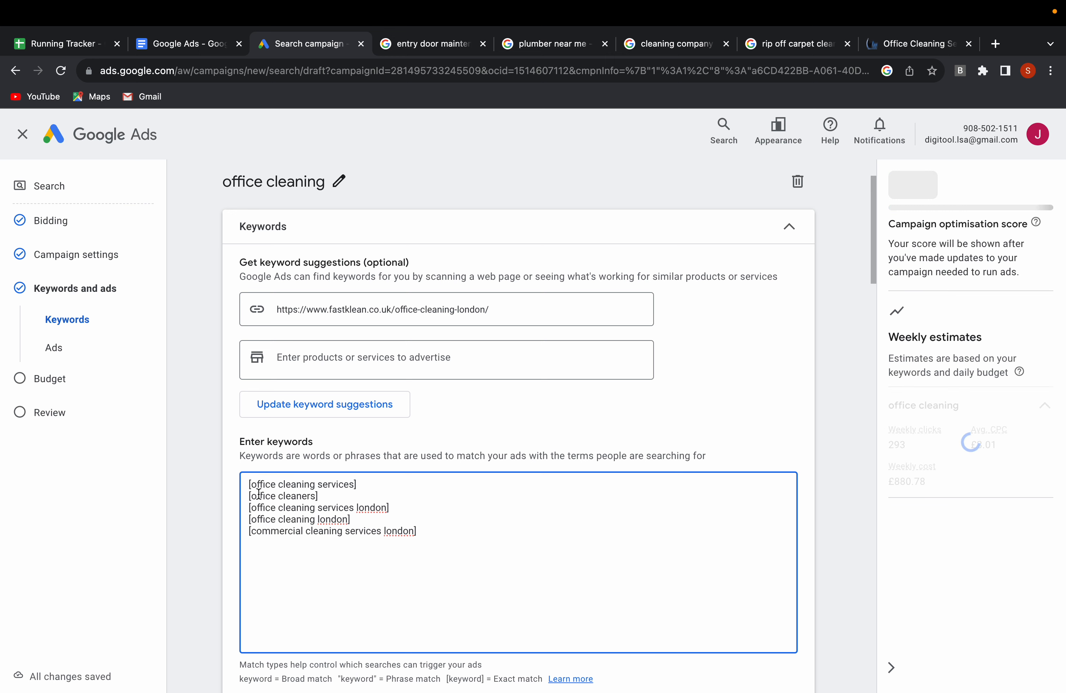
# Add two more description fields to the ad, for four descriptions in total.
pyautogui.scroll(-6, 324, 510)
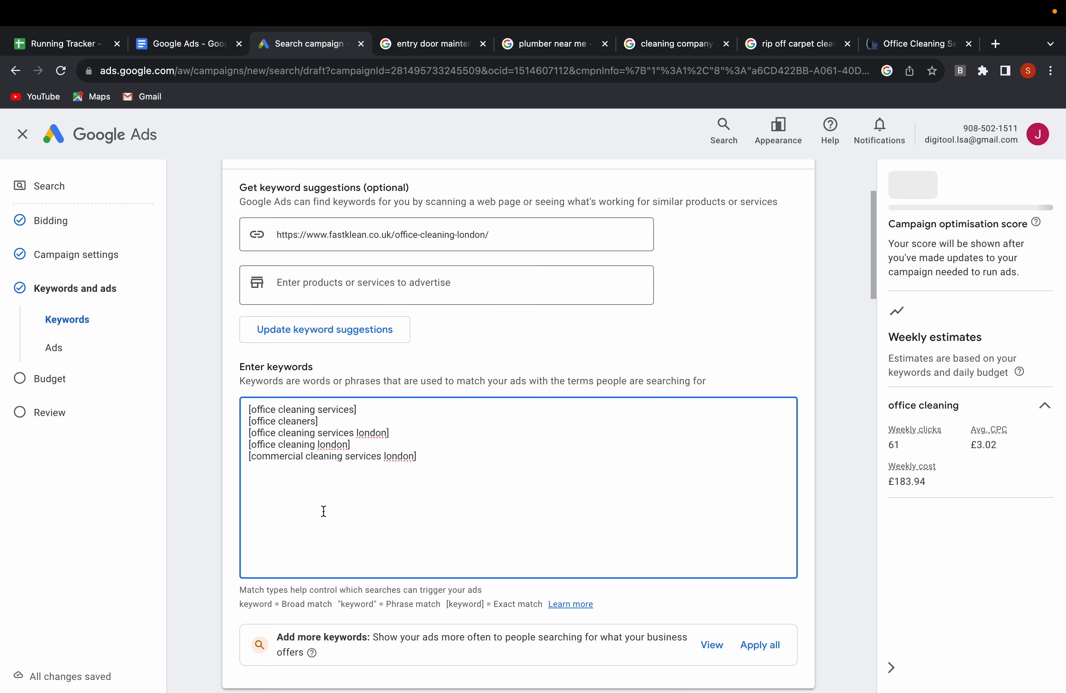
pyautogui.scroll(-5, 325, 516)
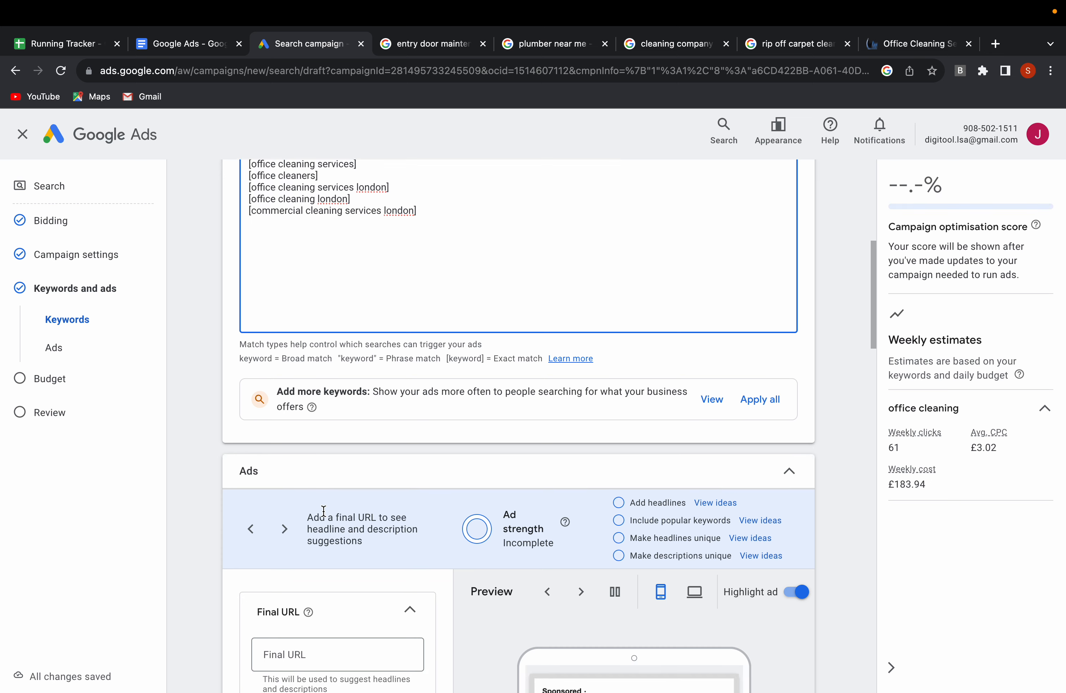
pyautogui.scroll(-3, 384, 499)
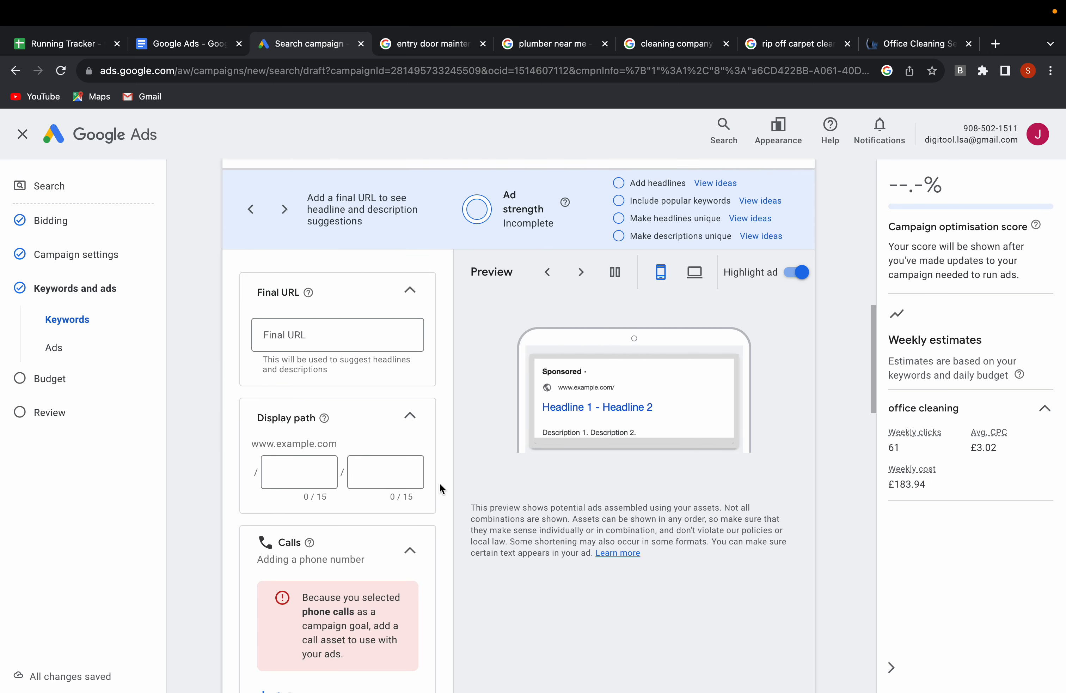
pyautogui.scroll(-15, 277, 486)
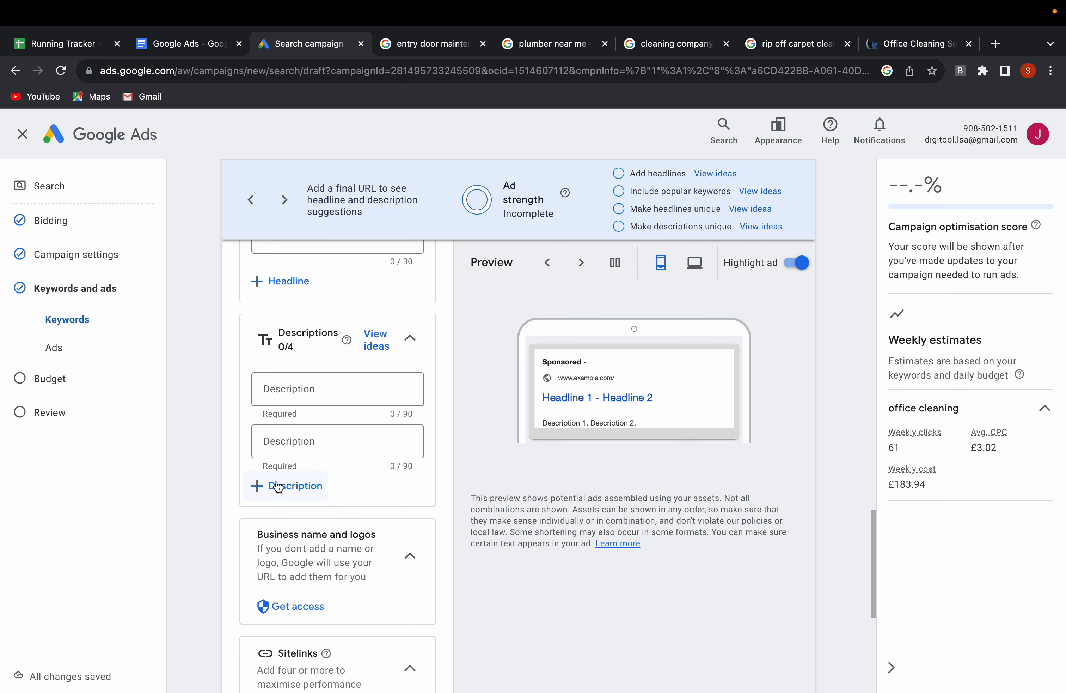
pyautogui.click(278, 487)
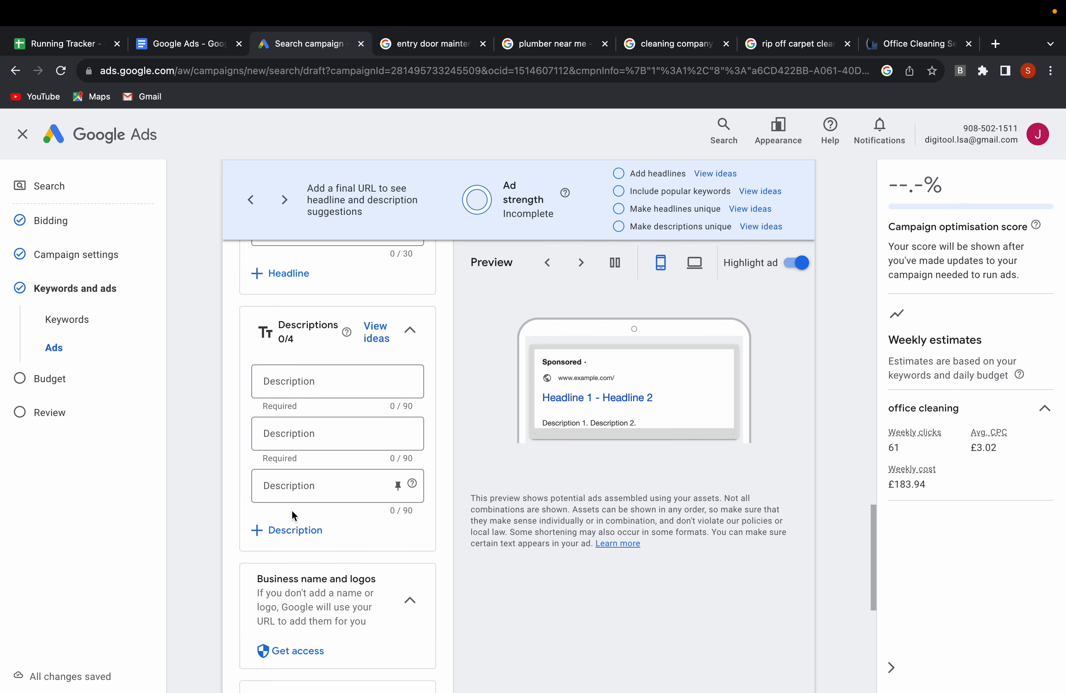
pyautogui.click(293, 527)
# Switch to the FastKlean website and open its Office Cleaning page from the cleaning services offered.
pyautogui.scroll(10, 312, 457)
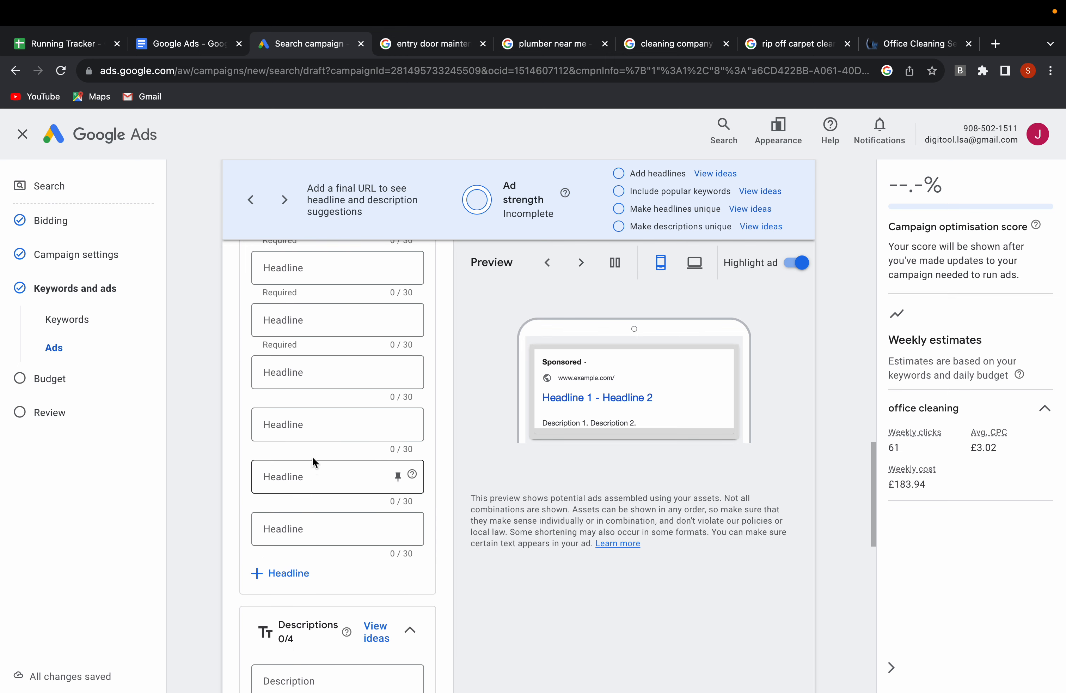
pyautogui.scroll(1, 312, 457)
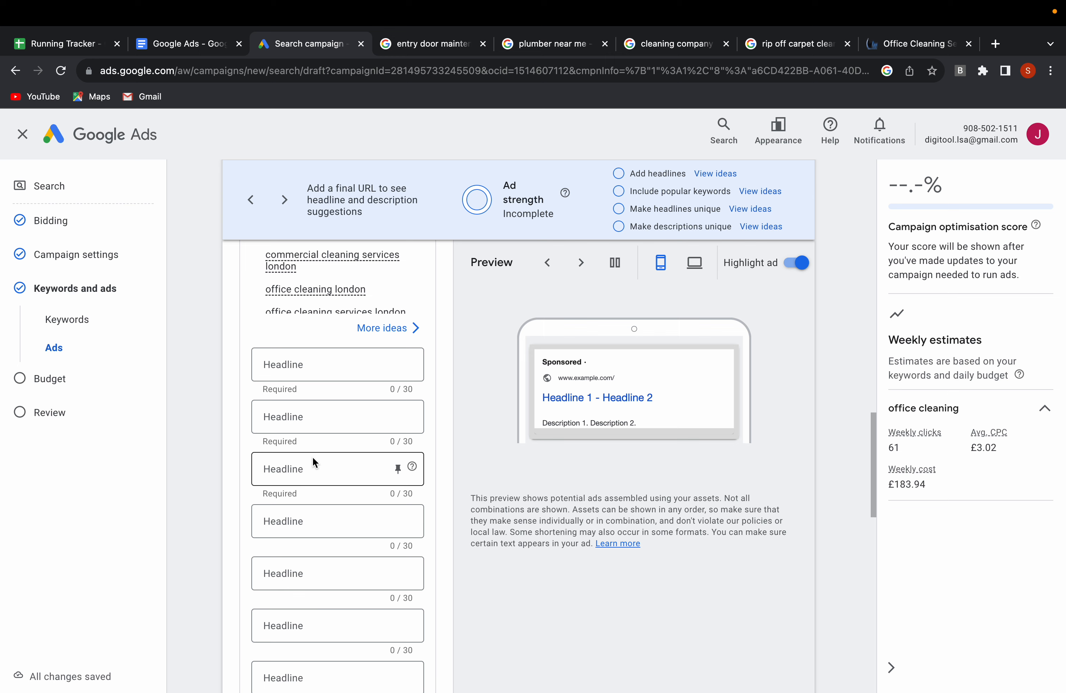
pyautogui.scroll(3, 313, 457)
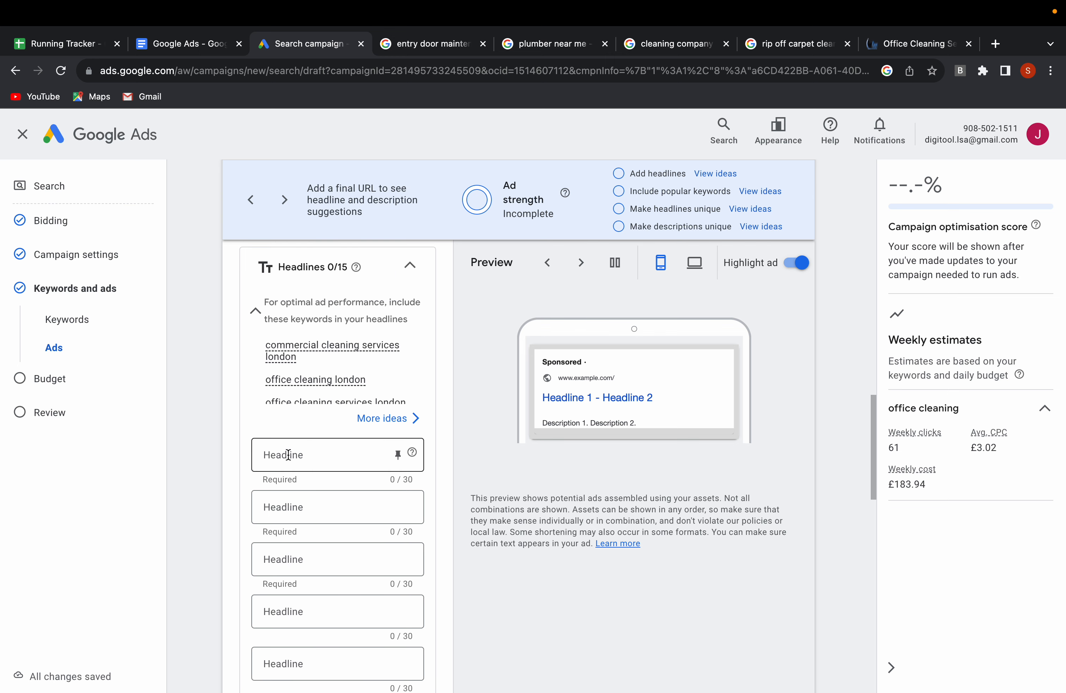
pyautogui.scroll(8, 289, 456)
pyautogui.scroll(2, 289, 459)
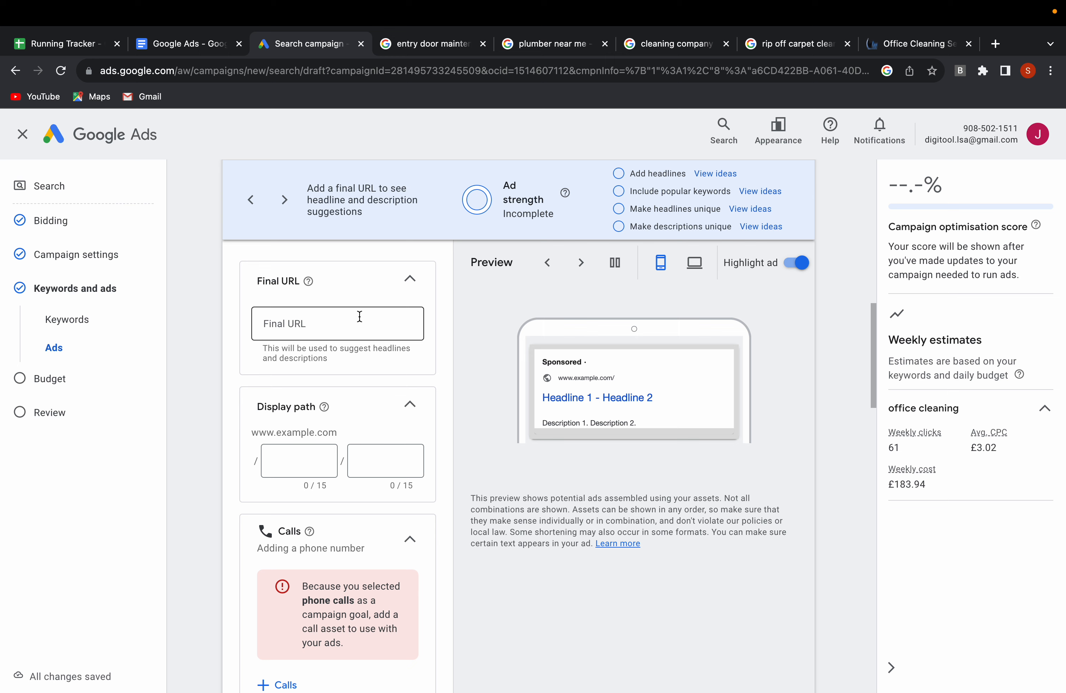
pyautogui.click(904, 45)
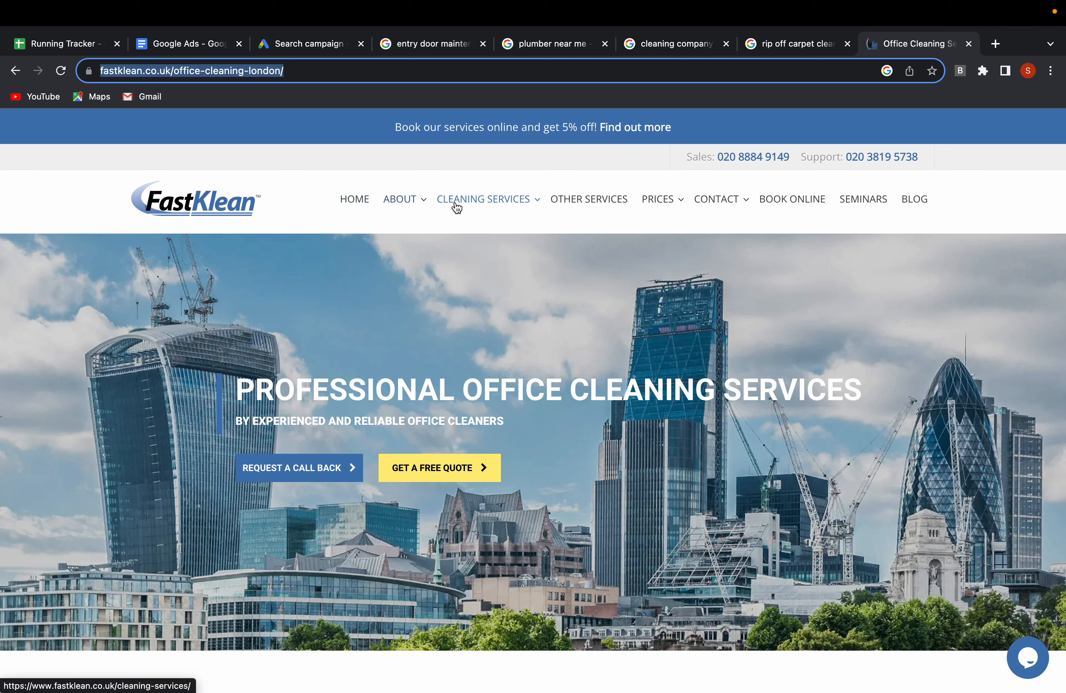
pyautogui.moveTo(467, 203)
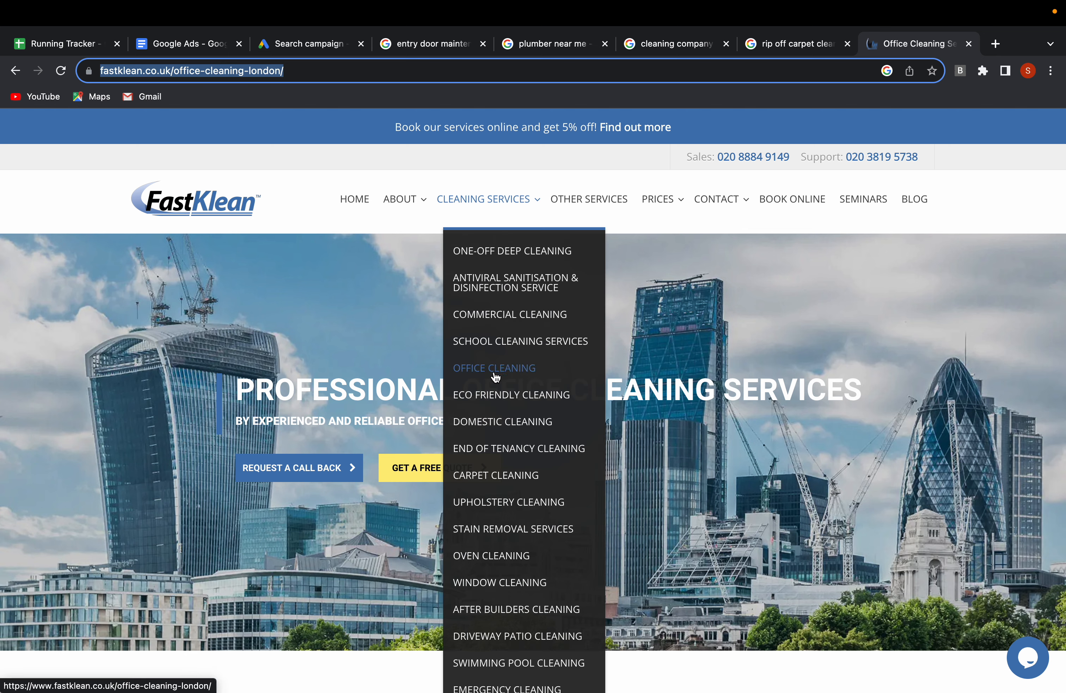
pyautogui.moveTo(522, 446)
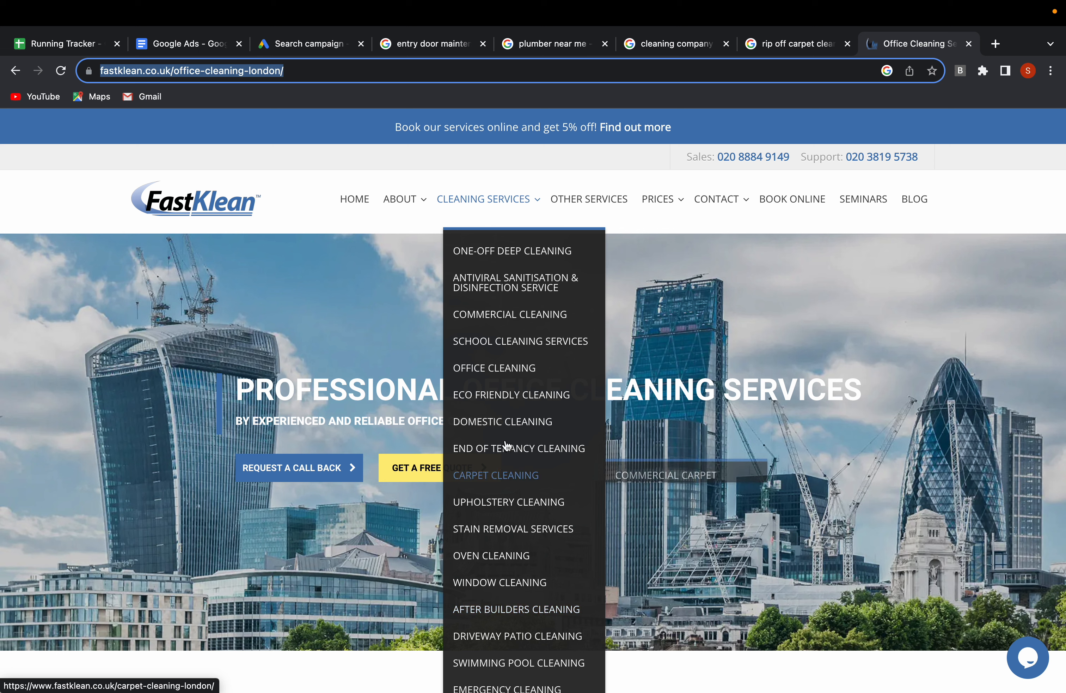
pyautogui.click(501, 372)
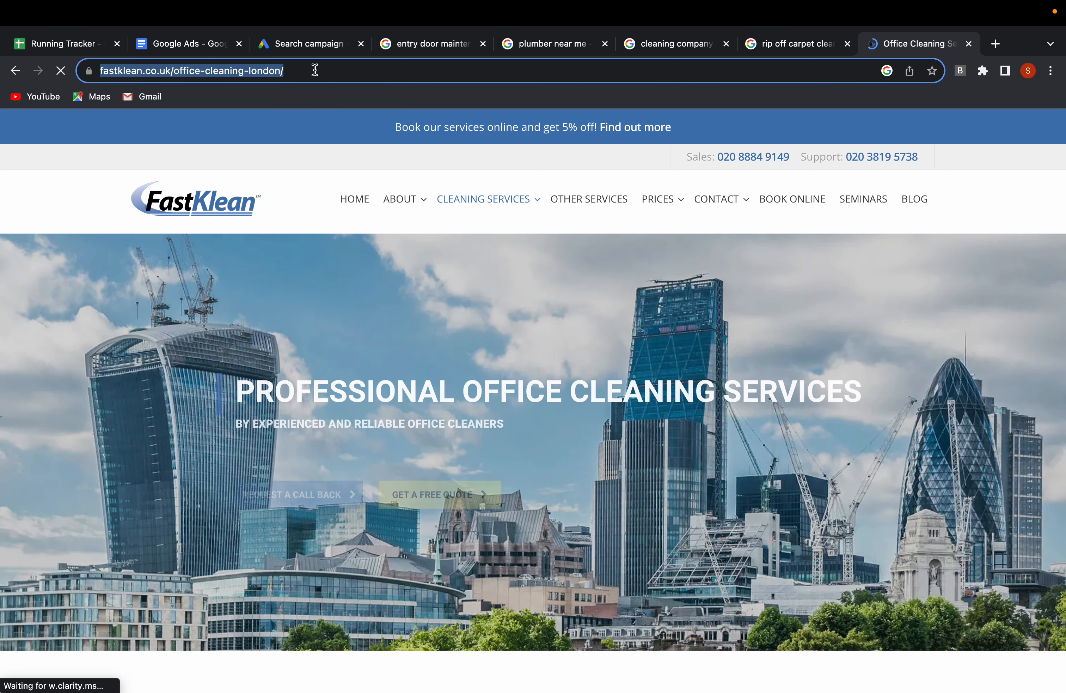
pyautogui.click(300, 47)
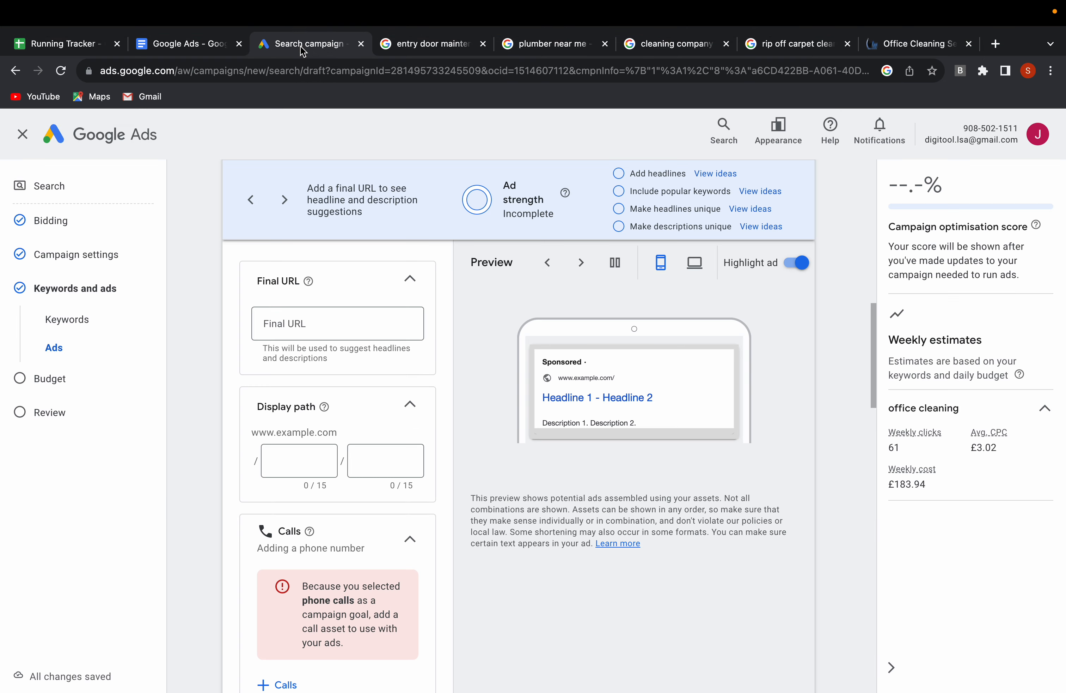
pyautogui.click(293, 327)
pyautogui.write('https://www.fastklean.co.uk/office-cleaning-london/')
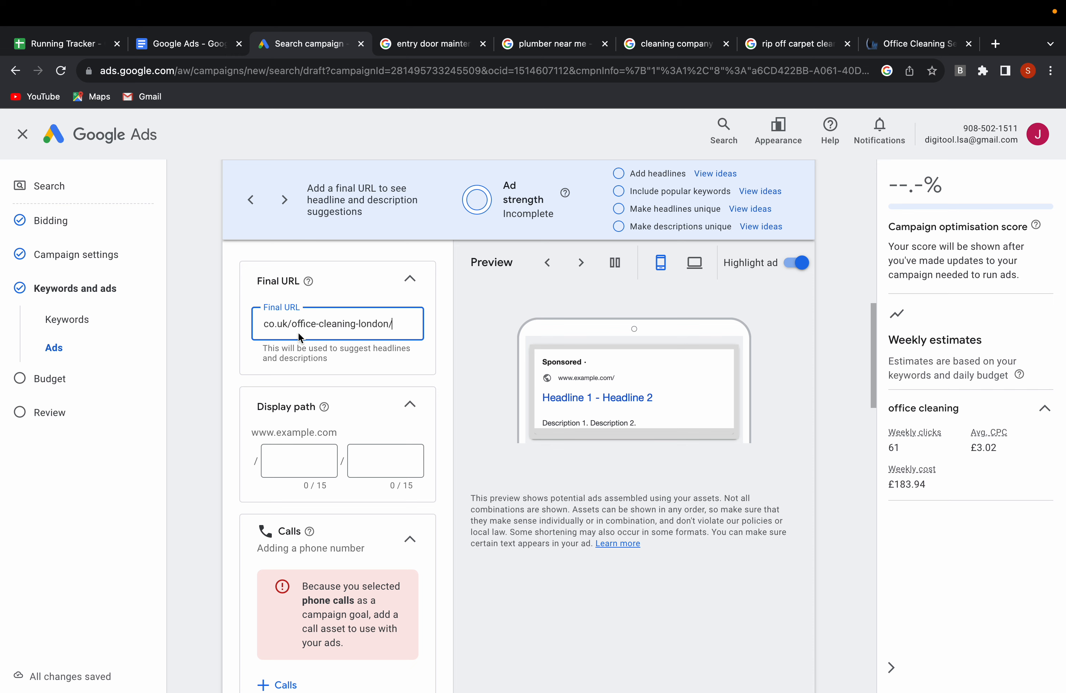
# Set the ad's display path to "office" in the first part and "cleaning" in the second.
pyautogui.click(290, 459)
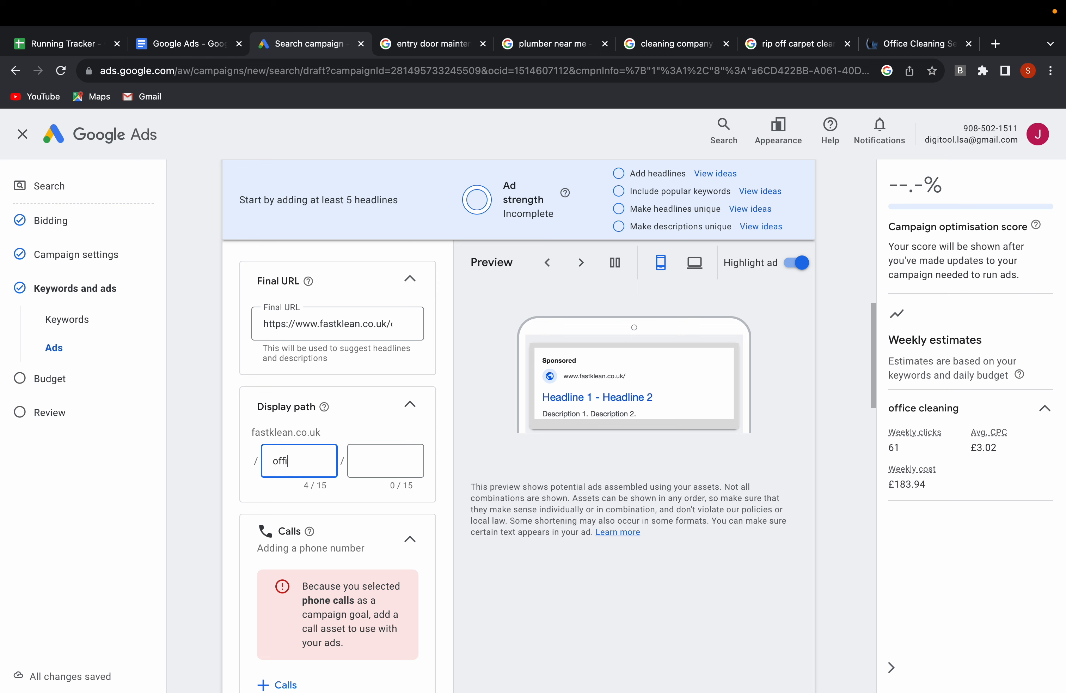
pyautogui.write('ce')
pyautogui.click(364, 457)
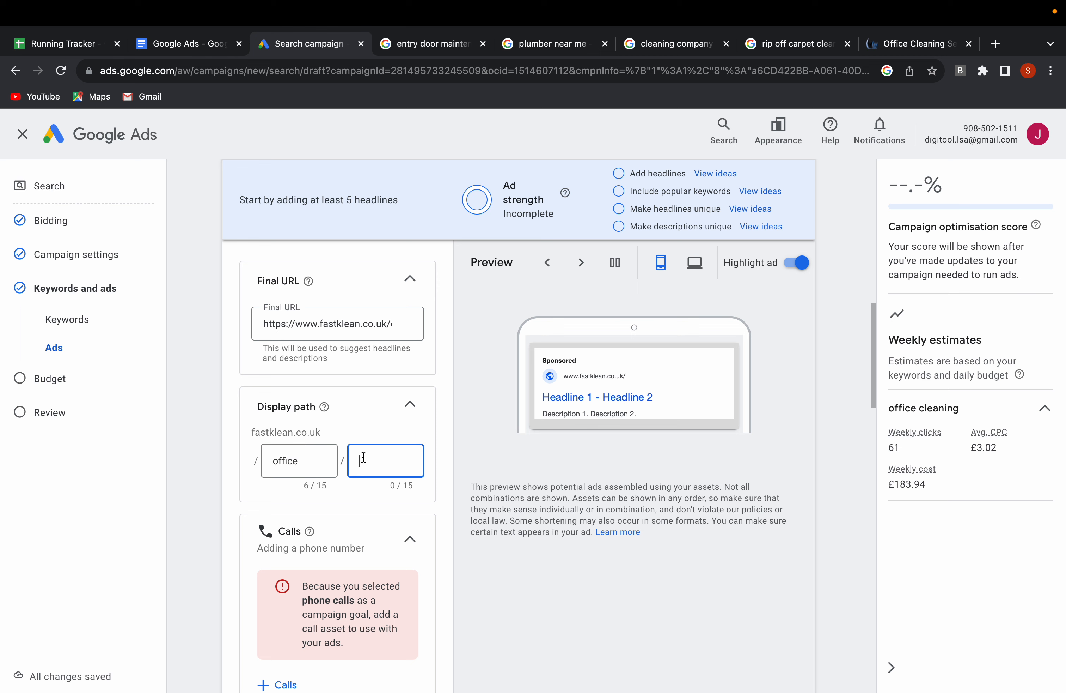
pyautogui.write('cleani')
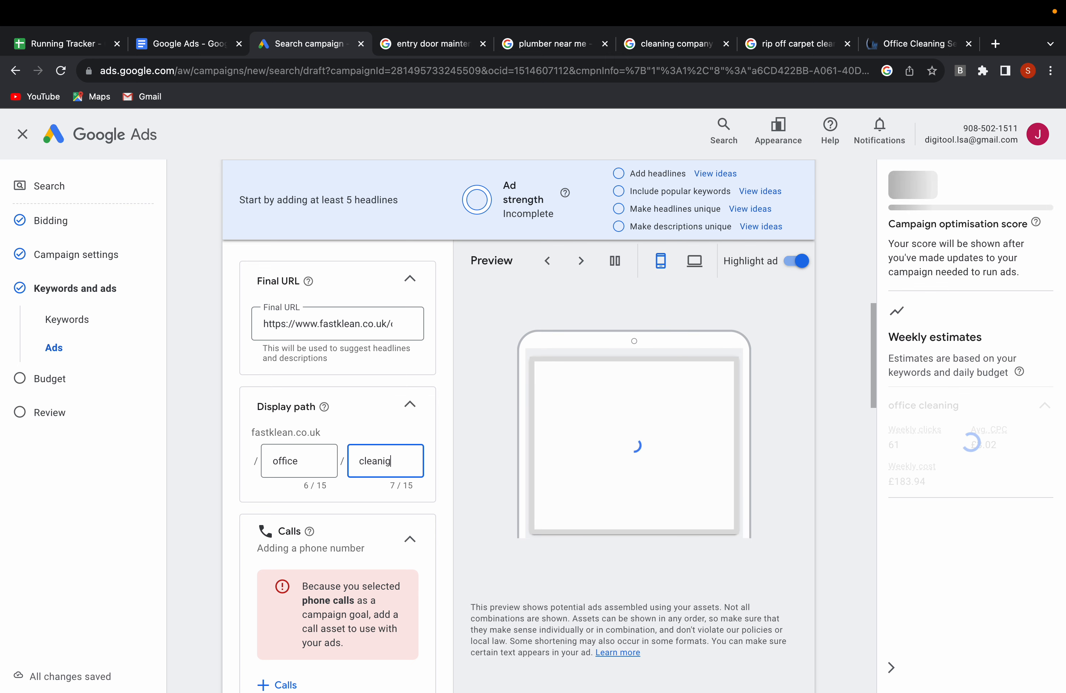
pyautogui.write('ng')
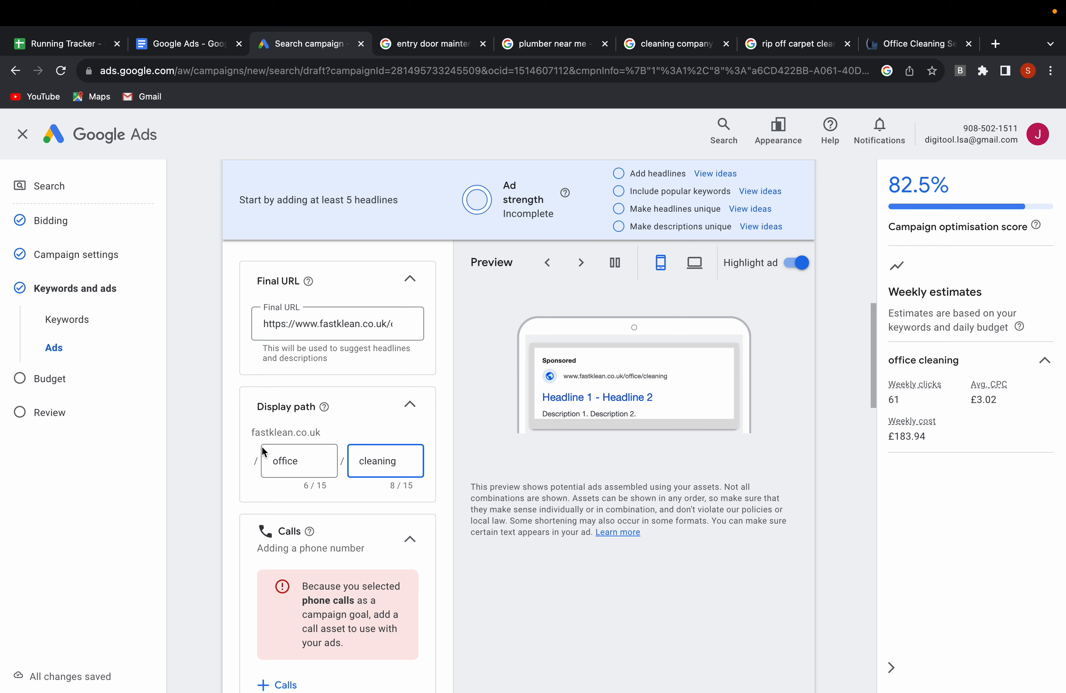
# Fill the first two headlines with the suggested ideas "Office Cleaning Services" and "Professional Office Cleaners".
pyautogui.scroll(-3, 360, 496)
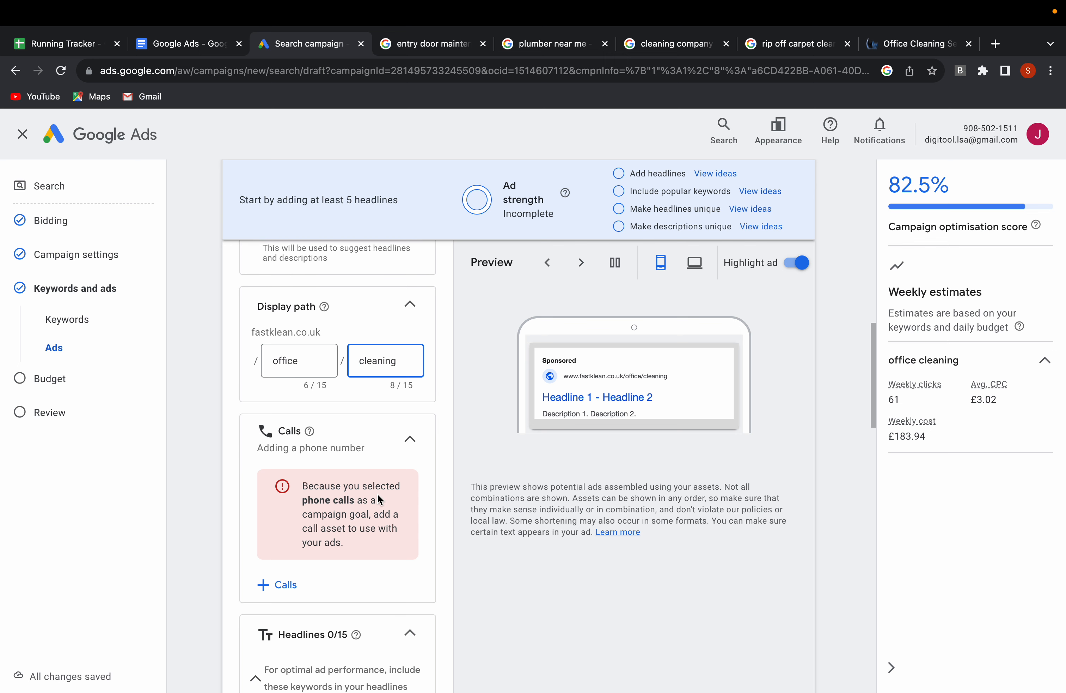
pyautogui.scroll(-5, 319, 446)
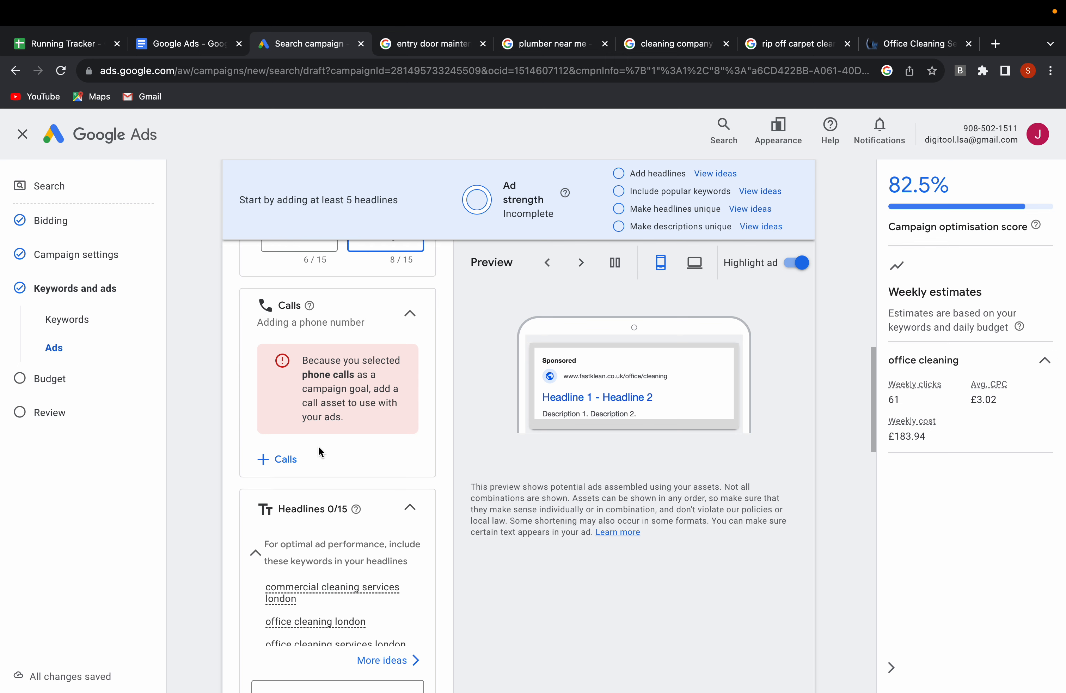
pyautogui.scroll(-2, 319, 446)
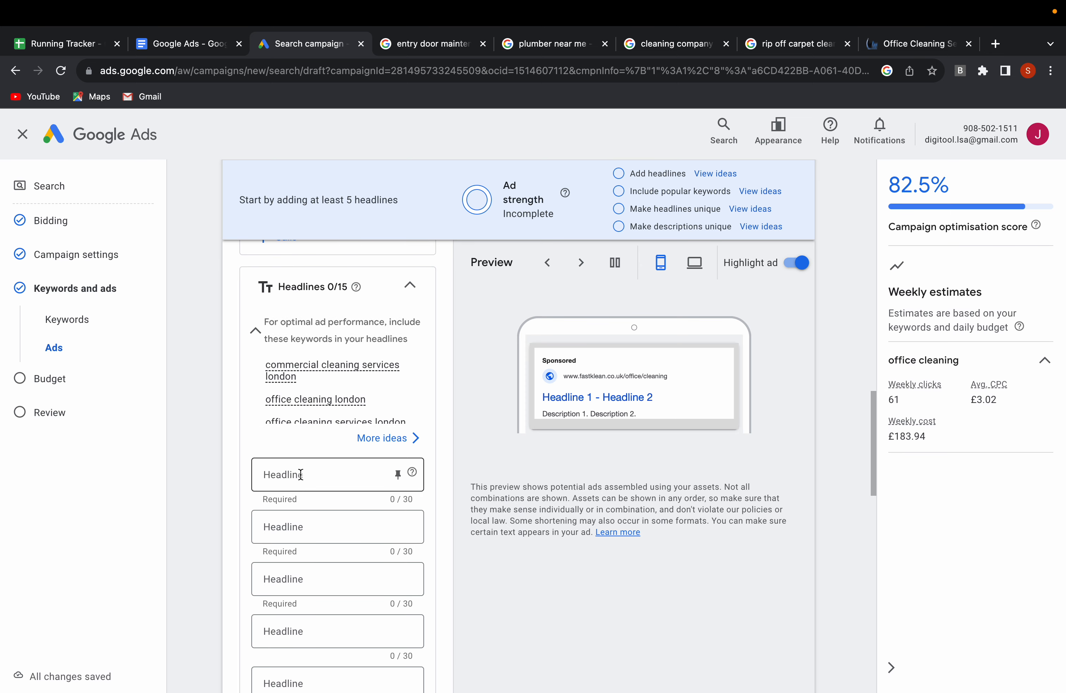
pyautogui.click(332, 477)
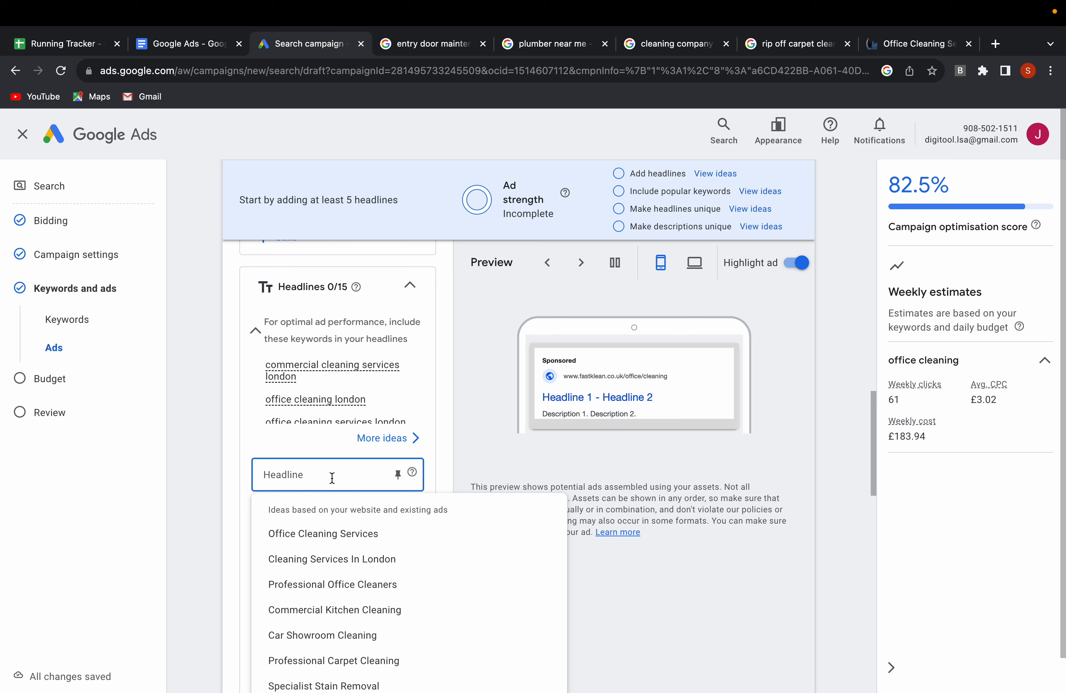
pyautogui.click(310, 533)
pyautogui.scroll(-1, 309, 526)
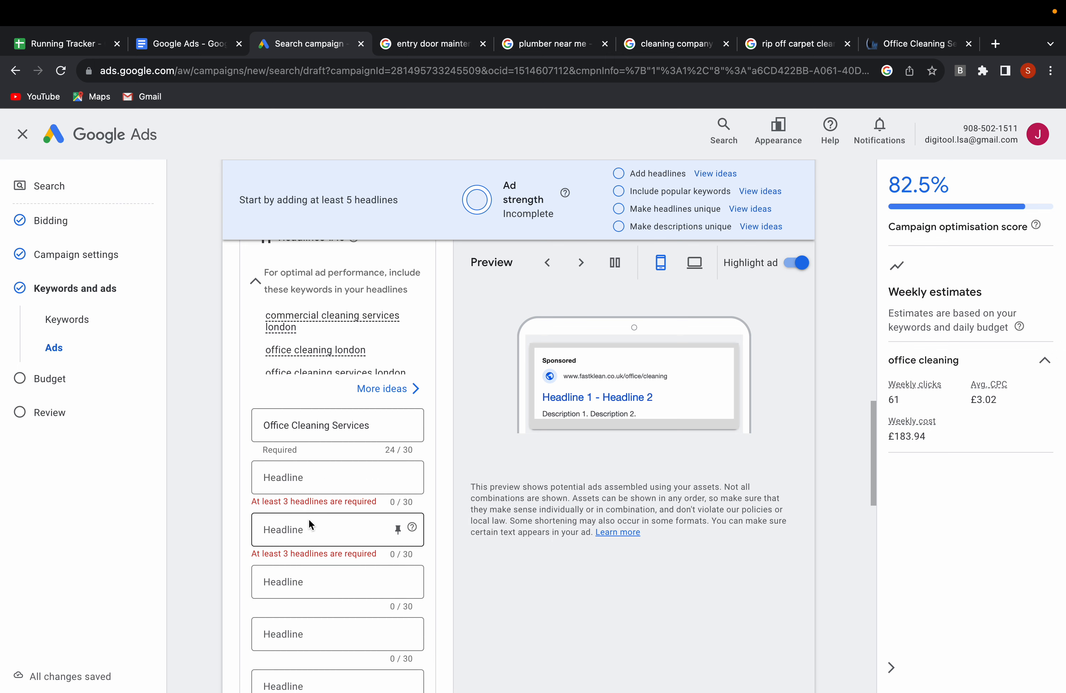
pyautogui.click(313, 477)
pyautogui.click(326, 560)
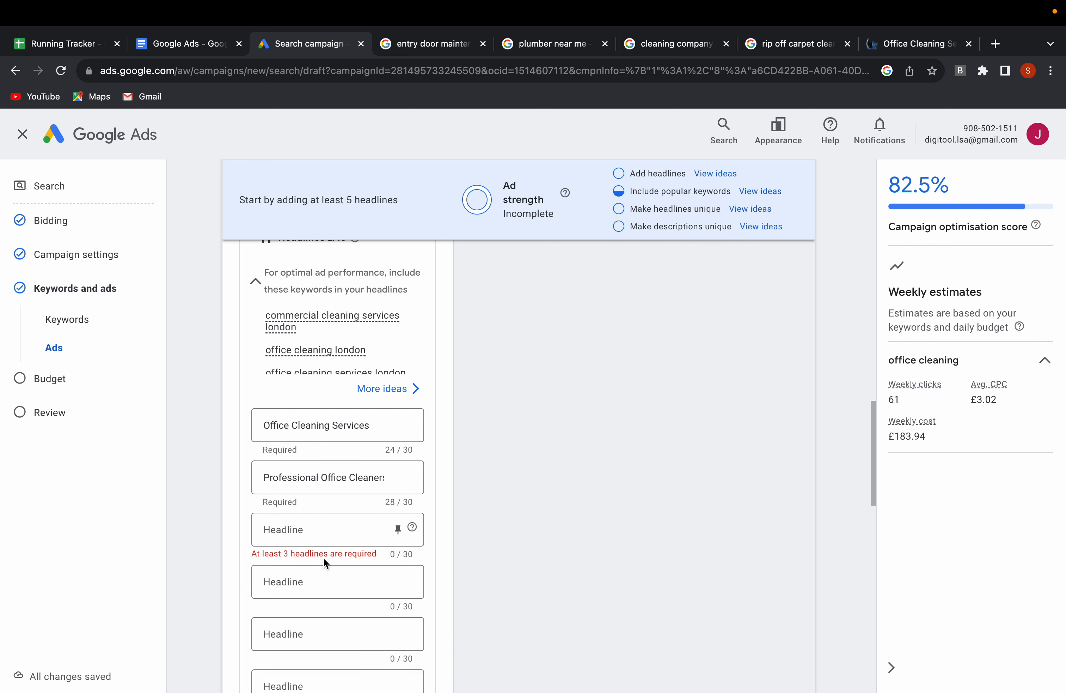
# Set the third headline to the suggested "Cleaning Services In London" and enter "Office Cleaners" as the fourth.
pyautogui.scroll(-1, 324, 557)
pyautogui.click(306, 479)
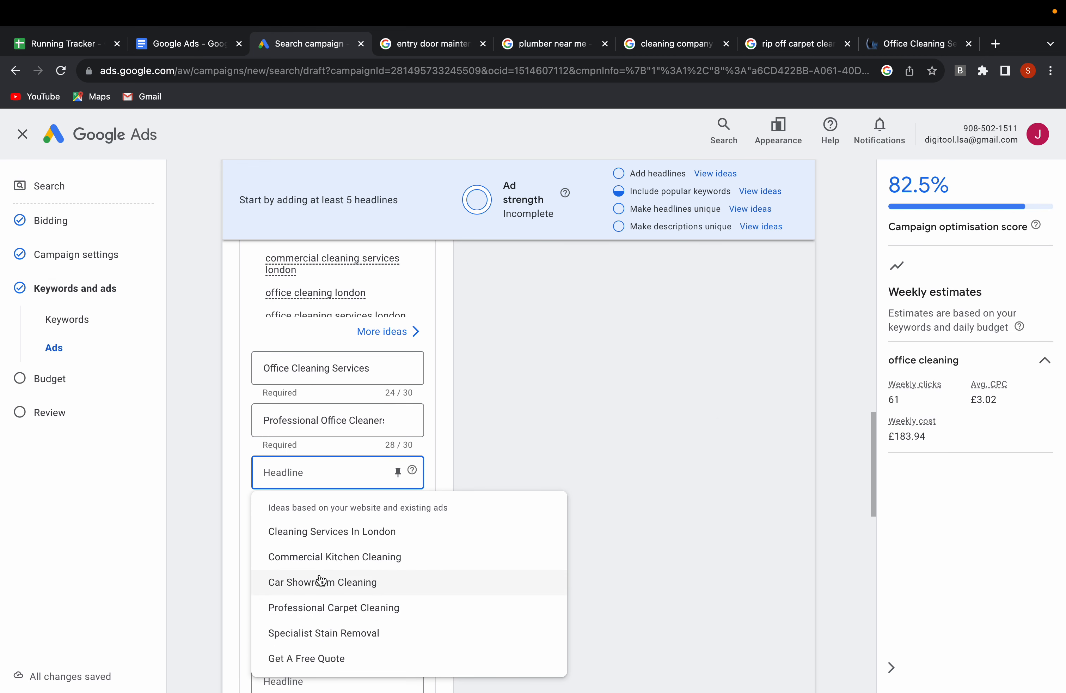
pyautogui.click(320, 529)
pyautogui.scroll(-1, 312, 521)
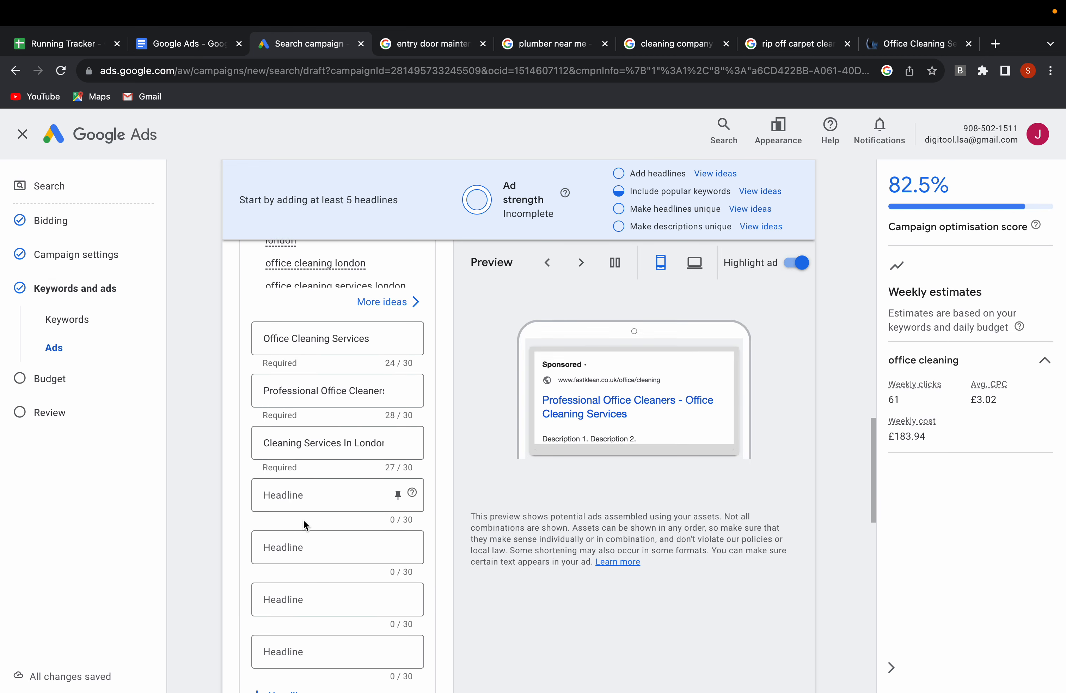
pyautogui.click(310, 493)
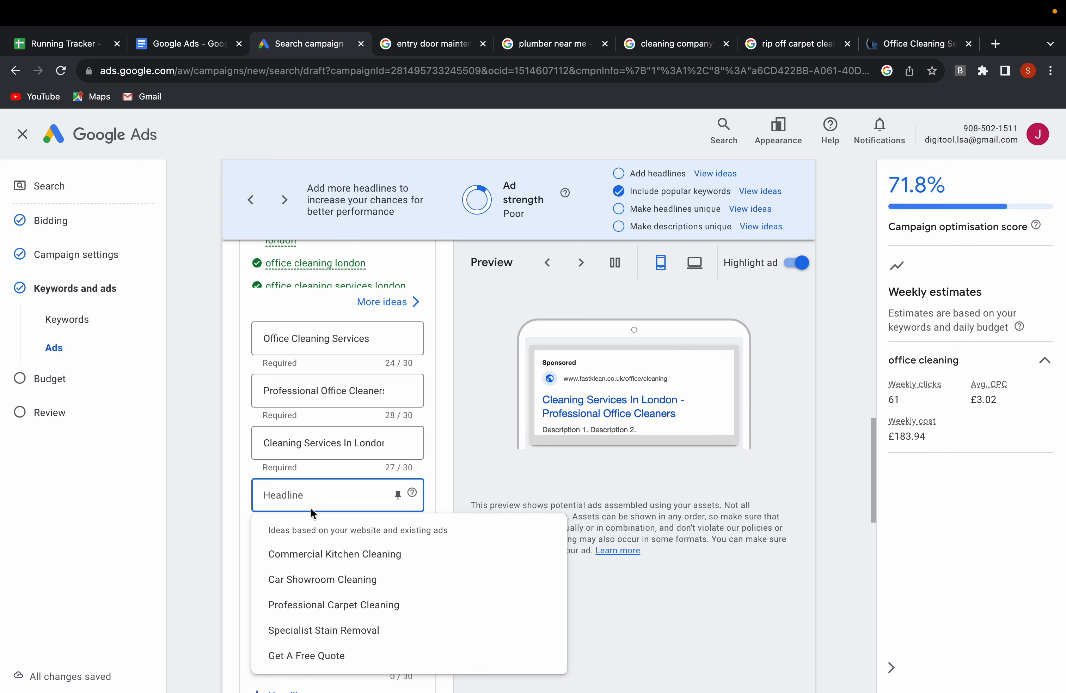
pyautogui.write('Off')
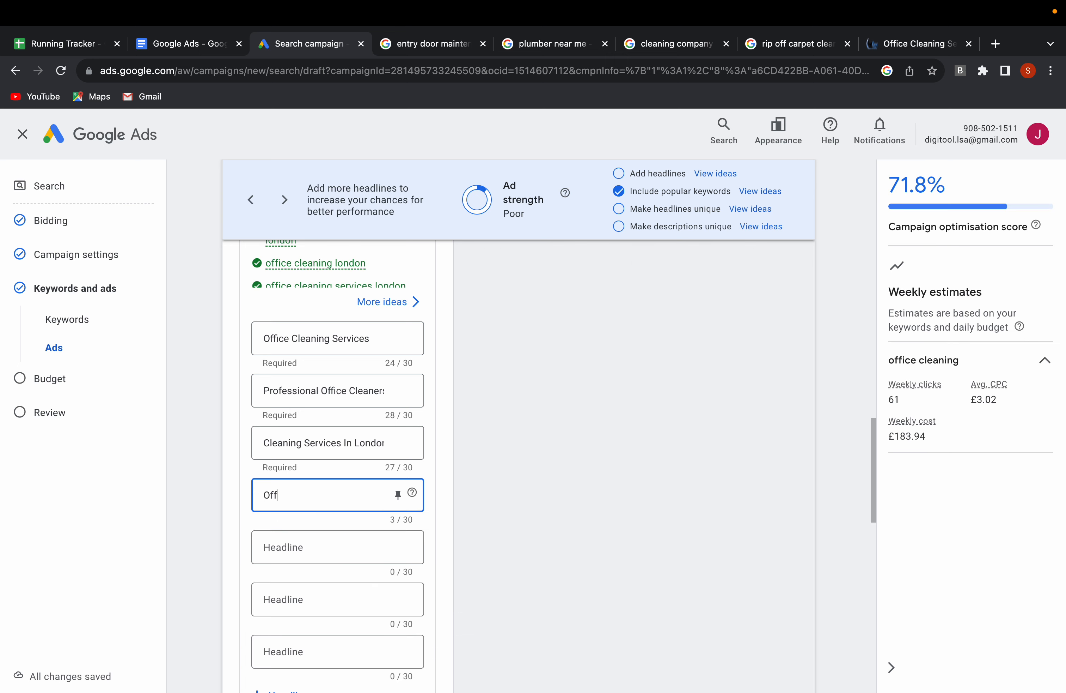
pyautogui.write('ice Cleaners')
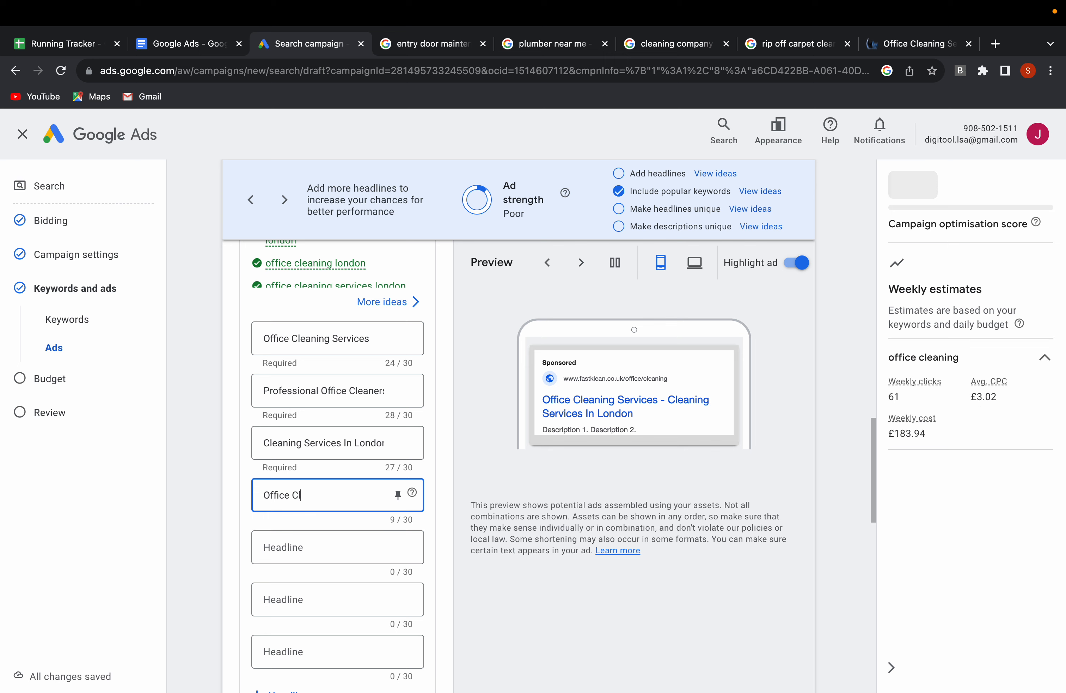
# Change the third headline to "Office Cleaning In London" by removing "Services" and adding "Office" at the start.
pyautogui.click(304, 554)
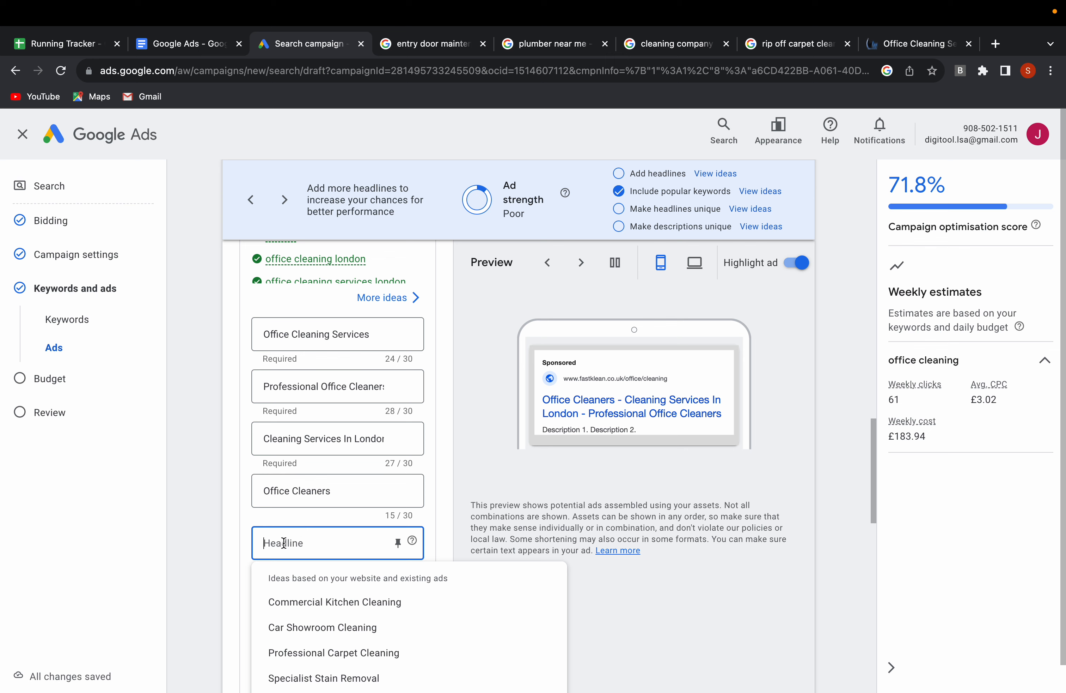
pyautogui.click(264, 438)
pyautogui.doubleClick(318, 439)
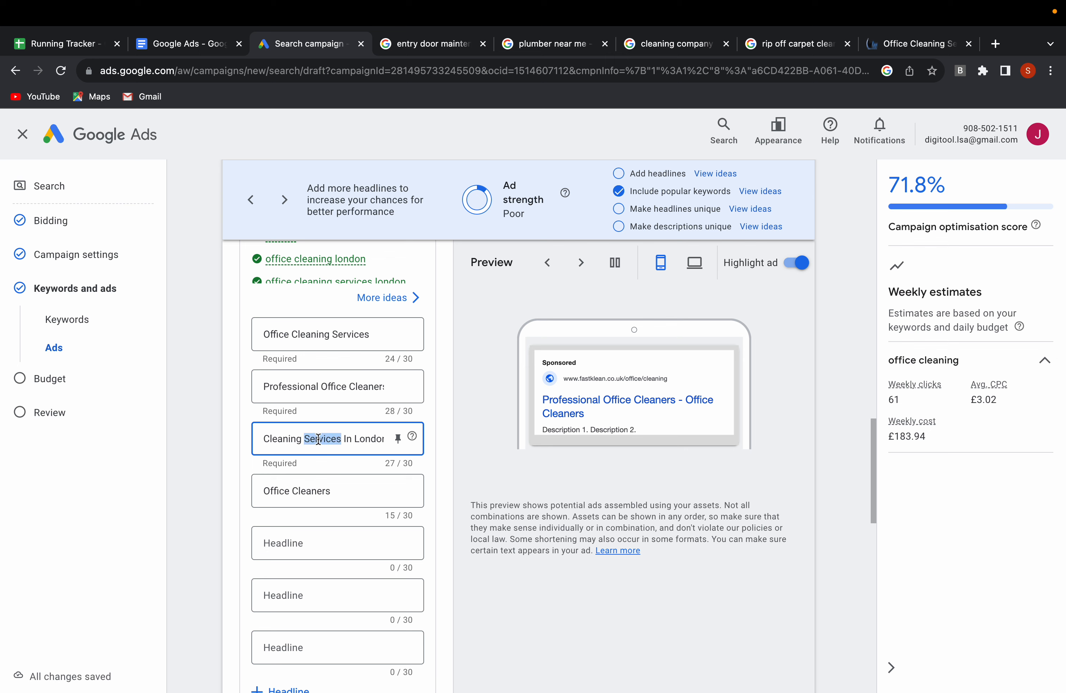
pyautogui.press('BackSpace')
pyautogui.click(265, 438)
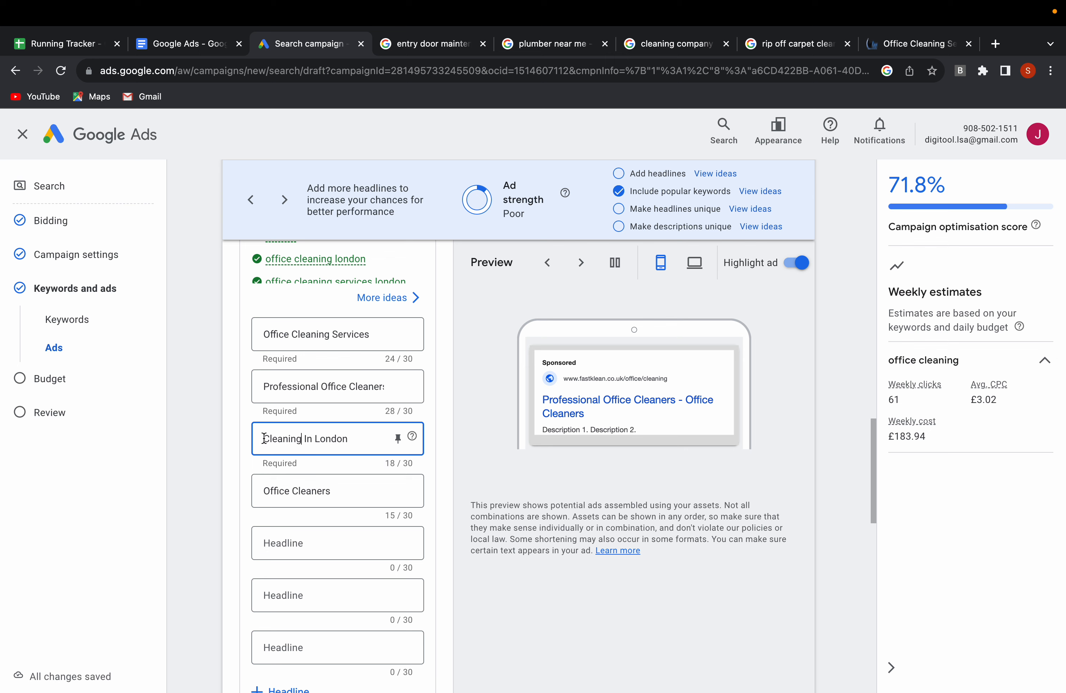
pyautogui.write('Office')
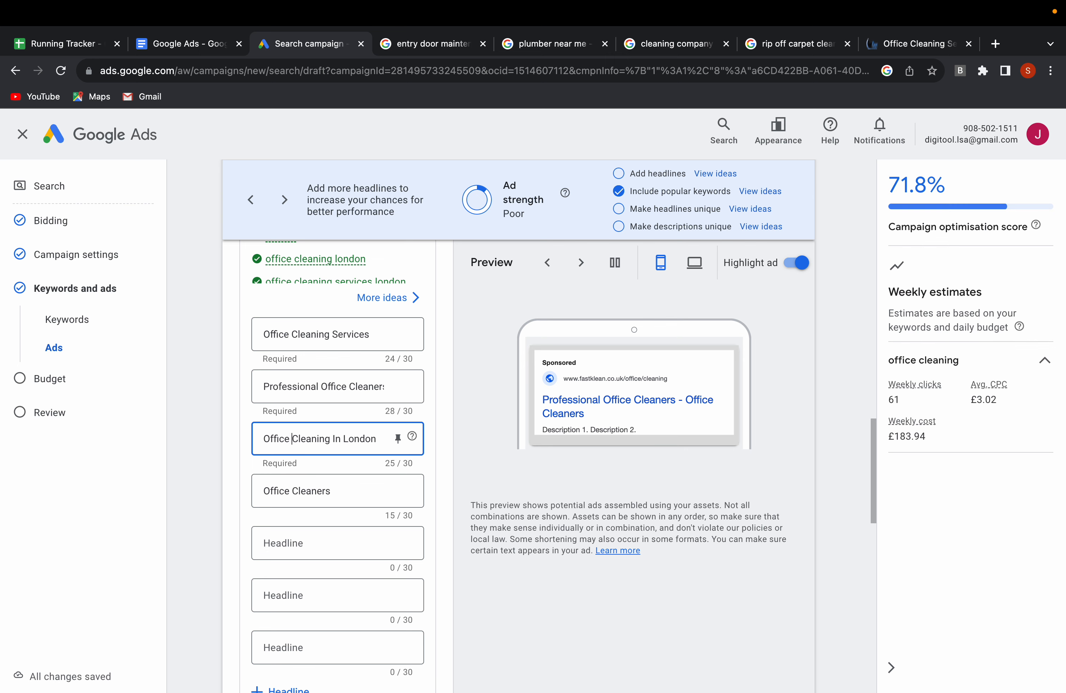
# Enter "Office Cleaning Experts" as the fifth headline.
pyautogui.click(293, 542)
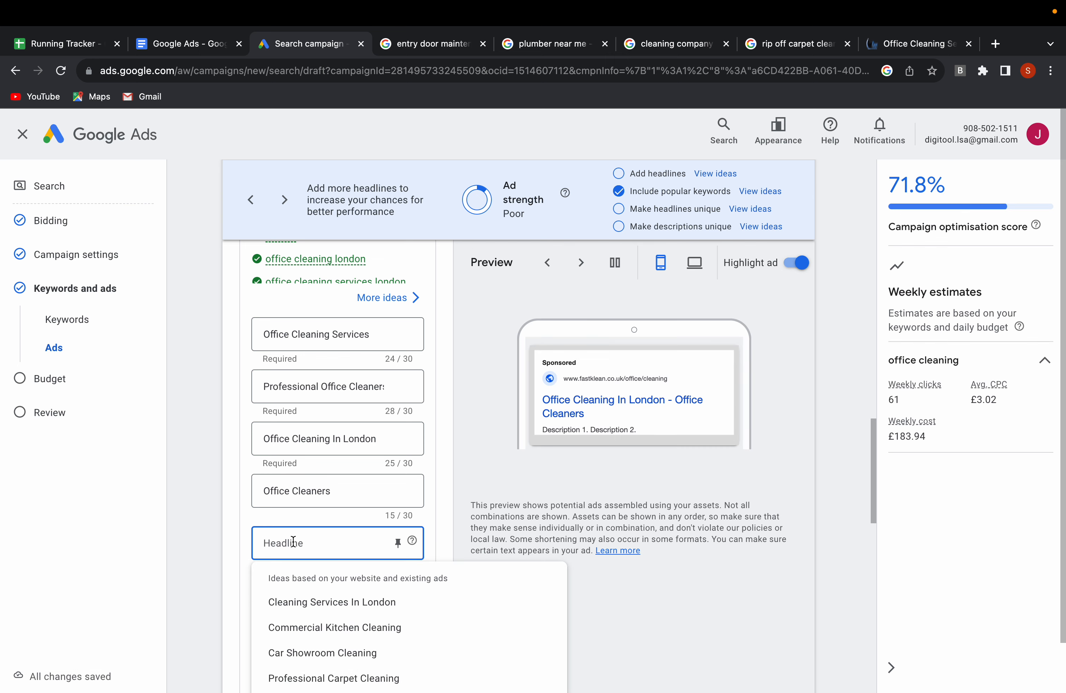
pyautogui.write('Offi')
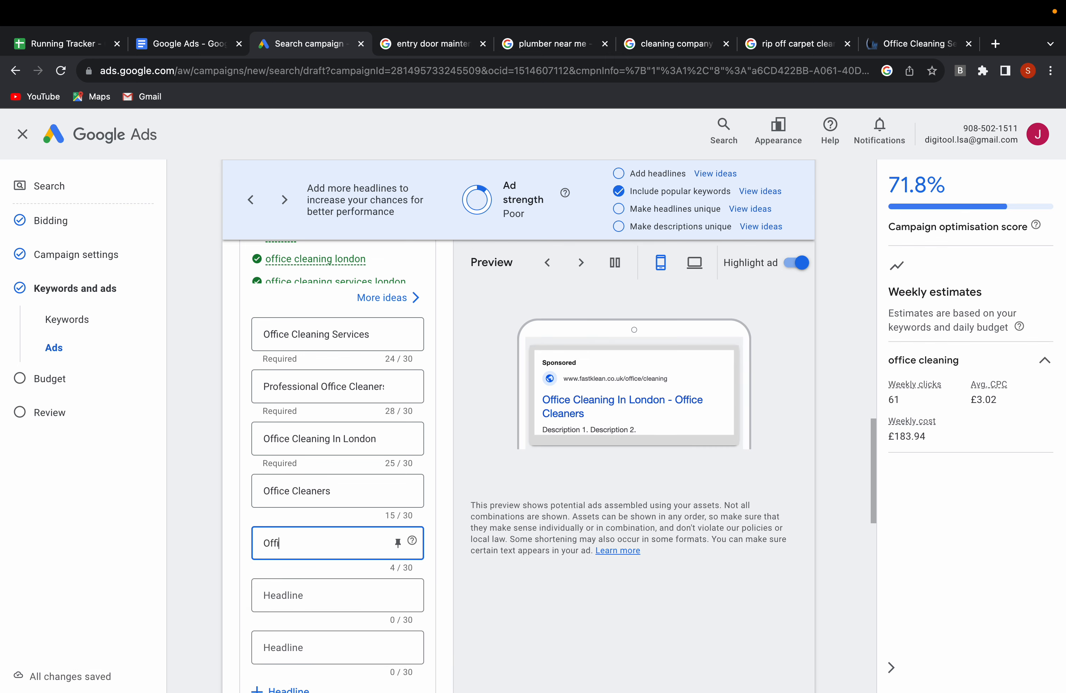
pyautogui.write('ce Cleani')
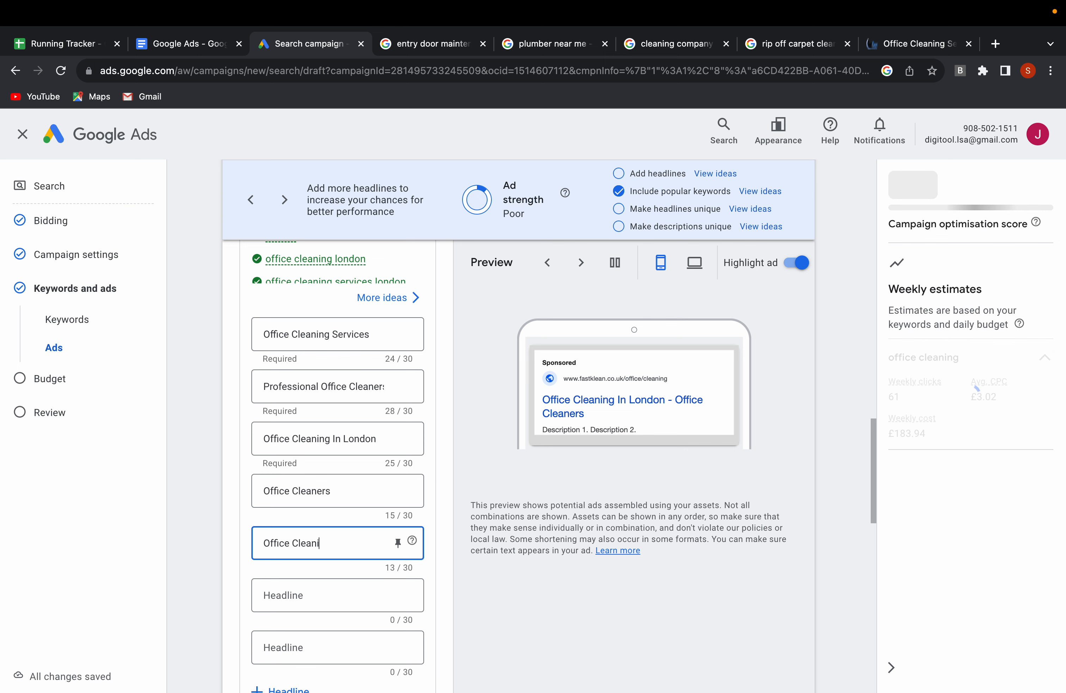
pyautogui.write('ng Experts')
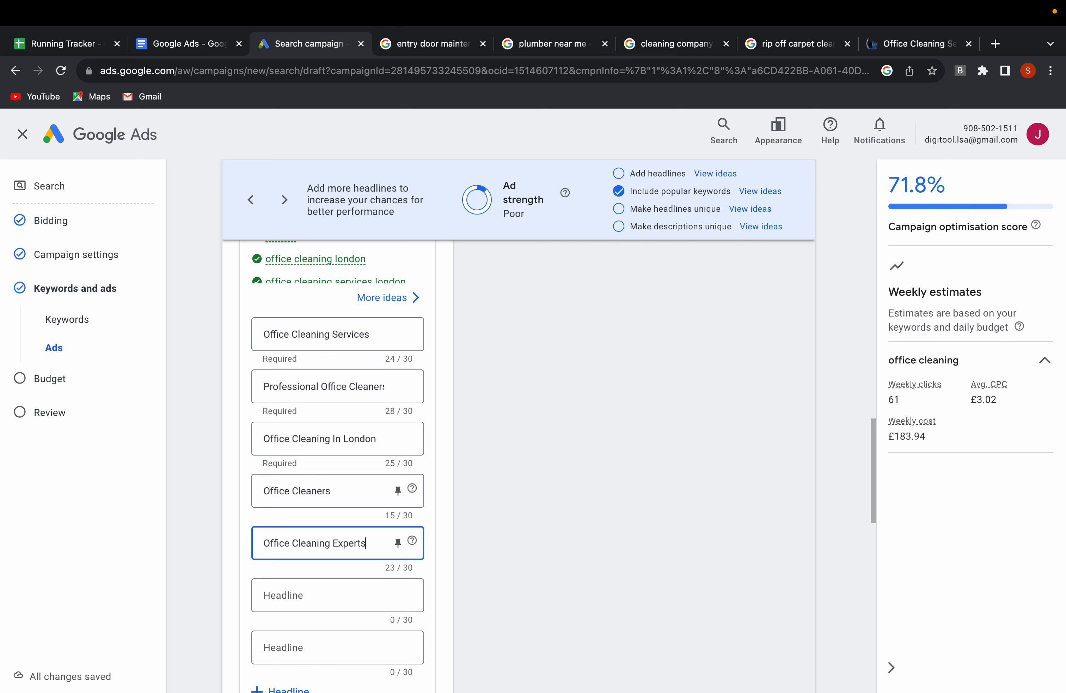
# Add more headline fields to the ad and enter "Award Winning" as the sixth headline.
pyautogui.scroll(-1, 312, 498)
pyautogui.scroll(-2, 293, 549)
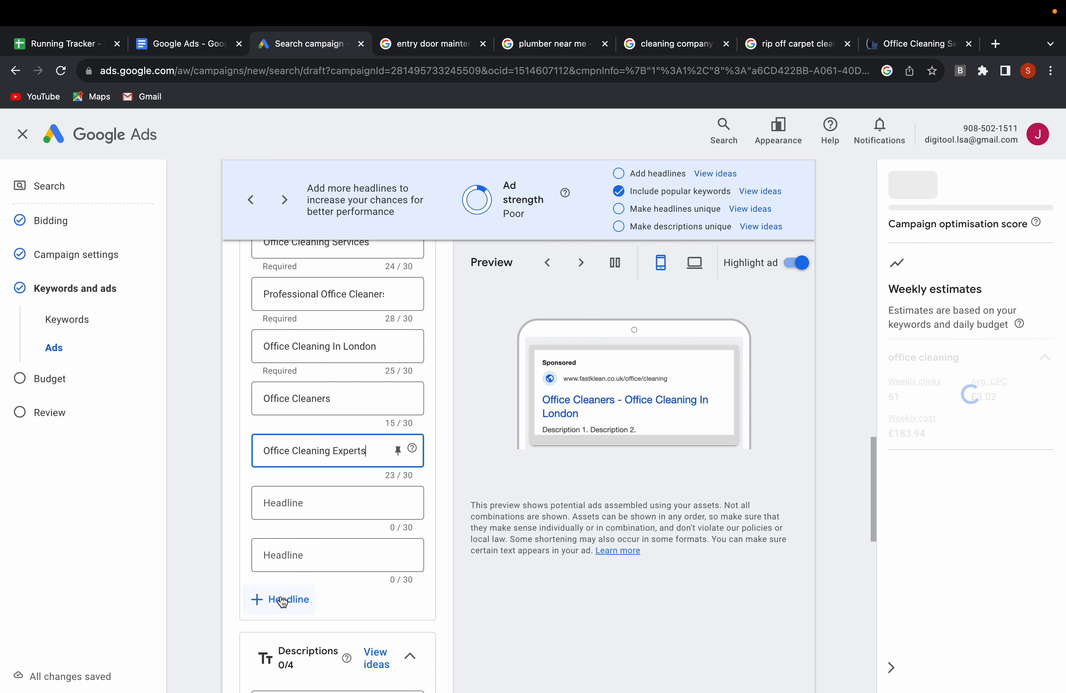
pyautogui.click(279, 600)
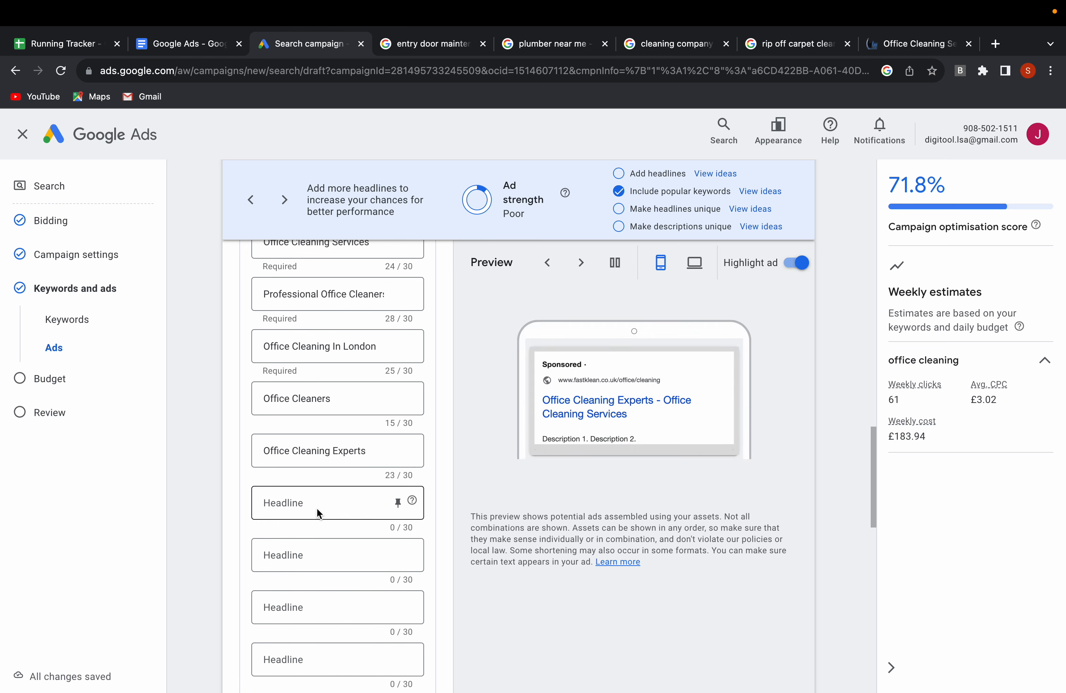
pyautogui.click(308, 507)
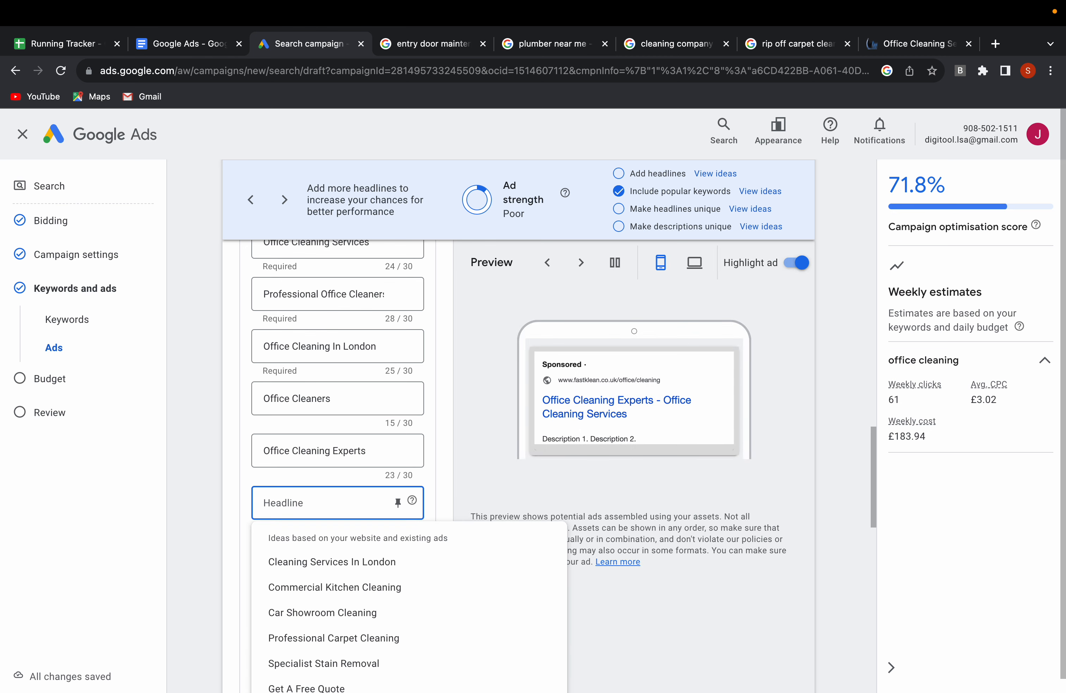
pyautogui.write('Award Winning')
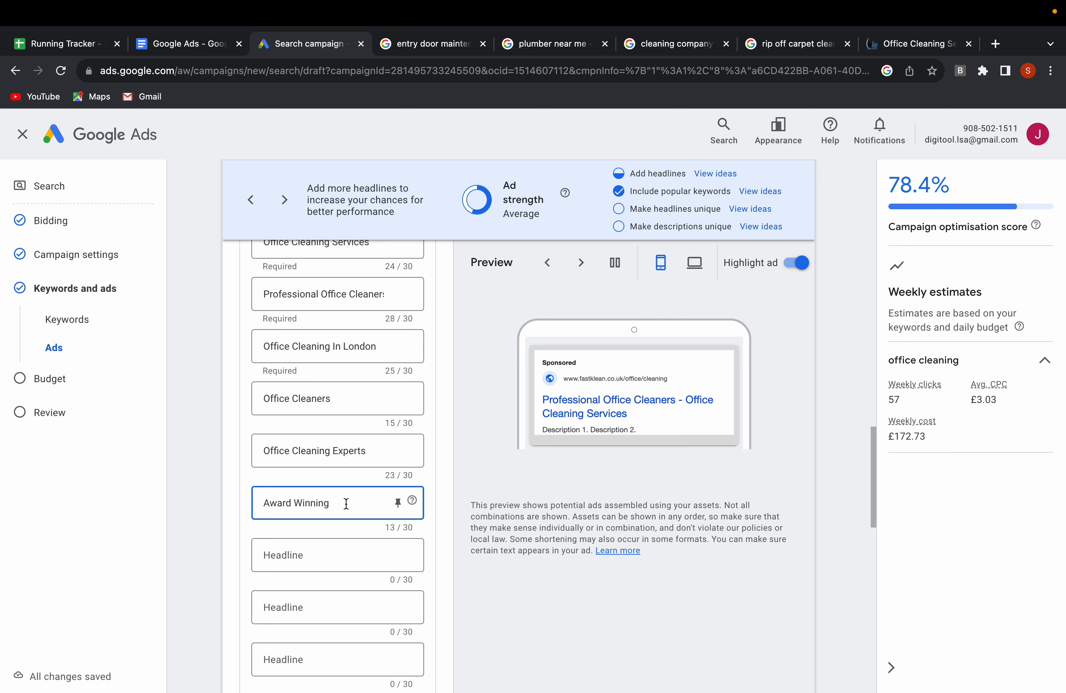
# Enter "Rapid Response" as the seventh headline.
pyautogui.click(293, 551)
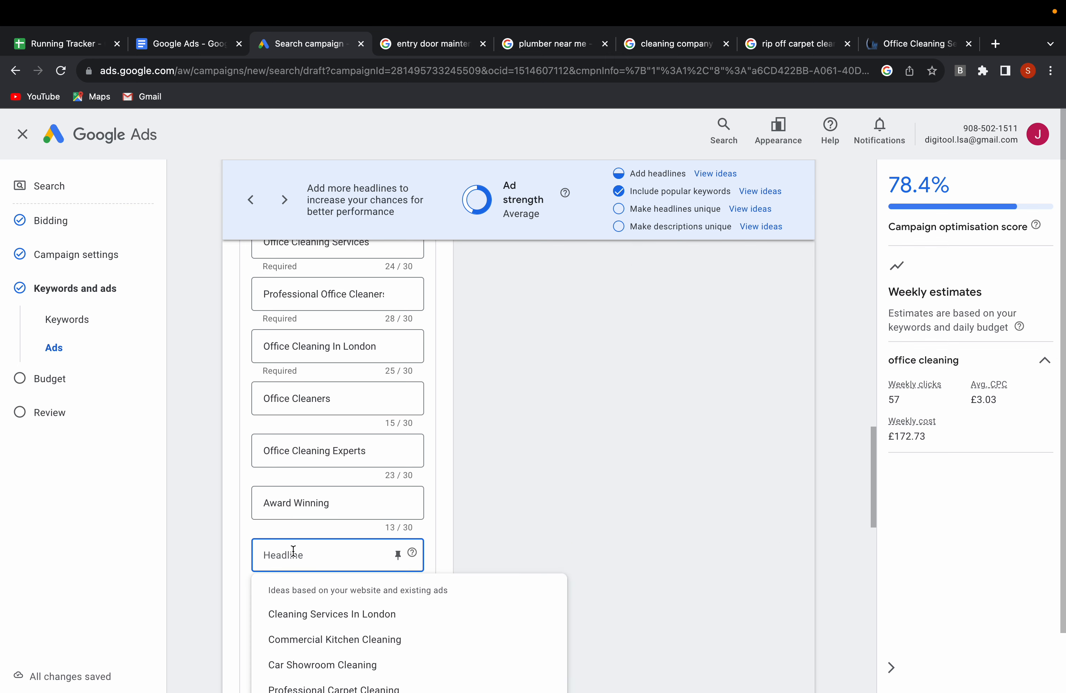
pyautogui.write('Rapid')
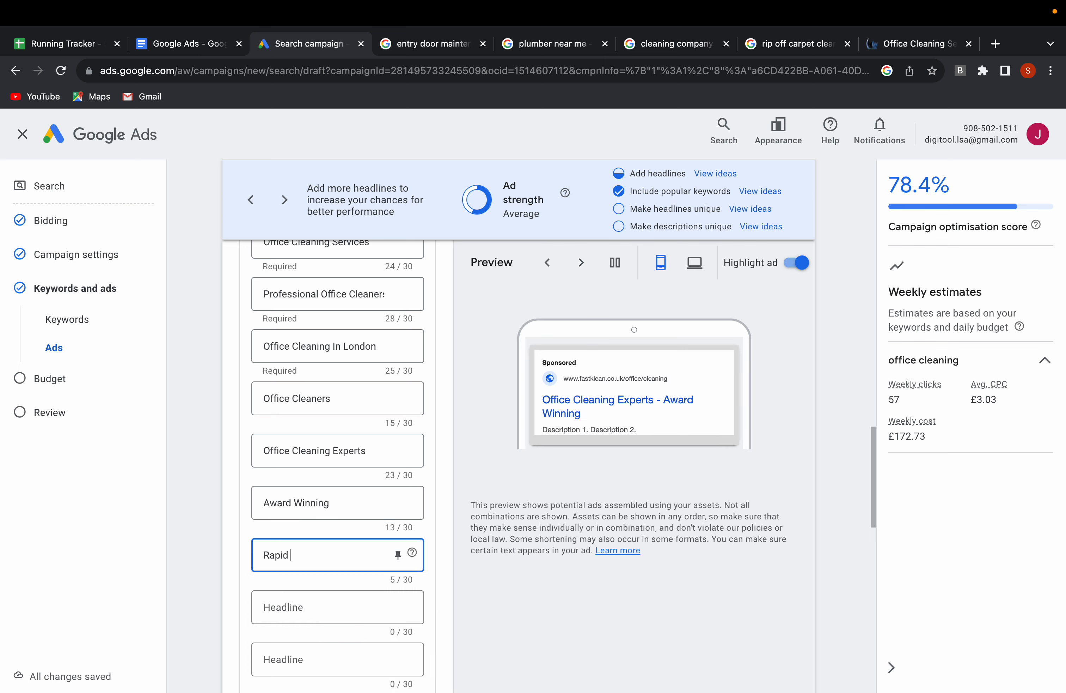
pyautogui.write(' Response')
# Add another headline field to the ad and start editing the empty eighth headline.
pyautogui.click(287, 610)
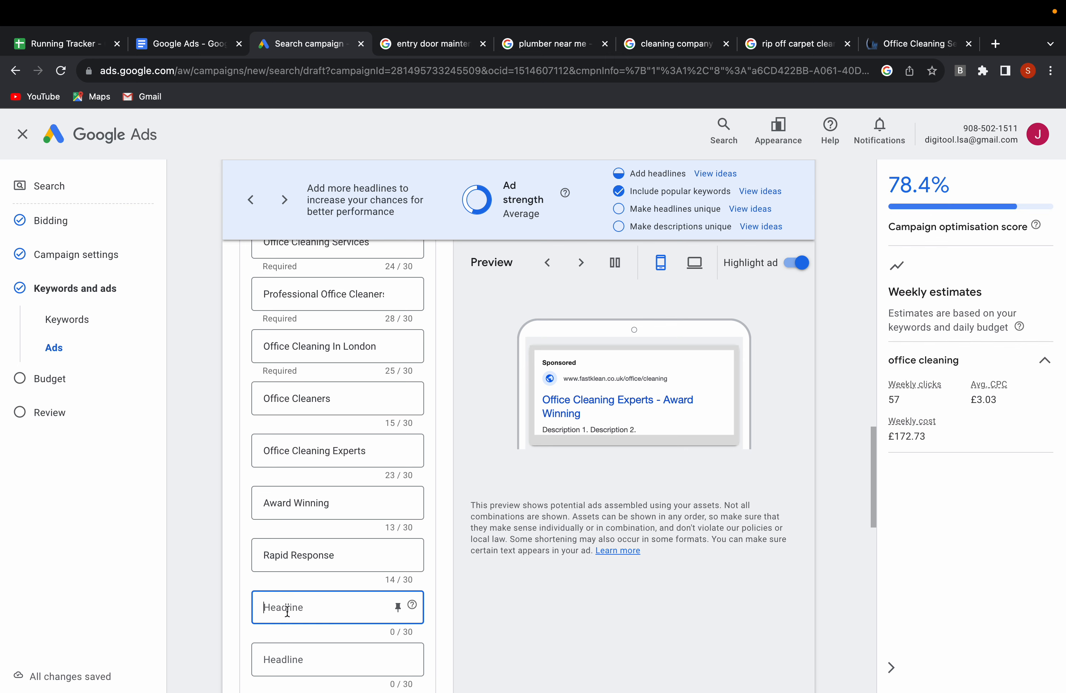
pyautogui.scroll(-1, 309, 544)
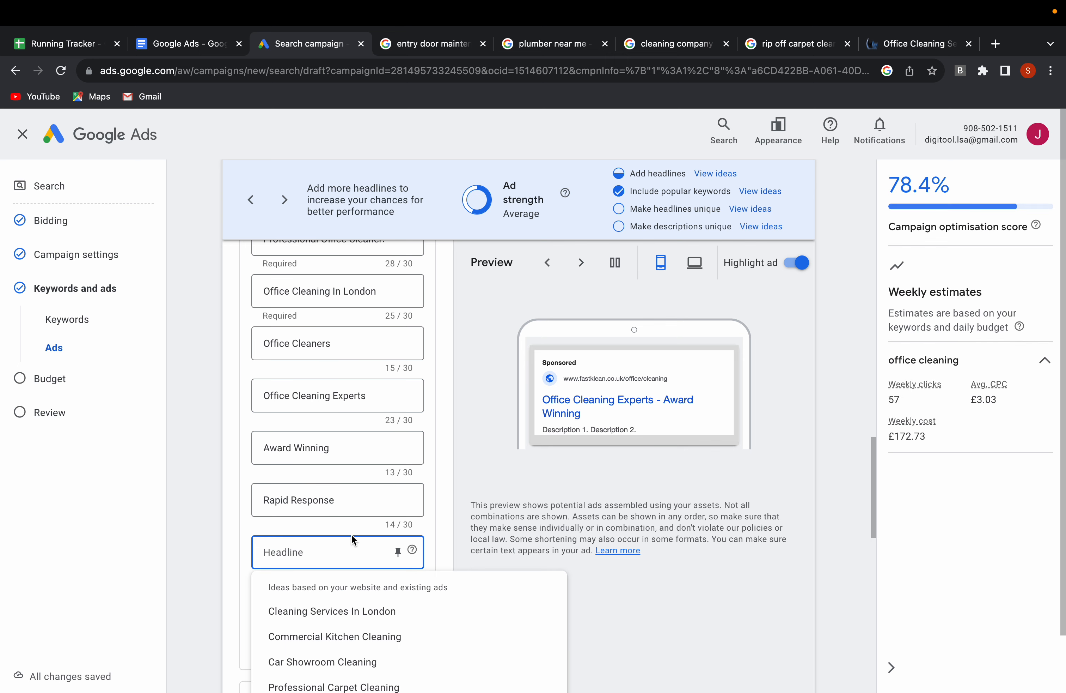
pyautogui.click(456, 539)
pyautogui.scroll(-1, 445, 543)
pyautogui.click(288, 594)
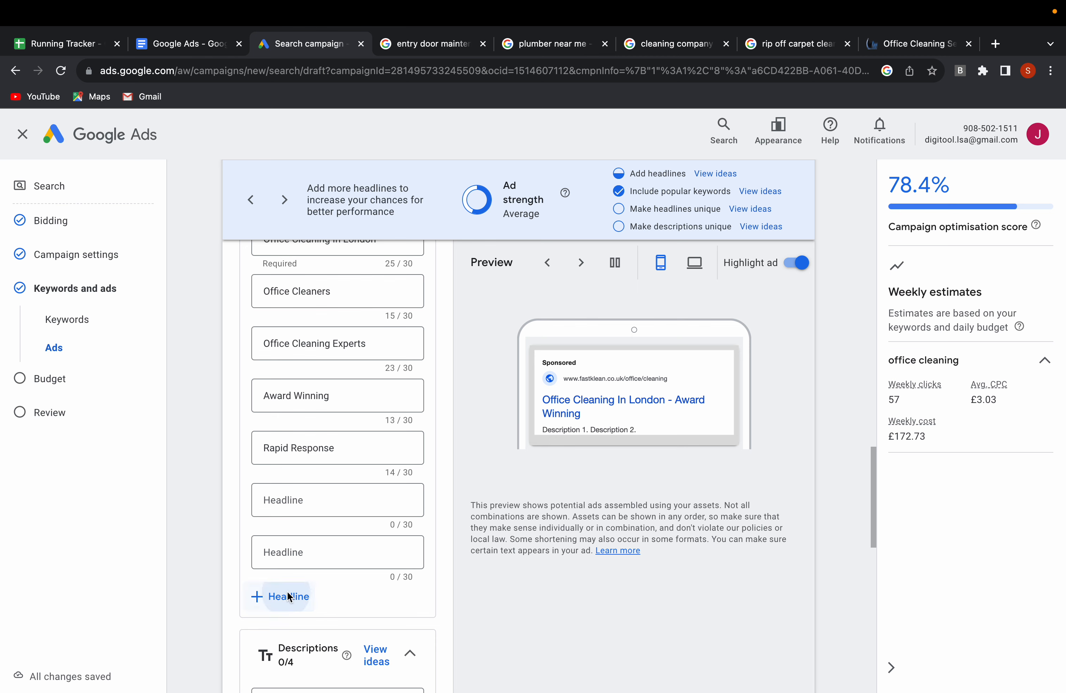
pyautogui.click(306, 496)
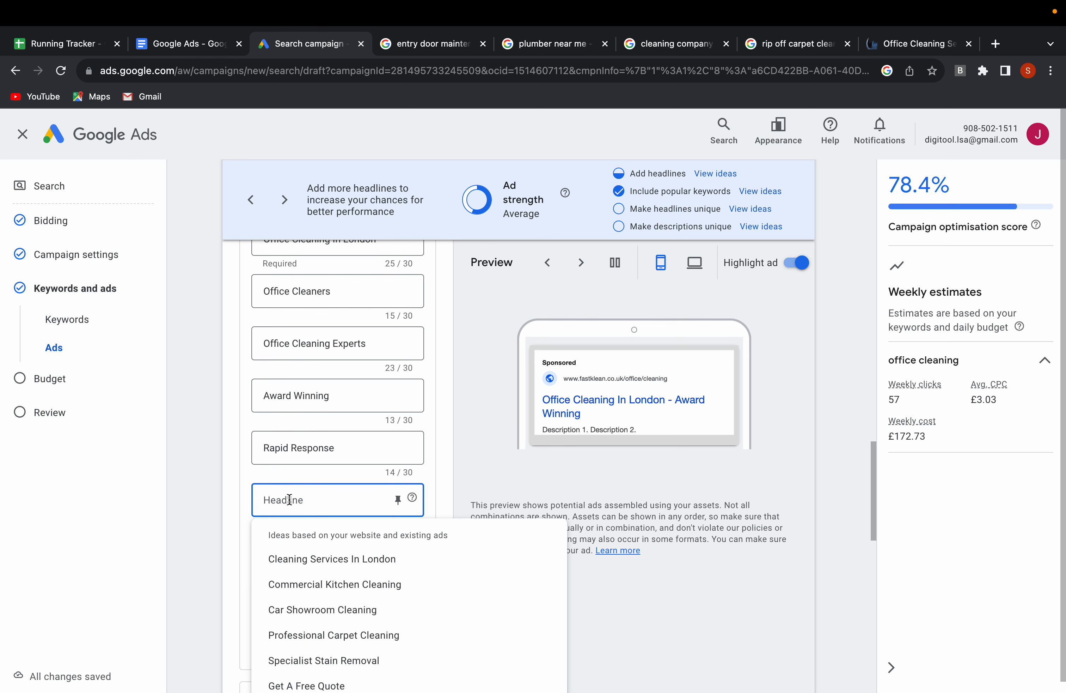
pyautogui.write('Fart')
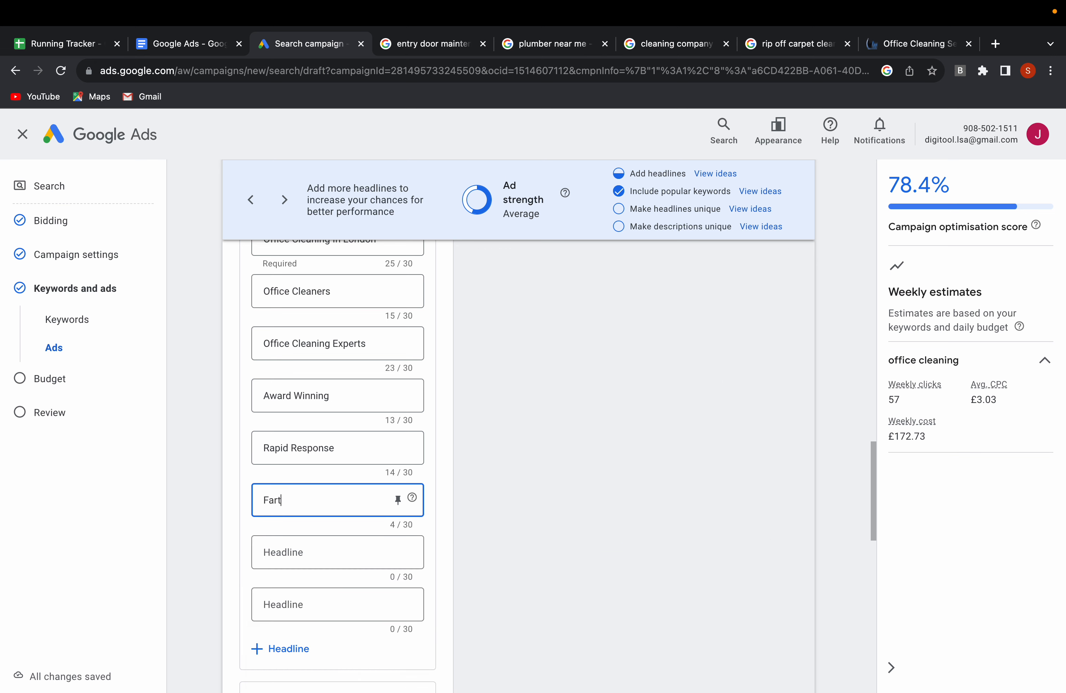
pyautogui.press('BackSpace')
pyautogui.press('BackSpace')
pyautogui.press('BackSpace')
pyautogui.press('BackSpace')
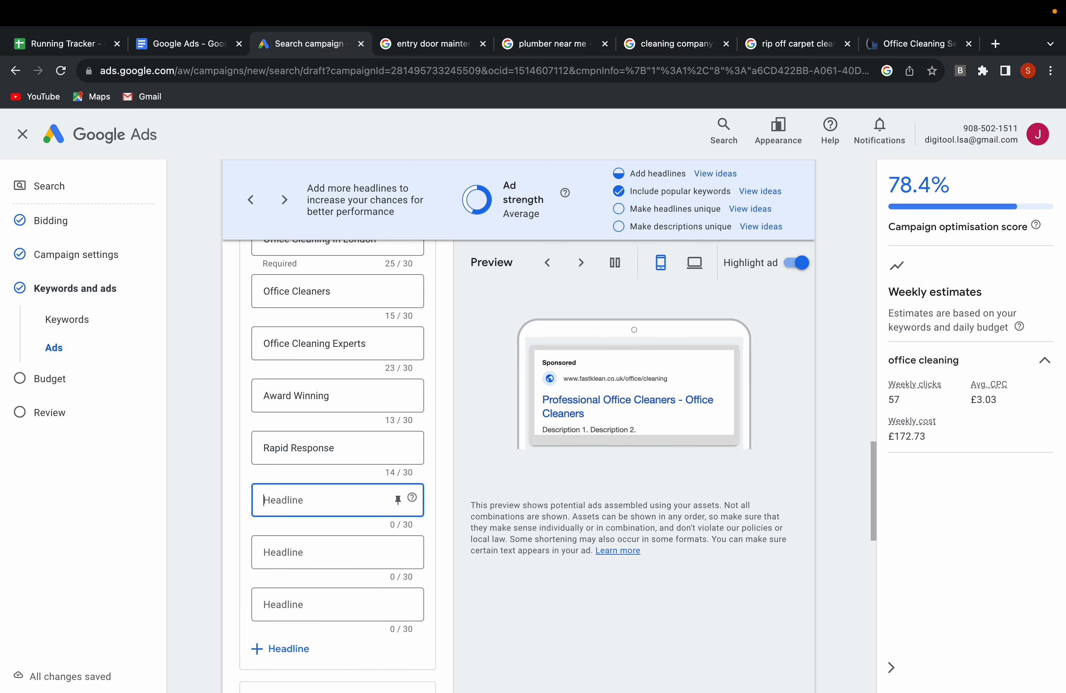
# Set the eighth headline to "Highly Affordable Prices".
pyautogui.write('Affordab')
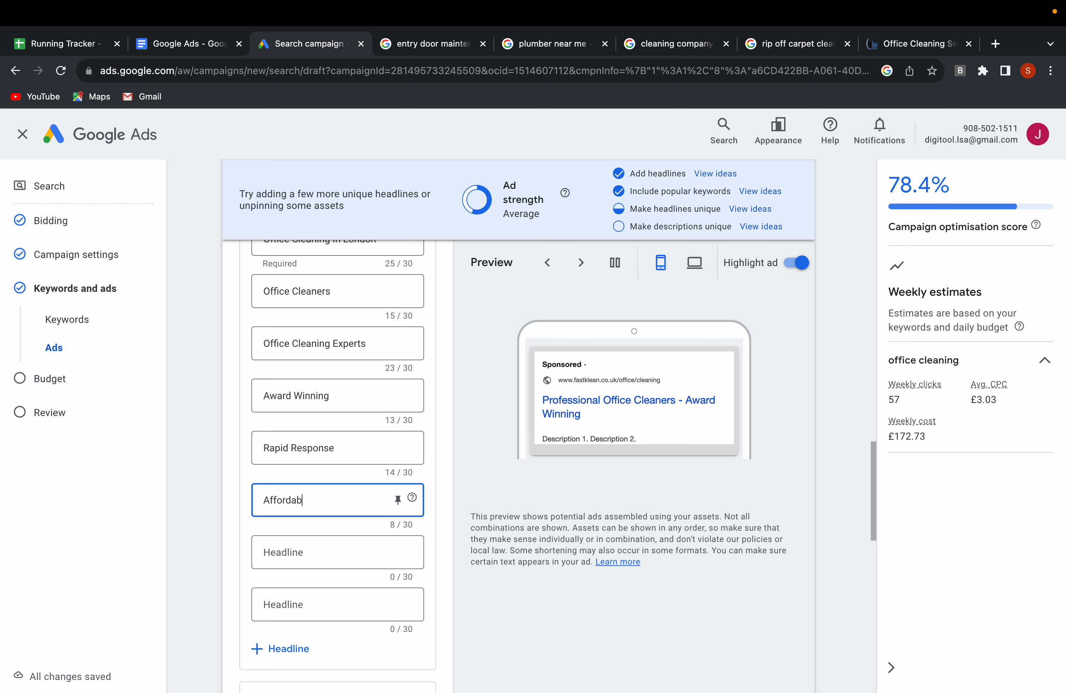
pyautogui.write('le Pr')
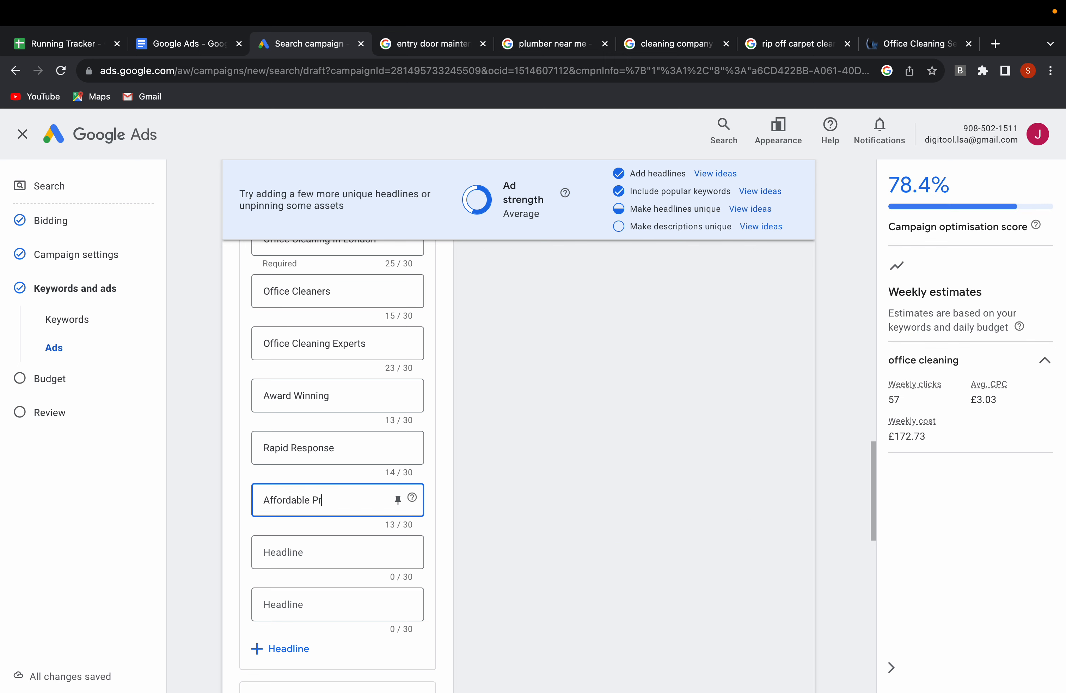
pyautogui.write('ices')
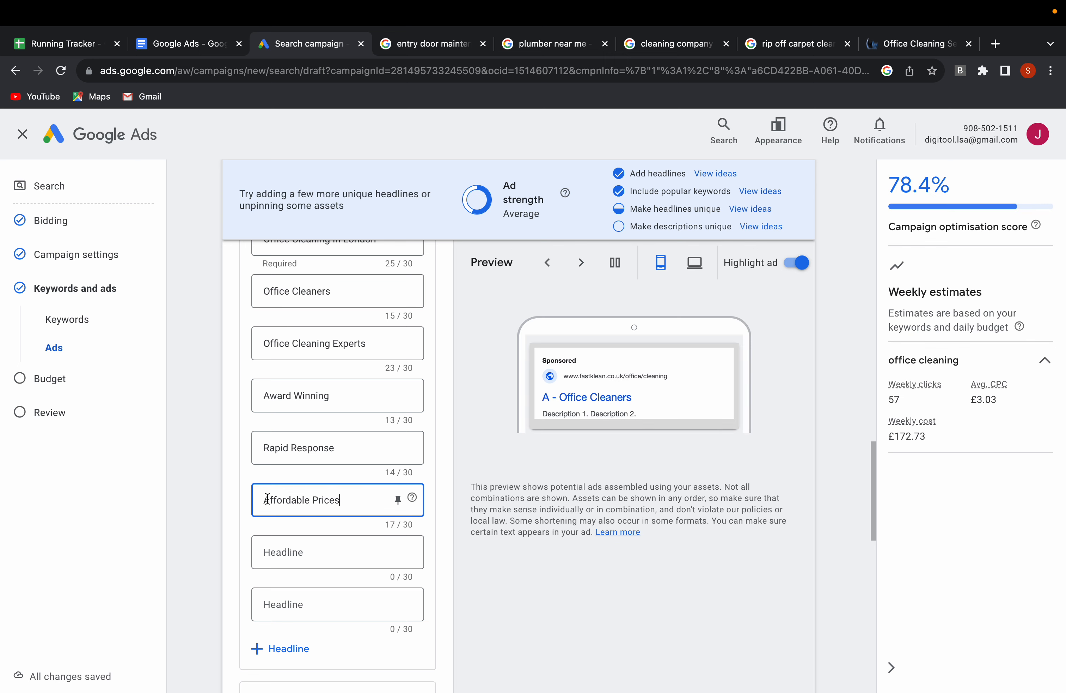
pyautogui.click(265, 499)
pyautogui.write('High')
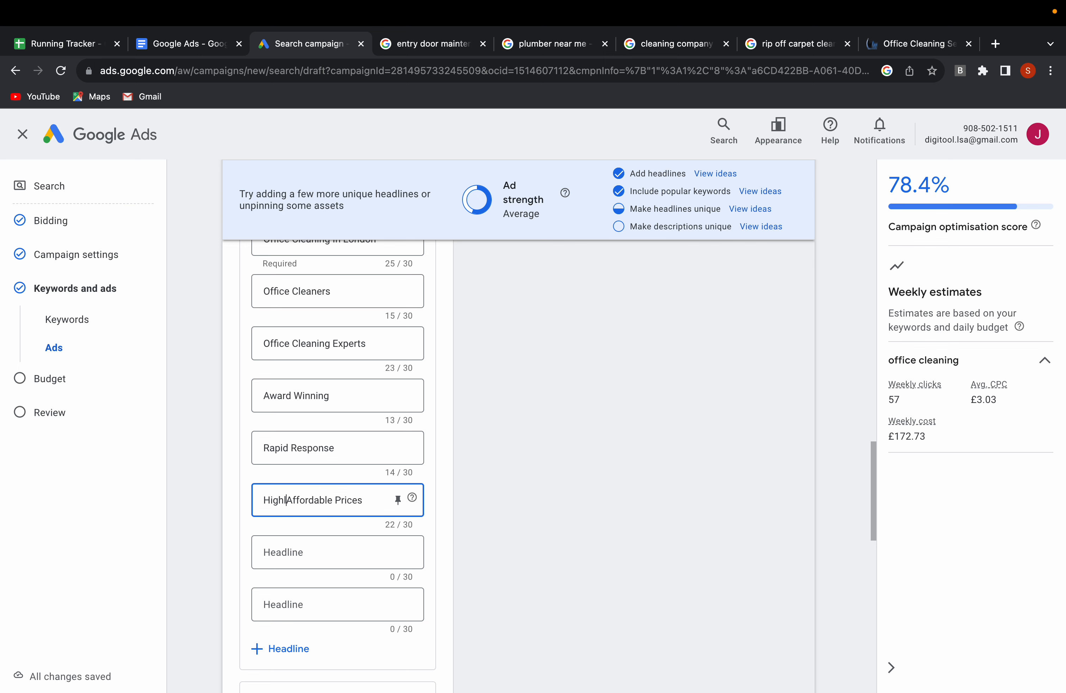
pyautogui.write('ly')
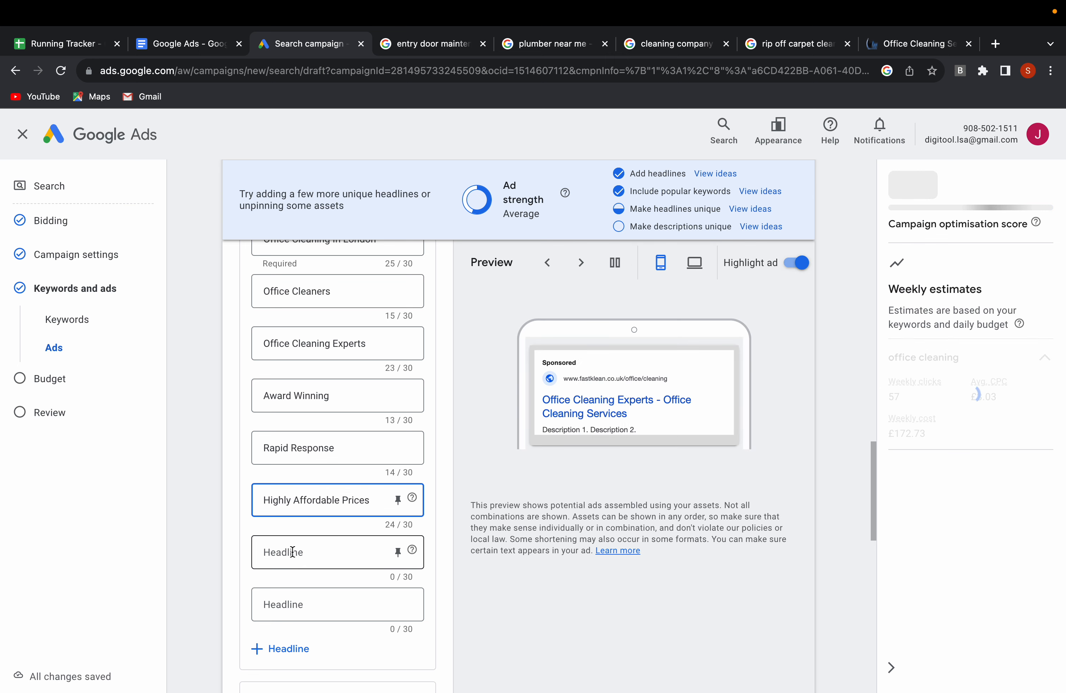
# Enter "VIP Service" as the ninth headline.
pyautogui.click(292, 552)
pyautogui.scroll(-1, 320, 542)
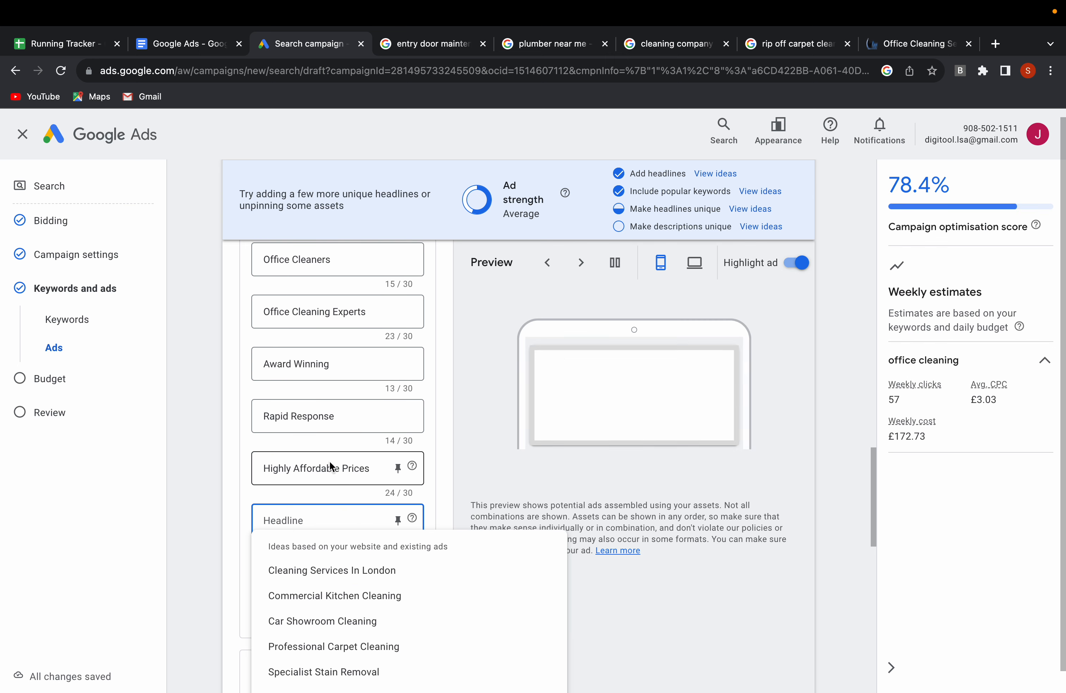
pyautogui.scroll(-2, 343, 456)
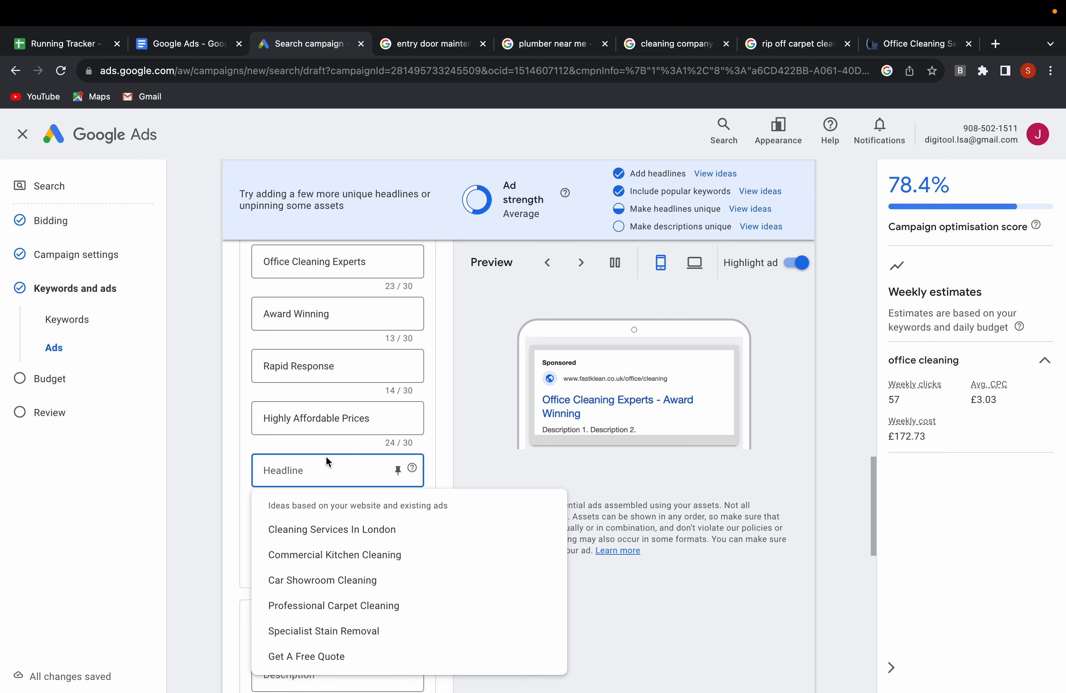
pyautogui.write('P')
pyautogui.press('BackSpace')
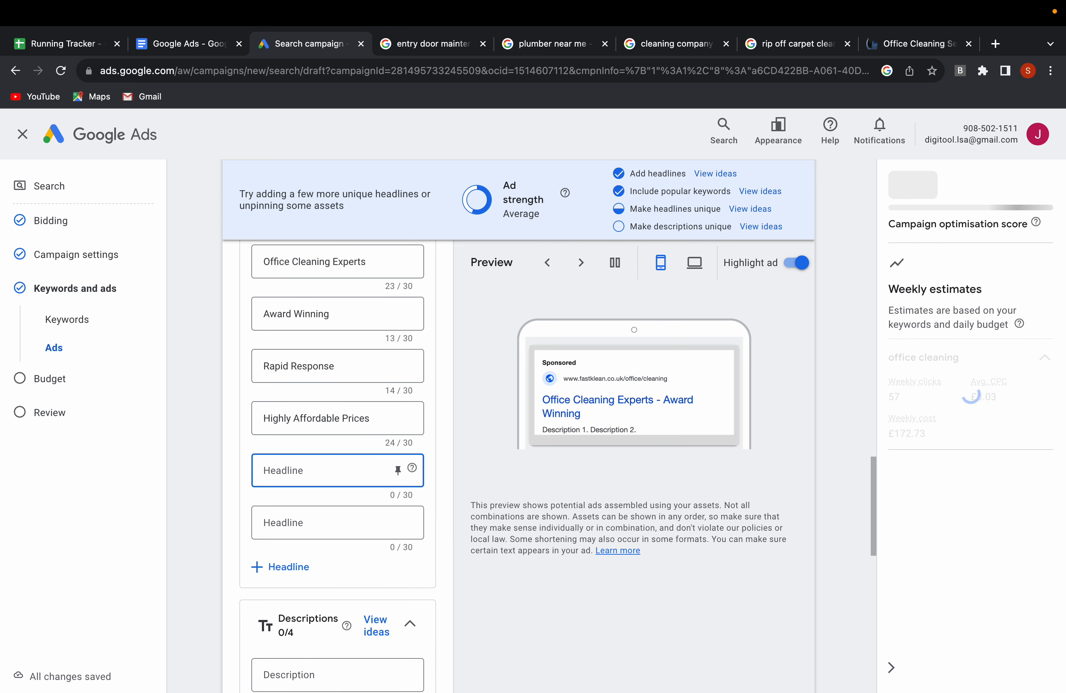
pyautogui.write('VIP Ser')
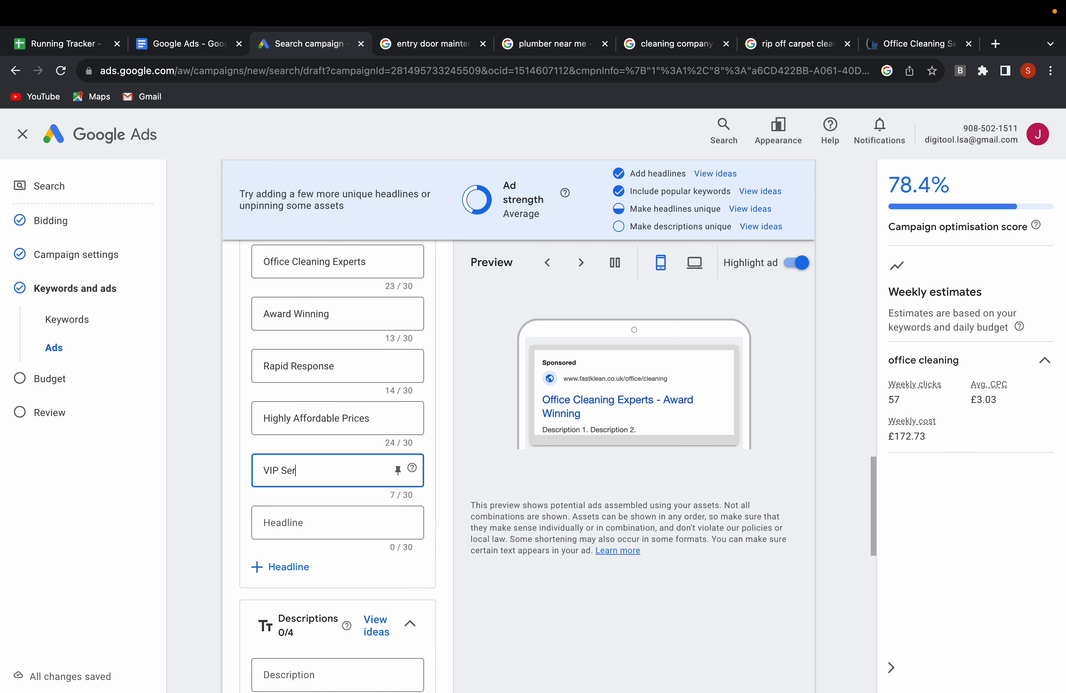
pyautogui.write('vice')
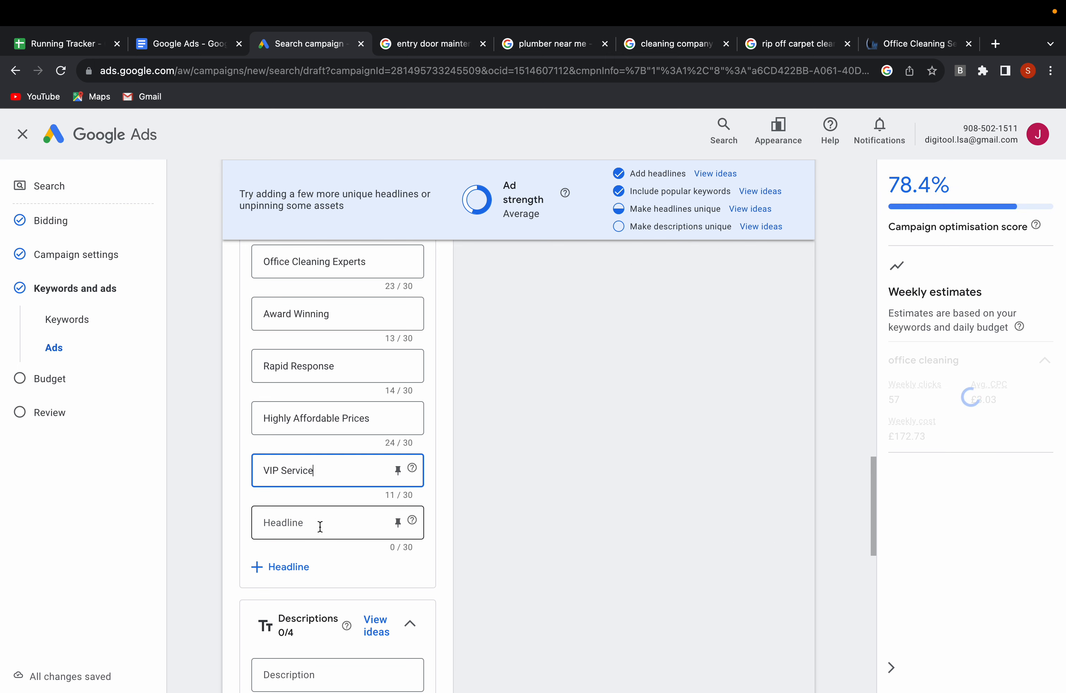
# Enter "Open Evenings & Weekends" as the tenth headline.
pyautogui.click(310, 524)
pyautogui.scroll(1, 300, 495)
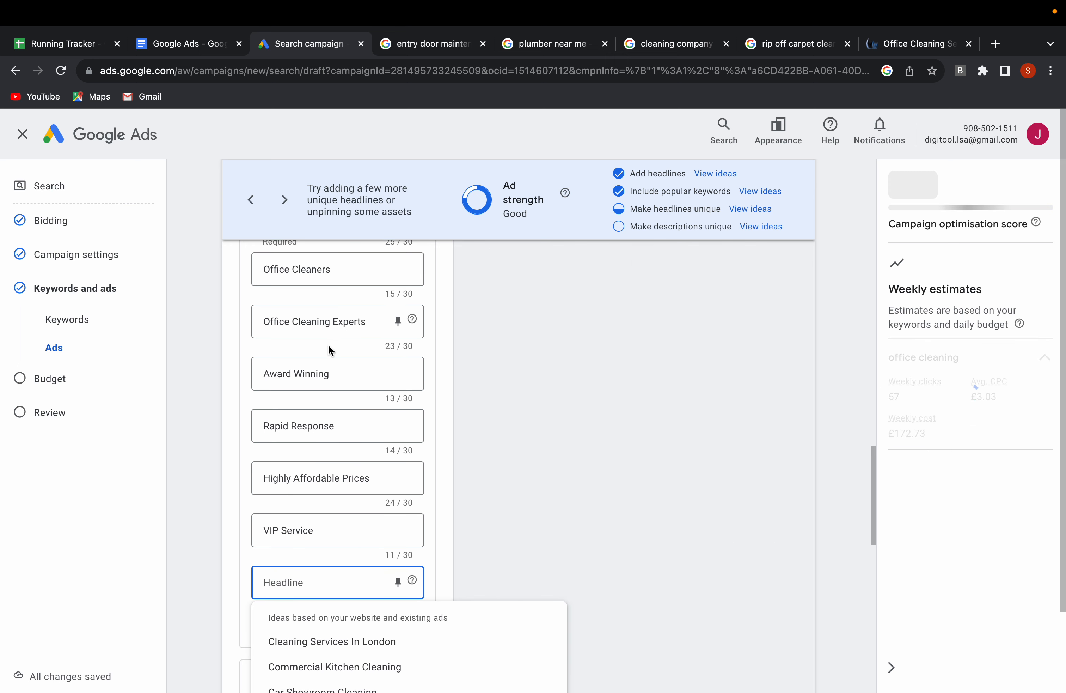
pyautogui.scroll(-2, 283, 503)
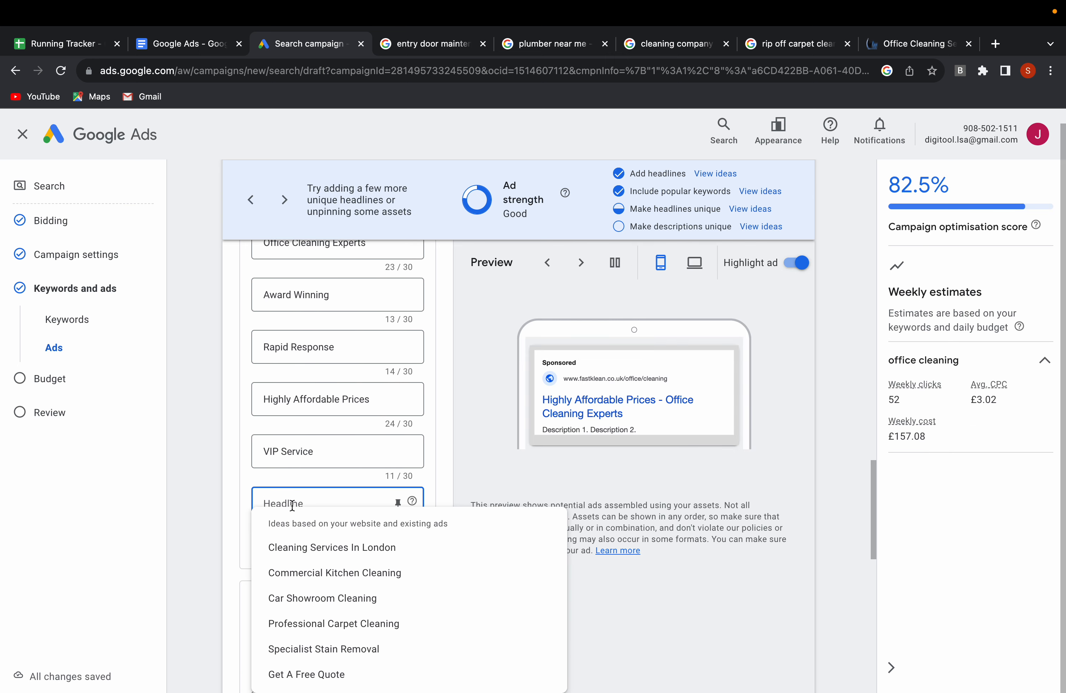
pyautogui.click(286, 503)
pyautogui.scroll(-1, 296, 500)
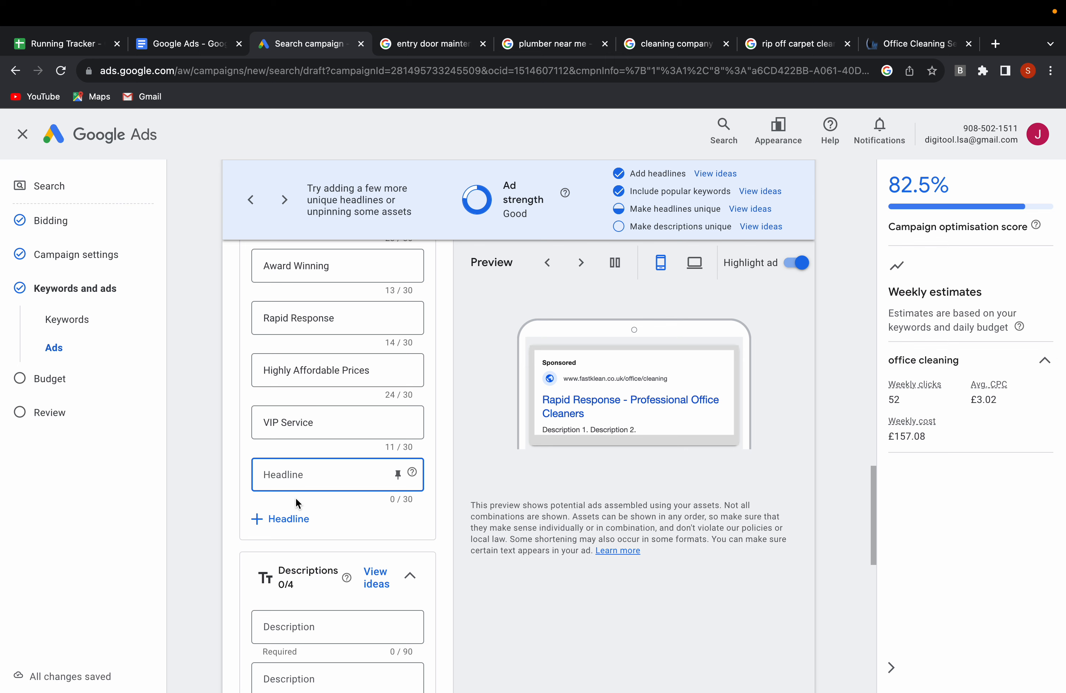
pyautogui.write('Evenin')
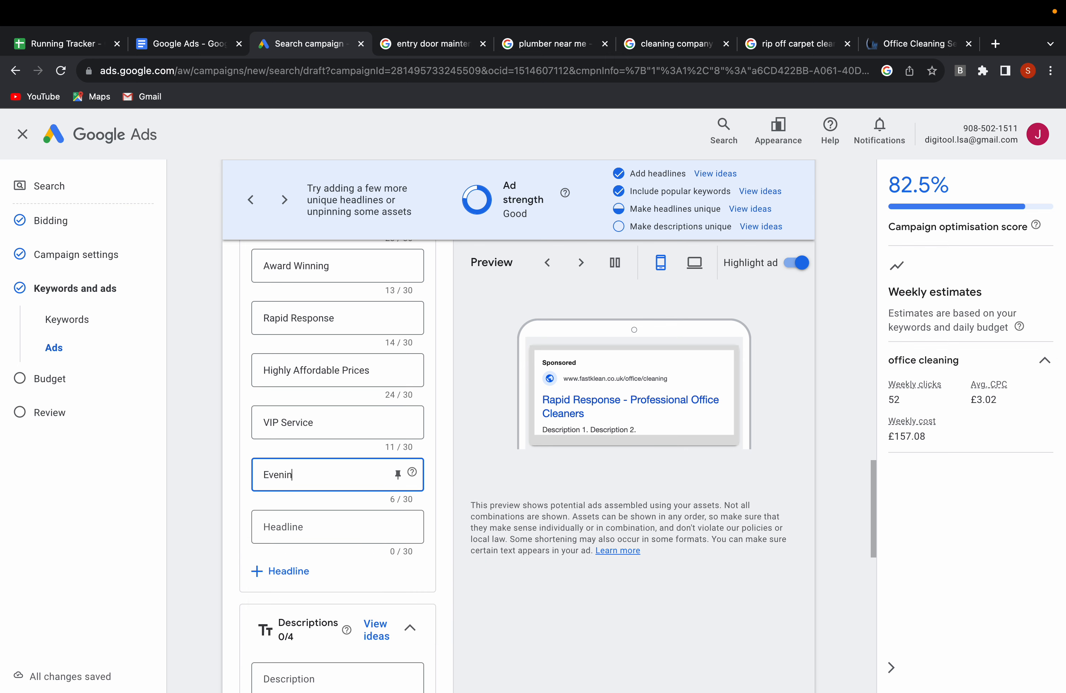
pyautogui.write('gs')
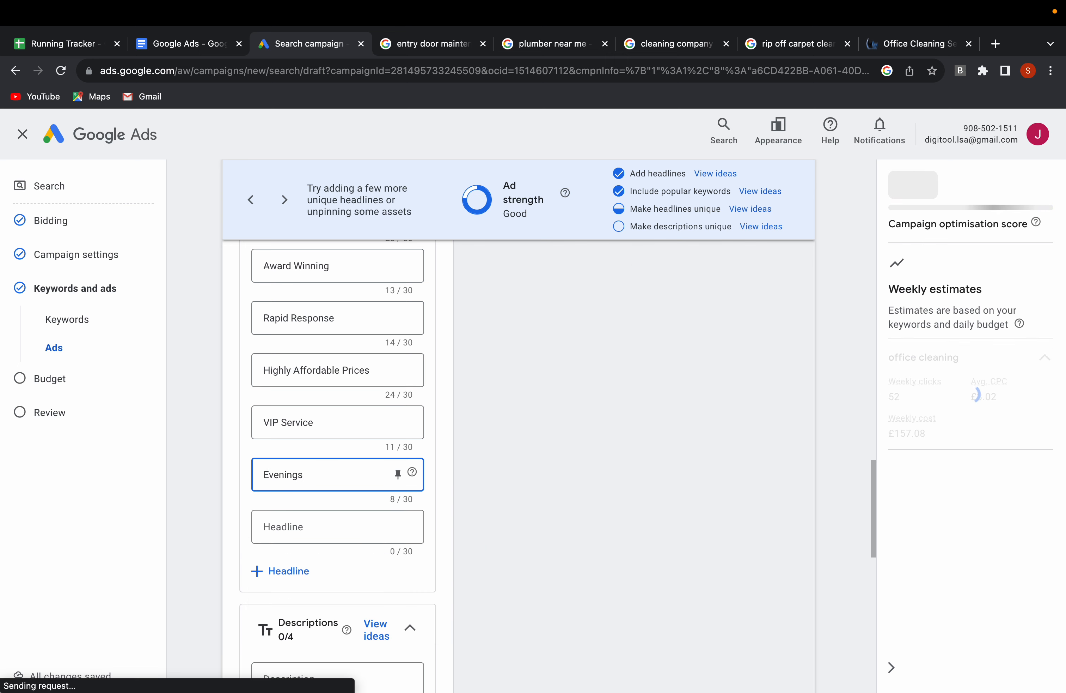
pyautogui.write(' & Weeke')
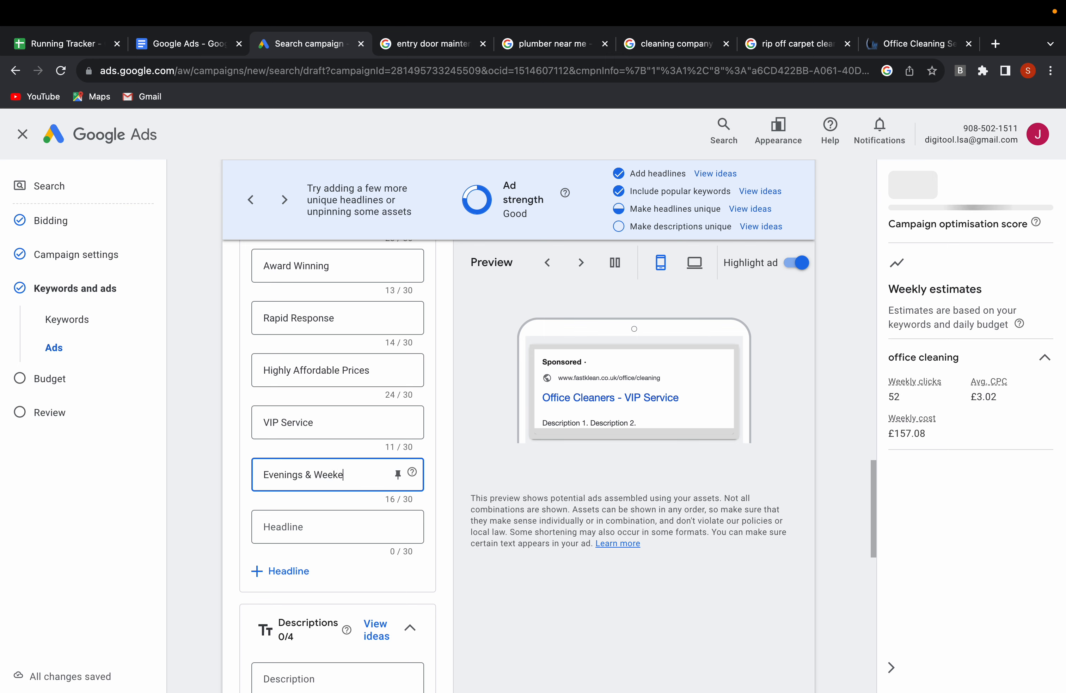
pyautogui.write('nds')
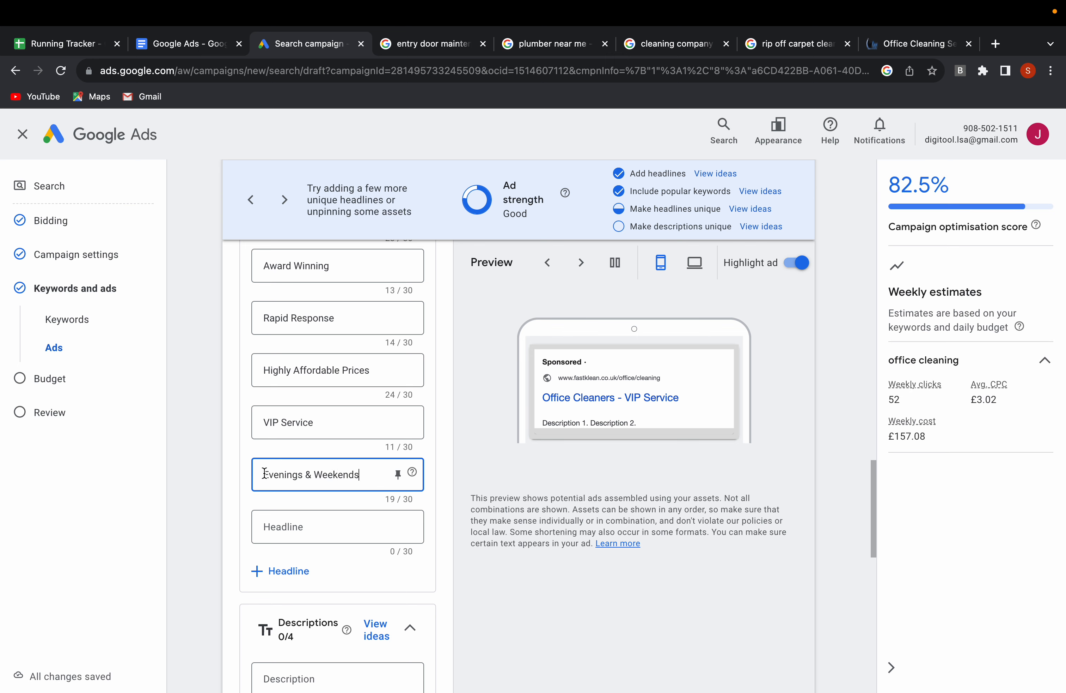
pyautogui.click(264, 474)
pyautogui.write('Open')
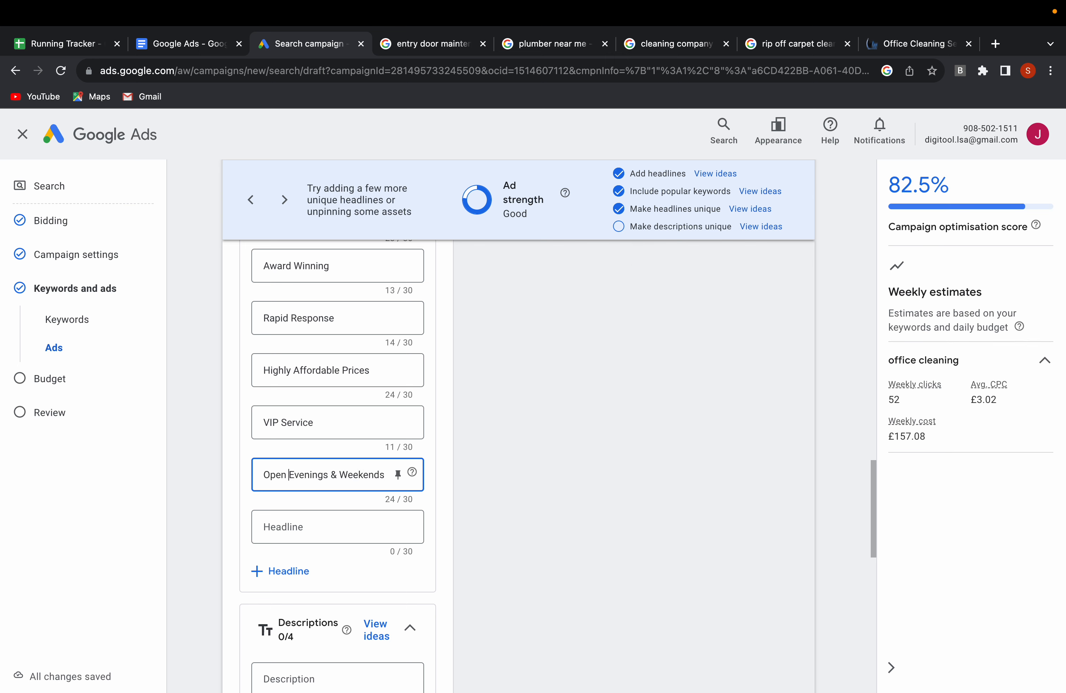
# Add three more empty headline fields to the ad.
pyautogui.scroll(3, 309, 420)
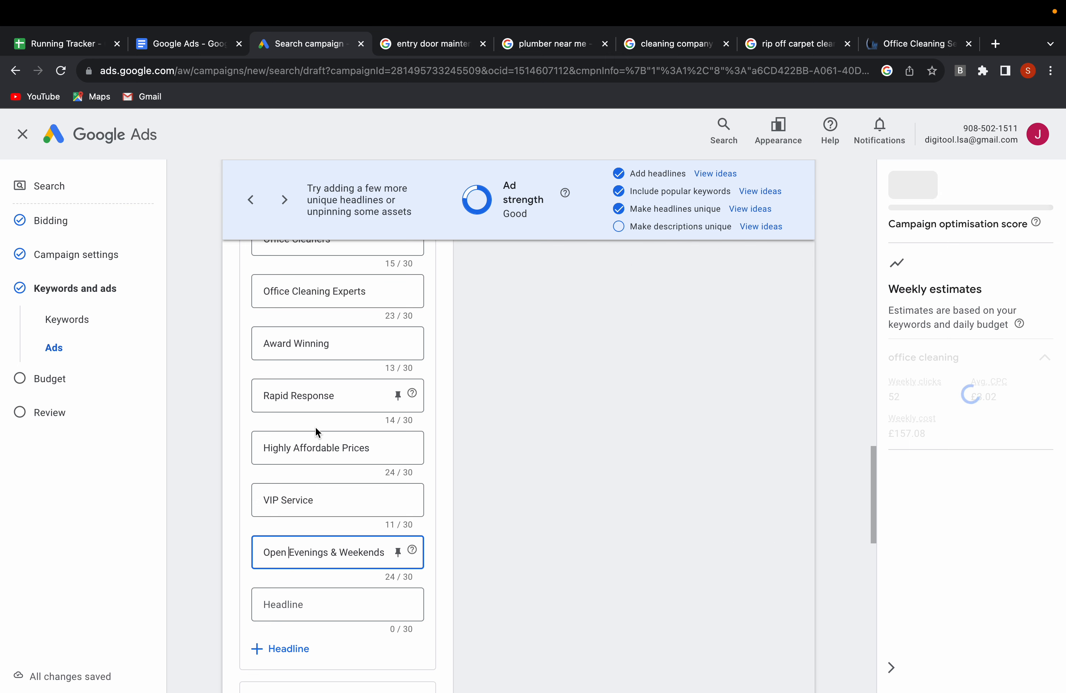
pyautogui.scroll(1, 317, 432)
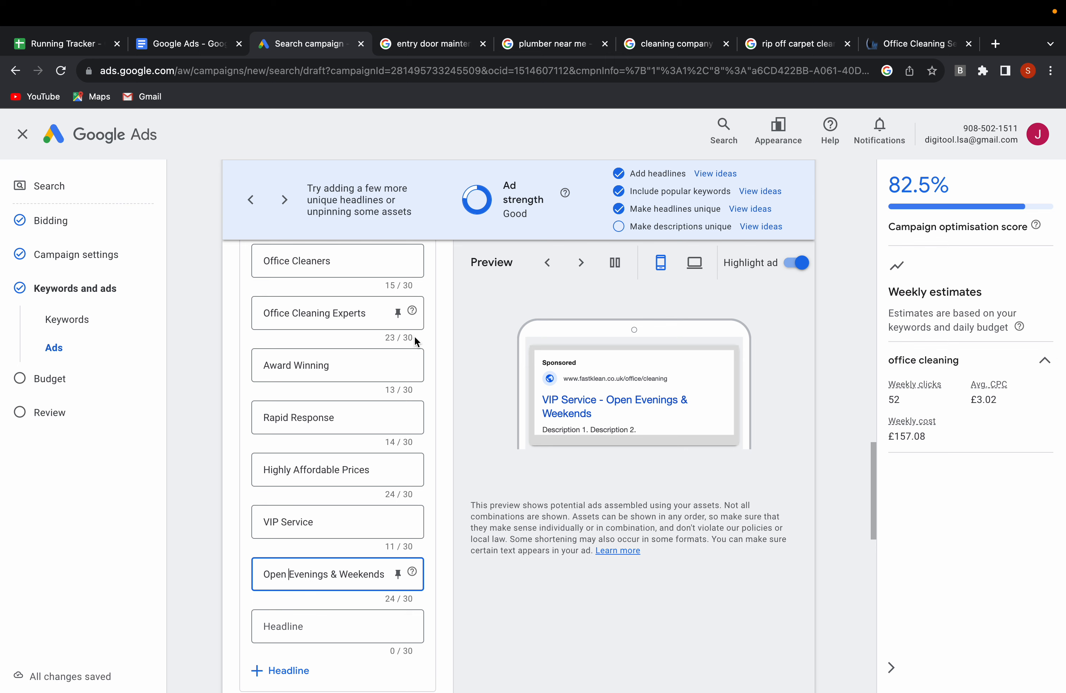
pyautogui.scroll(-3, 418, 470)
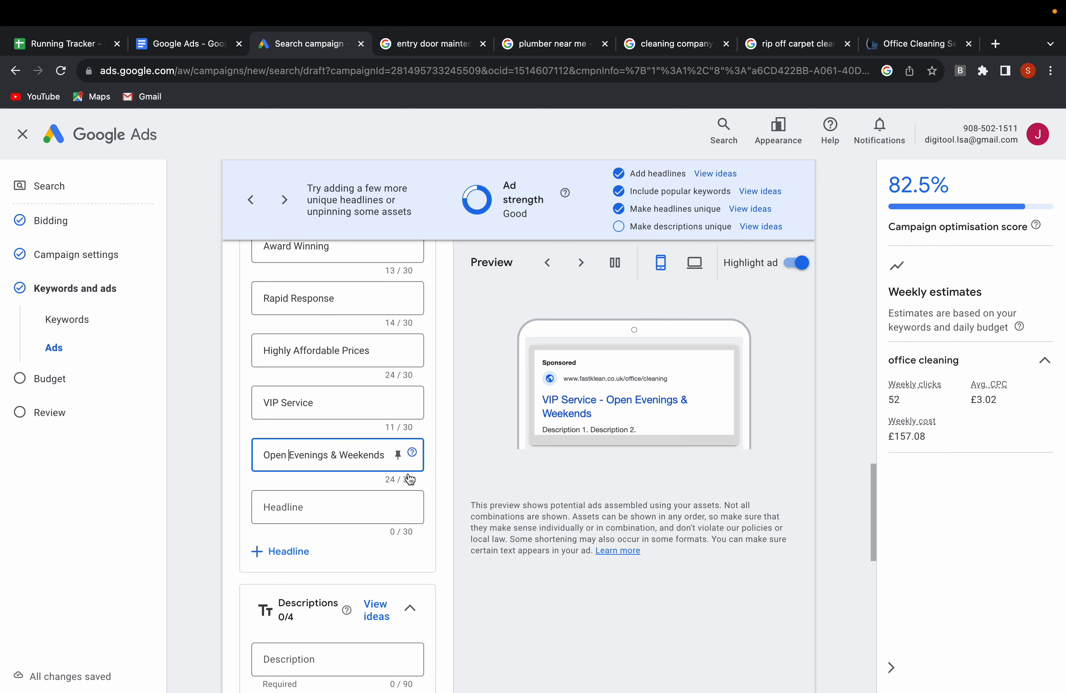
pyautogui.click(279, 546)
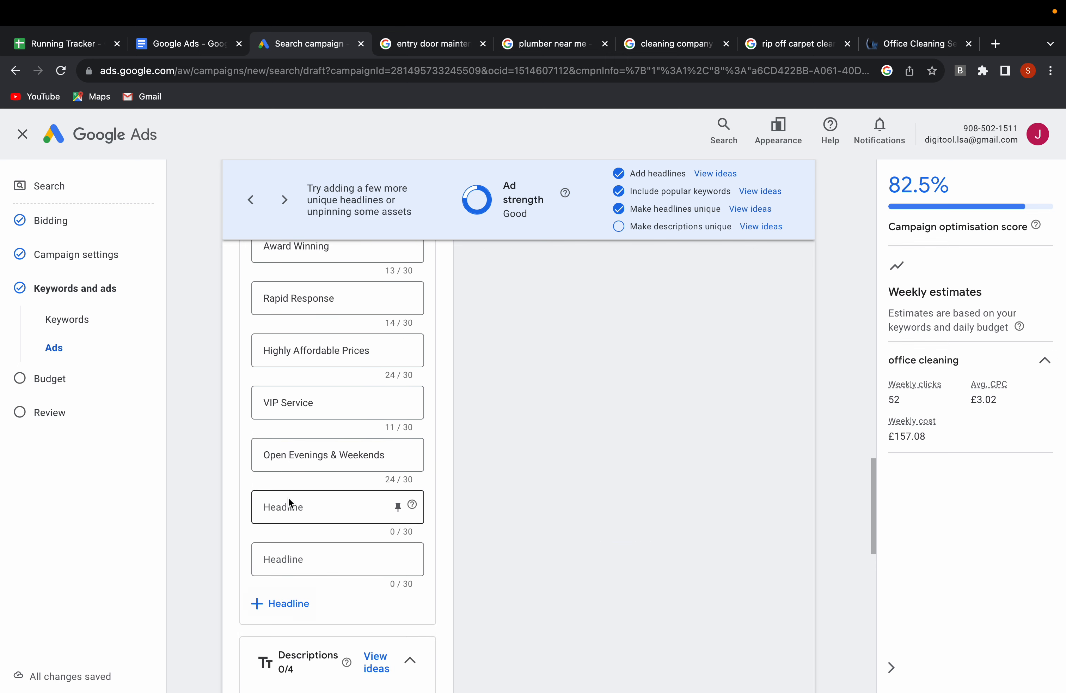
pyautogui.scroll(-2, 288, 496)
pyautogui.click(286, 517)
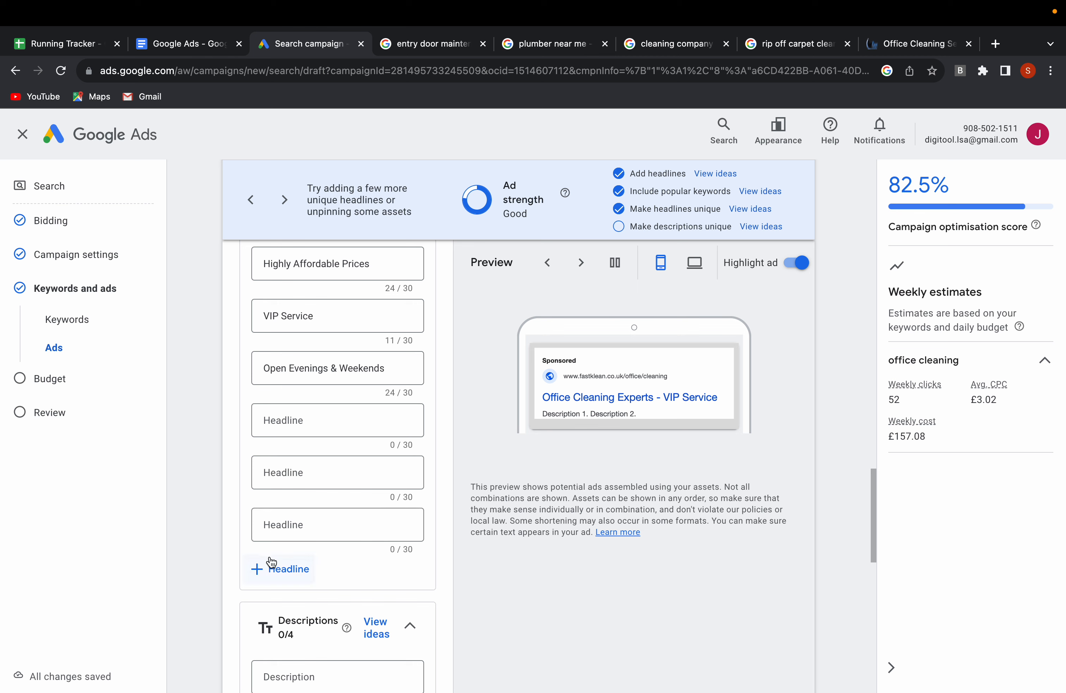
pyautogui.click(280, 568)
# Enter "Call Now" as the eleventh headline.
pyautogui.click(292, 425)
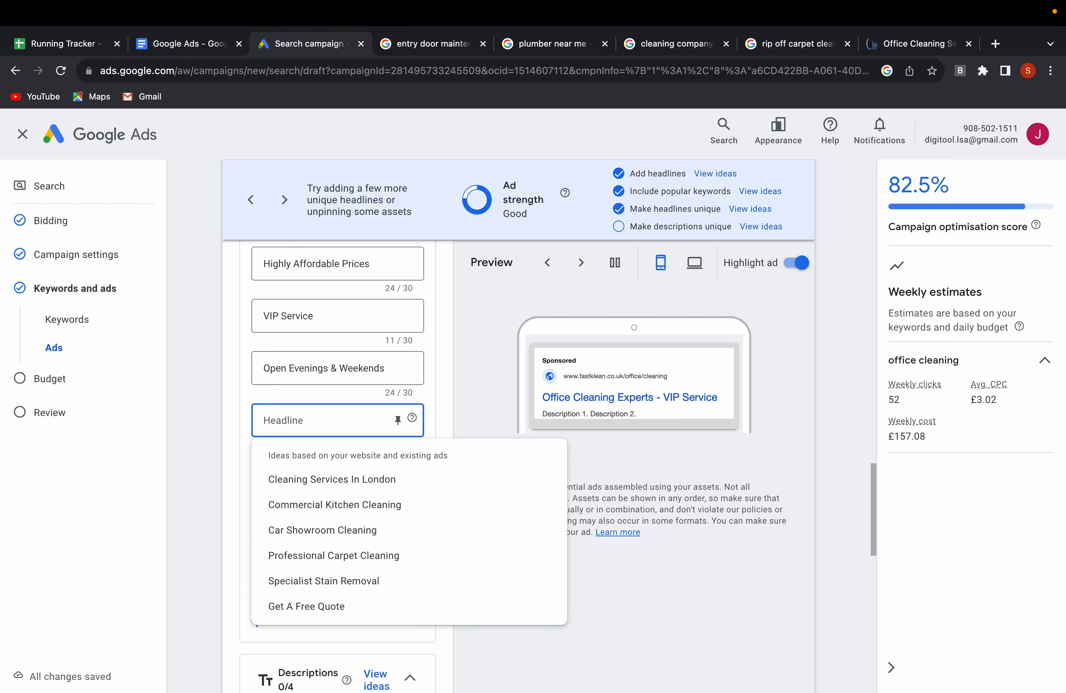
pyautogui.write('CallNo')
pyautogui.press('BackSpace')
pyautogui.press('BackSpace')
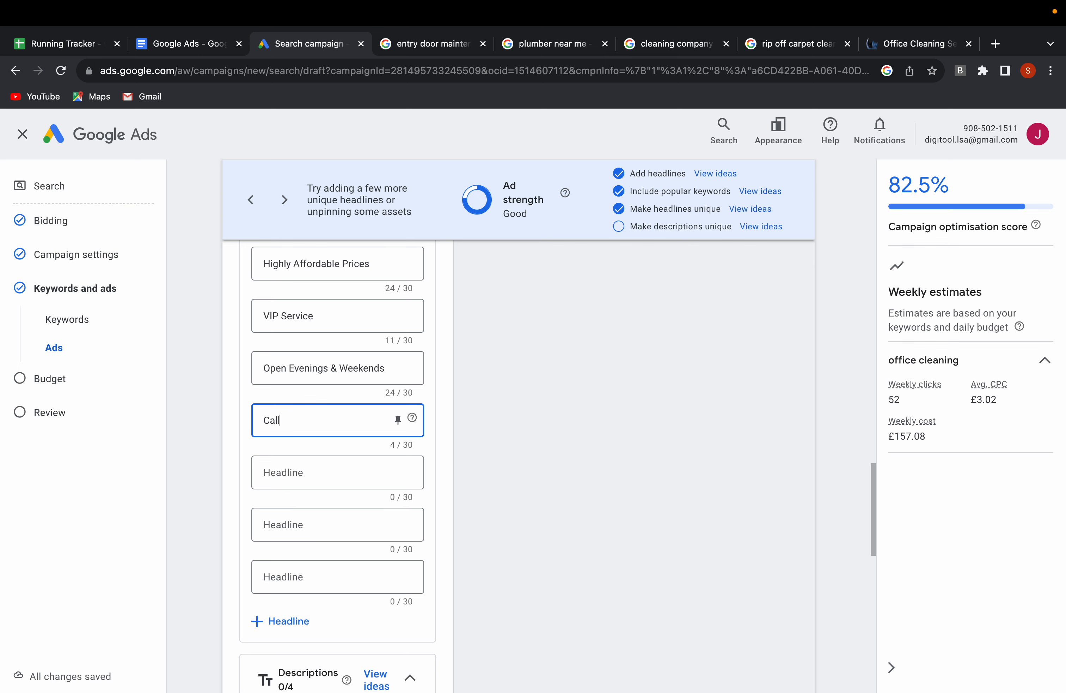
pyautogui.write('Now')
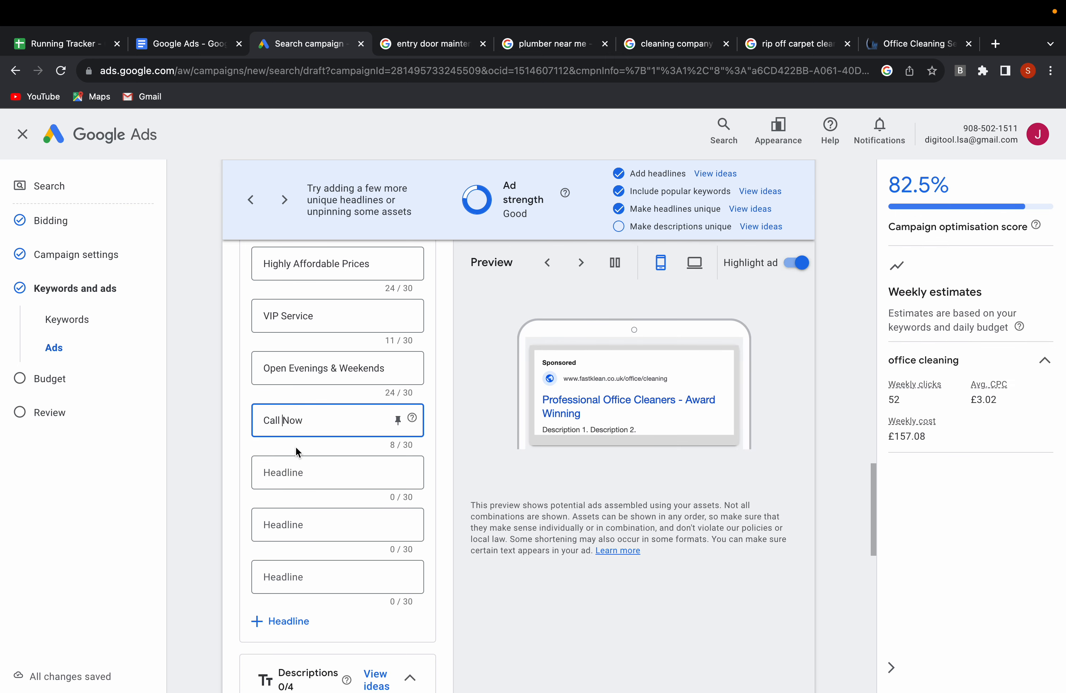
# Enter "Book Your Clean" as the twelfth headline and "Book Your Quote" as the thirteenth.
pyautogui.click(286, 478)
pyautogui.write('Book You')
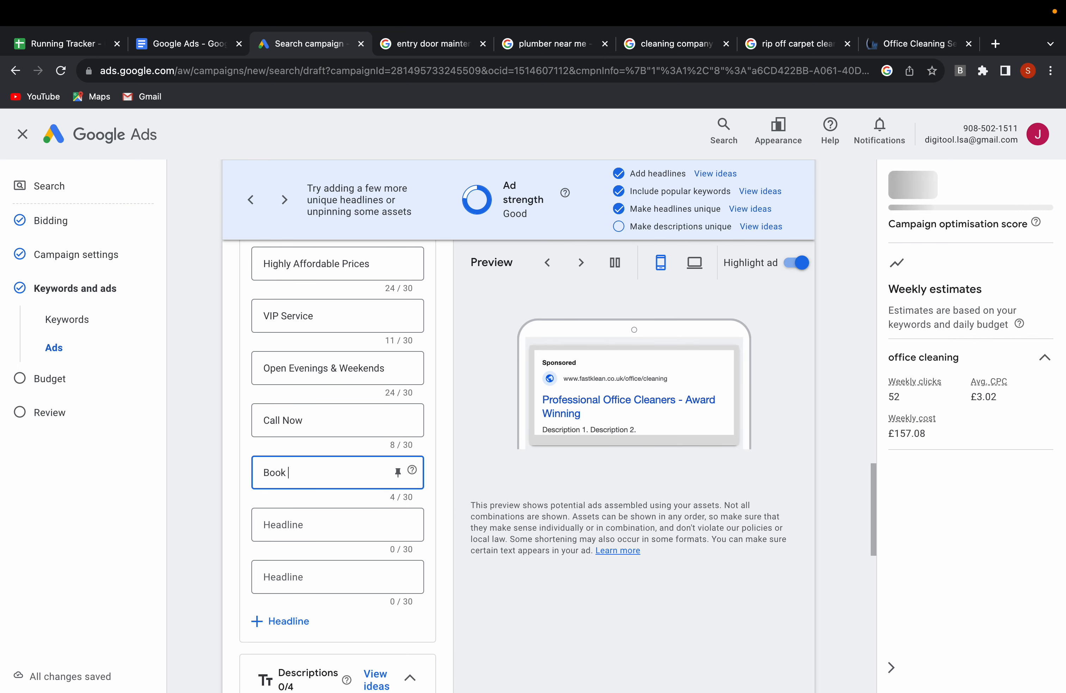
pyautogui.write('Clean')
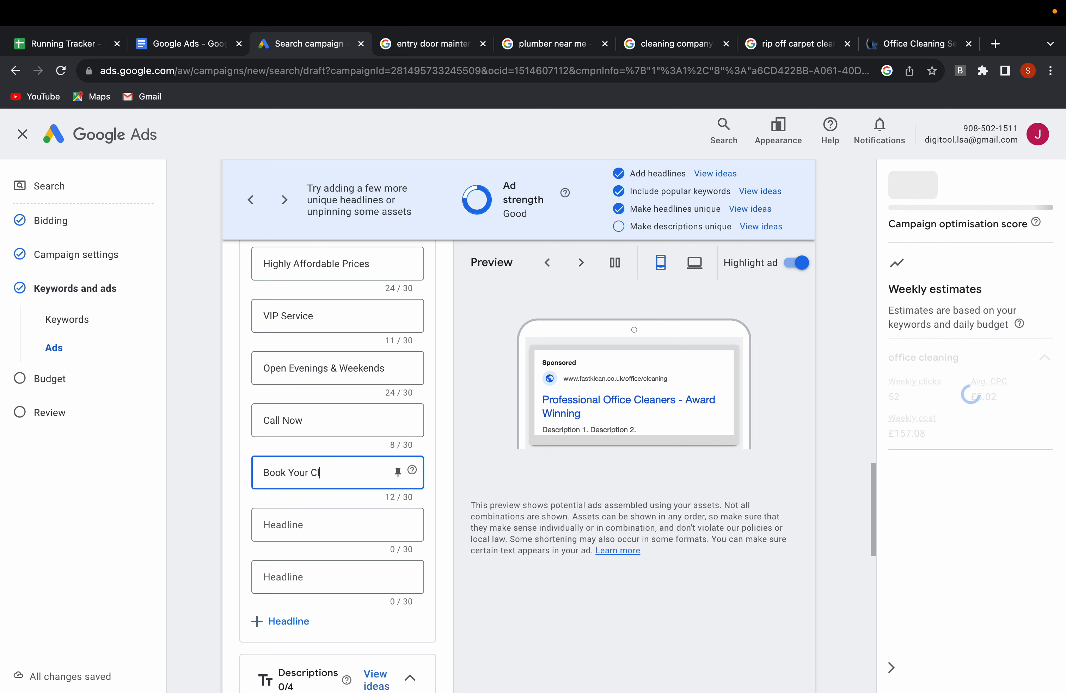
pyautogui.click(285, 518)
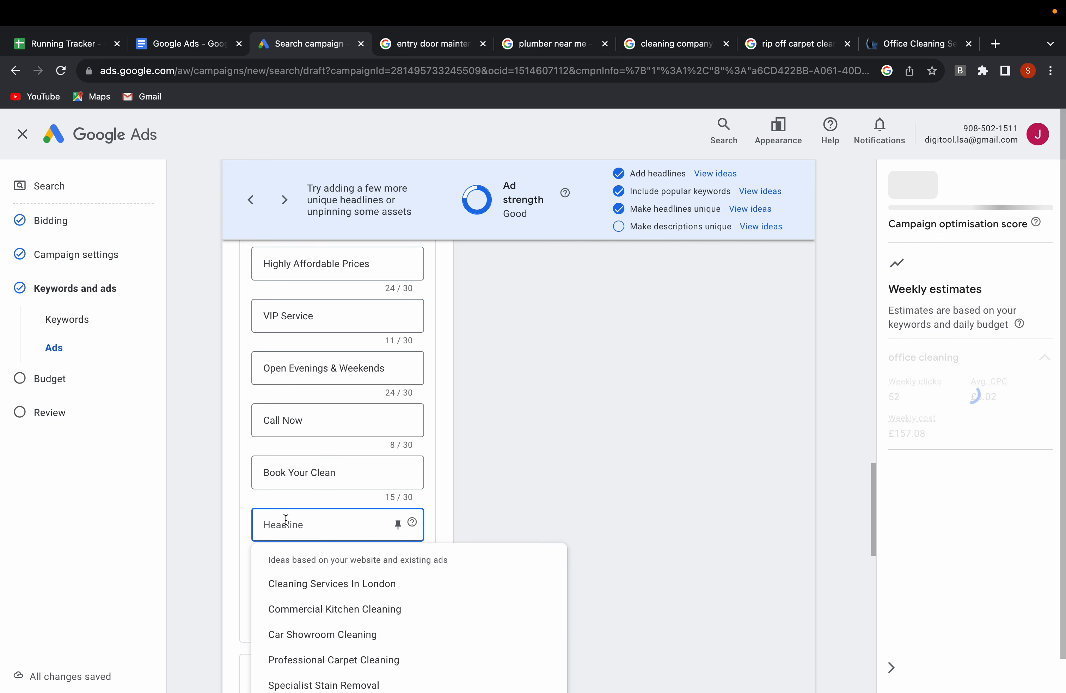
pyautogui.write('Book Your Quote')
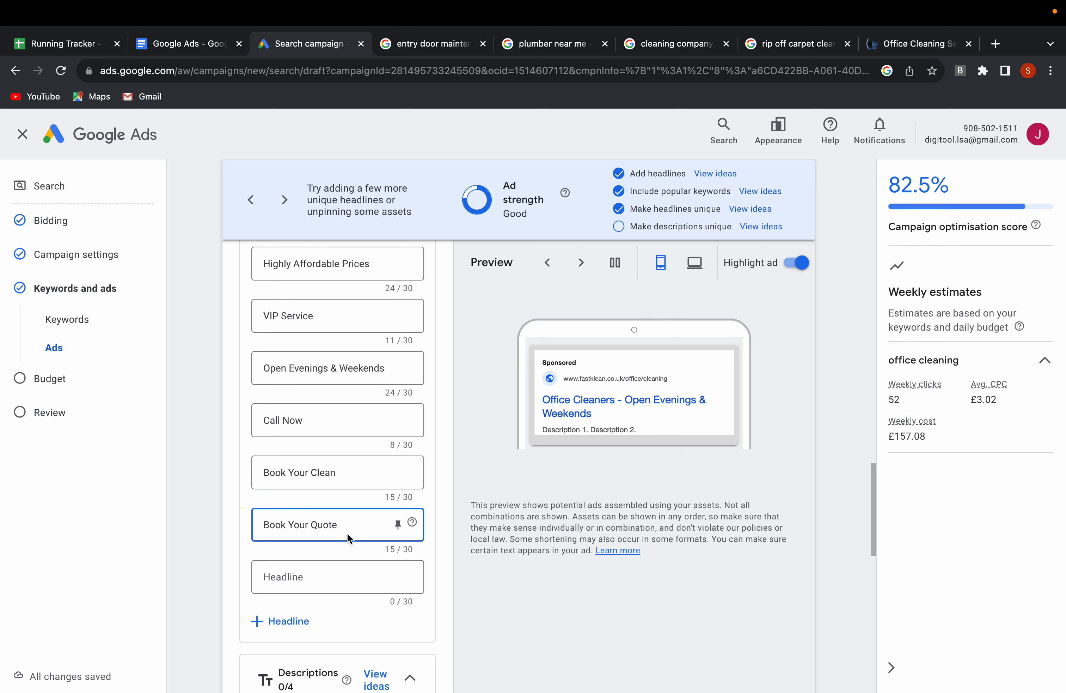
# Pin the headlines "Office Cleaning Services" and "Professional Office Cleaners" so they show only in position 1.
pyautogui.scroll(-1, 347, 538)
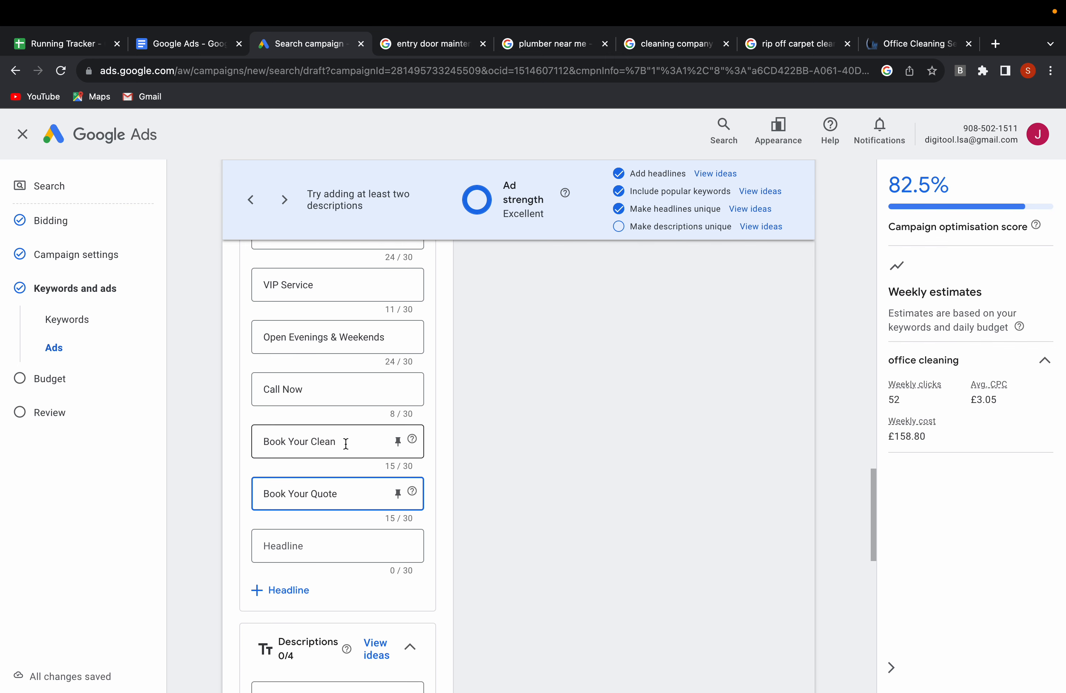
pyautogui.scroll(1, 345, 443)
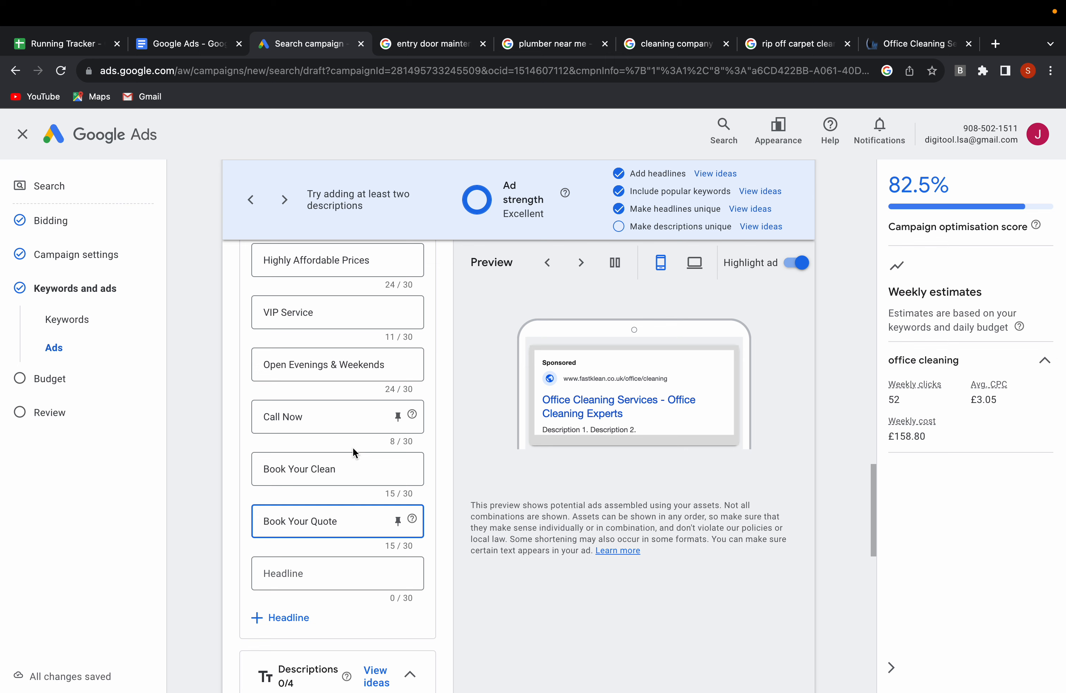
pyautogui.scroll(9, 349, 474)
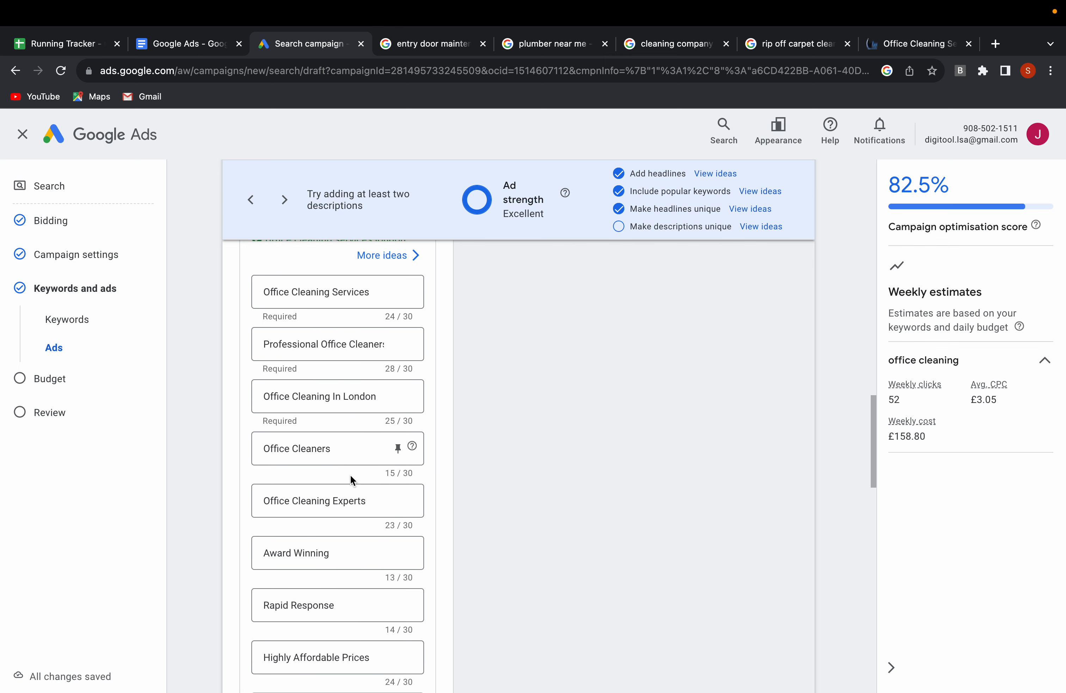
pyautogui.scroll(-2, 350, 474)
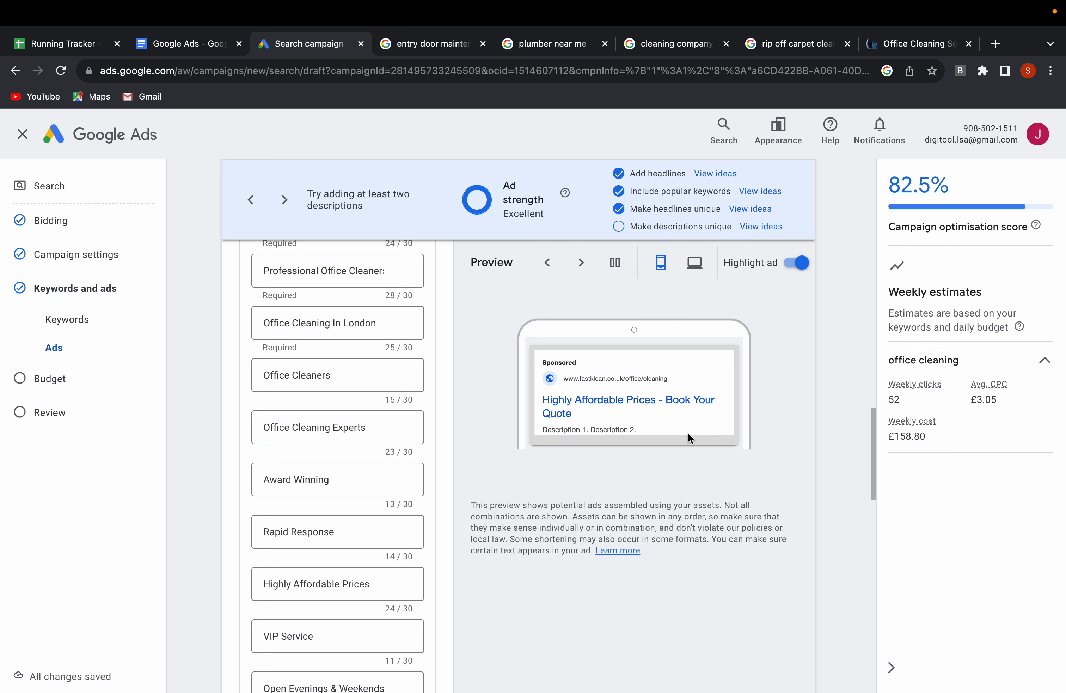
pyautogui.scroll(-1, 355, 411)
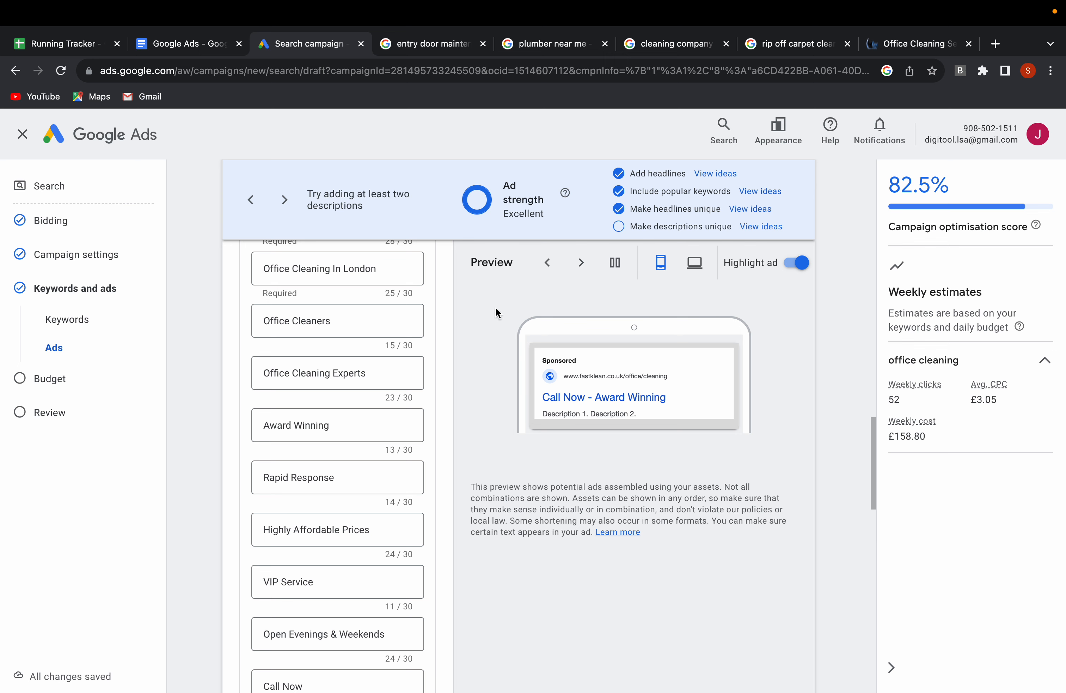
pyautogui.scroll(4, 366, 401)
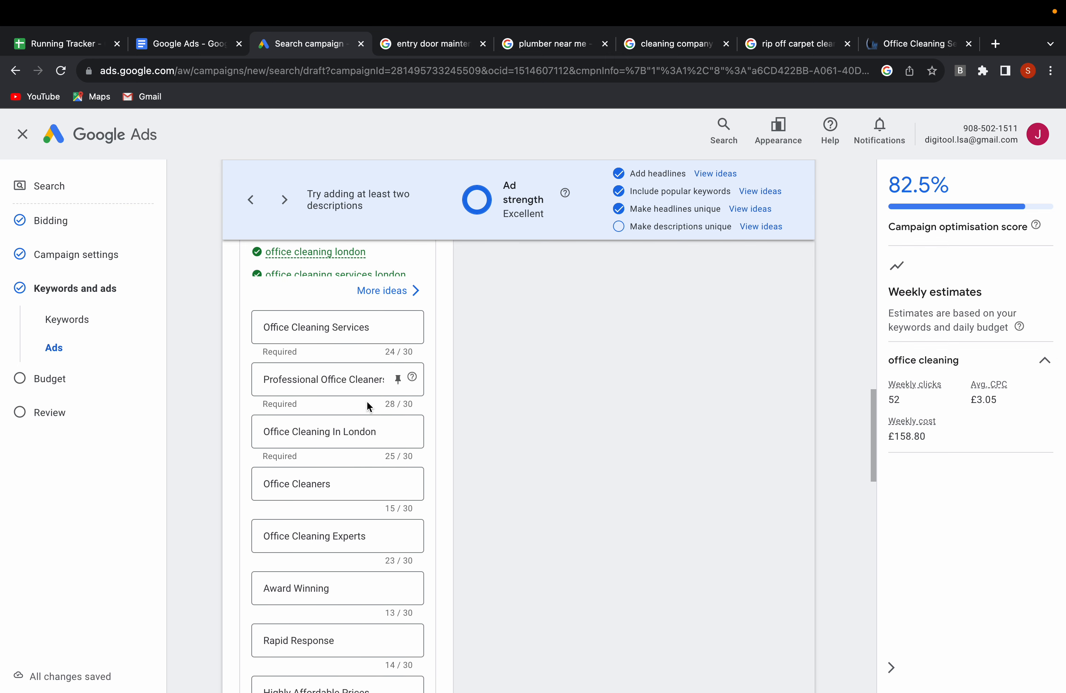
pyautogui.click(397, 327)
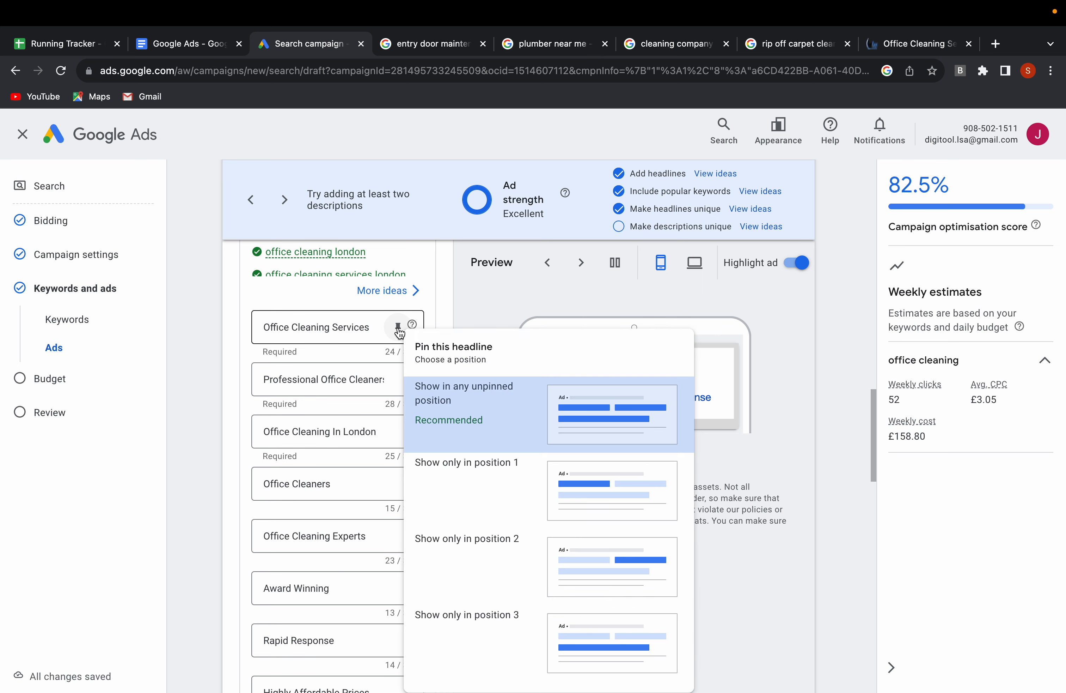
pyautogui.click(472, 476)
pyautogui.scroll(-1, 388, 474)
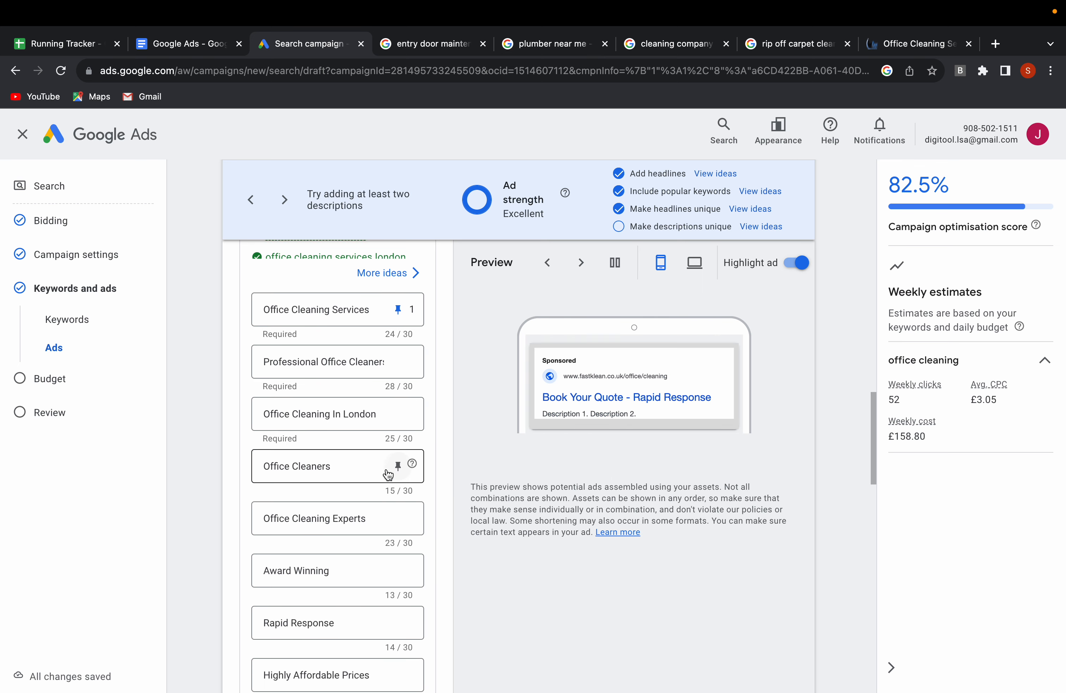
pyautogui.click(398, 340)
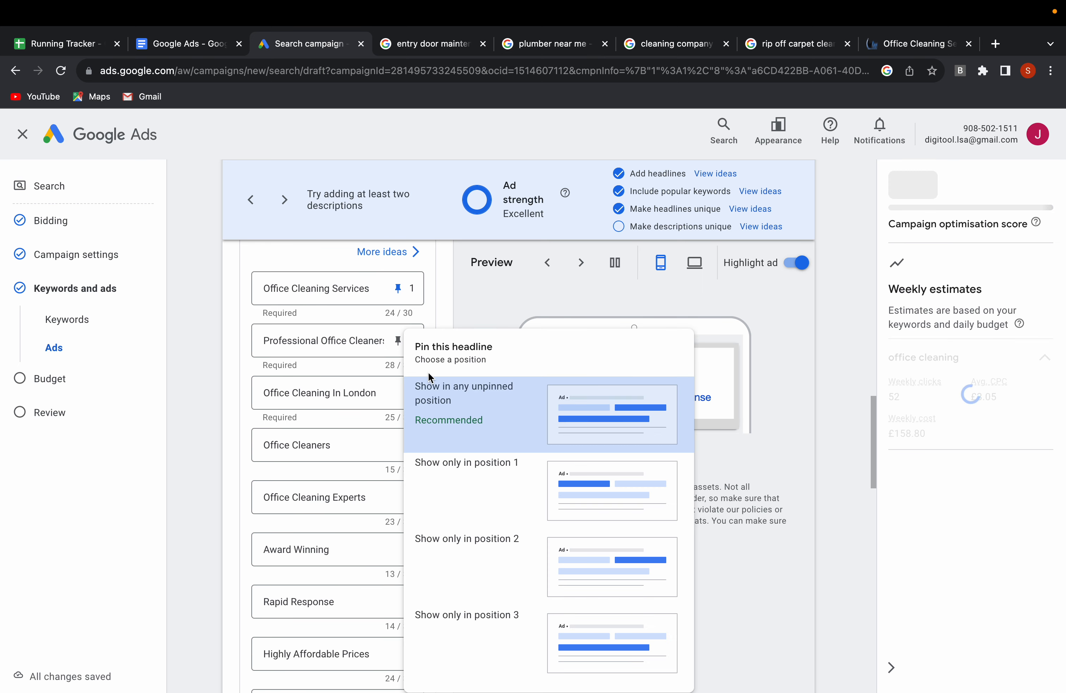
pyautogui.click(469, 482)
# Pin the headlines "Office Cleaning In London", "Office Cleaners" and "Office Cleaning Experts" to position 1 only.
pyautogui.click(398, 392)
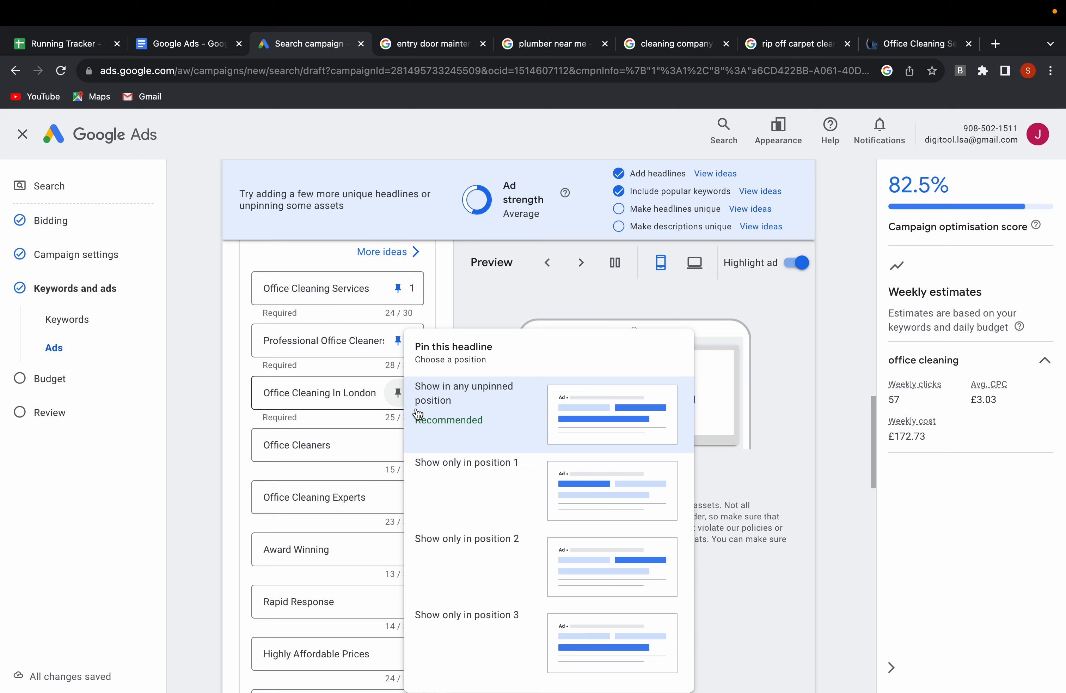
pyautogui.click(462, 490)
pyautogui.click(397, 445)
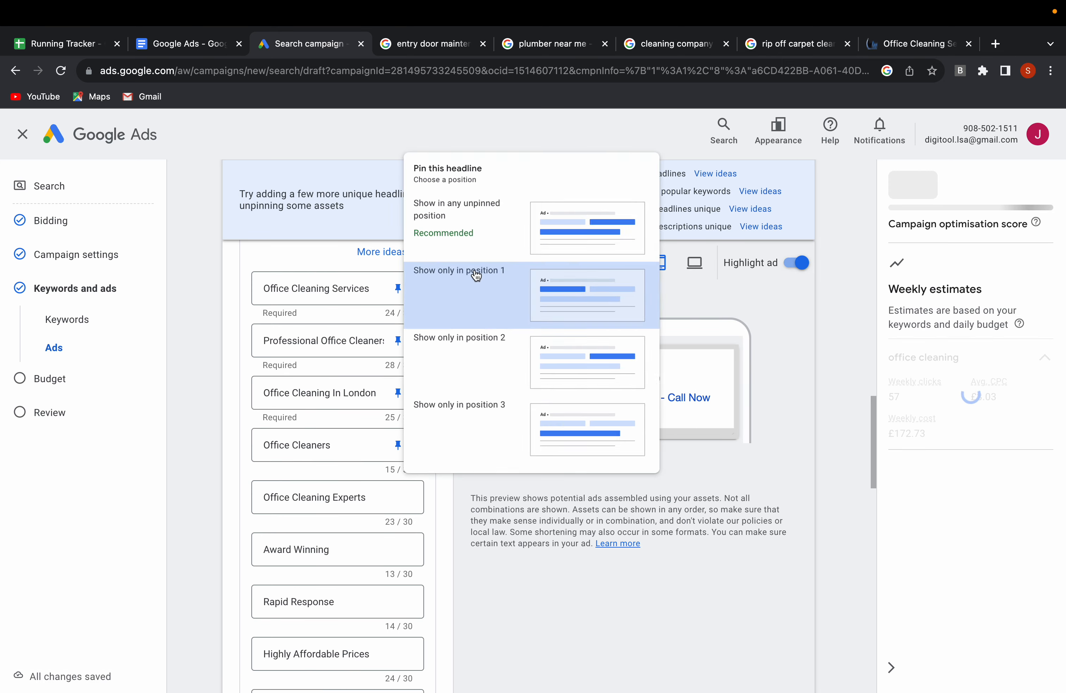
pyautogui.click(473, 271)
pyautogui.click(397, 497)
pyautogui.click(475, 269)
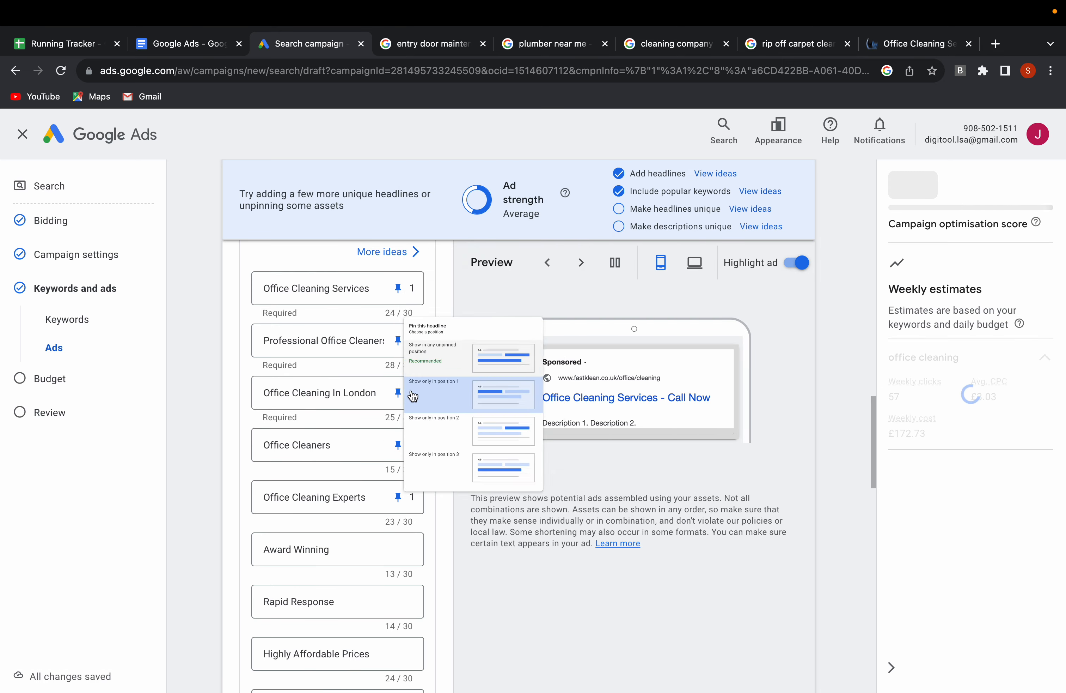
# Pin the headlines "Award Winning", "Rapid Response" and "Highly Affordable Prices" so they show only in position 2.
pyautogui.scroll(-2, 395, 420)
pyautogui.click(398, 460)
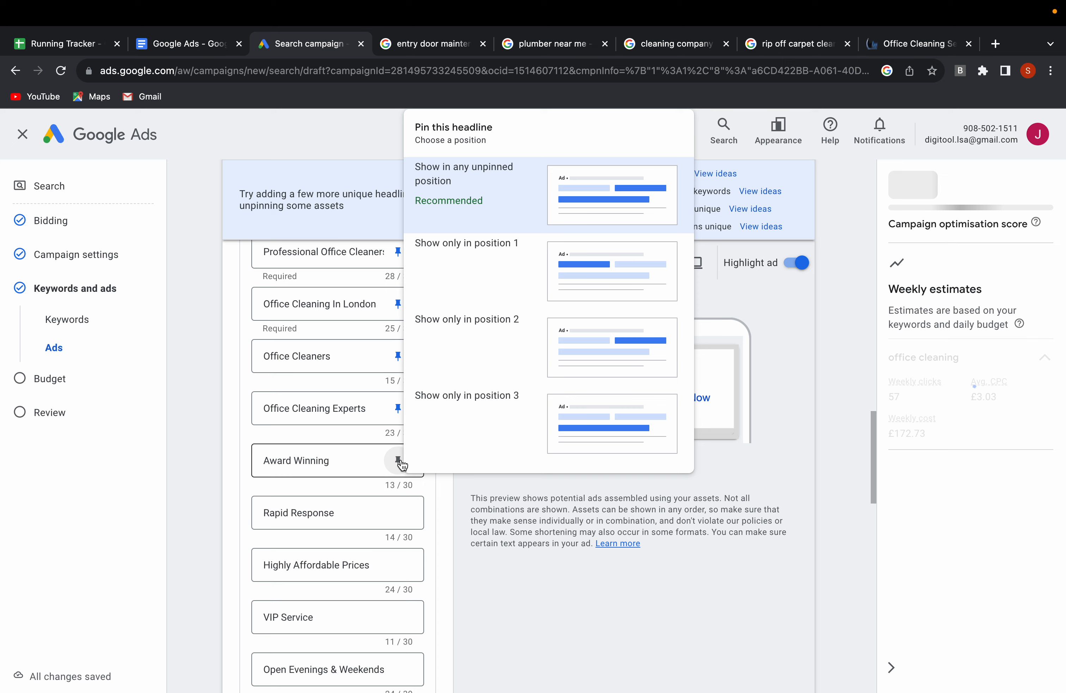
pyautogui.click(471, 366)
pyautogui.click(397, 512)
pyautogui.click(479, 390)
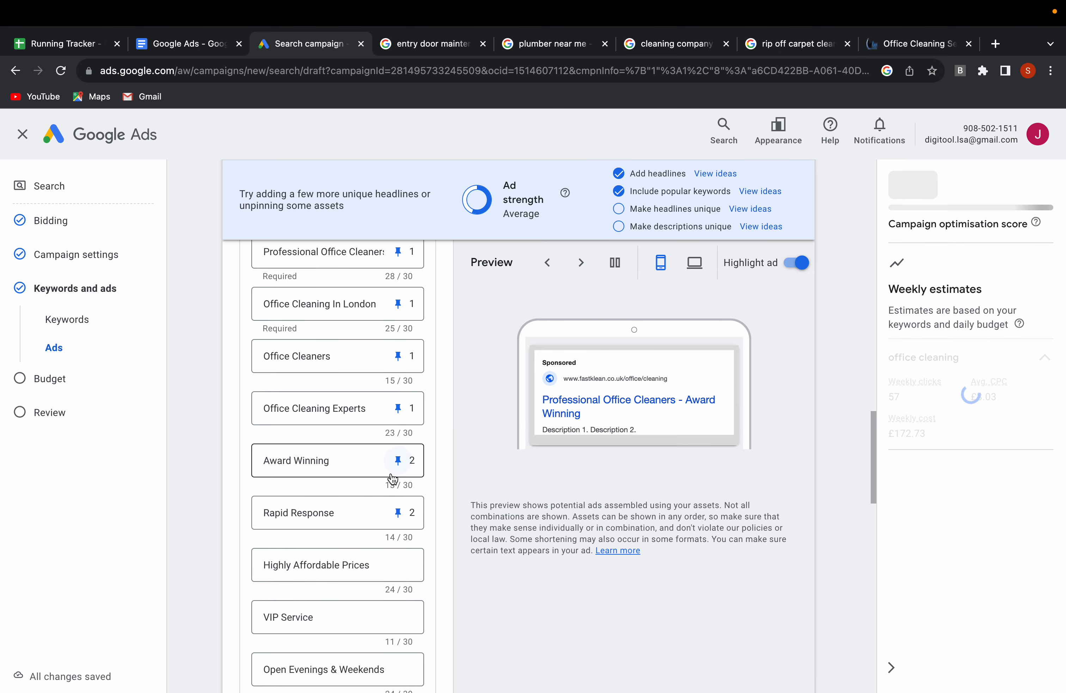
pyautogui.scroll(-2, 393, 478)
pyautogui.click(397, 465)
pyautogui.click(464, 329)
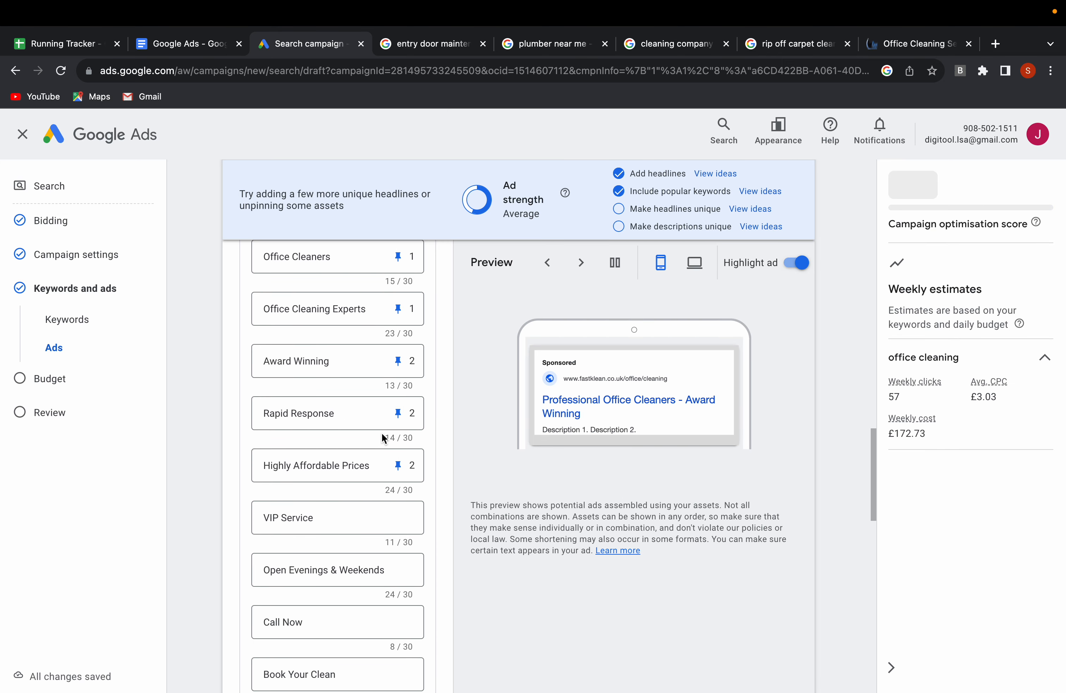
# Pin the headlines "VIP Service", "Open Evenings & Weekends" and "Call Now" so they show only in position 3.
pyautogui.scroll(-2, 386, 436)
pyautogui.click(397, 462)
pyautogui.click(436, 439)
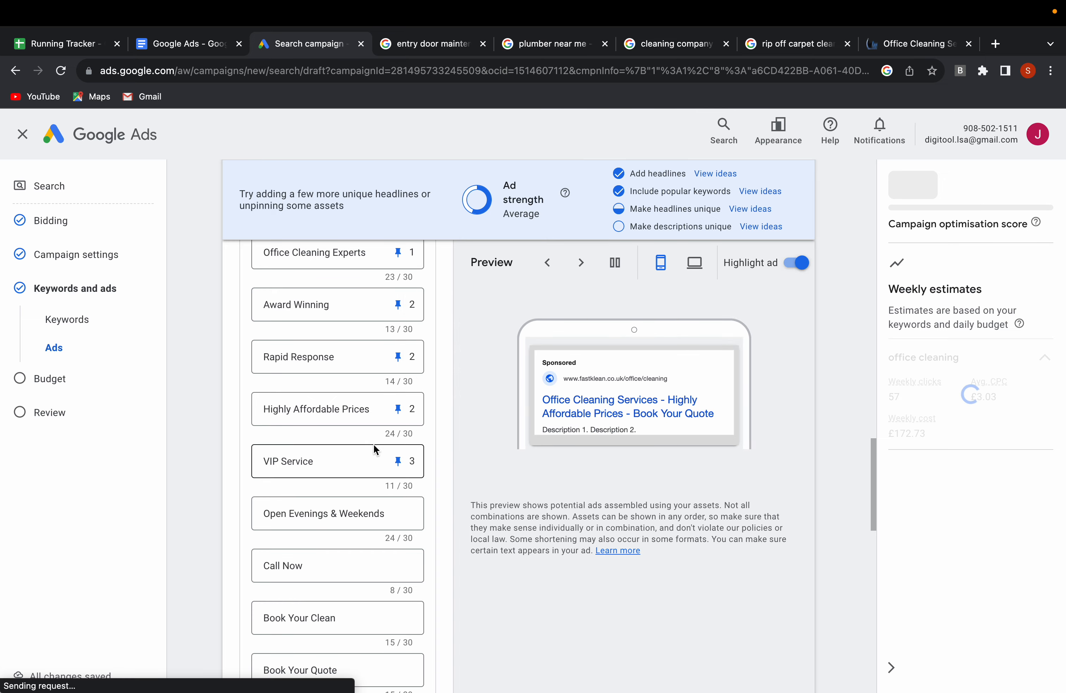
pyautogui.scroll(-1, 374, 444)
pyautogui.click(398, 486)
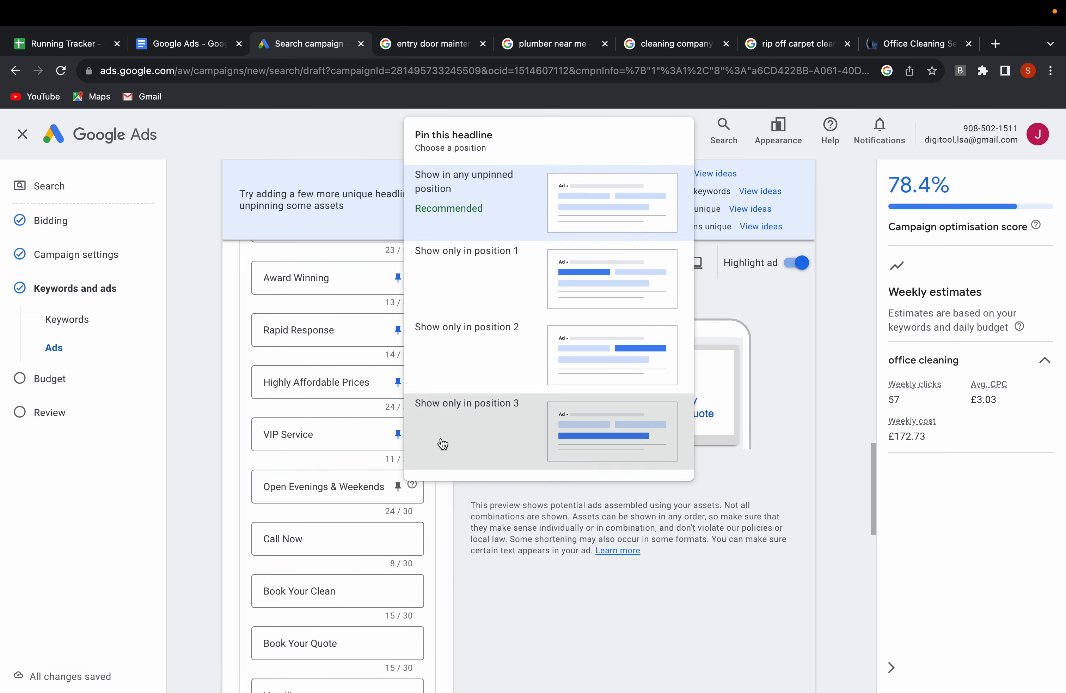
pyautogui.click(449, 413)
pyautogui.click(401, 536)
pyautogui.click(453, 478)
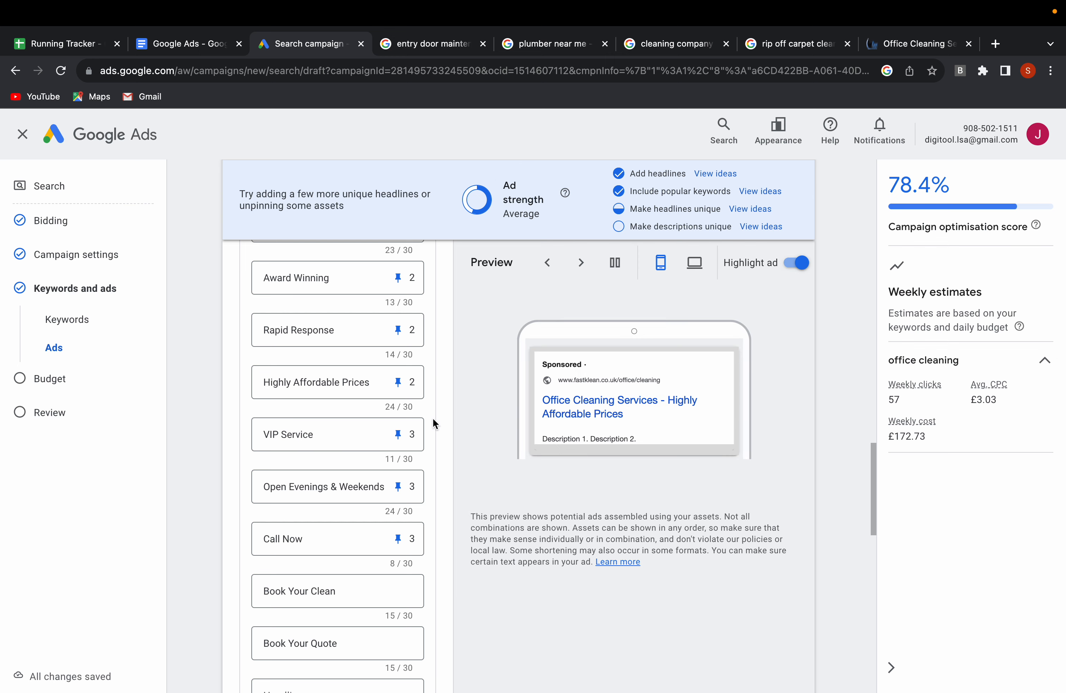
# Pin the headlines "Book Your Clean" and "Book Your Quote" to position 3 only.
pyautogui.scroll(-2, 428, 469)
pyautogui.click(400, 515)
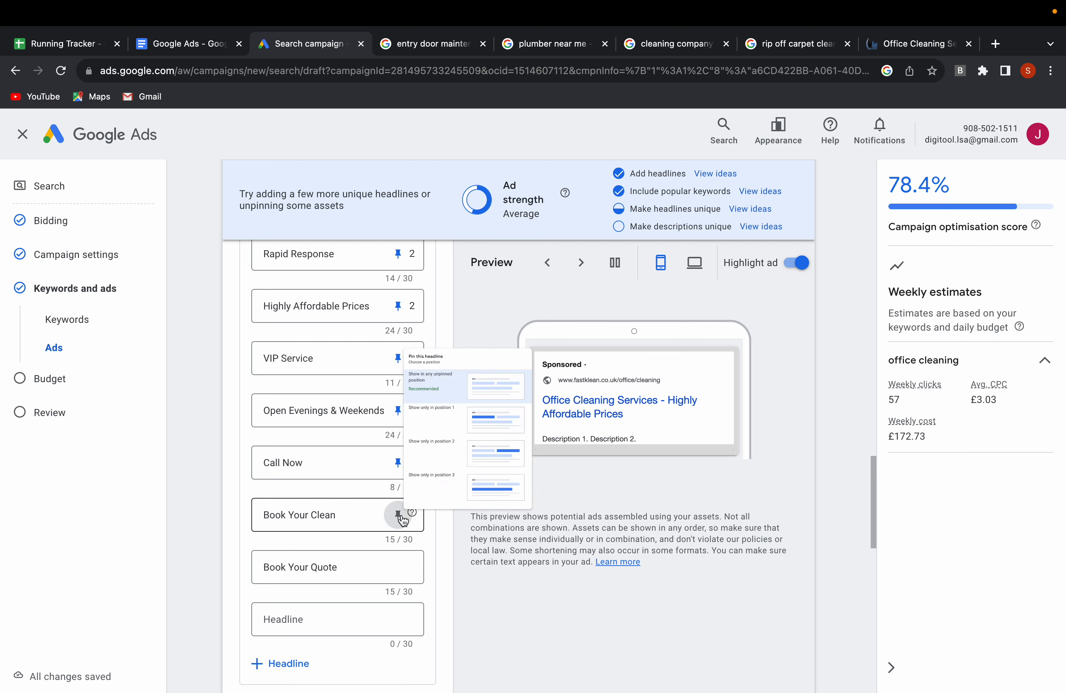
pyautogui.click(460, 469)
pyautogui.click(397, 566)
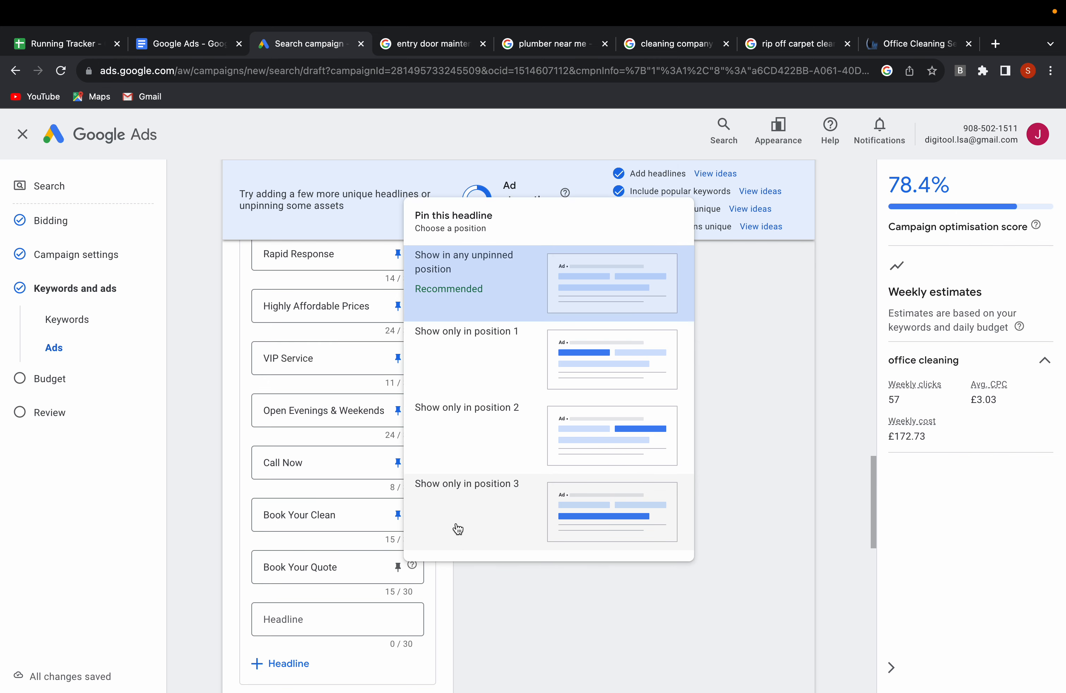
pyautogui.click(458, 528)
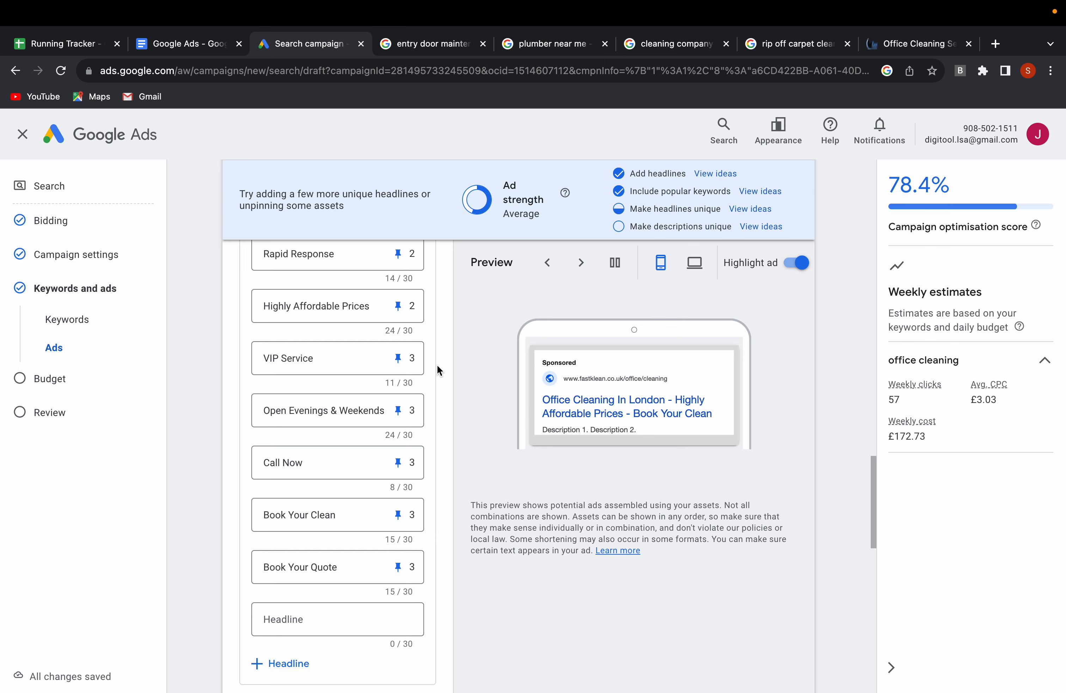
# Review the pin positions of all the ad's headlines from the first one down to the descriptions section.
pyautogui.scroll(8, 350, 346)
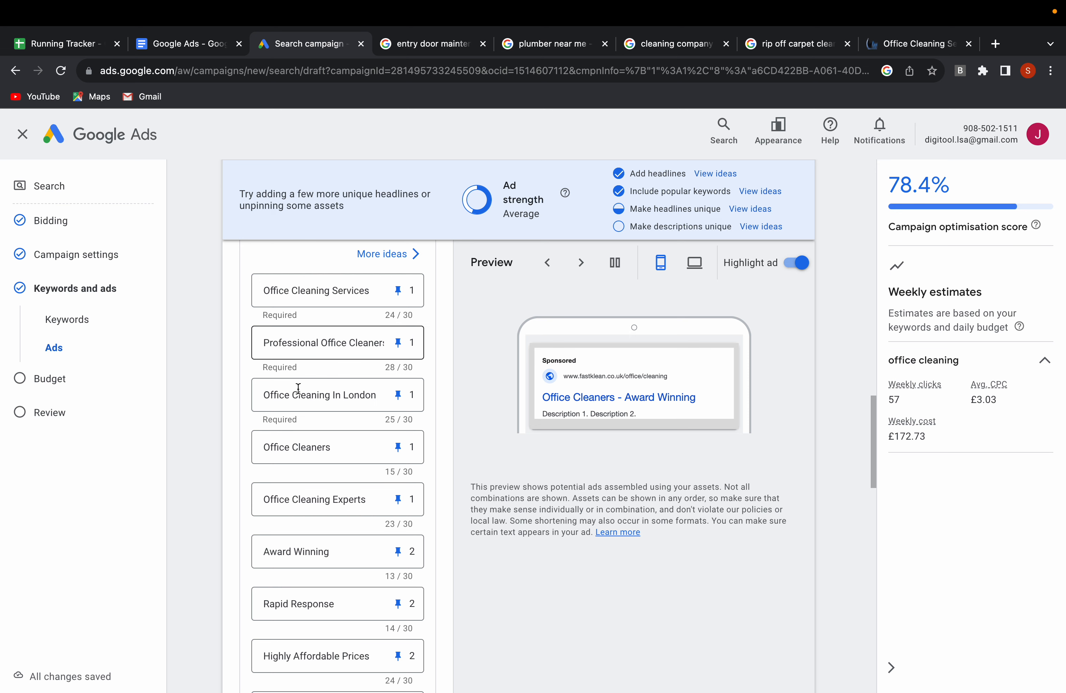
pyautogui.scroll(-3, 335, 446)
pyautogui.scroll(-1, 335, 445)
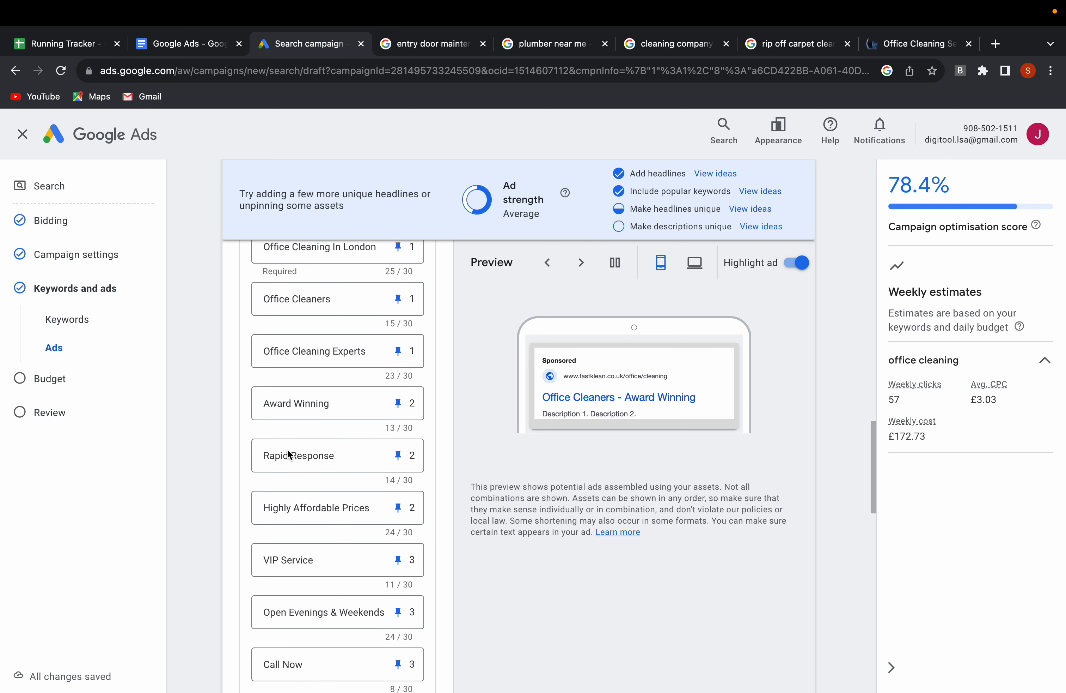
pyautogui.scroll(-6, 360, 497)
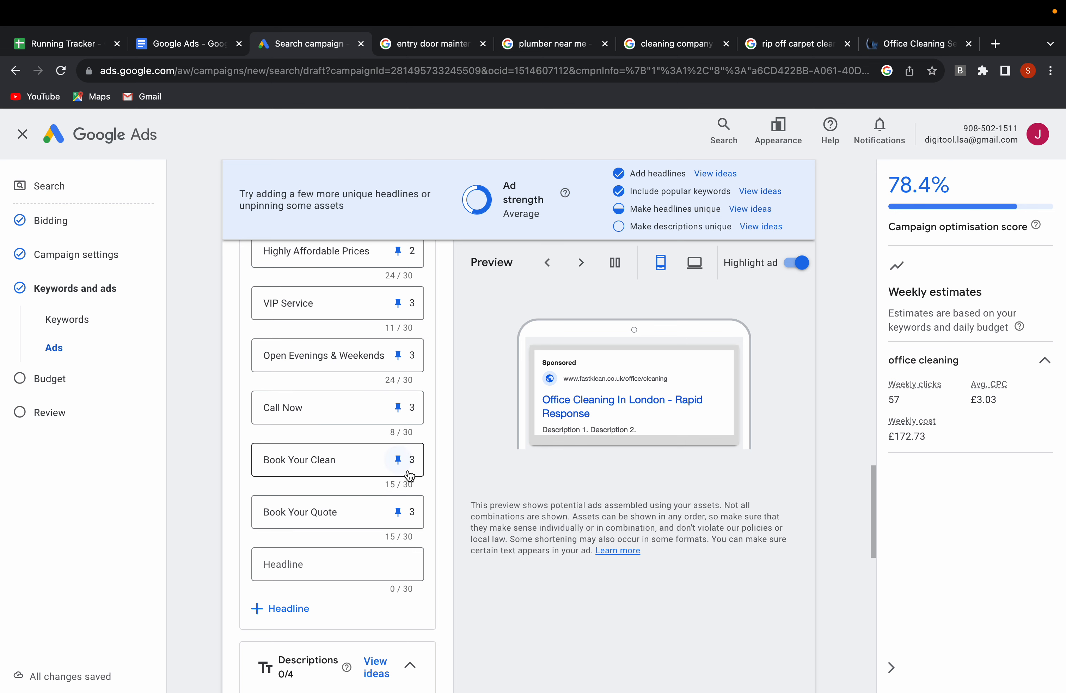
pyautogui.scroll(-2, 466, 472)
pyautogui.scroll(-2, 386, 446)
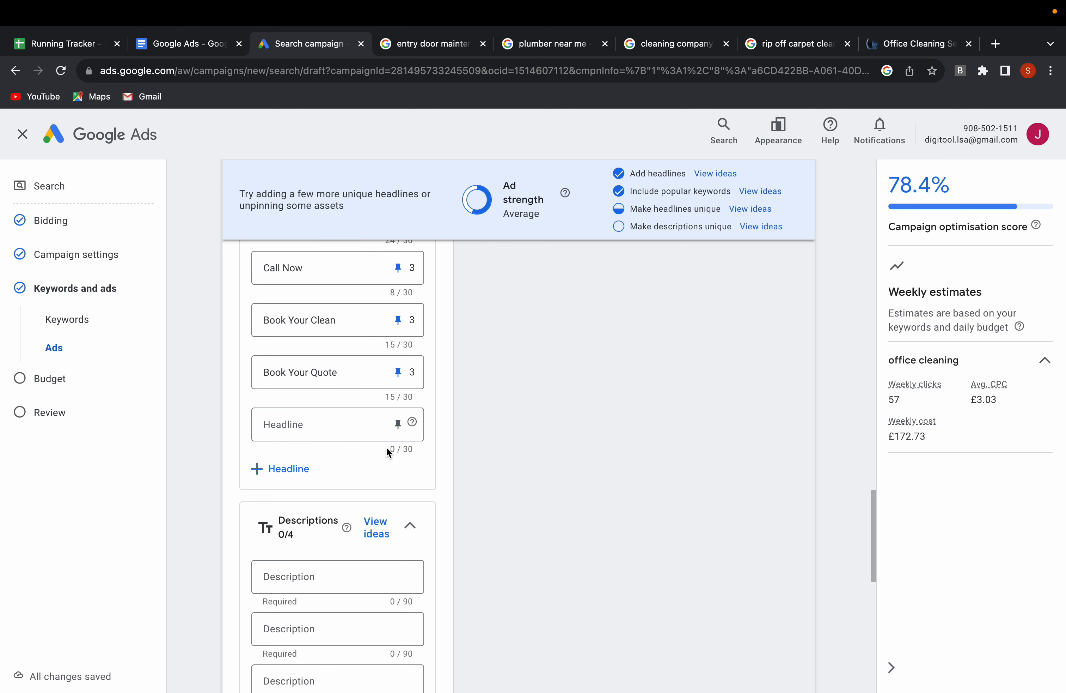
pyautogui.scroll(-2, 386, 447)
pyautogui.scroll(-1, 312, 497)
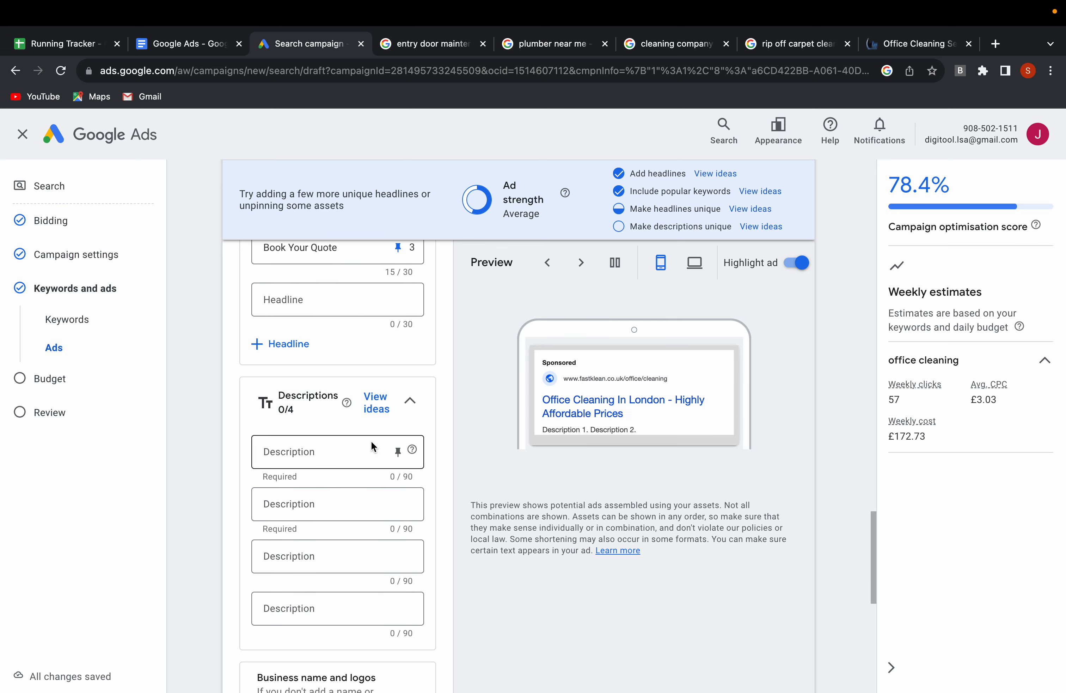
# Add the suggested descriptions "At FastKlean, we offer office cleaning services in London. Professional cleaners" and "FastKlean is a trusted & accredited cleaning company in London".
pyautogui.click(348, 451)
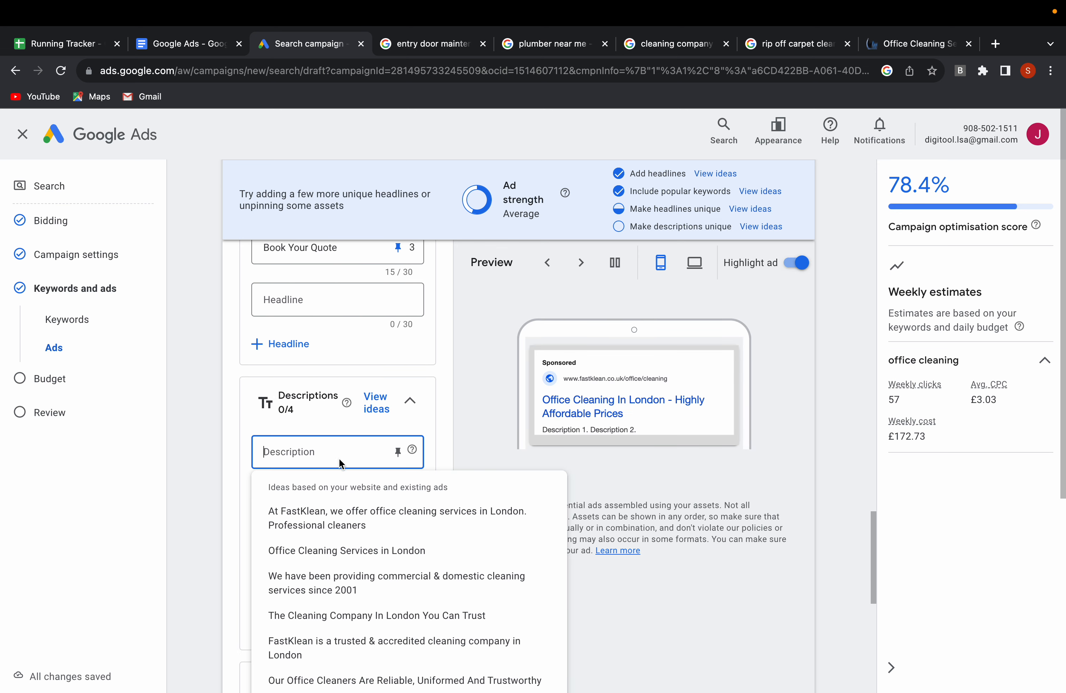
pyautogui.click(324, 519)
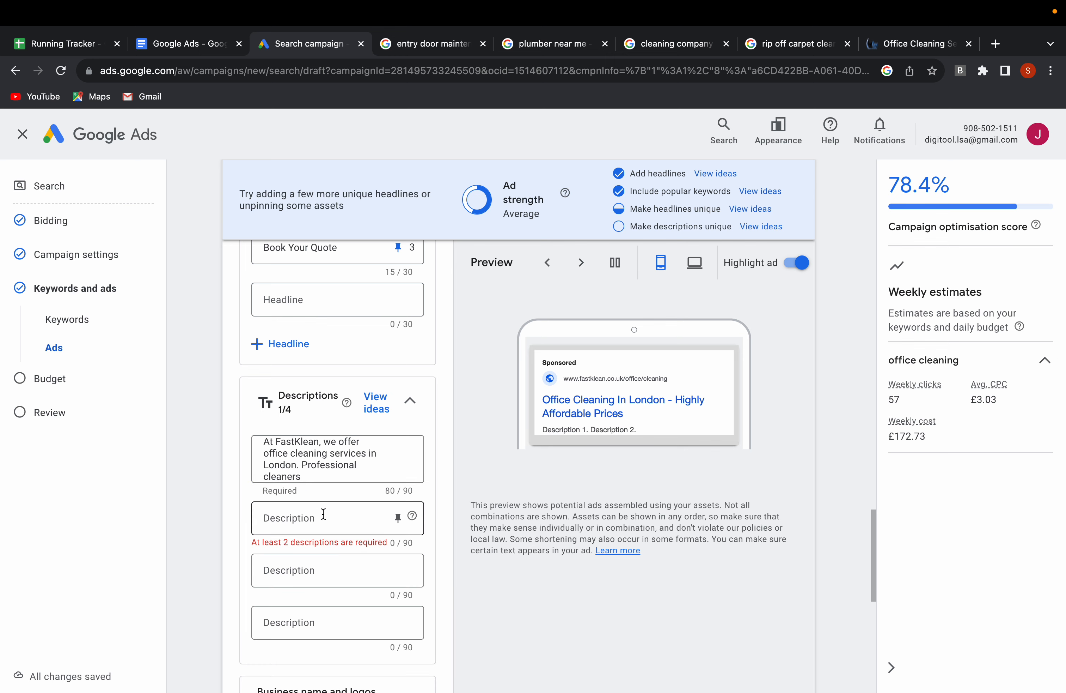
pyautogui.click(305, 515)
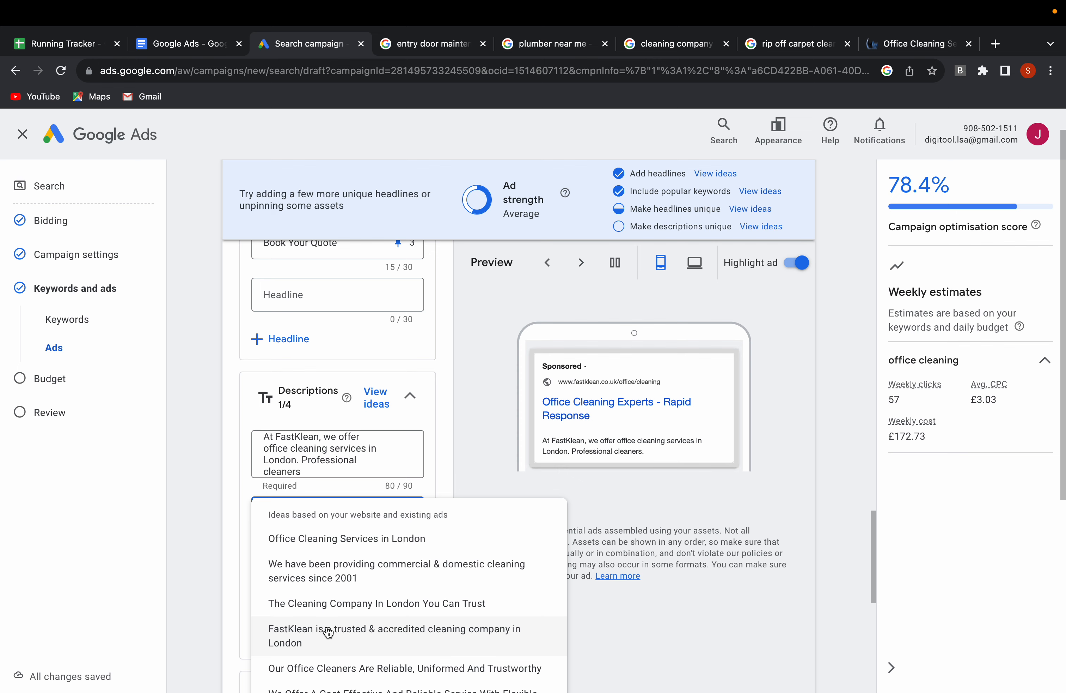
pyautogui.click(326, 629)
# Fill the third description with the suggestion "Office Cleaning Services in London".
pyautogui.scroll(-1, 321, 577)
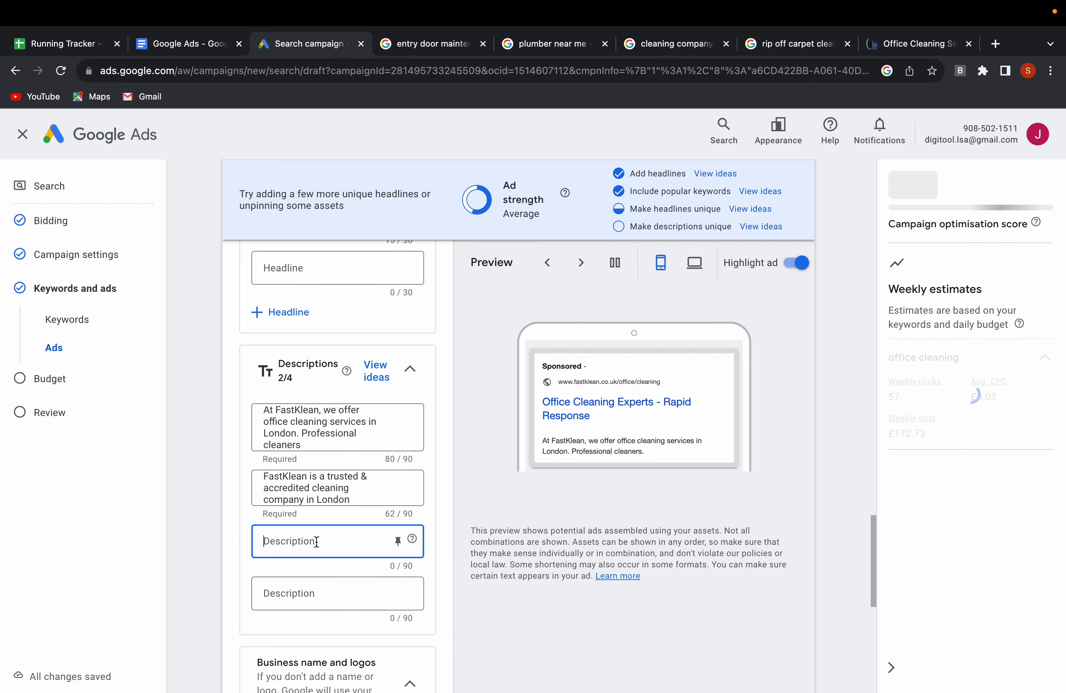
pyautogui.click(317, 540)
pyautogui.click(333, 600)
# Pin the first description to position 1 and the "Office Cleaning Services in London" description to position 2.
pyautogui.scroll(-1, 331, 565)
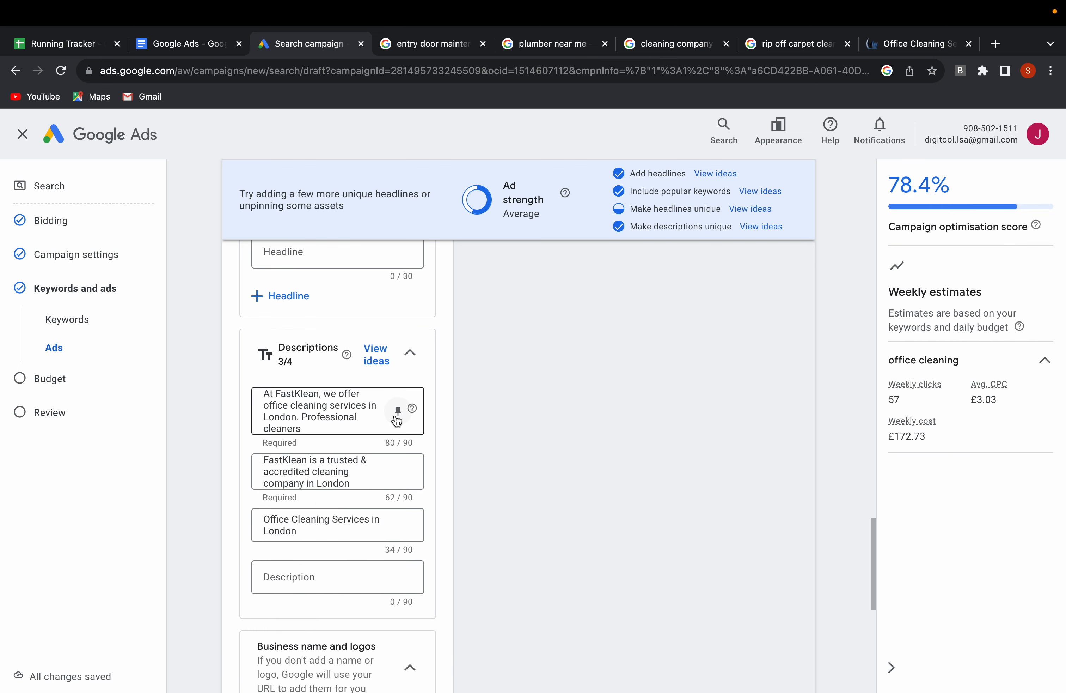
pyautogui.click(395, 415)
pyautogui.click(466, 252)
pyautogui.click(398, 524)
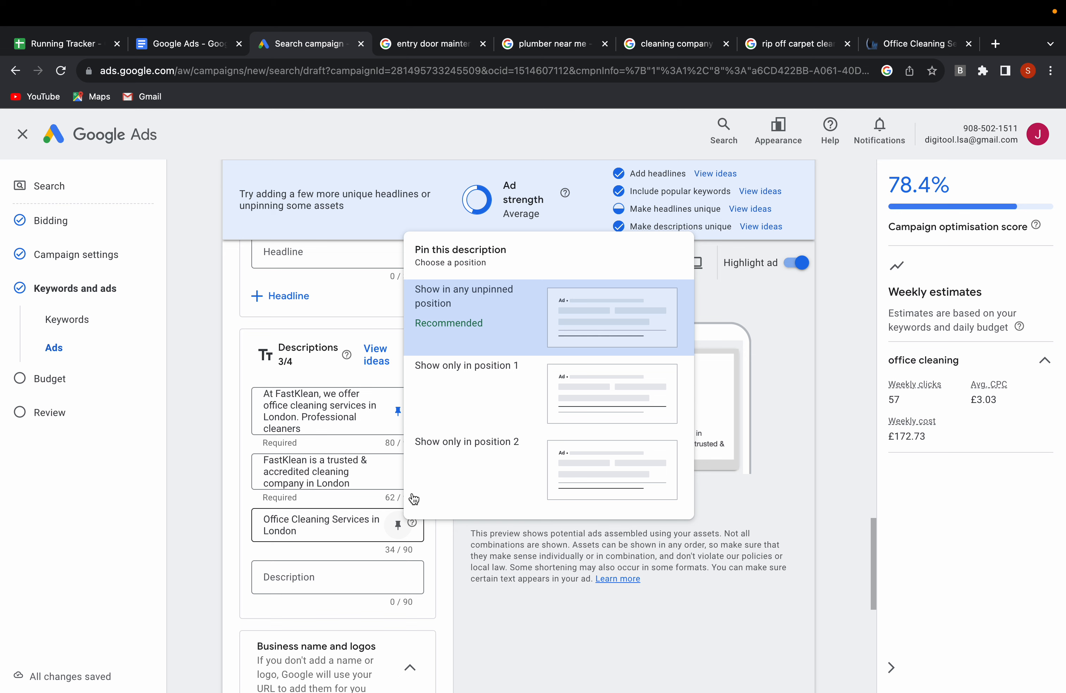
pyautogui.click(441, 460)
# Review the ad preview with its pinned headlines and descriptions, and look over the business name, sitelinks and callouts sections.
pyautogui.scroll(15, 396, 384)
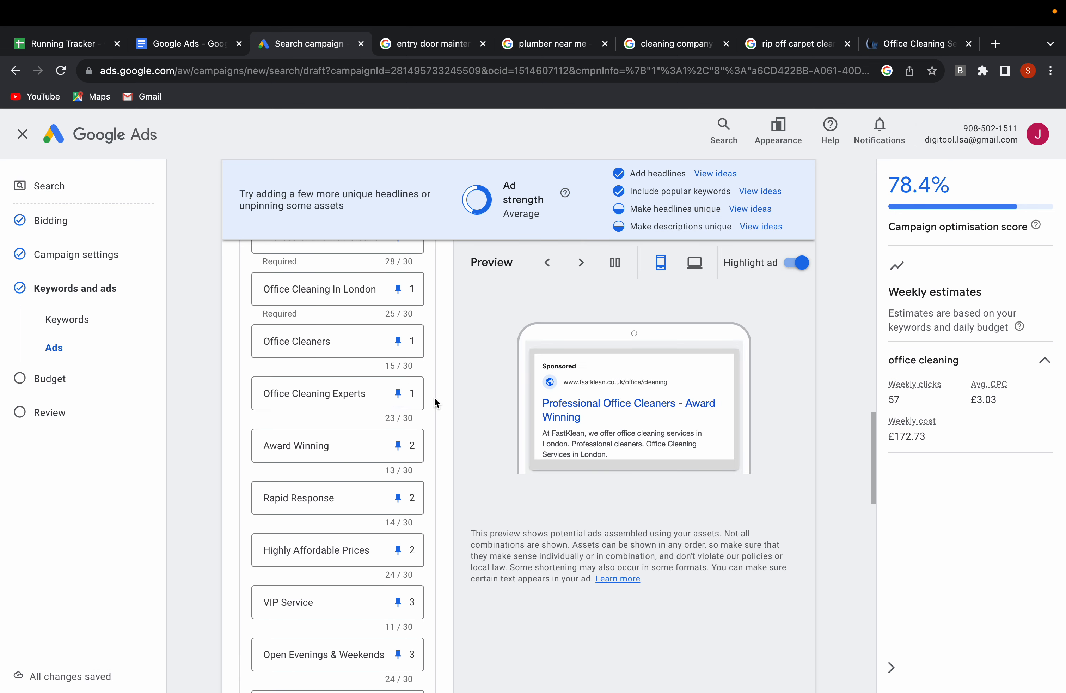
pyautogui.scroll(-4, 405, 529)
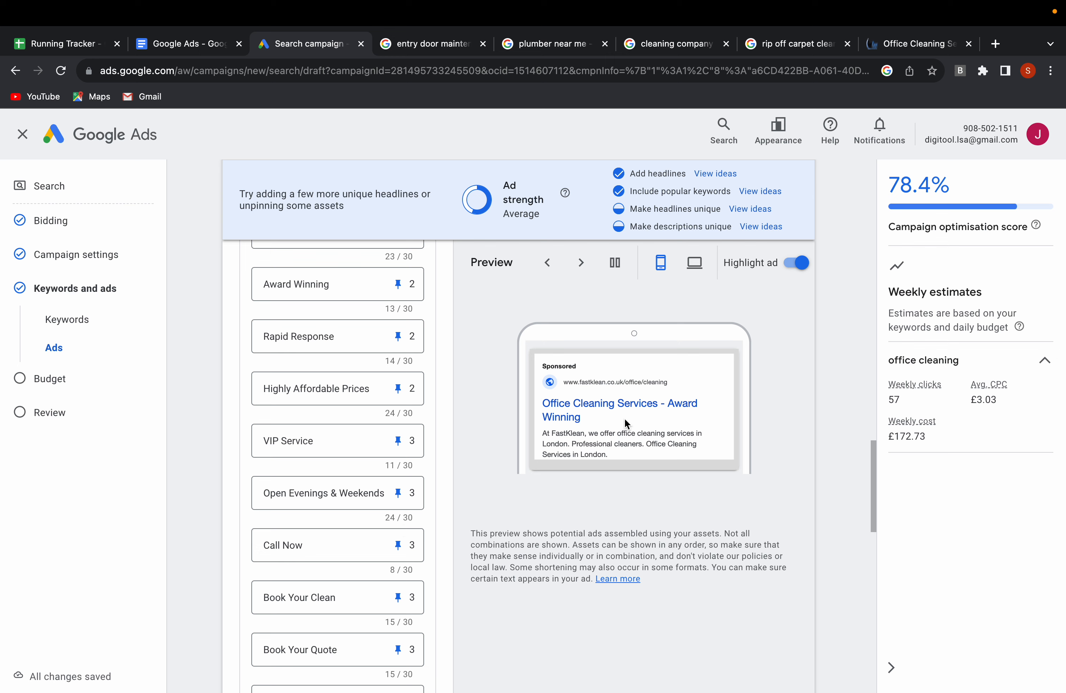
pyautogui.scroll(-7, 407, 468)
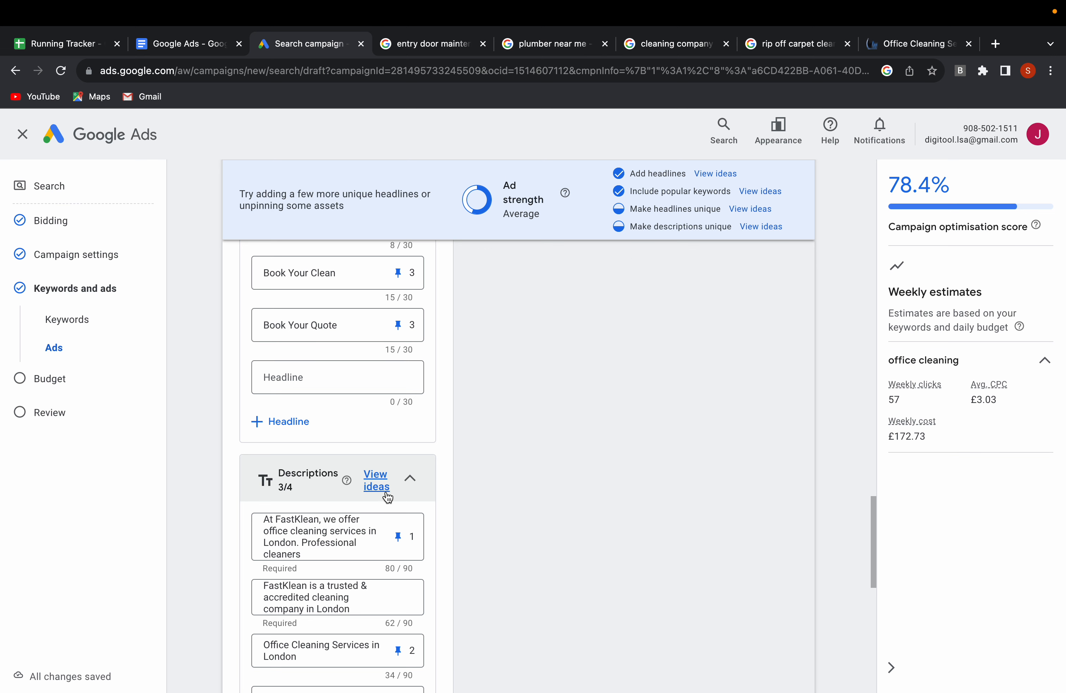
pyautogui.scroll(-7, 439, 464)
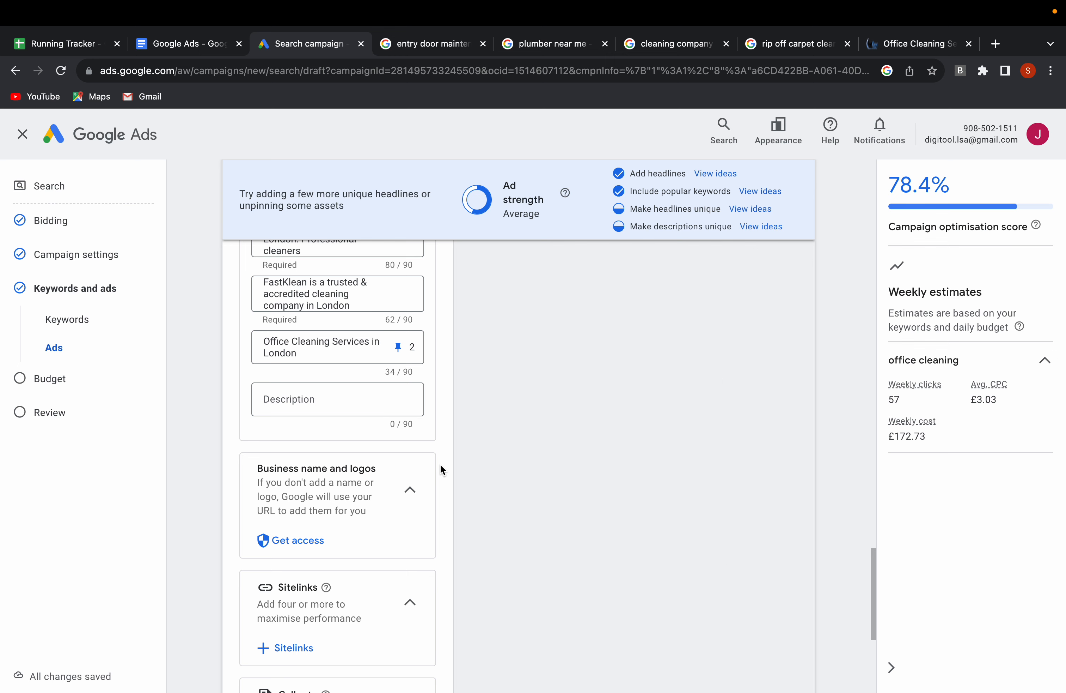
pyautogui.scroll(-2, 430, 471)
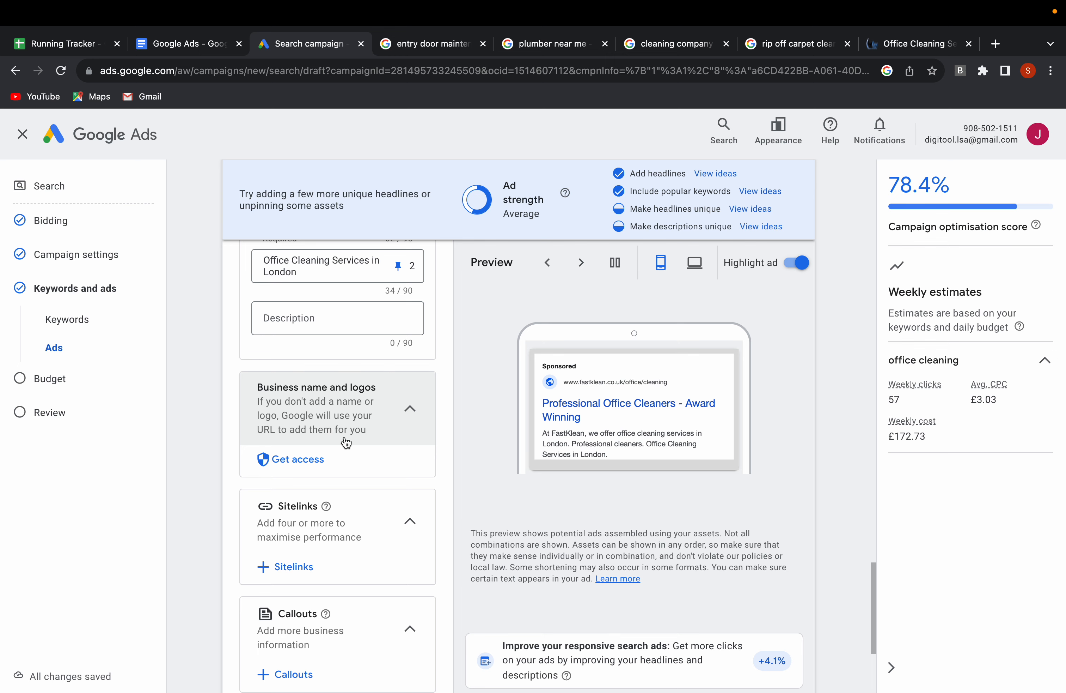
pyautogui.scroll(-3, 345, 441)
pyautogui.scroll(-1, 346, 443)
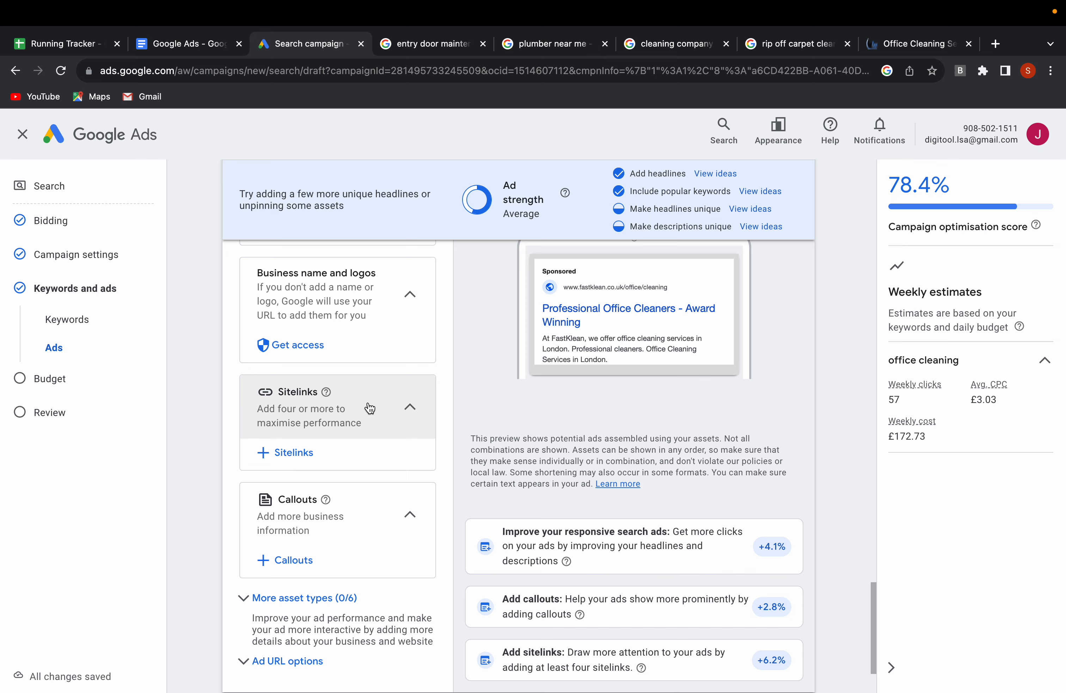
# Start a new sitelink for the campaign and set its sitelink text to "Reviews".
pyautogui.click(293, 452)
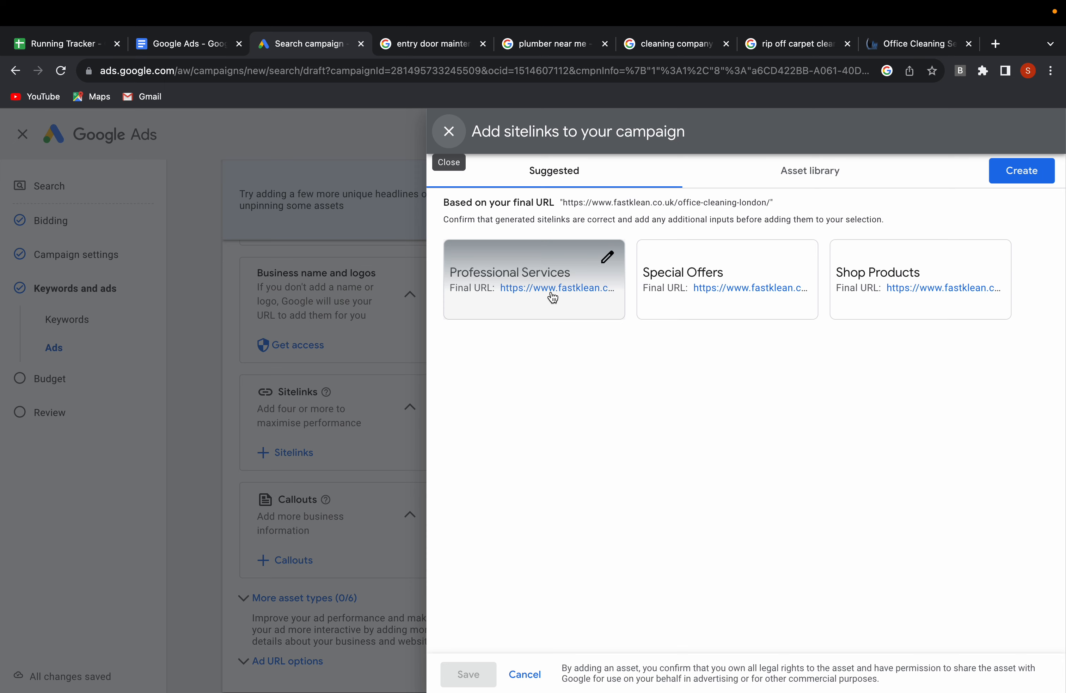
pyautogui.click(796, 173)
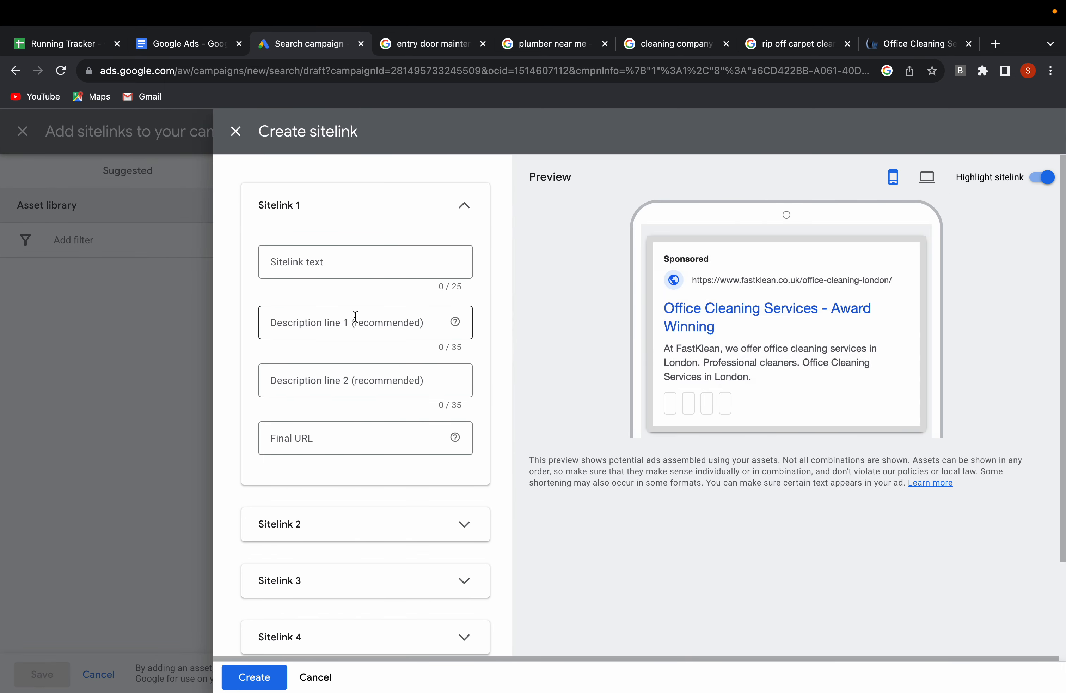
pyautogui.click(310, 264)
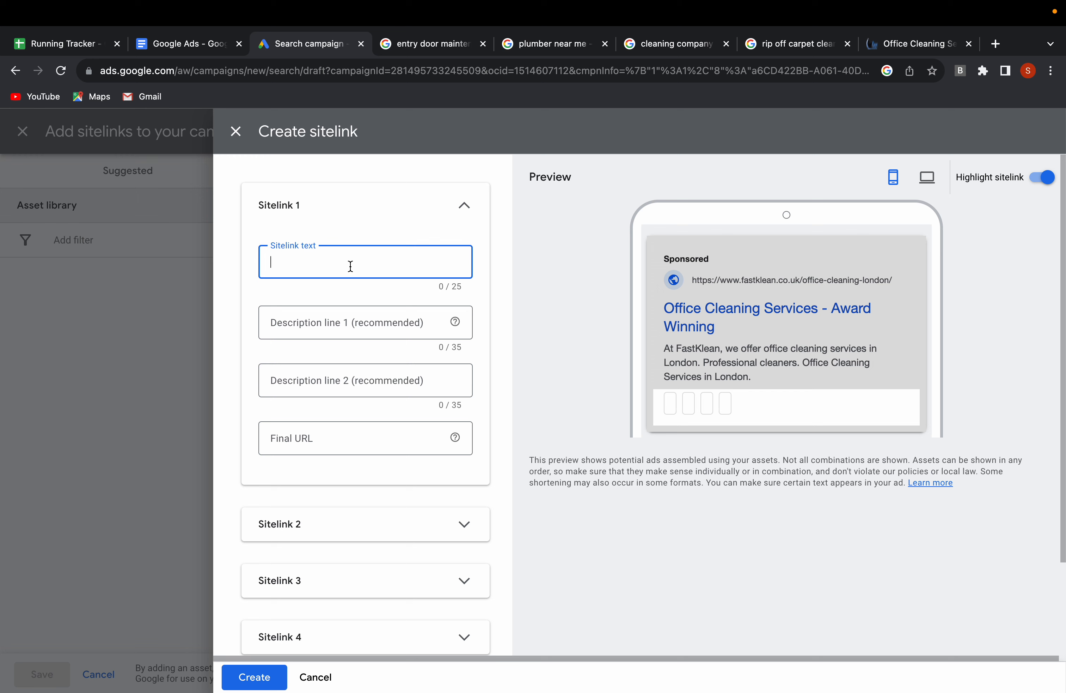
pyautogui.write('Reviews')
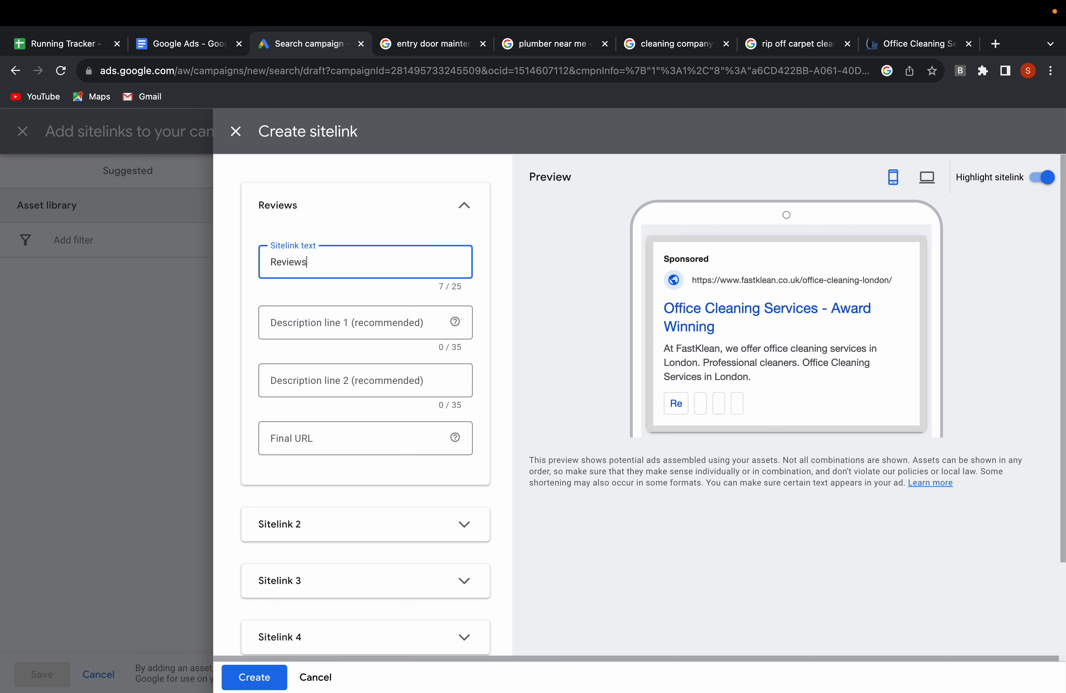
# Enter "Check out our reviews" as description line 1 of the Reviews sitelink.
pyautogui.click(300, 319)
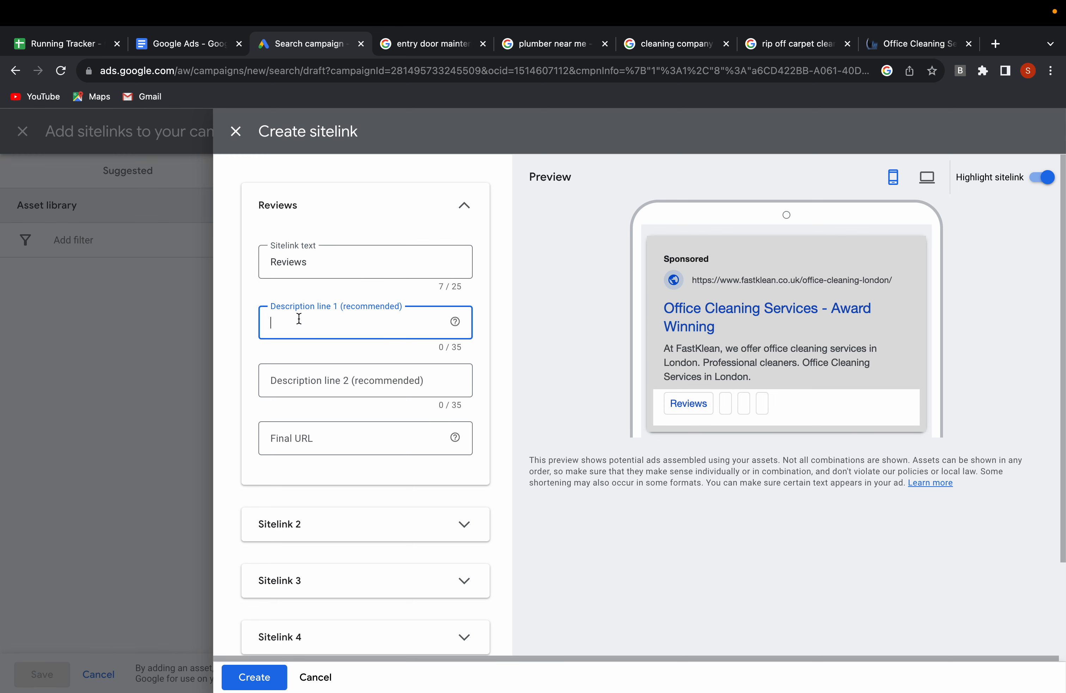
pyautogui.write('Chevk')
pyautogui.press('BackSpace')
pyautogui.press('BackSpace')
pyautogui.press('BackSpace')
pyautogui.write('eck out')
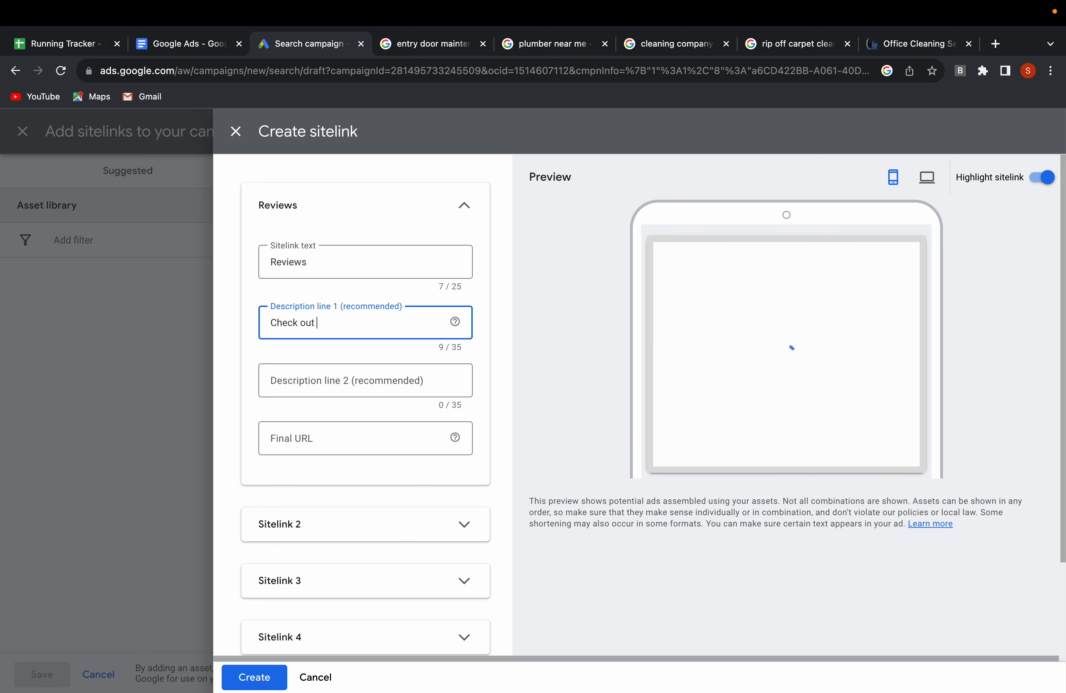
pyautogui.write(' our revoew')
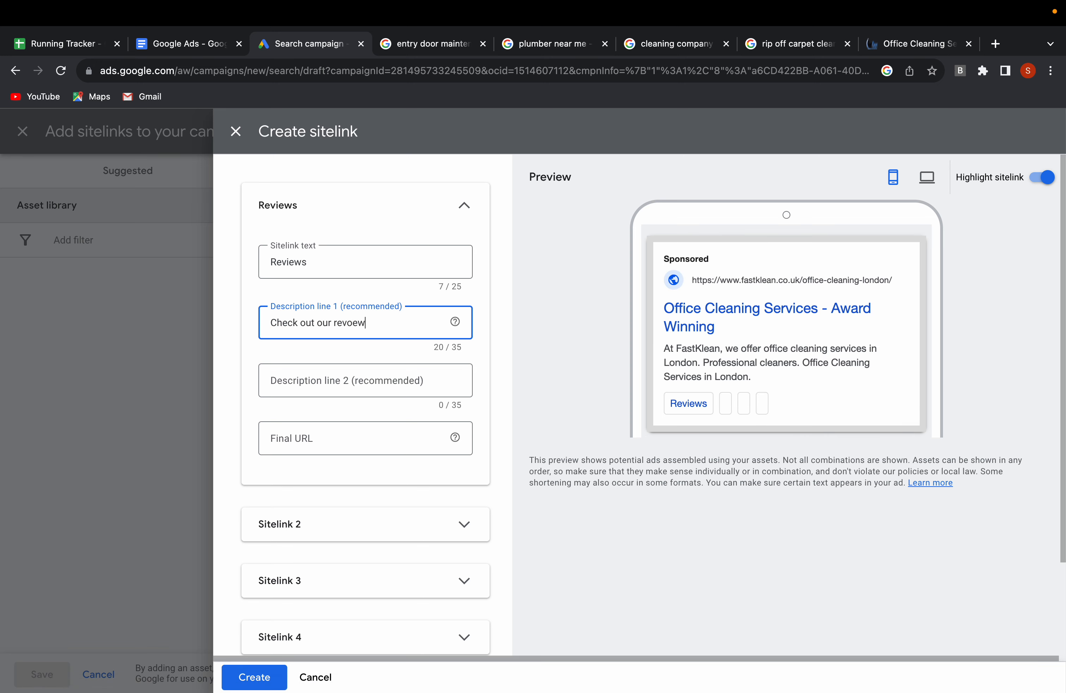
pyautogui.press('BackSpace')
pyautogui.press('BackSpace')
pyautogui.press('BackSpace')
pyautogui.press('BackSpace')
pyautogui.write('views')
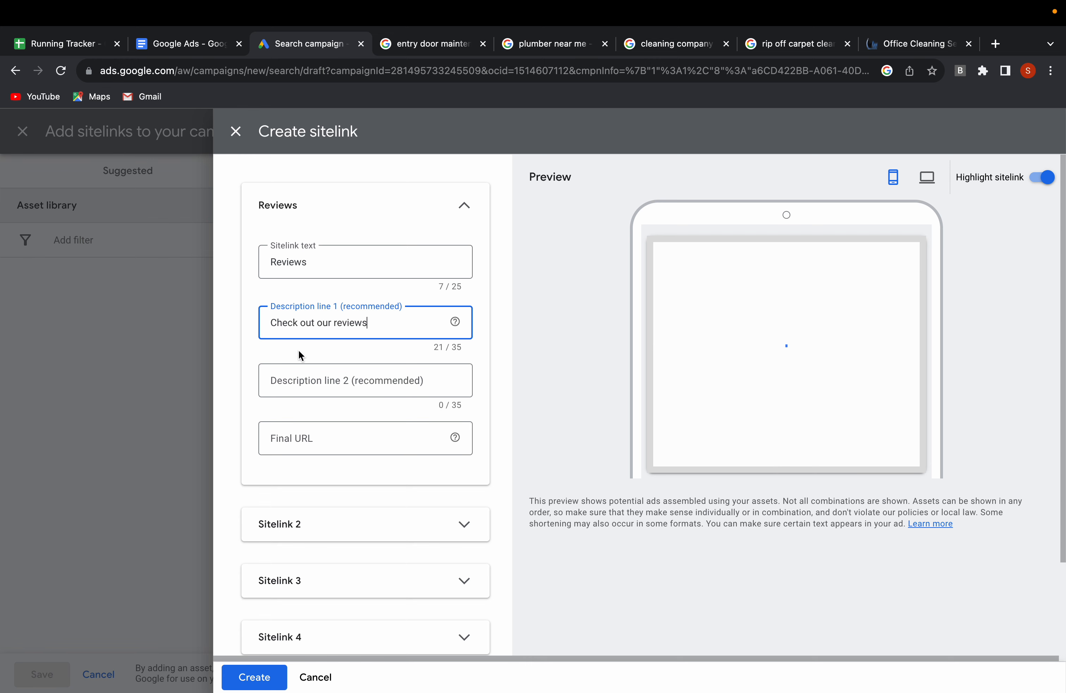
# Enter "and customer feedback." as description line 2 of the Reviews sitelink.
pyautogui.click(291, 377)
pyautogui.write('and c')
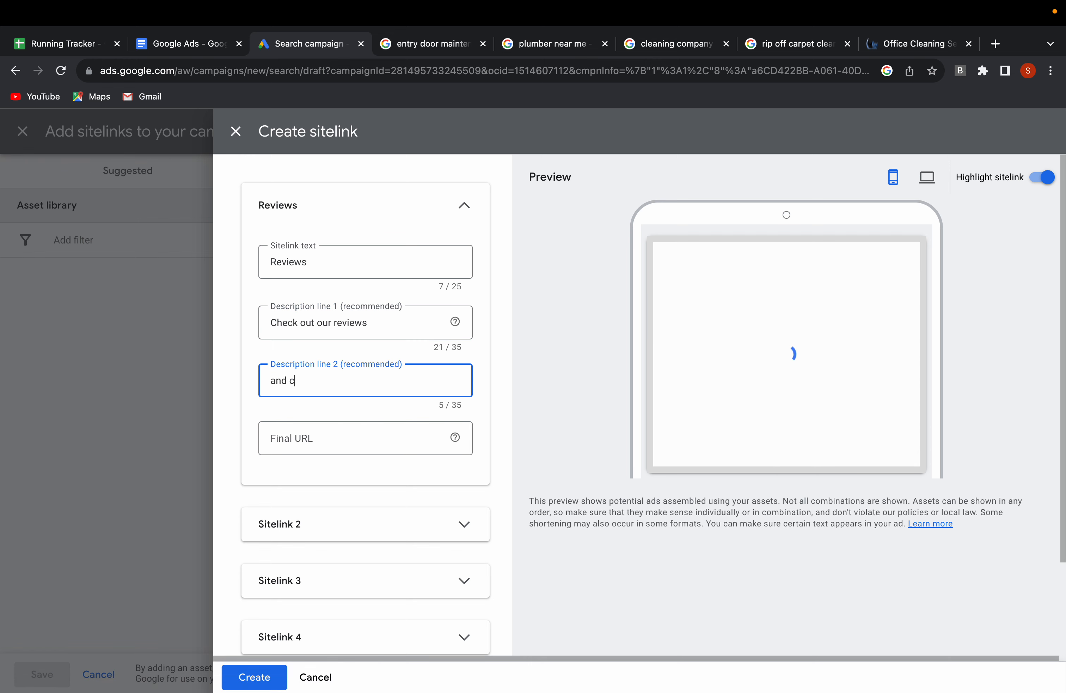
pyautogui.write('ustomer fee')
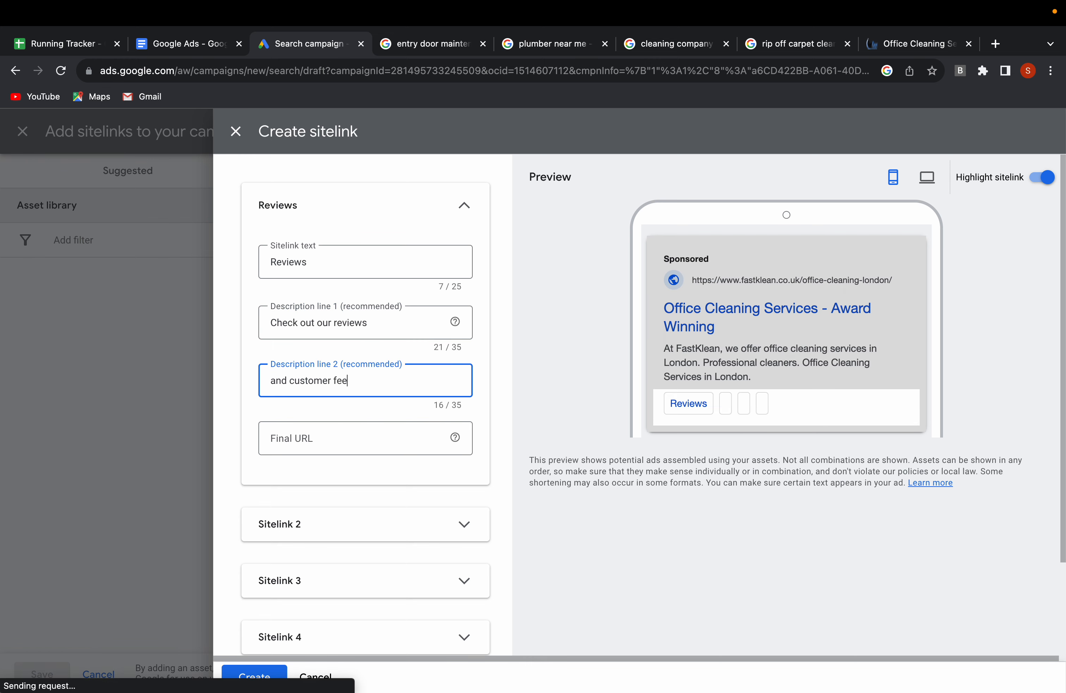
pyautogui.write('dback')
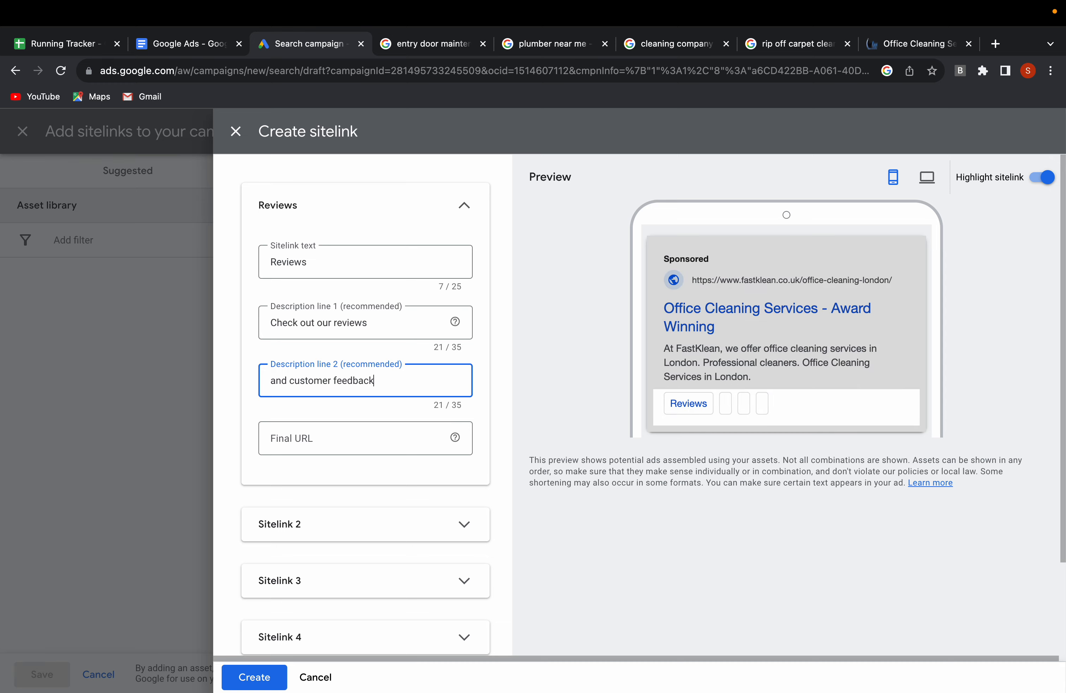
pyautogui.write('.')
pyautogui.click(288, 434)
pyautogui.moveTo(936, 12)
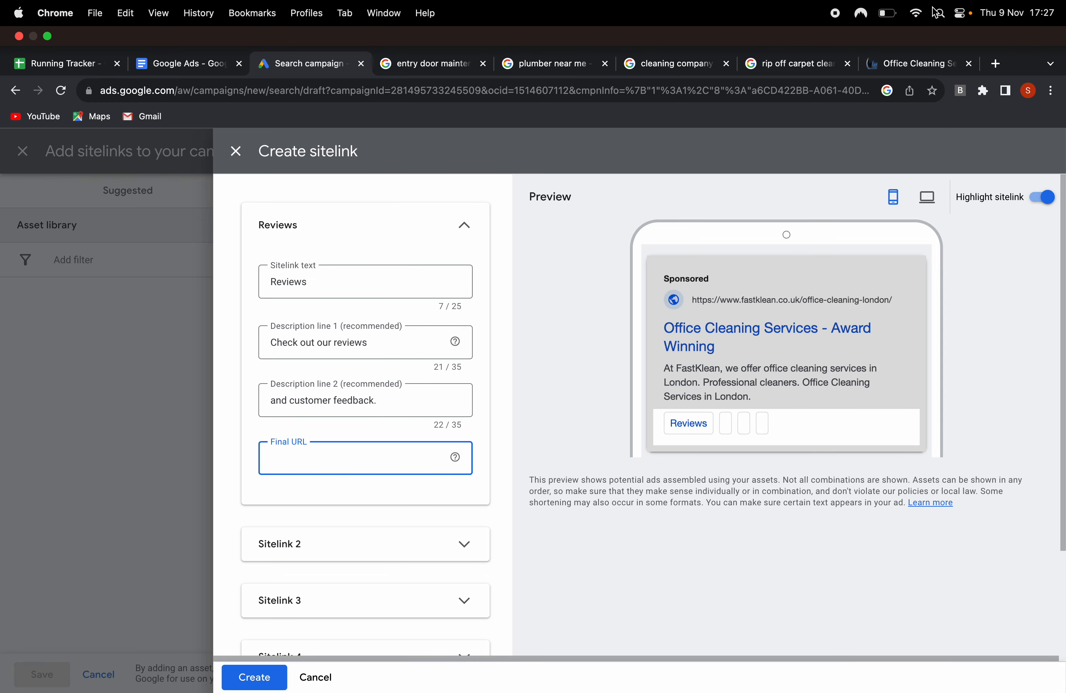
pyautogui.click(903, 62)
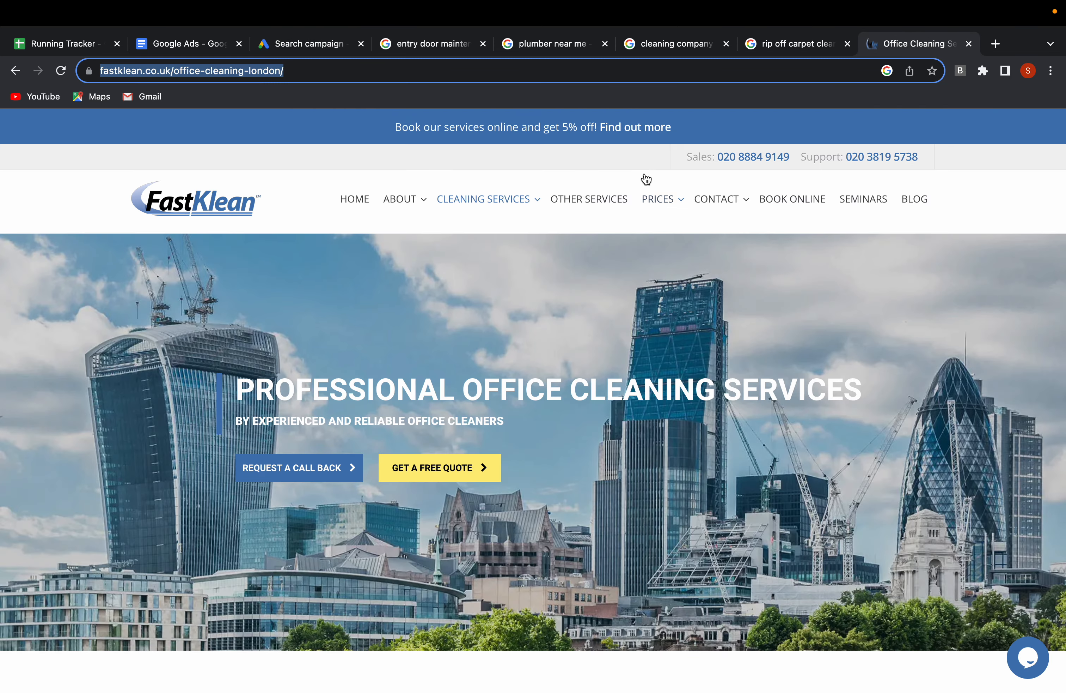
pyautogui.moveTo(646, 180)
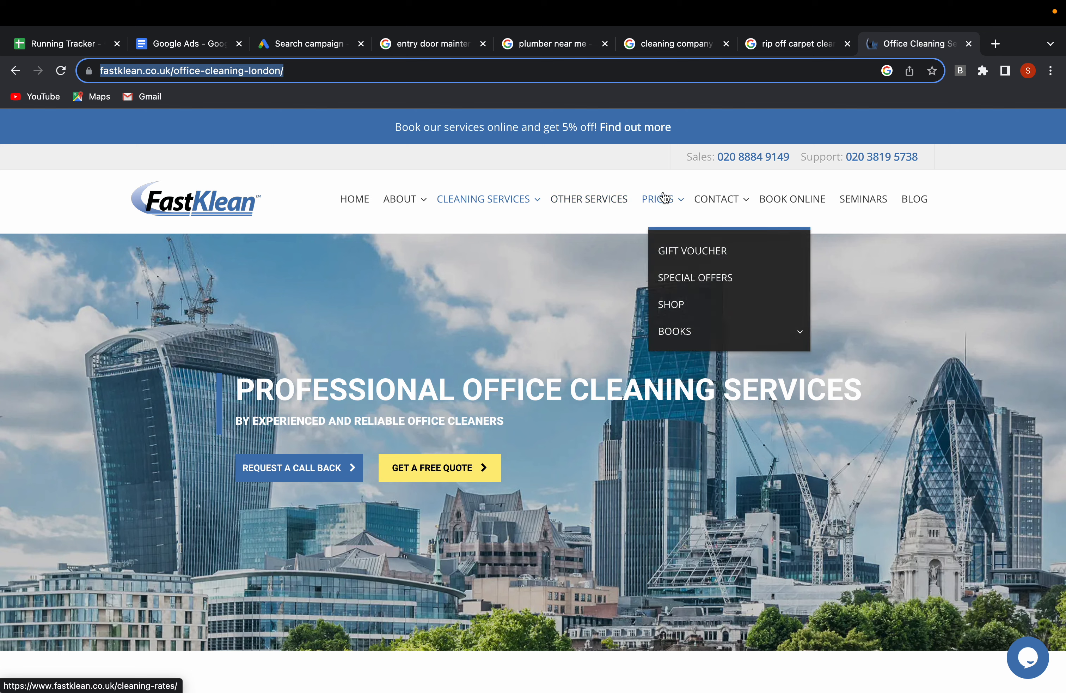
pyautogui.moveTo(398, 206)
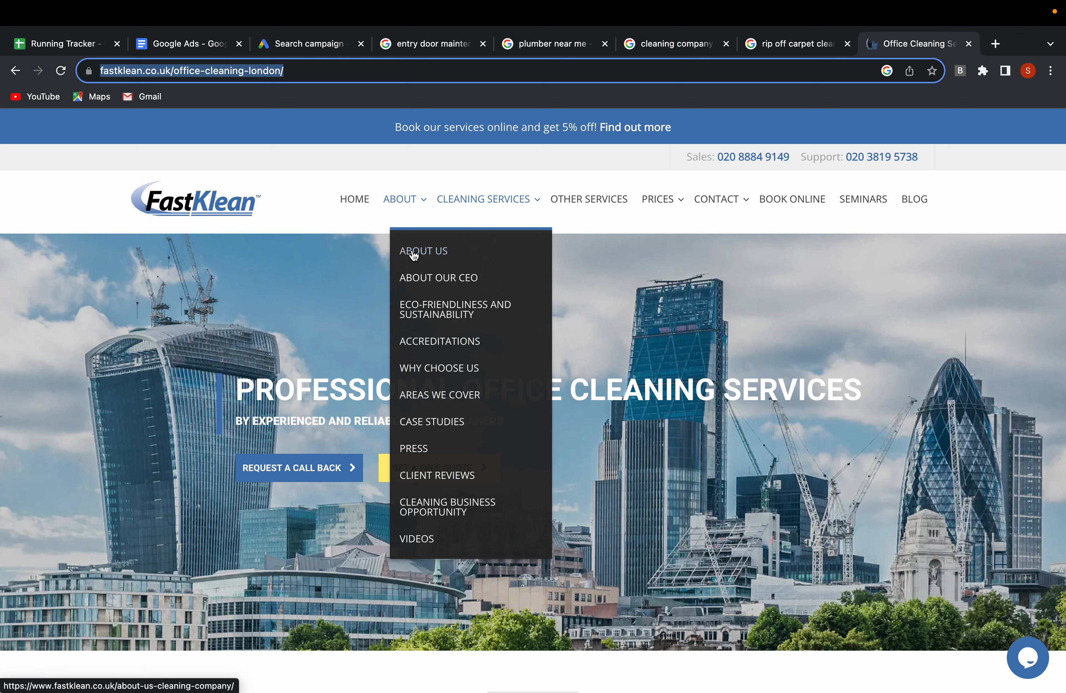
pyautogui.click(434, 476)
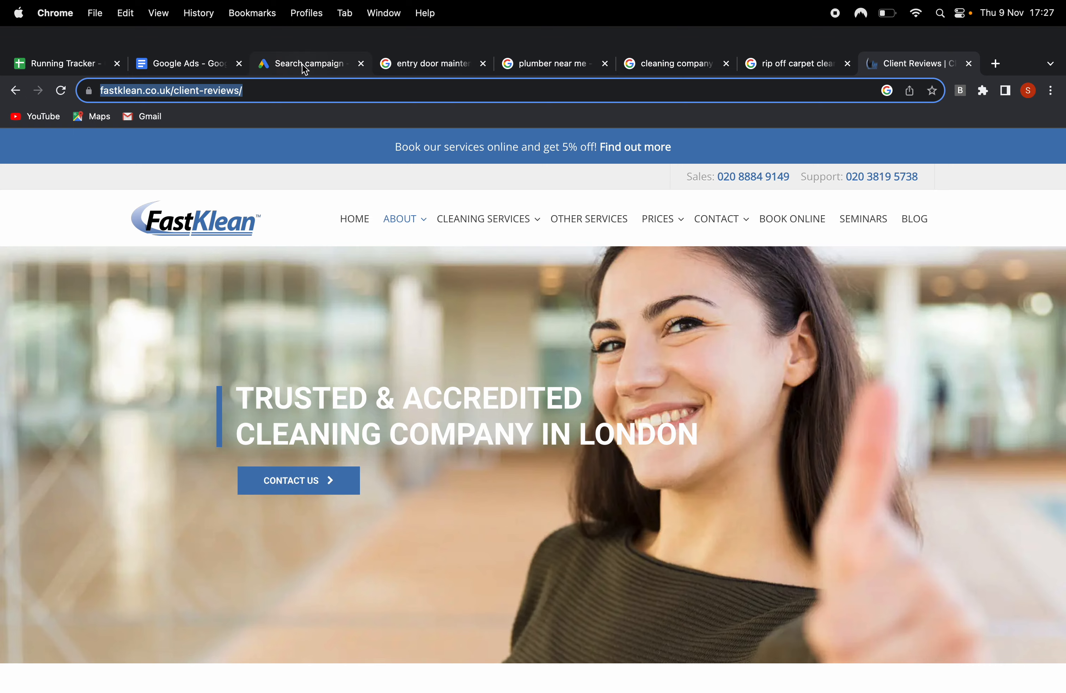
pyautogui.click(305, 69)
pyautogui.write('www.fastklean.co.uk/client-reviews/')
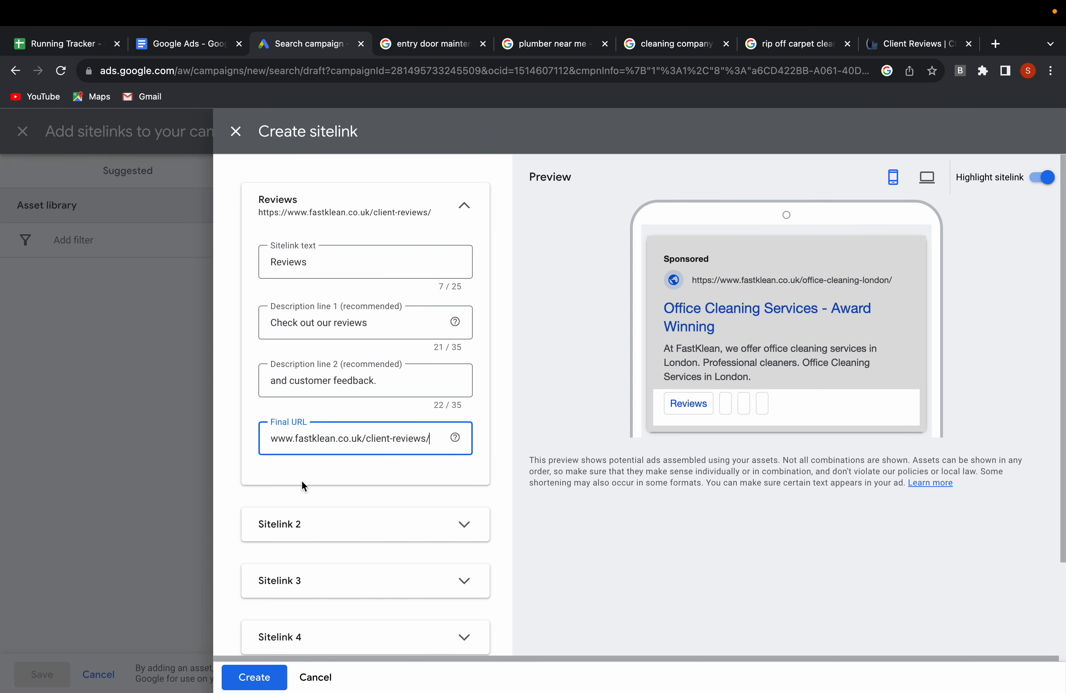
# Create the Reviews sitelink and save it to the campaign.
pyautogui.scroll(-2, 345, 541)
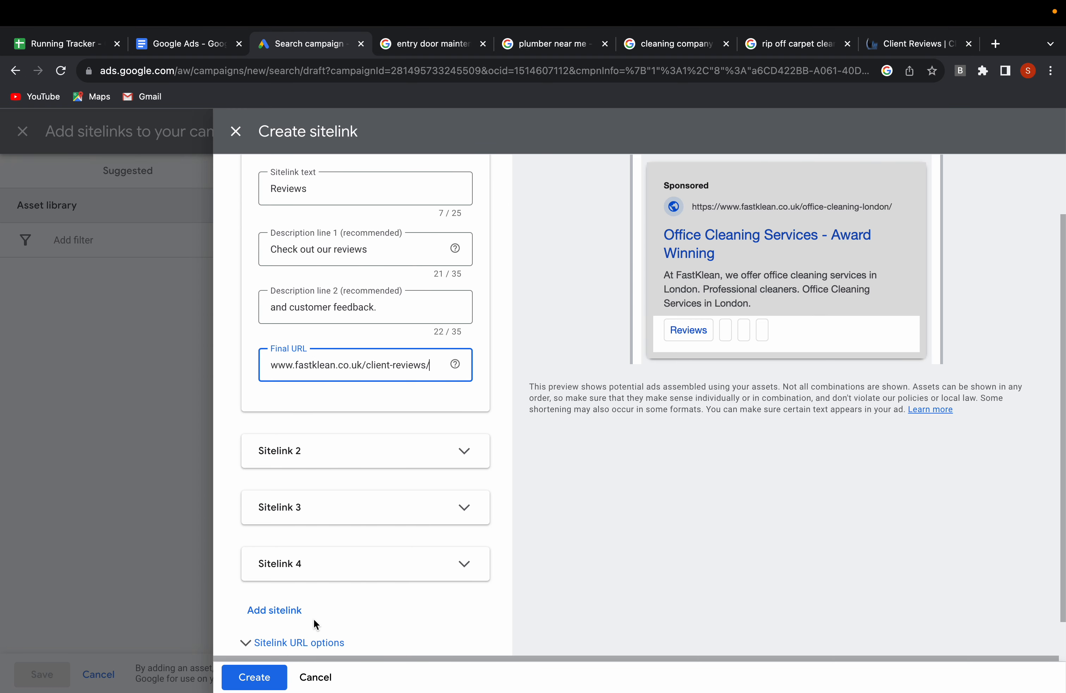
pyautogui.click(254, 676)
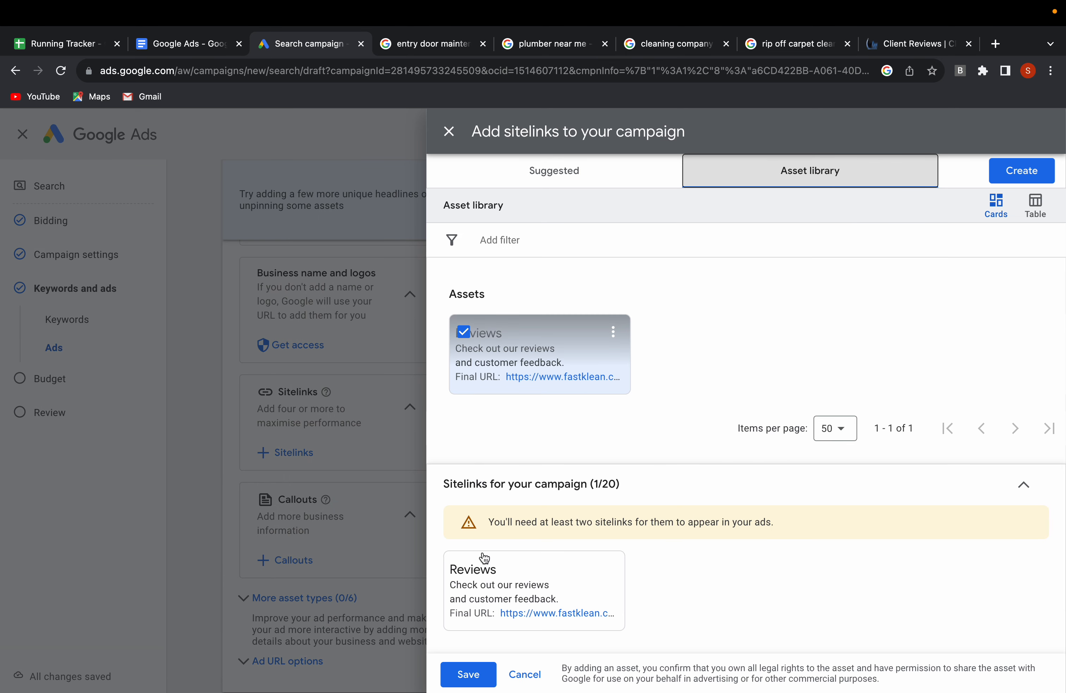
pyautogui.moveTo(484, 558)
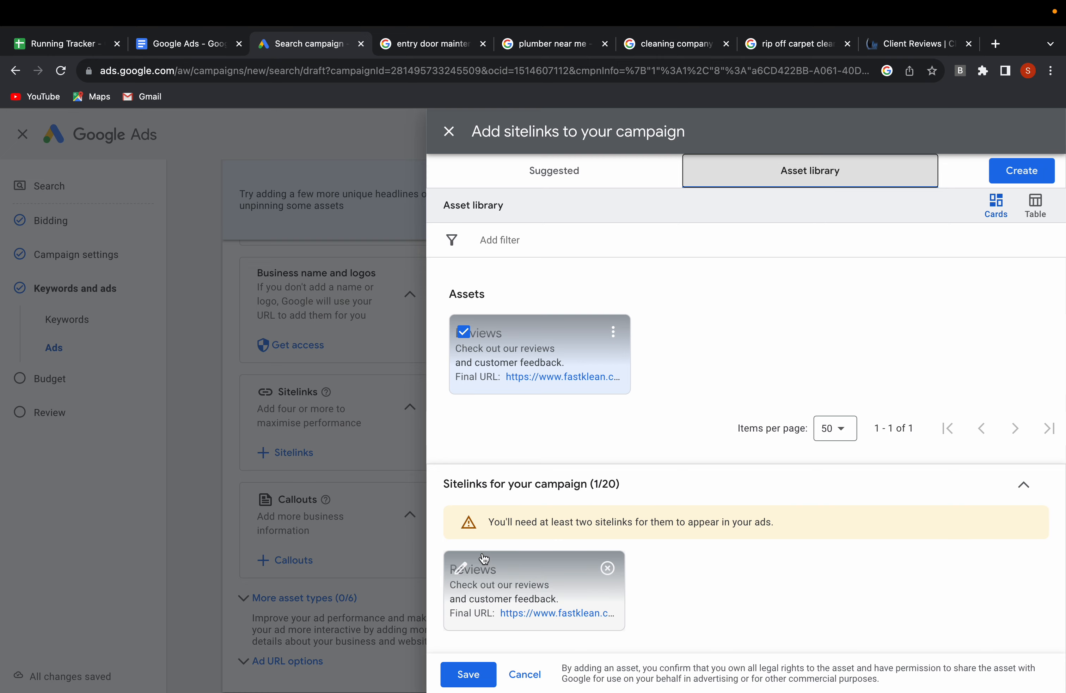
pyautogui.click(471, 676)
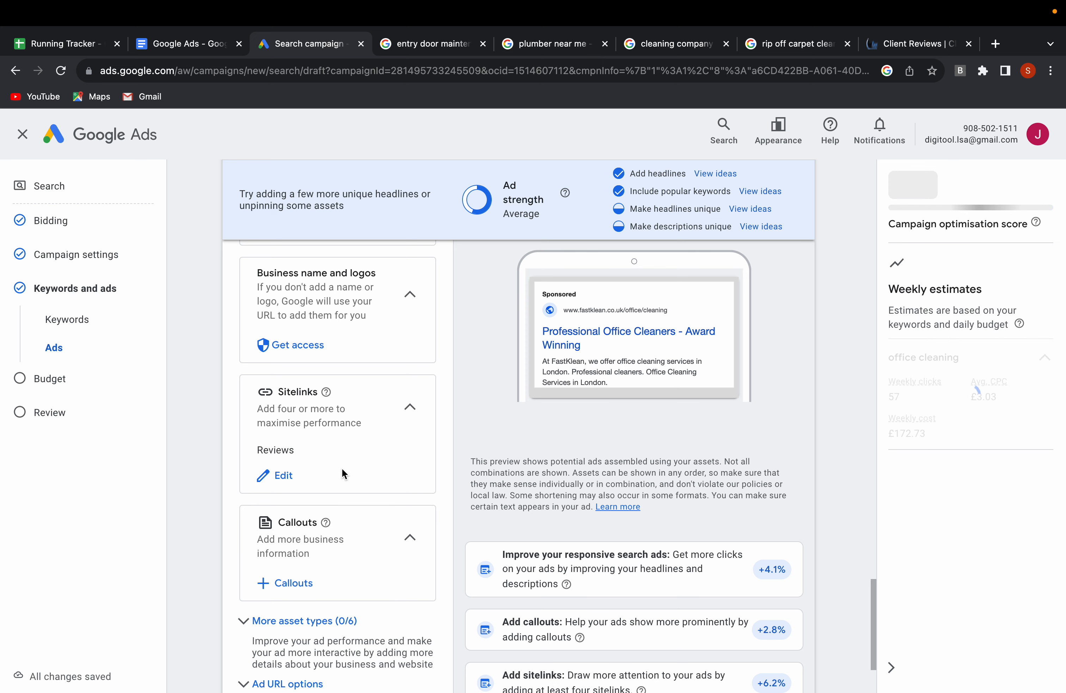
# Start adding campaign-level callouts and enter "50% First Clean" as callout text 1.
pyautogui.scroll(-2, 335, 481)
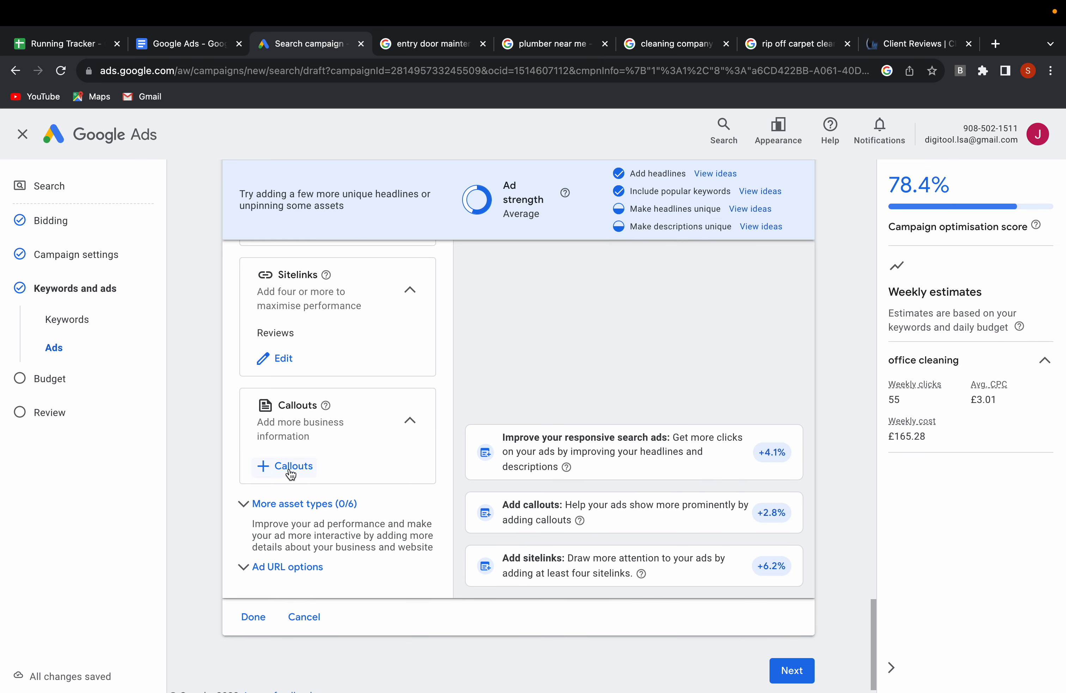
pyautogui.click(289, 468)
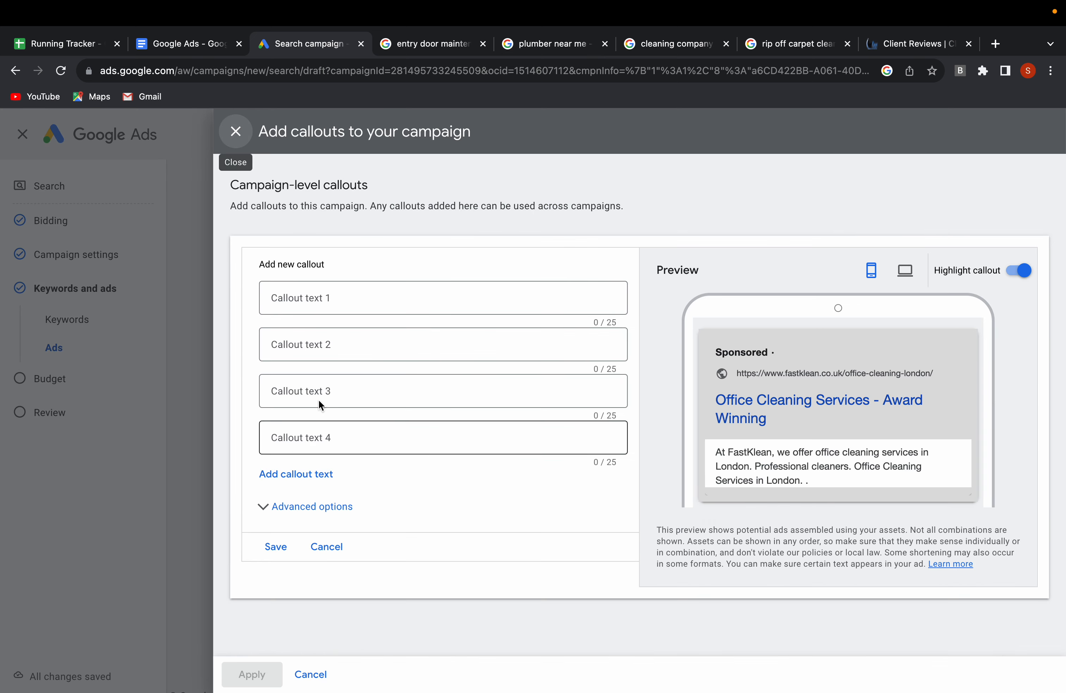
pyautogui.click(362, 297)
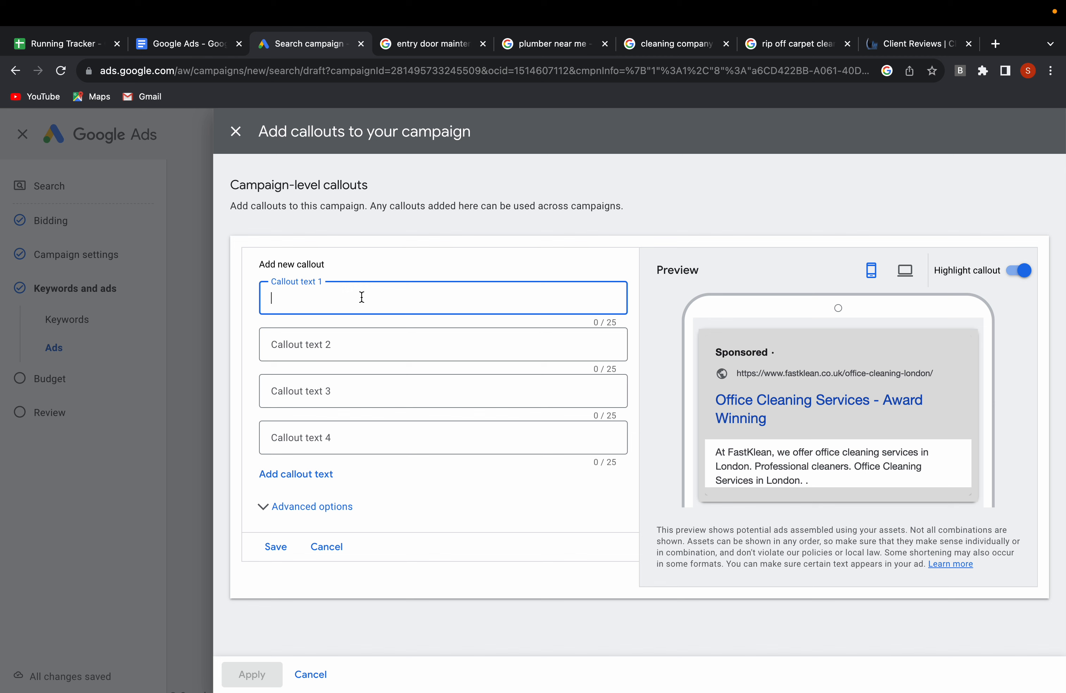
pyautogui.write('50% F')
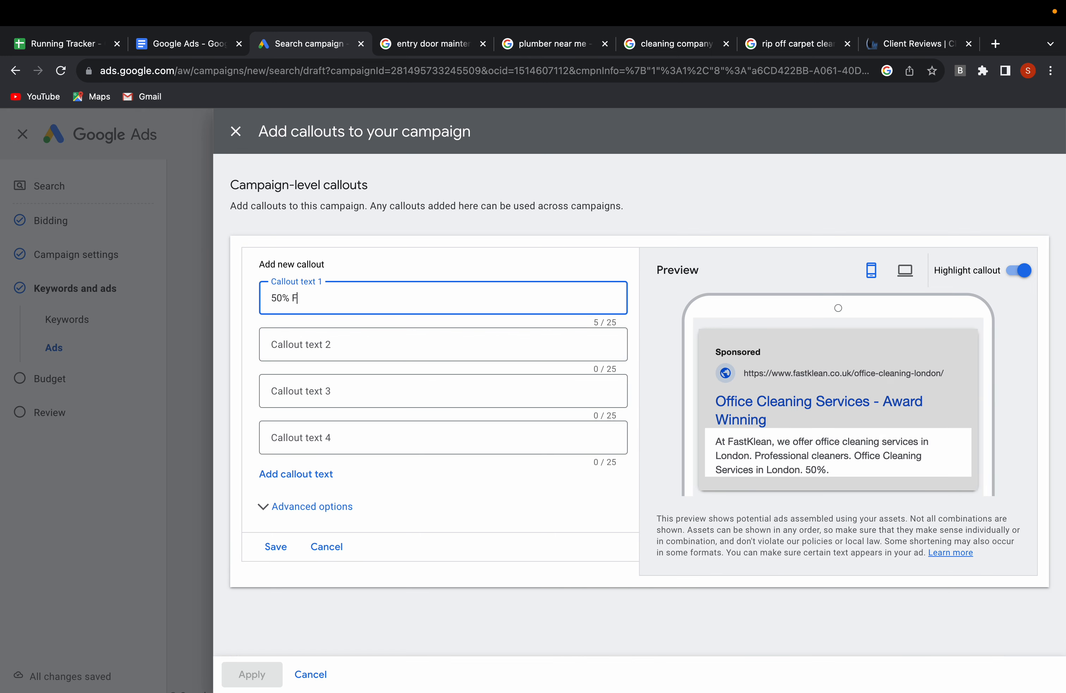
pyautogui.write('irst Clean')
# Enter "Instant Online Quotes" as callout text 2.
pyautogui.click(325, 345)
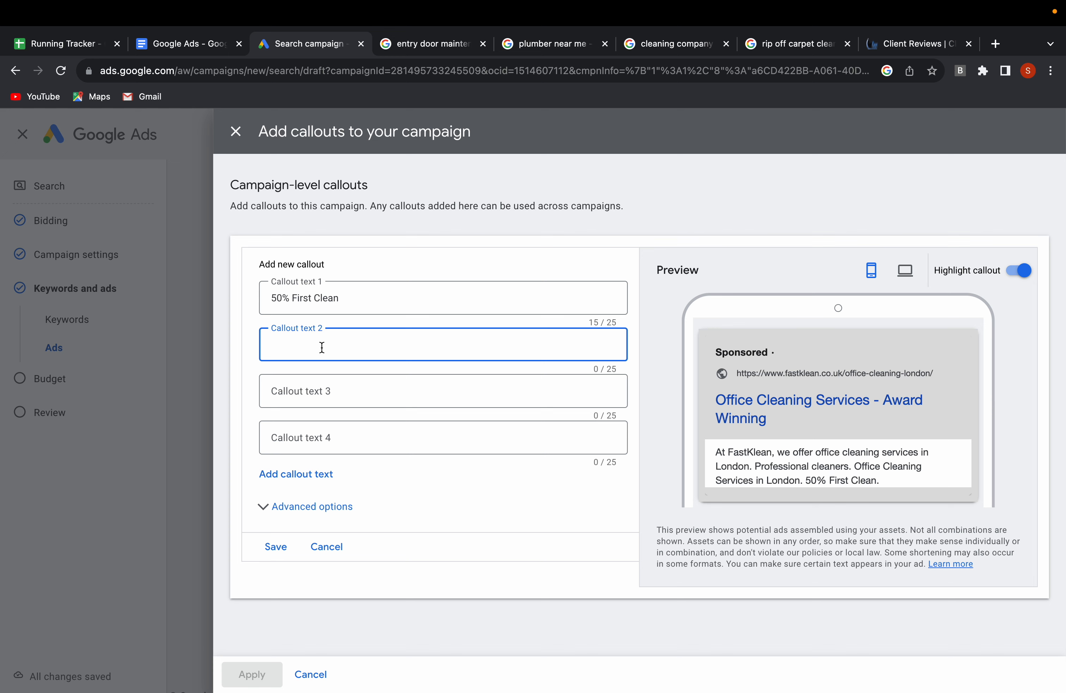
pyautogui.write('Instant Online')
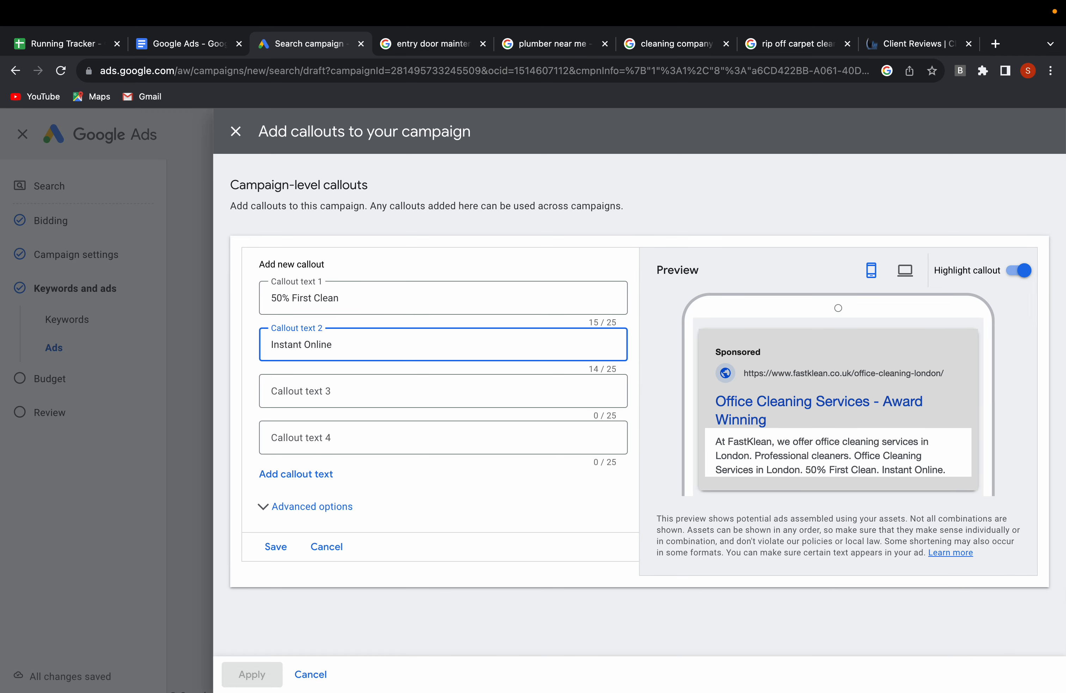
pyautogui.write(' Quotes')
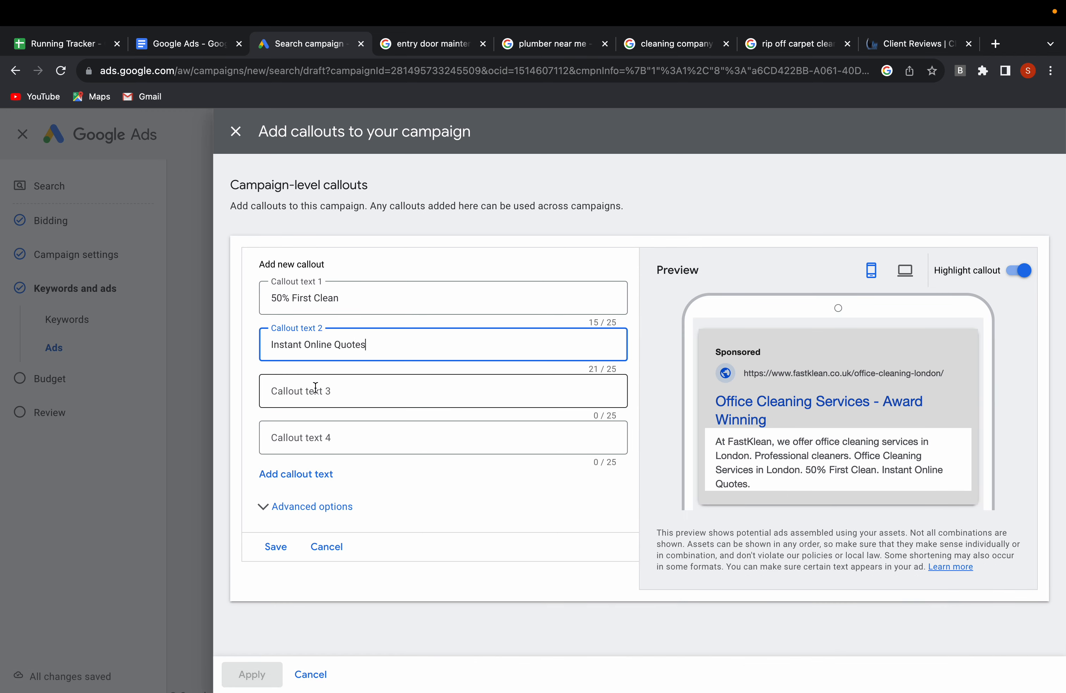
# Save the two callouts and apply them to the campaign, leaving callout texts 3 and 4 empty.
pyautogui.click(324, 401)
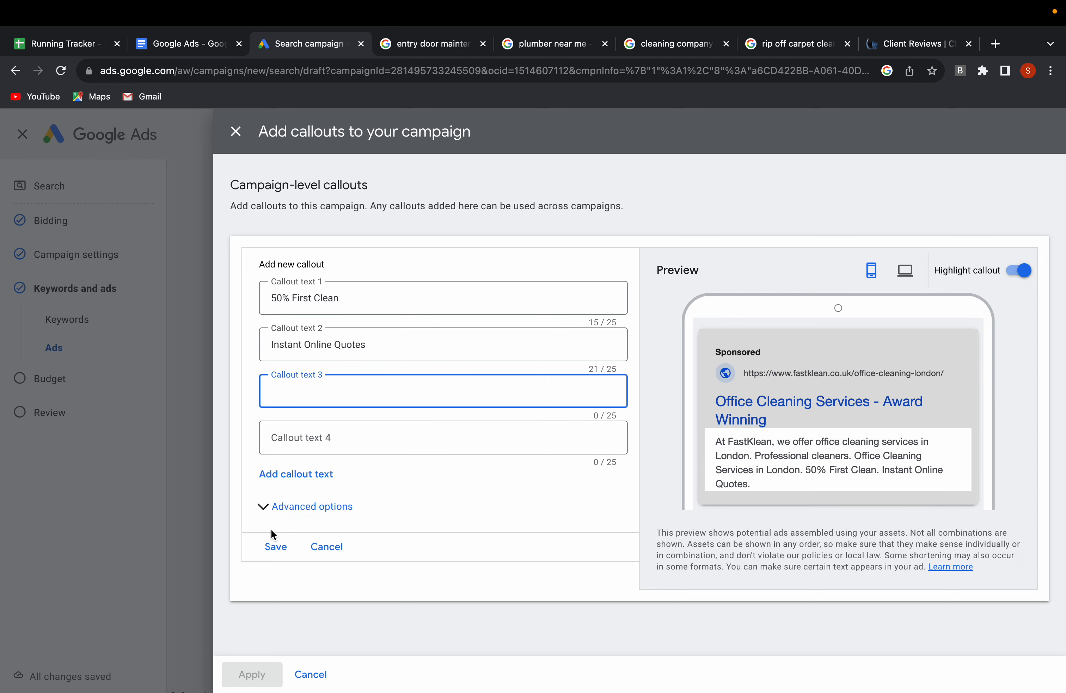
pyautogui.click(277, 549)
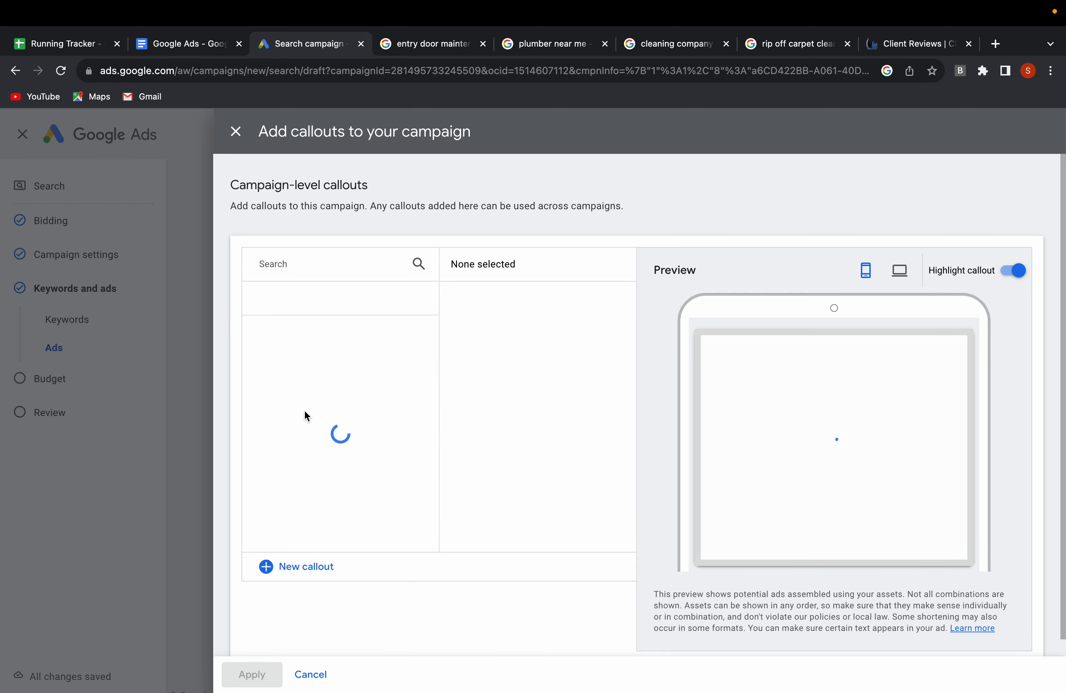
pyautogui.click(251, 673)
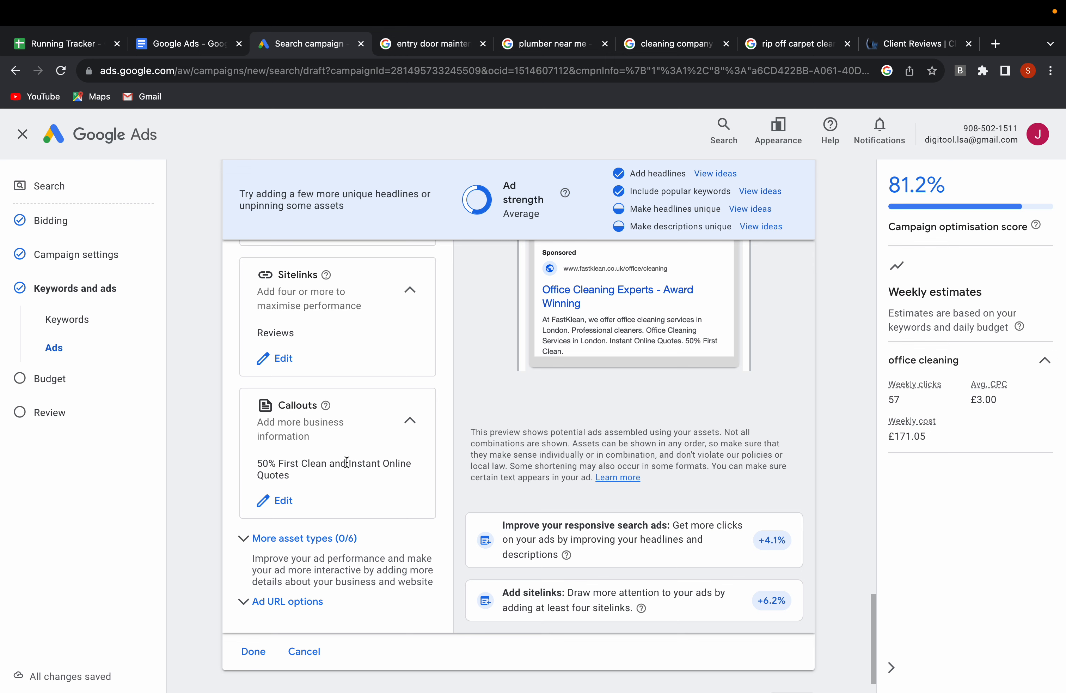
# Expand the additional asset types and look over promotions, prices, structured snippets, lead forms and apps.
pyautogui.scroll(-1, 347, 461)
pyautogui.click(245, 514)
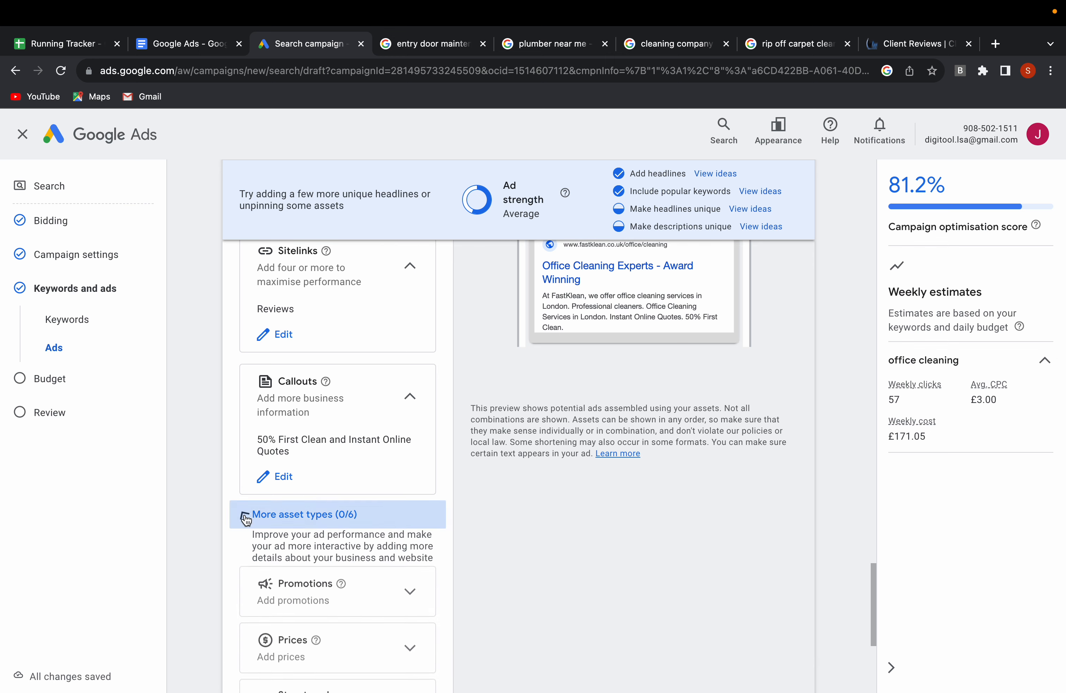
pyautogui.scroll(-2, 305, 485)
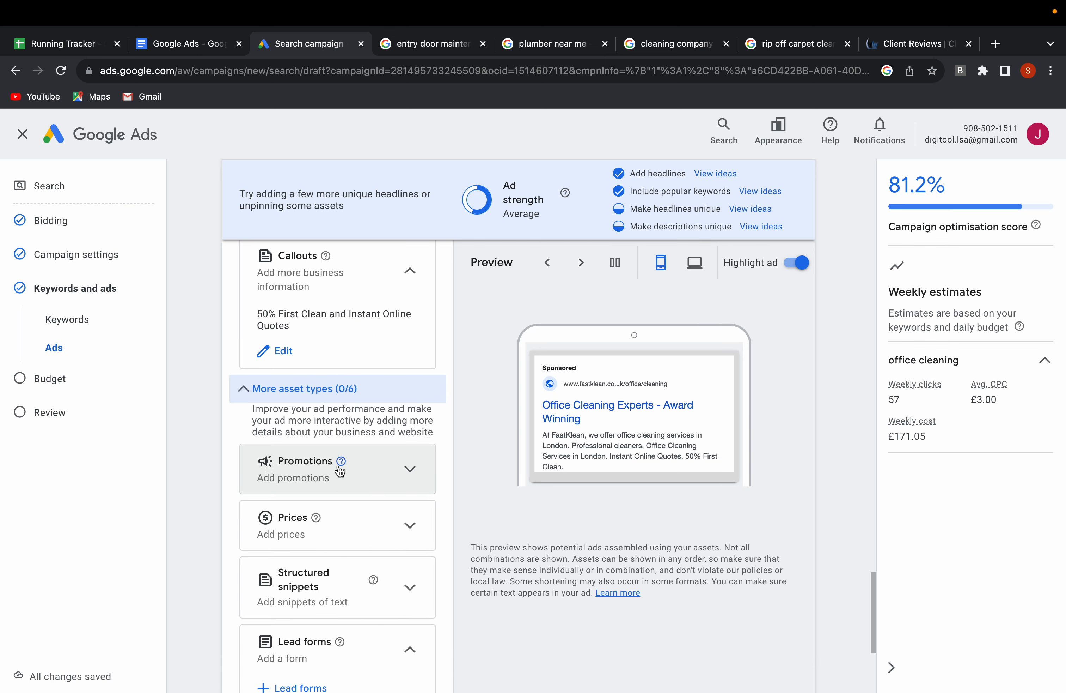
pyautogui.scroll(-2, 338, 477)
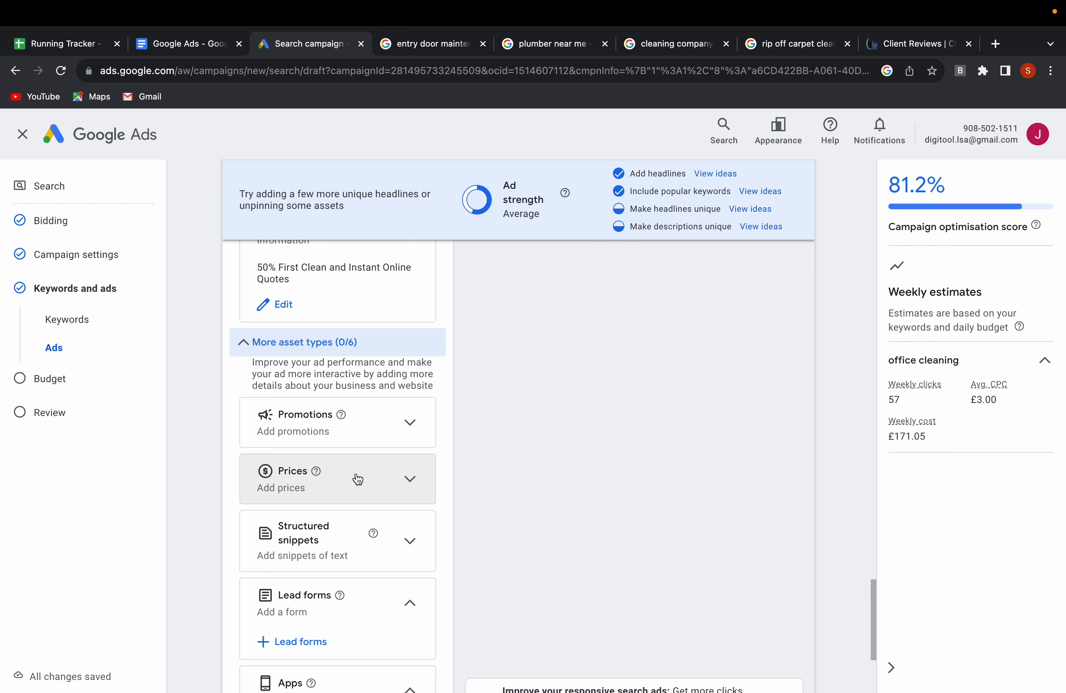
pyautogui.scroll(-1, 362, 479)
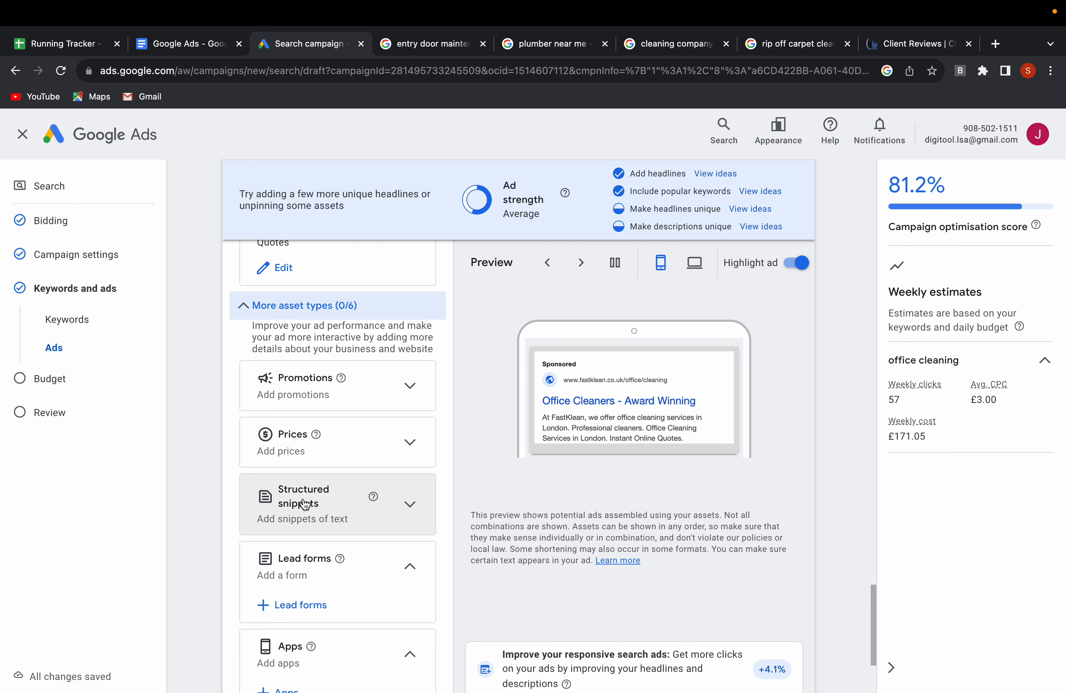
pyautogui.scroll(-2, 304, 504)
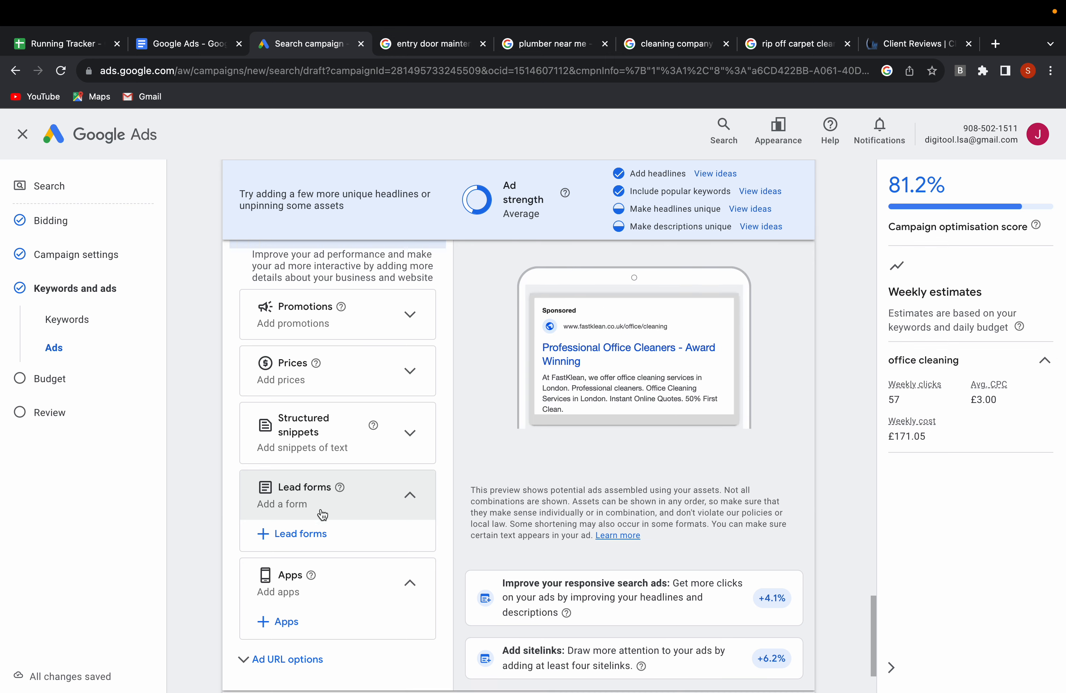
pyautogui.scroll(-3, 322, 515)
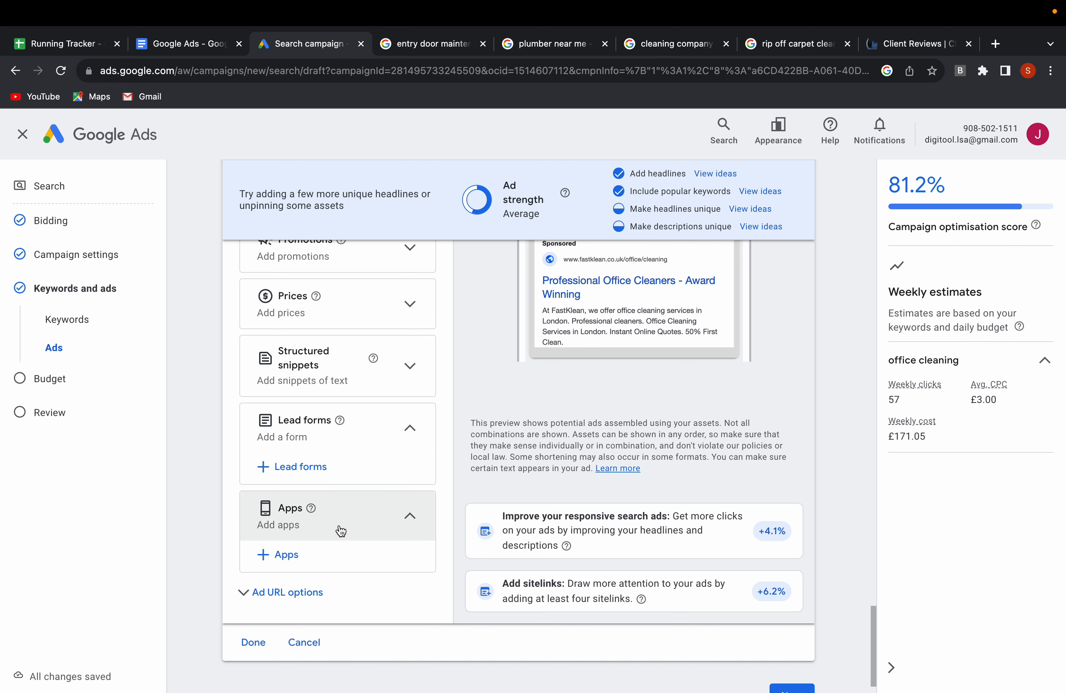
pyautogui.scroll(15, 304, 524)
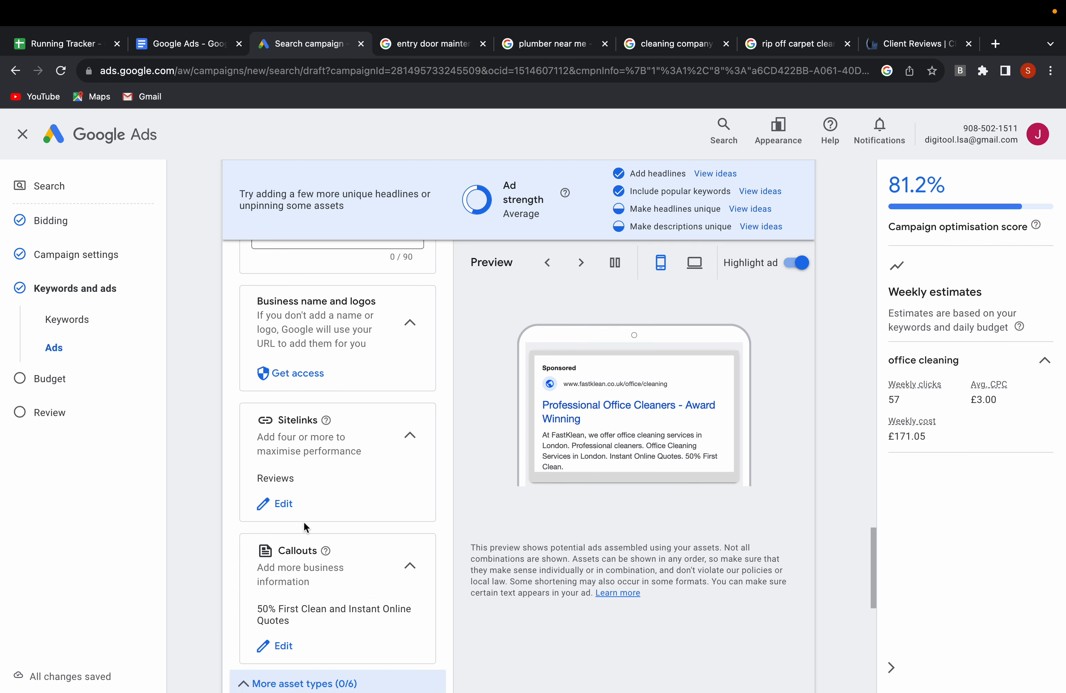
# Start a new call asset for the campaign and set its country to United Kingdom.
pyautogui.scroll(12, 304, 522)
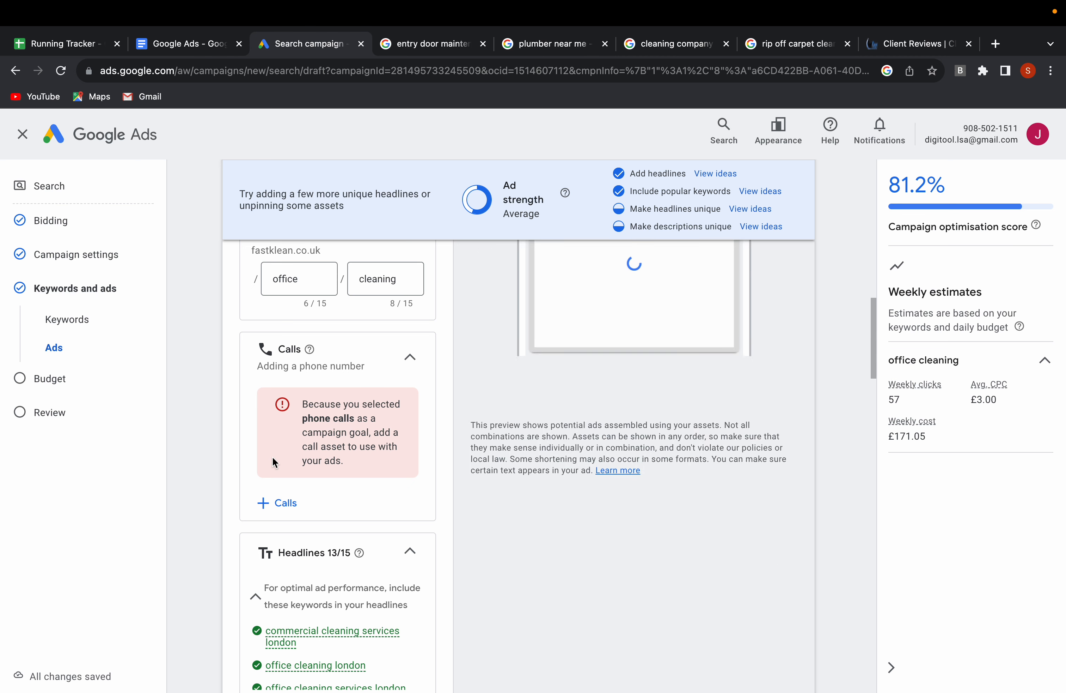
pyautogui.click(285, 503)
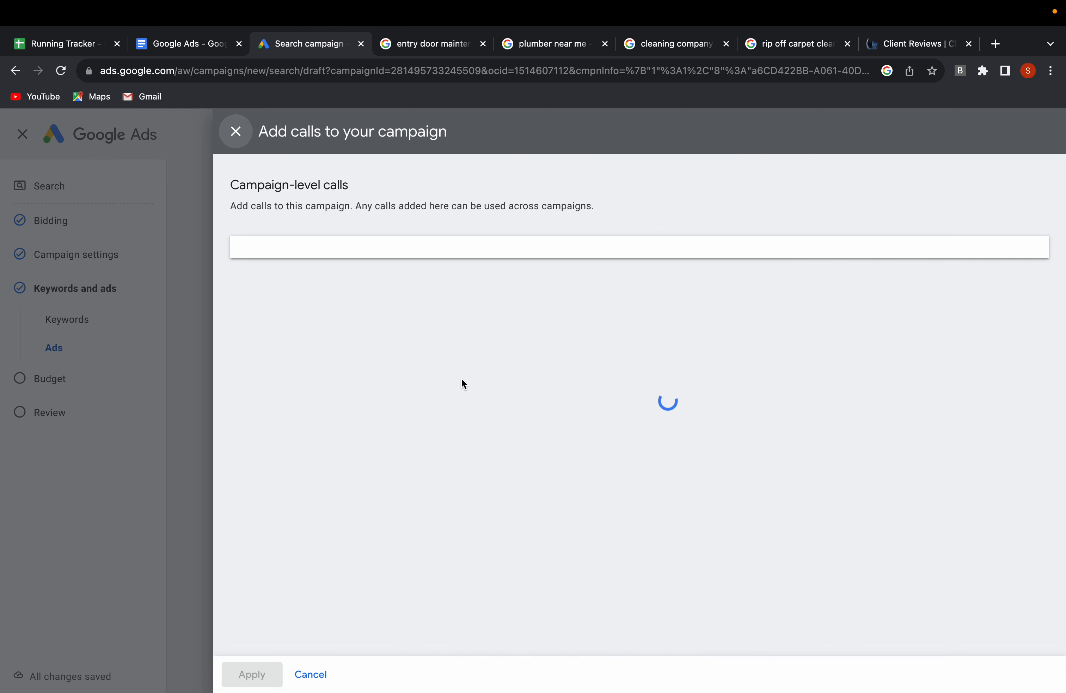
pyautogui.click(341, 304)
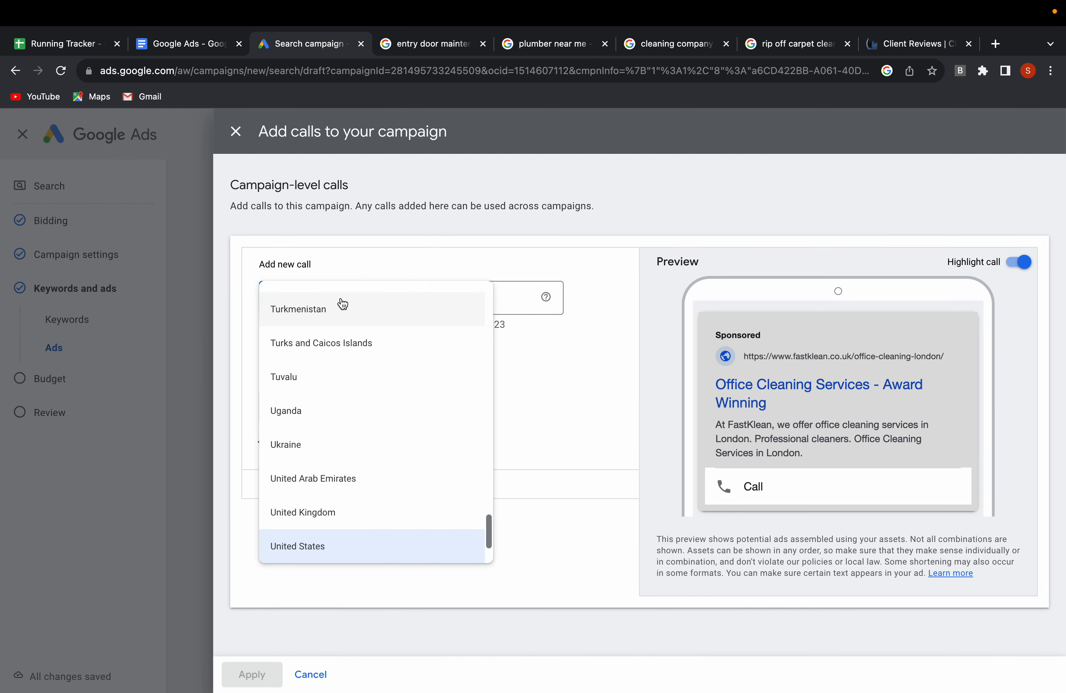
pyautogui.click(306, 509)
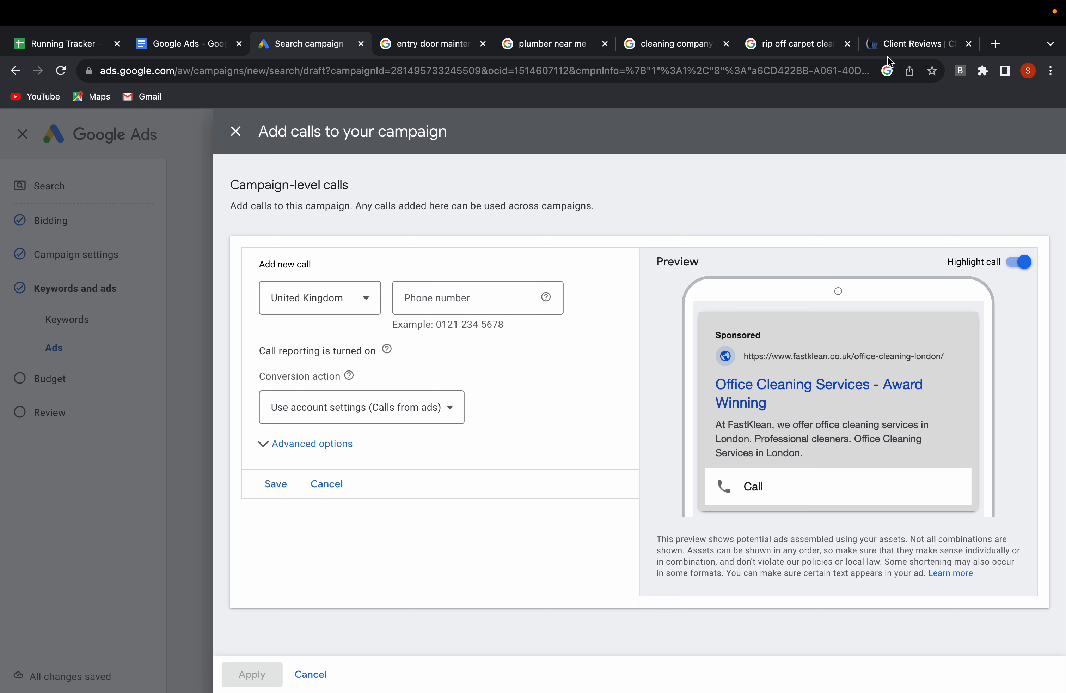
# Copy the sales phone number from the FastKlean website into the call asset's phone number field.
pyautogui.click(908, 43)
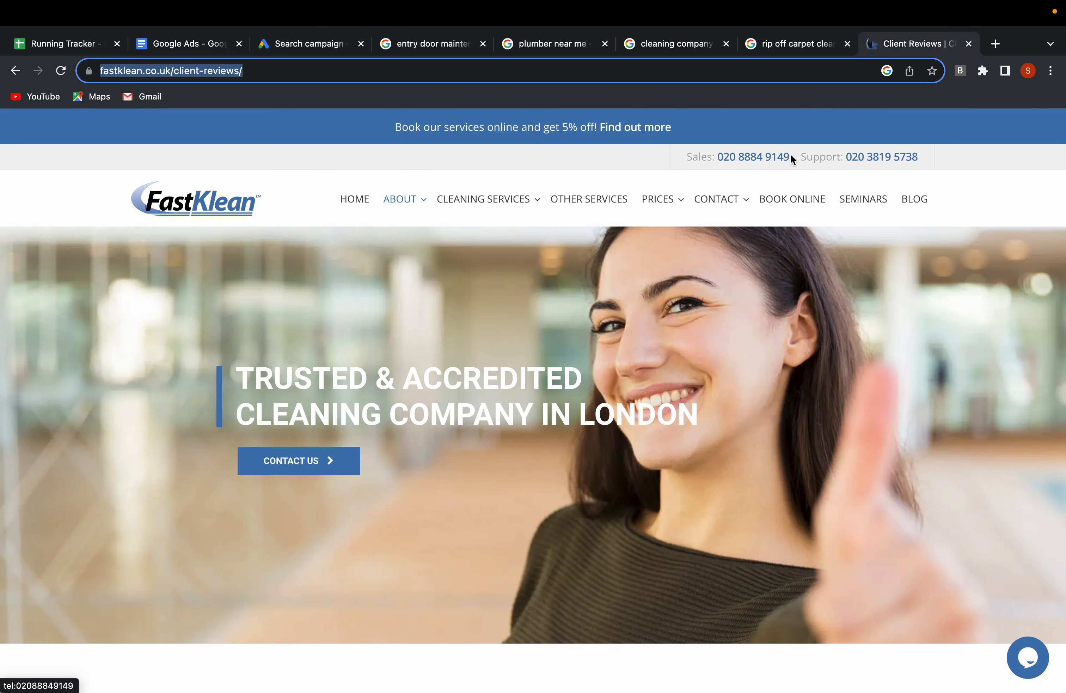
pyautogui.moveTo(791, 156); pyautogui.dragTo(720, 157)
pyautogui.press('super+c')
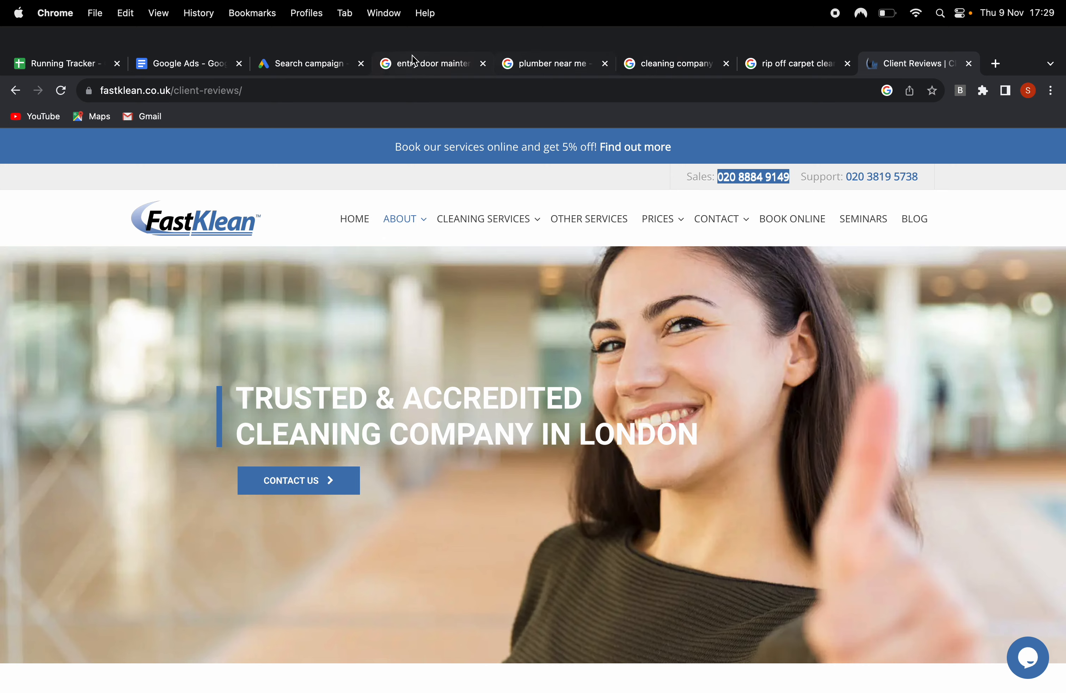
pyautogui.click(329, 66)
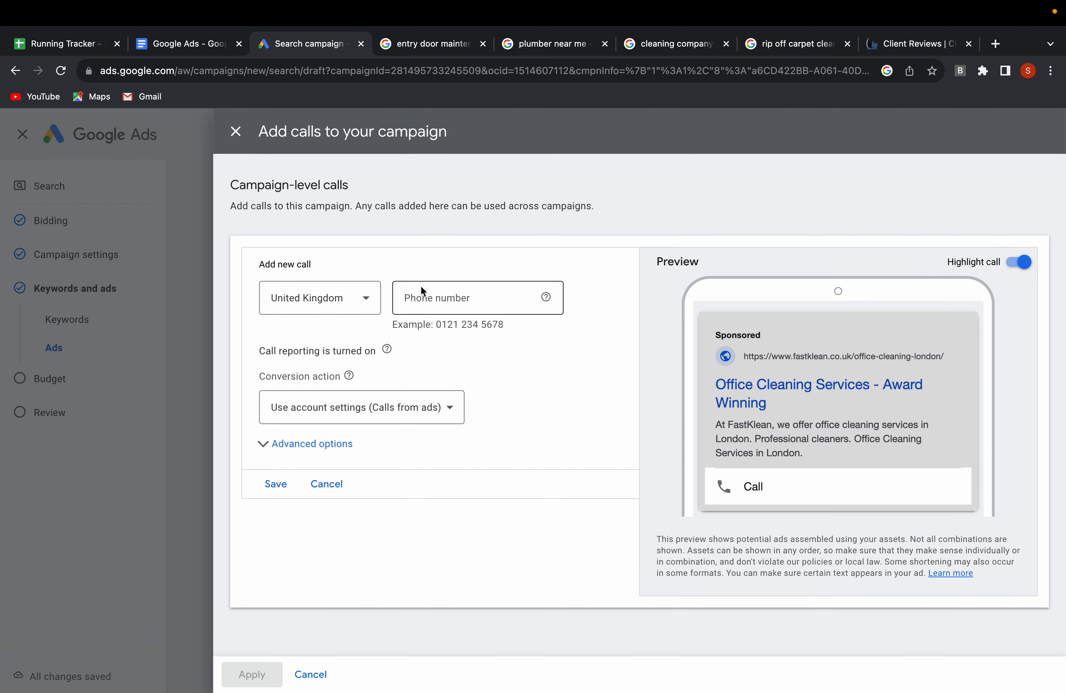
pyautogui.click(427, 297)
pyautogui.press('super+v')
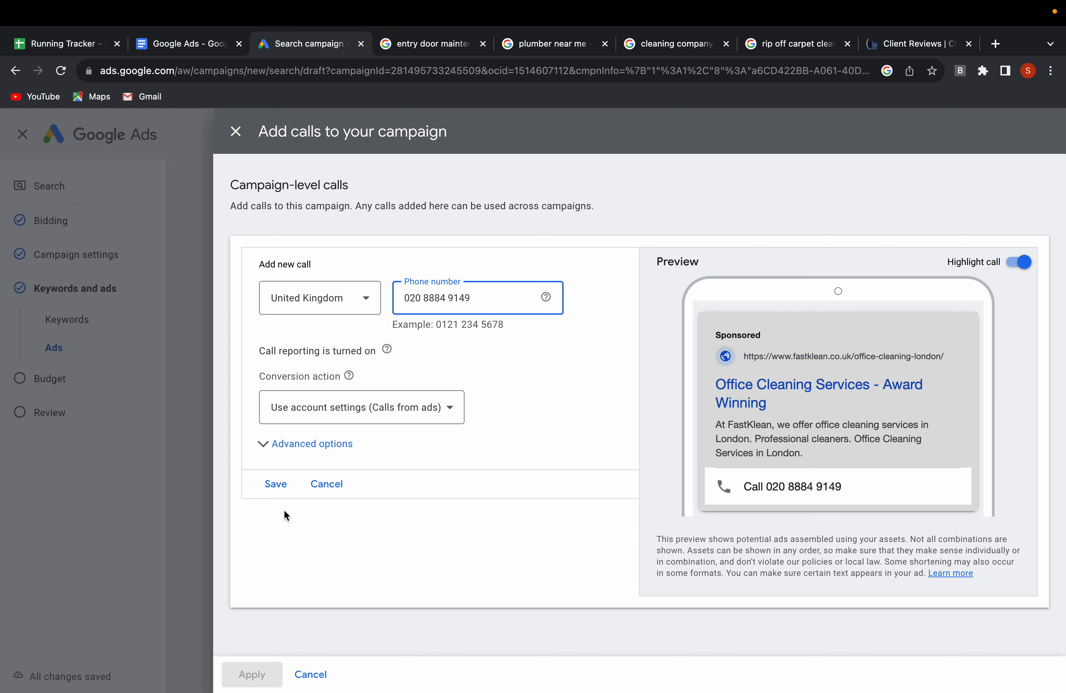
# Check the call asset's advanced schedule options, leave them at all days, then save the asset and apply it to the campaign.
pyautogui.click(295, 455)
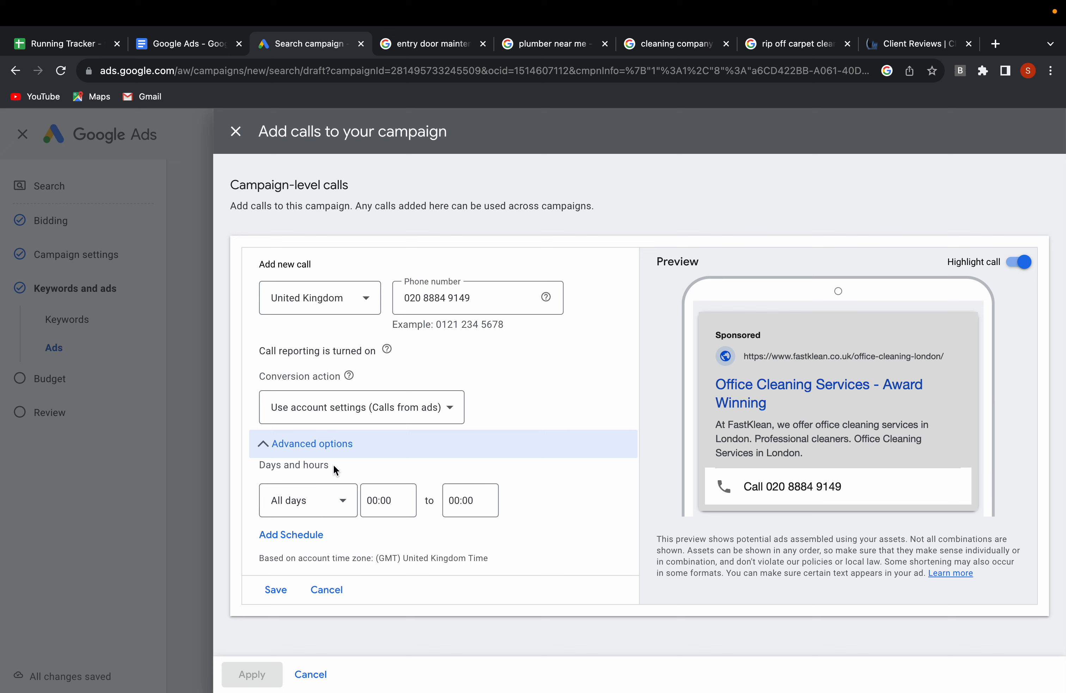
pyautogui.click(275, 593)
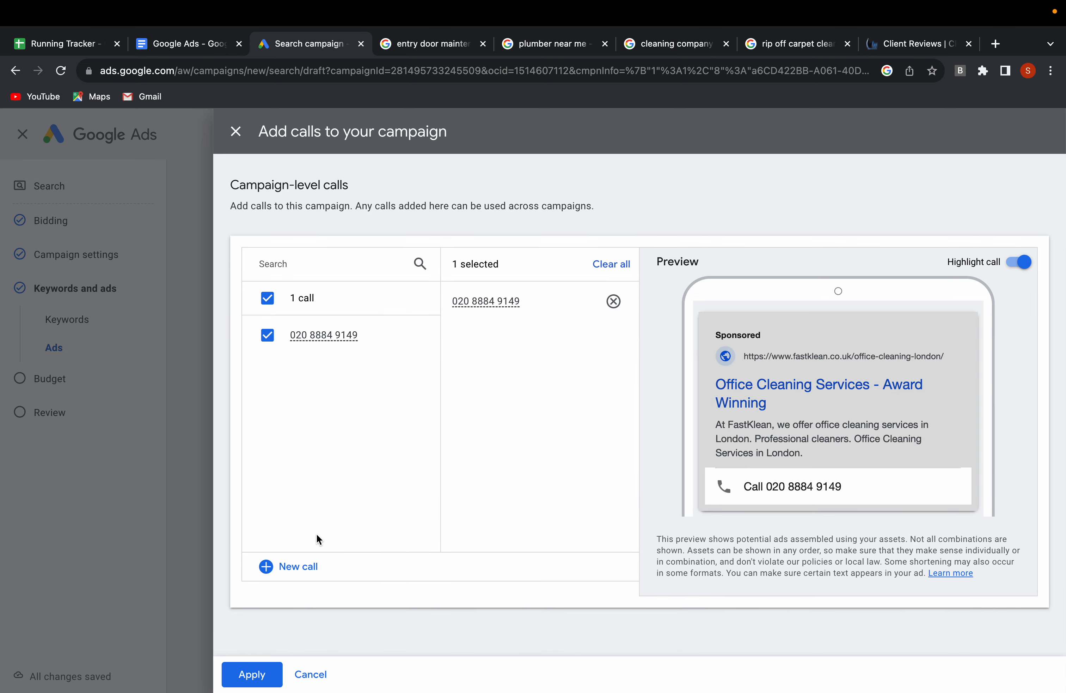
pyautogui.click(252, 675)
# Leave the remaining asset types empty and continue from the ad setup to the campaign's Budget page.
pyautogui.scroll(-2, 433, 536)
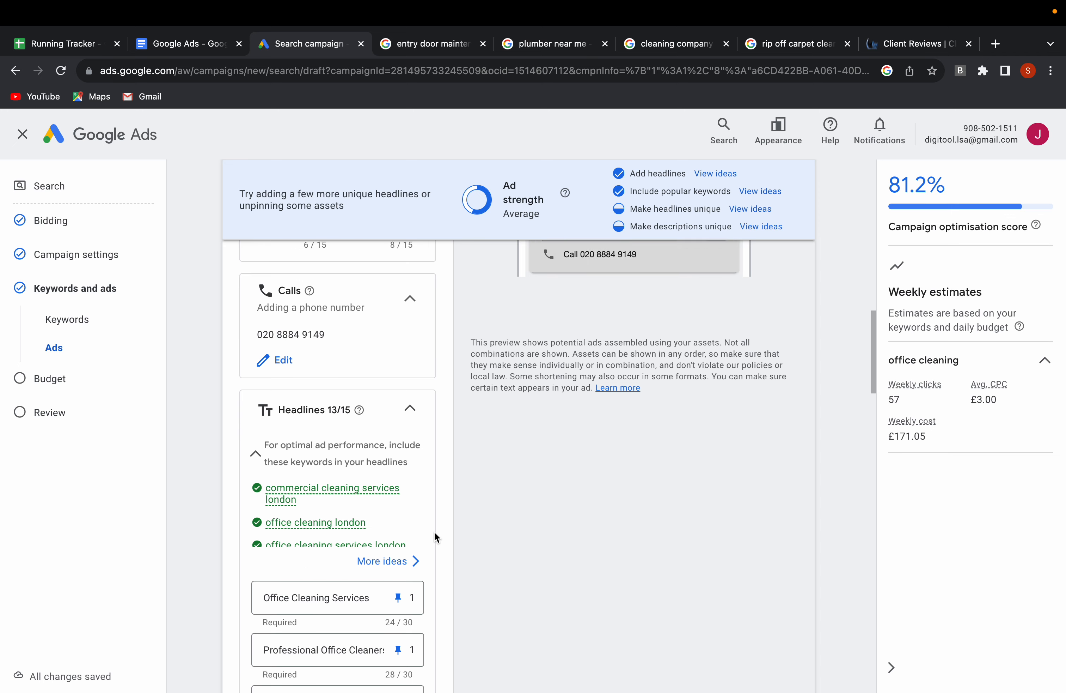
pyautogui.scroll(-15, 434, 533)
pyautogui.scroll(-10, 434, 533)
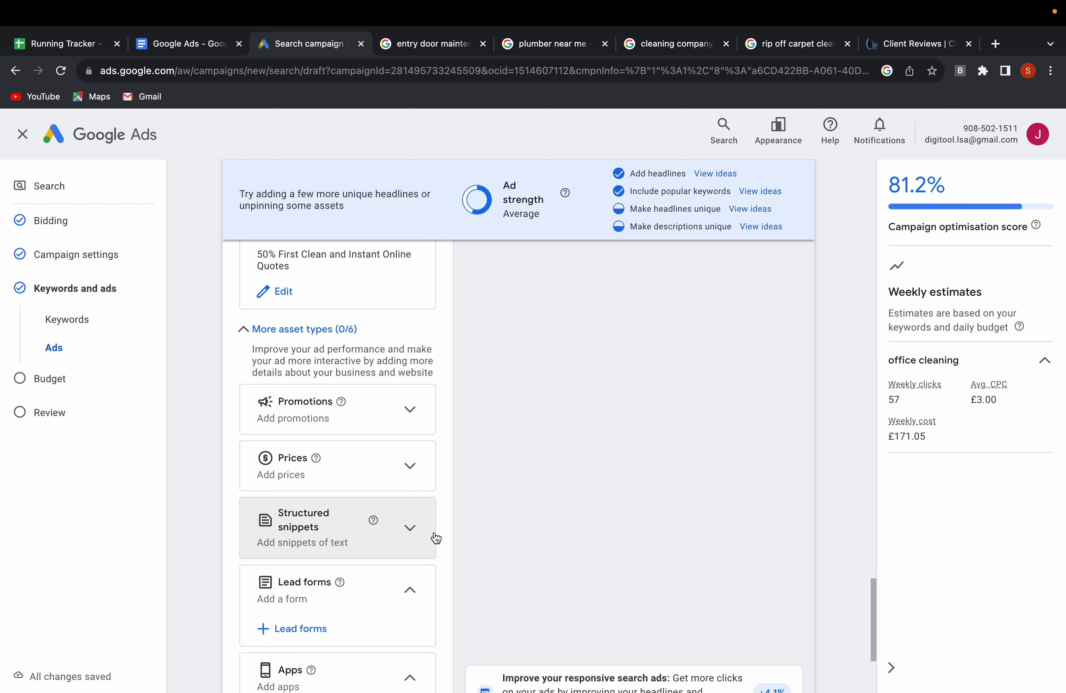
pyautogui.scroll(-6, 434, 533)
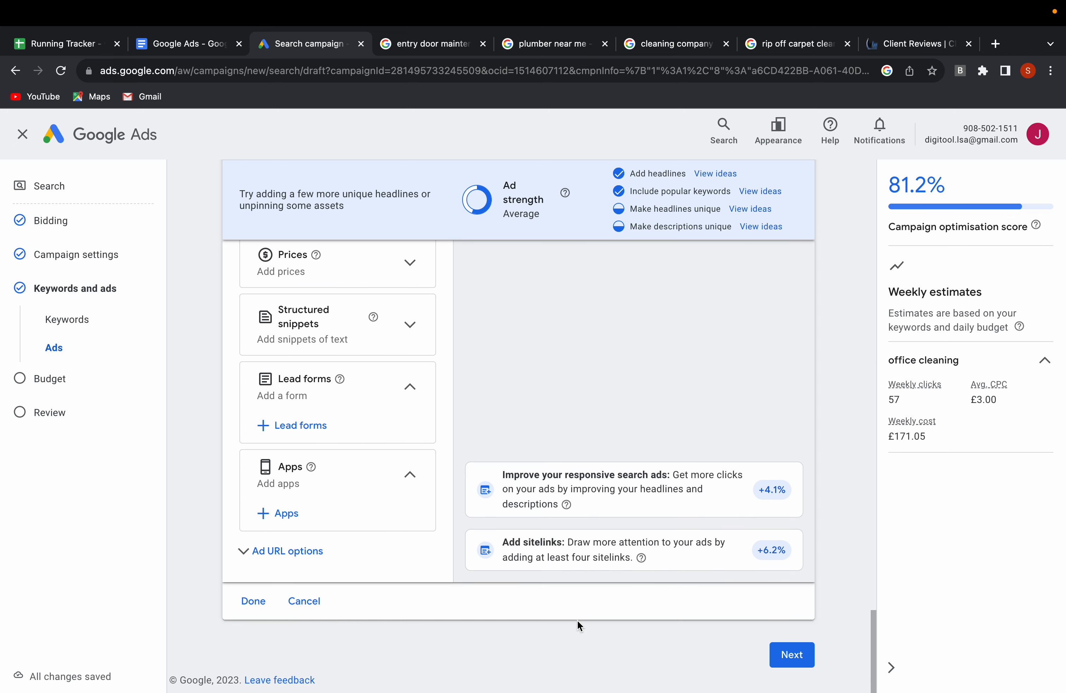
pyautogui.click(792, 653)
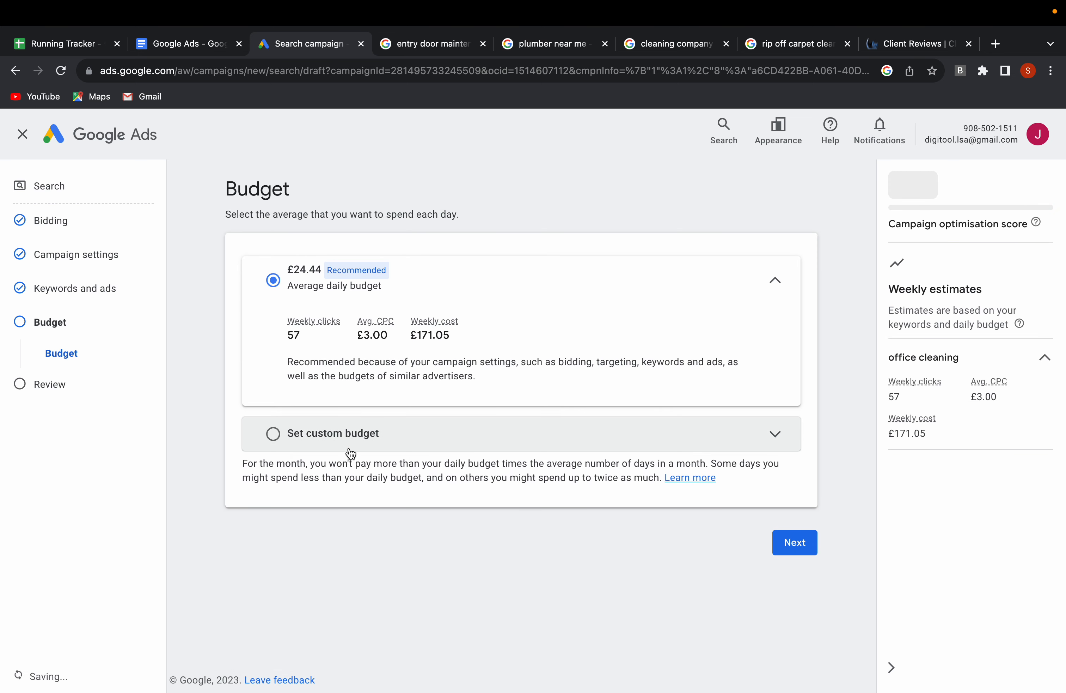
# Choose a custom average daily budget for the campaign and select the existing amount for replacement.
pyautogui.click(464, 439)
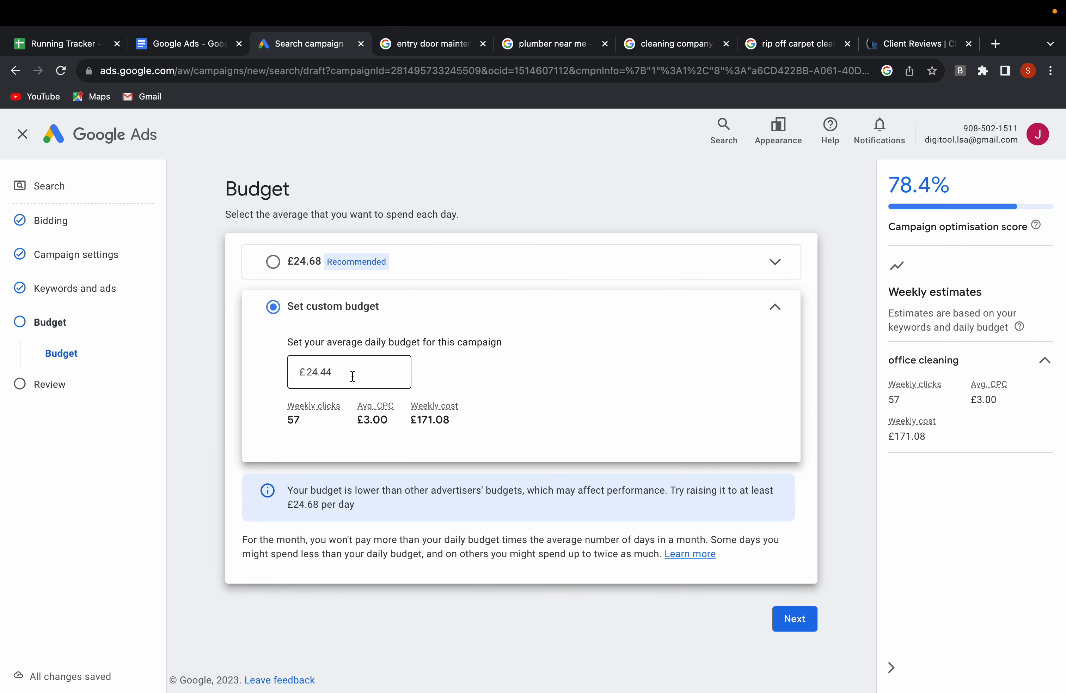
pyautogui.click(349, 372)
pyautogui.moveTo(350, 372); pyautogui.dragTo(291, 372)
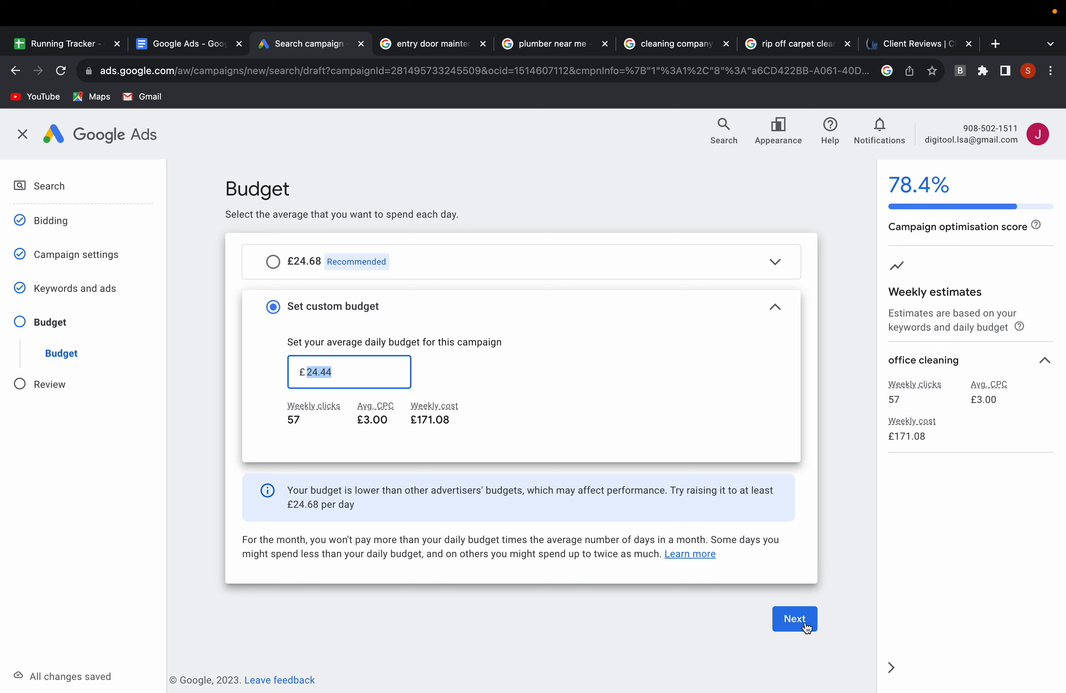
# Set the custom average daily budget to £20, continue to the review page and publish the Office Cleaning - London campaign.
pyautogui.write('20')
pyautogui.click(797, 617)
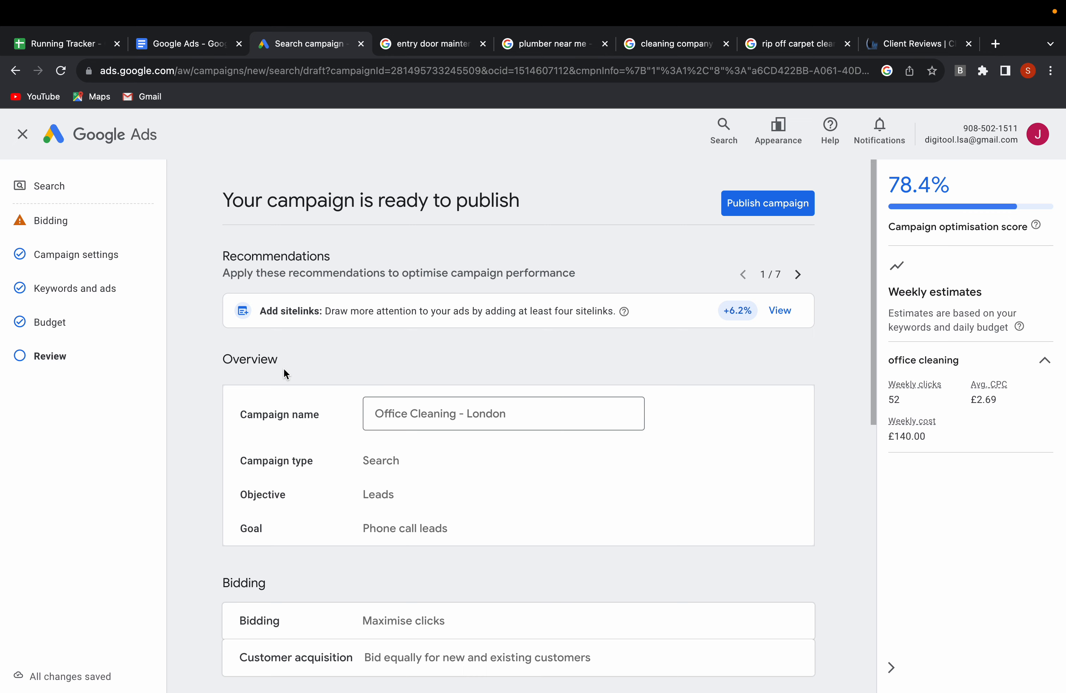
pyautogui.click(782, 207)
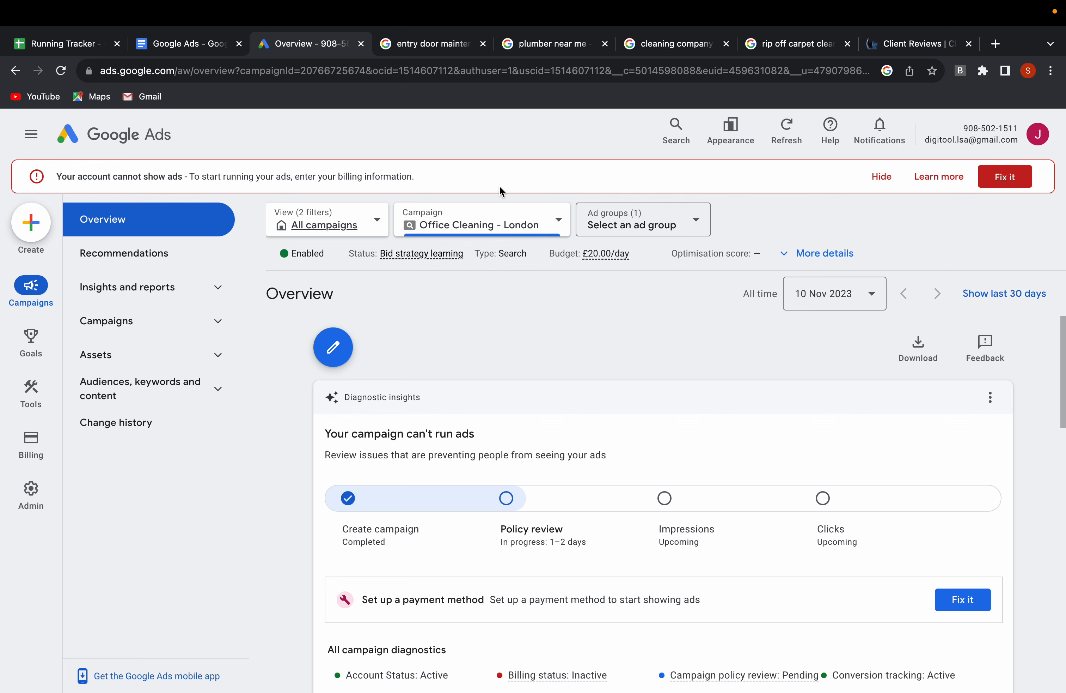
# Examine the published campaign's diagnostics on its overview, including the billing and policy review statuses.
pyautogui.scroll(-4, 567, 343)
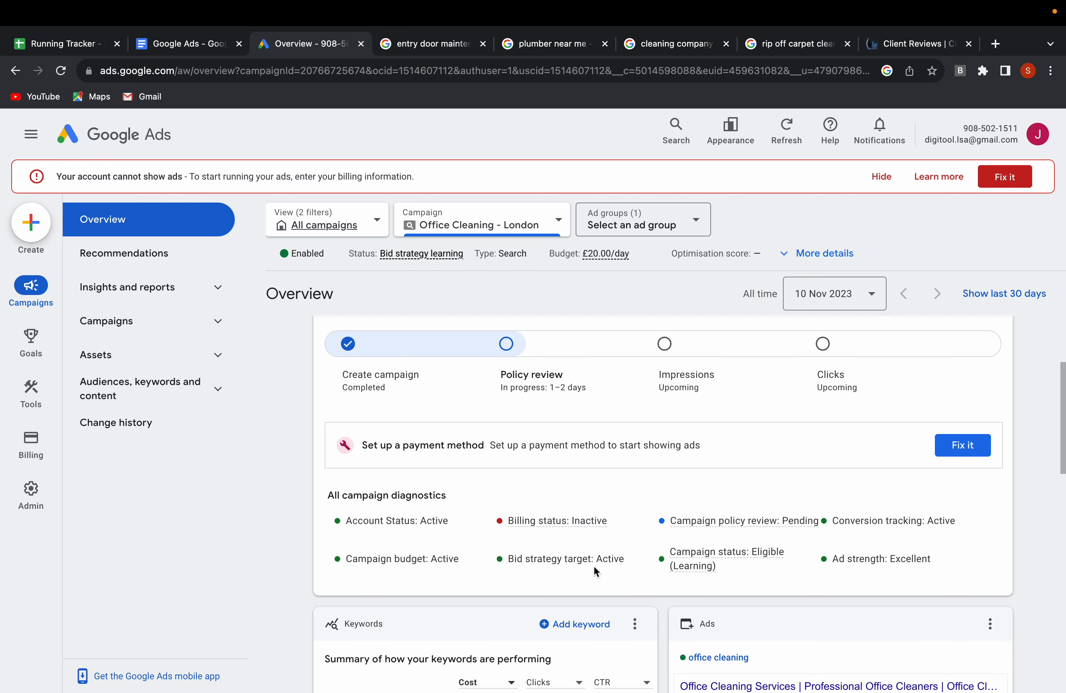
pyautogui.moveTo(794, 525)
# Search the account for its billing pages, then close the search without opening any of them.
pyautogui.moveTo(736, 520)
pyautogui.click(676, 132)
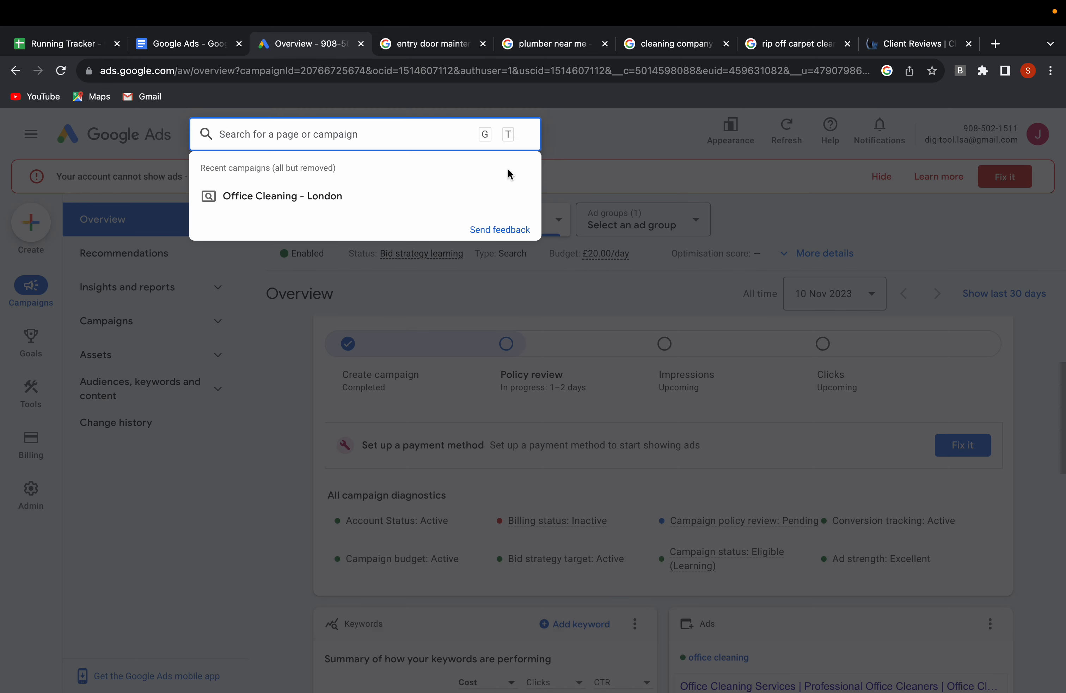
pyautogui.write('bill')
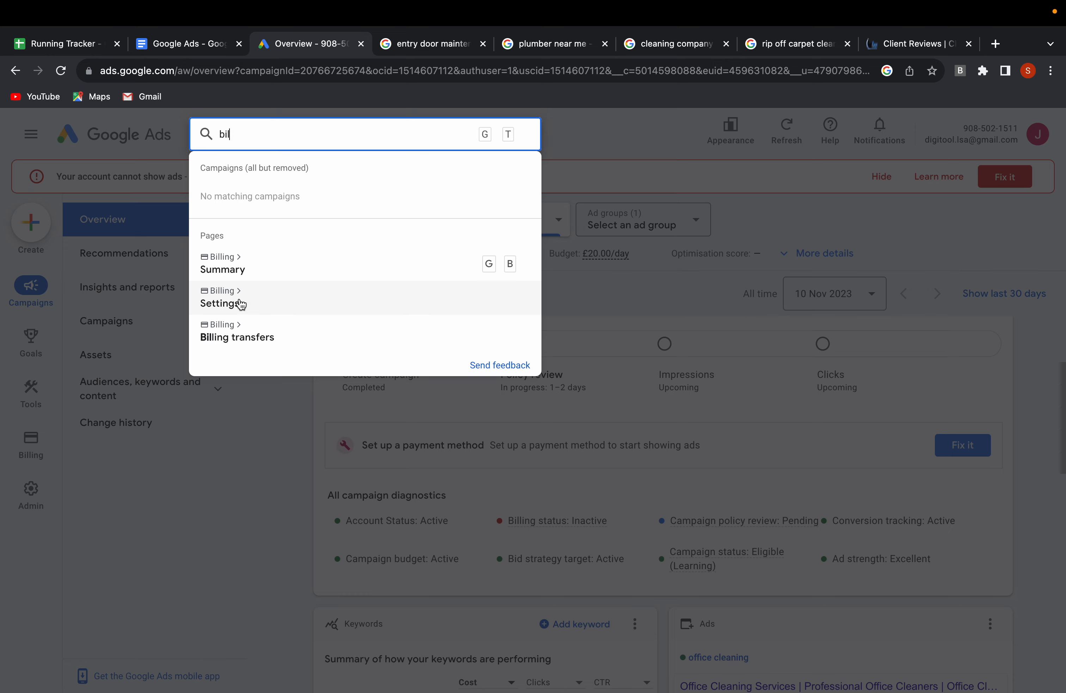
pyautogui.click(812, 223)
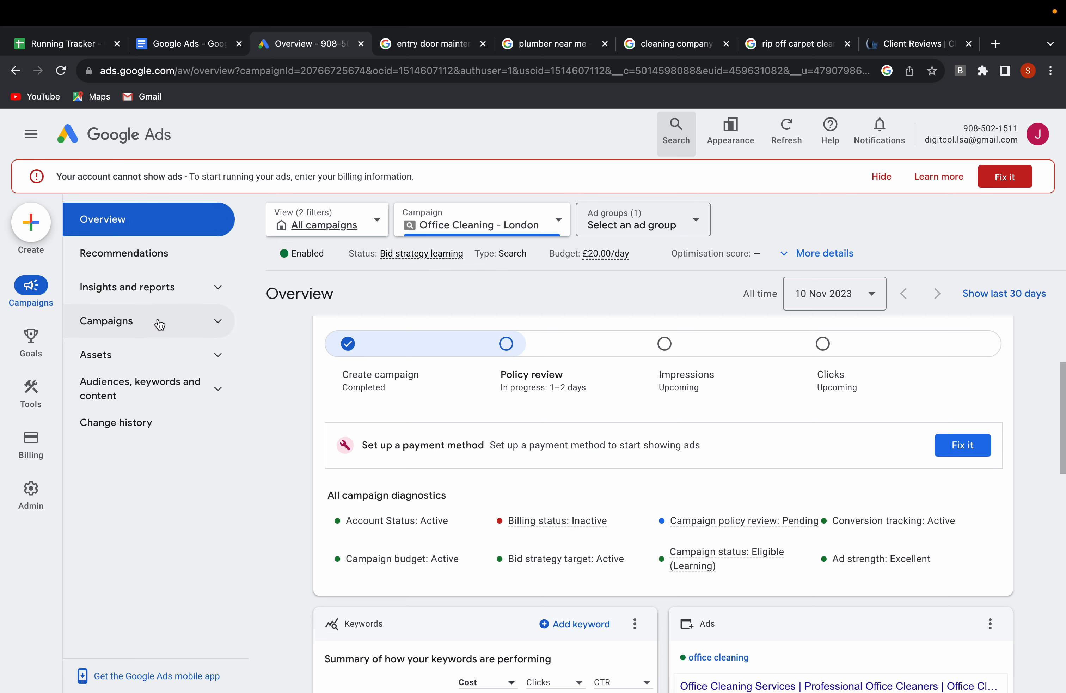
# Open the office cleaning ad group of the Office Cleaning - London campaign and check the review status of its first search keyword.
pyautogui.click(209, 327)
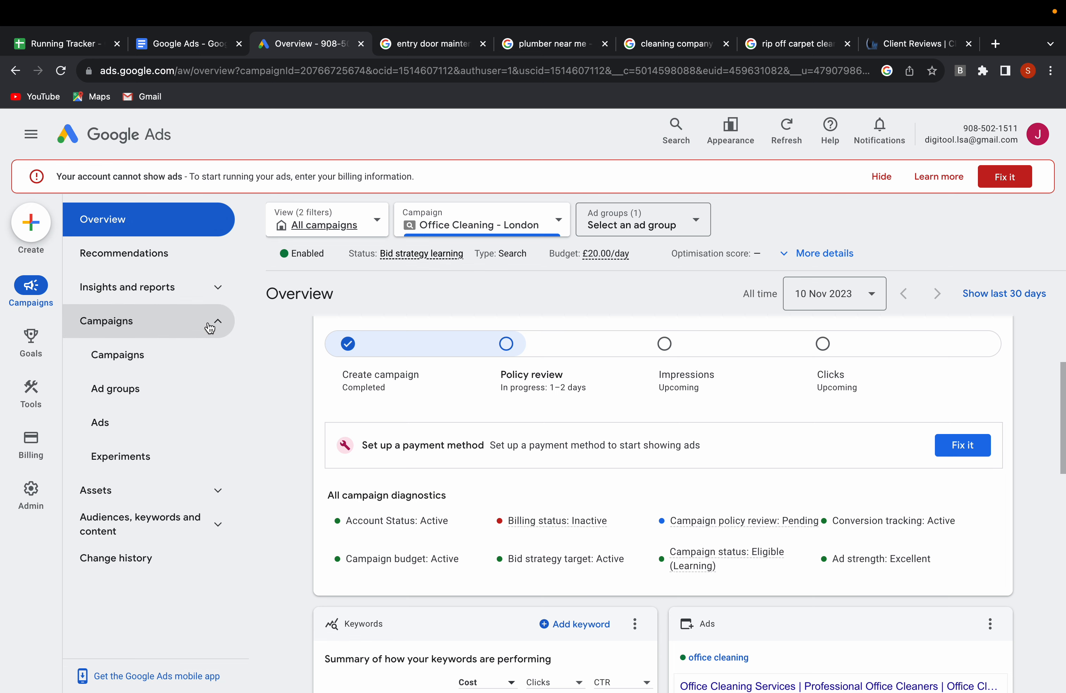
pyautogui.click(140, 361)
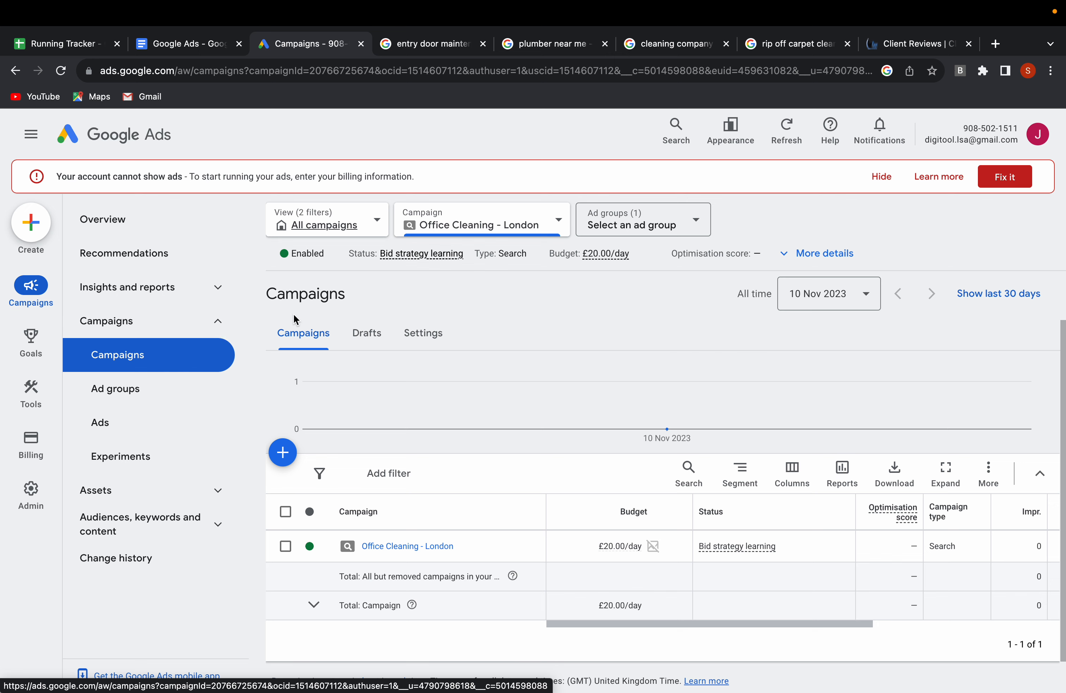
pyautogui.click(401, 548)
pyautogui.scroll(-1, 403, 500)
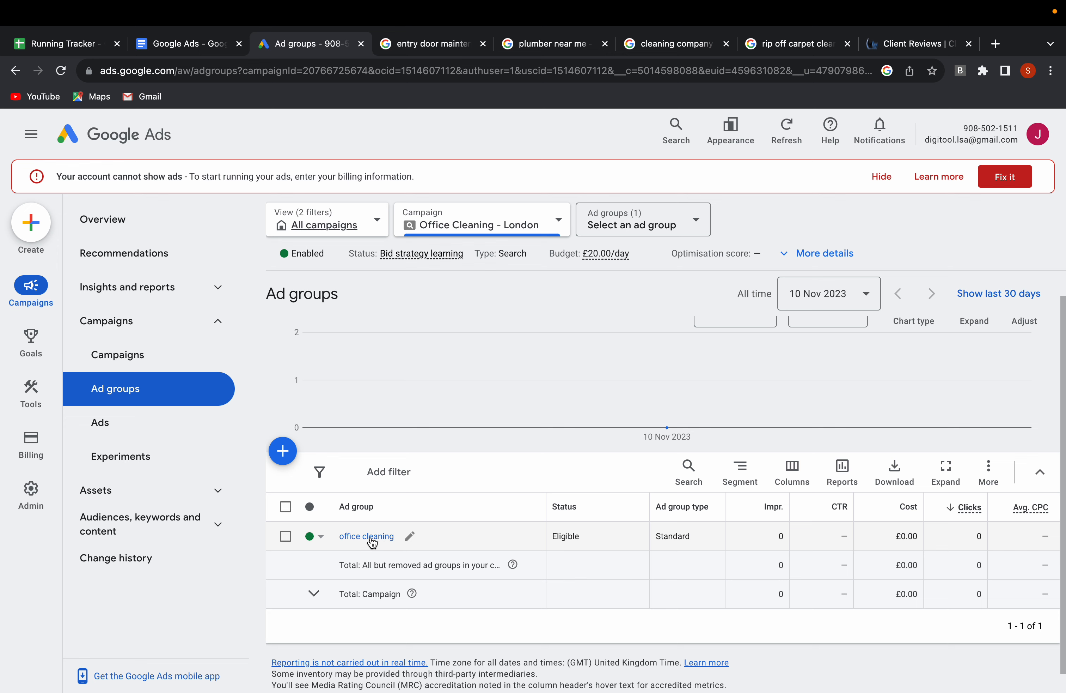
pyautogui.click(373, 539)
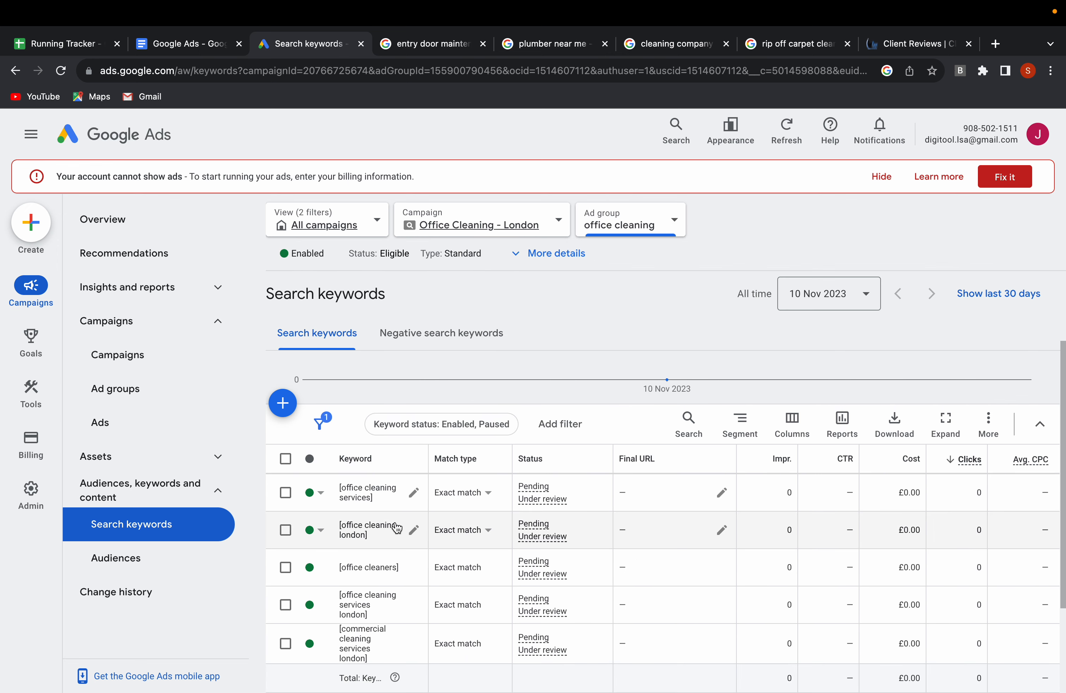
pyautogui.scroll(-2, 400, 518)
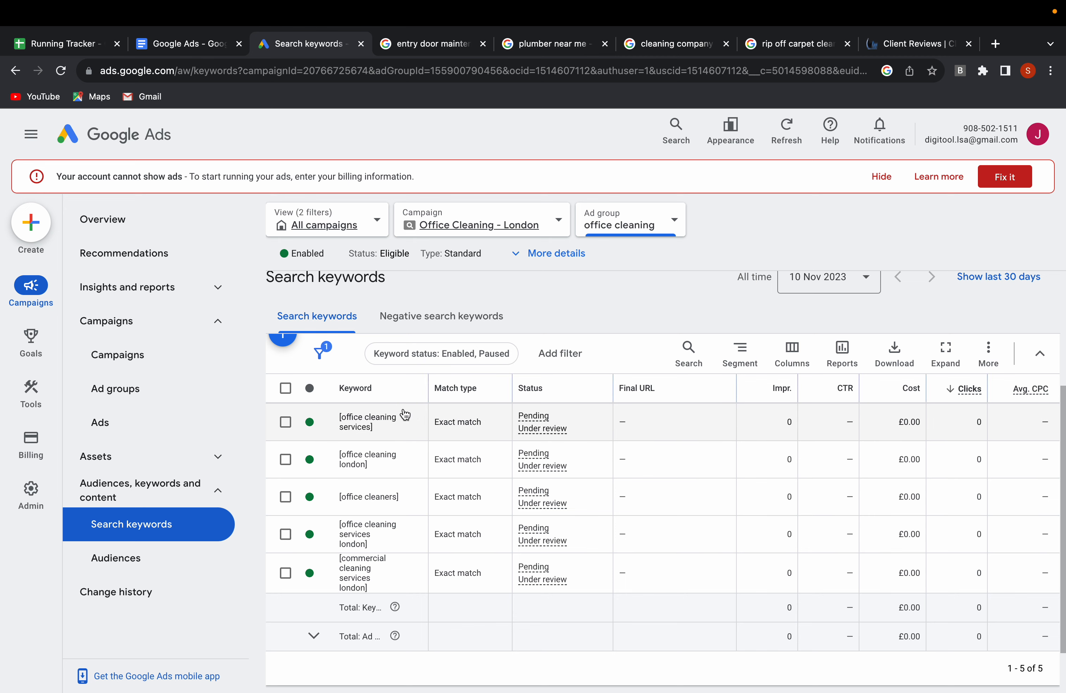
pyautogui.moveTo(536, 424)
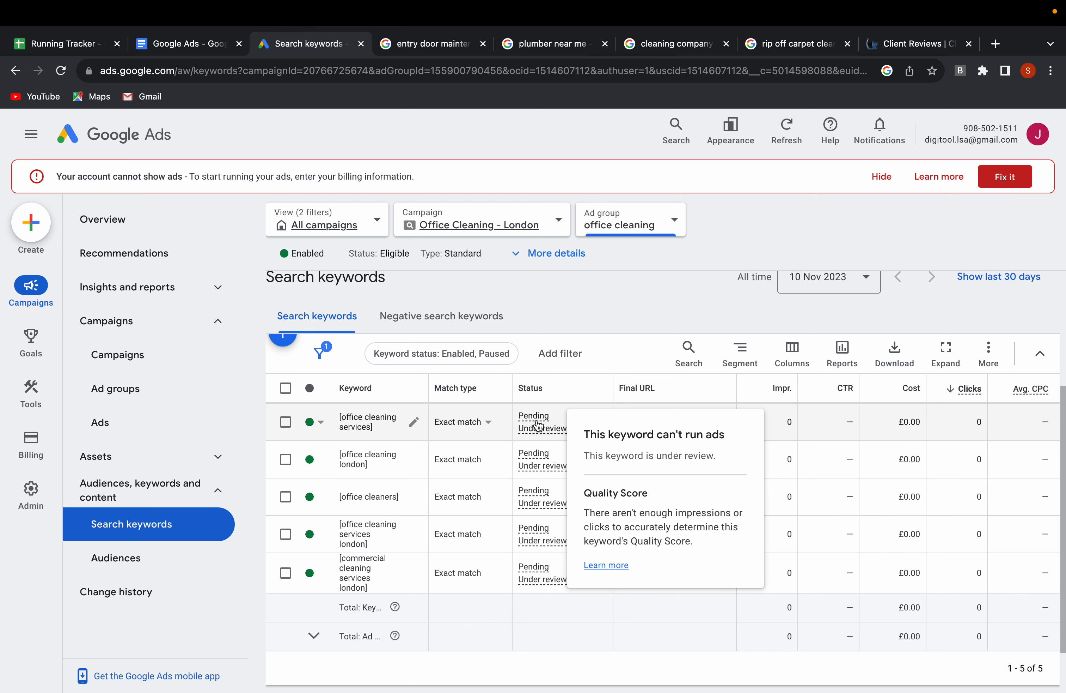